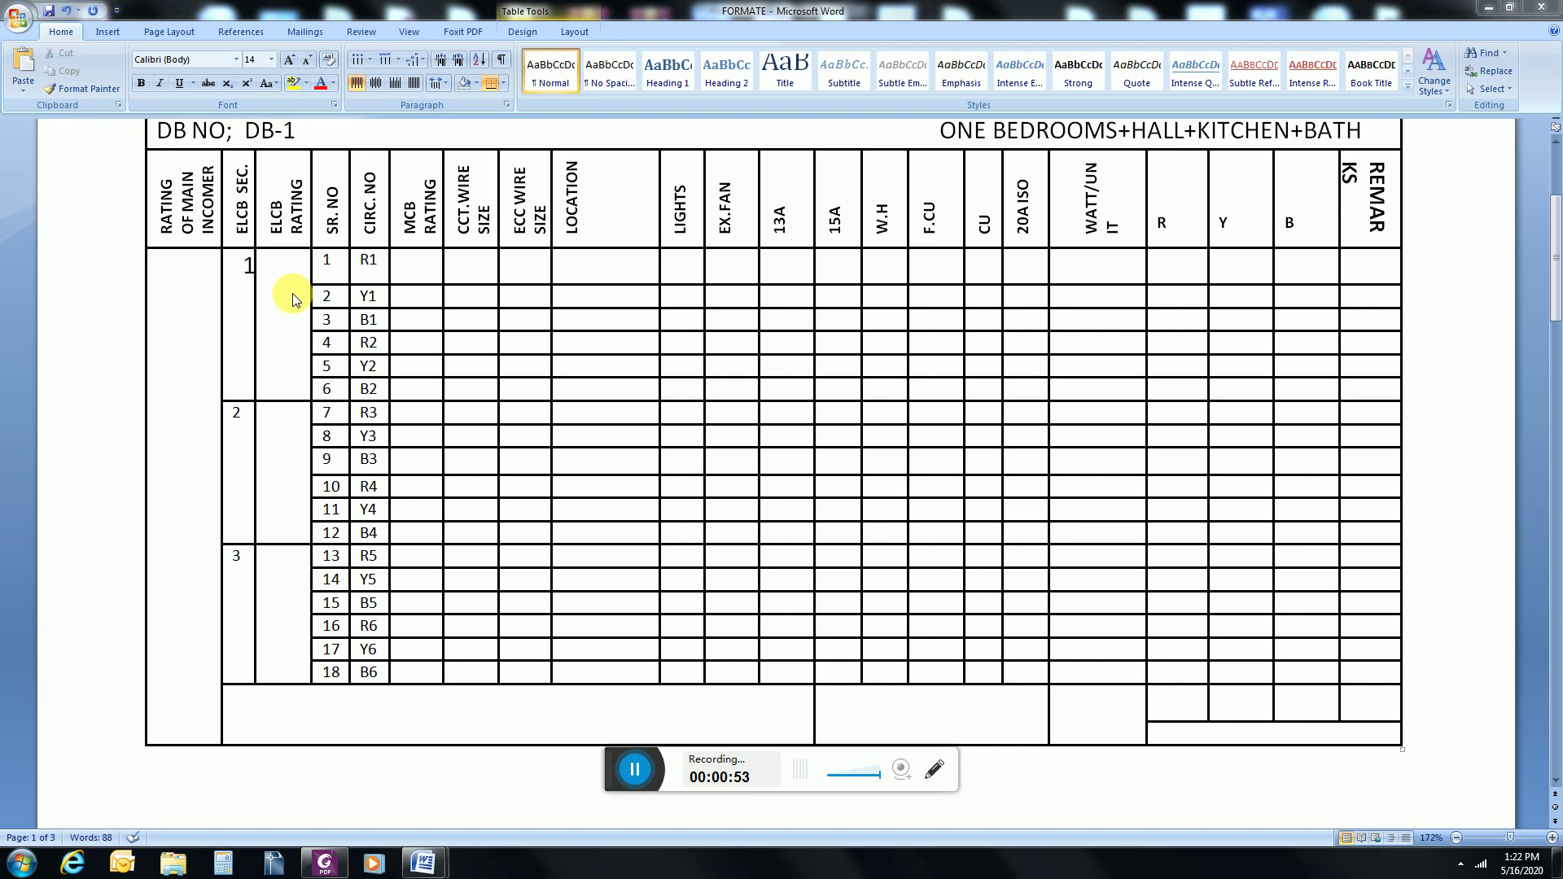
Step: Enter HALL as the location of circuit R1 and left-align it in its cell
click(608, 262)
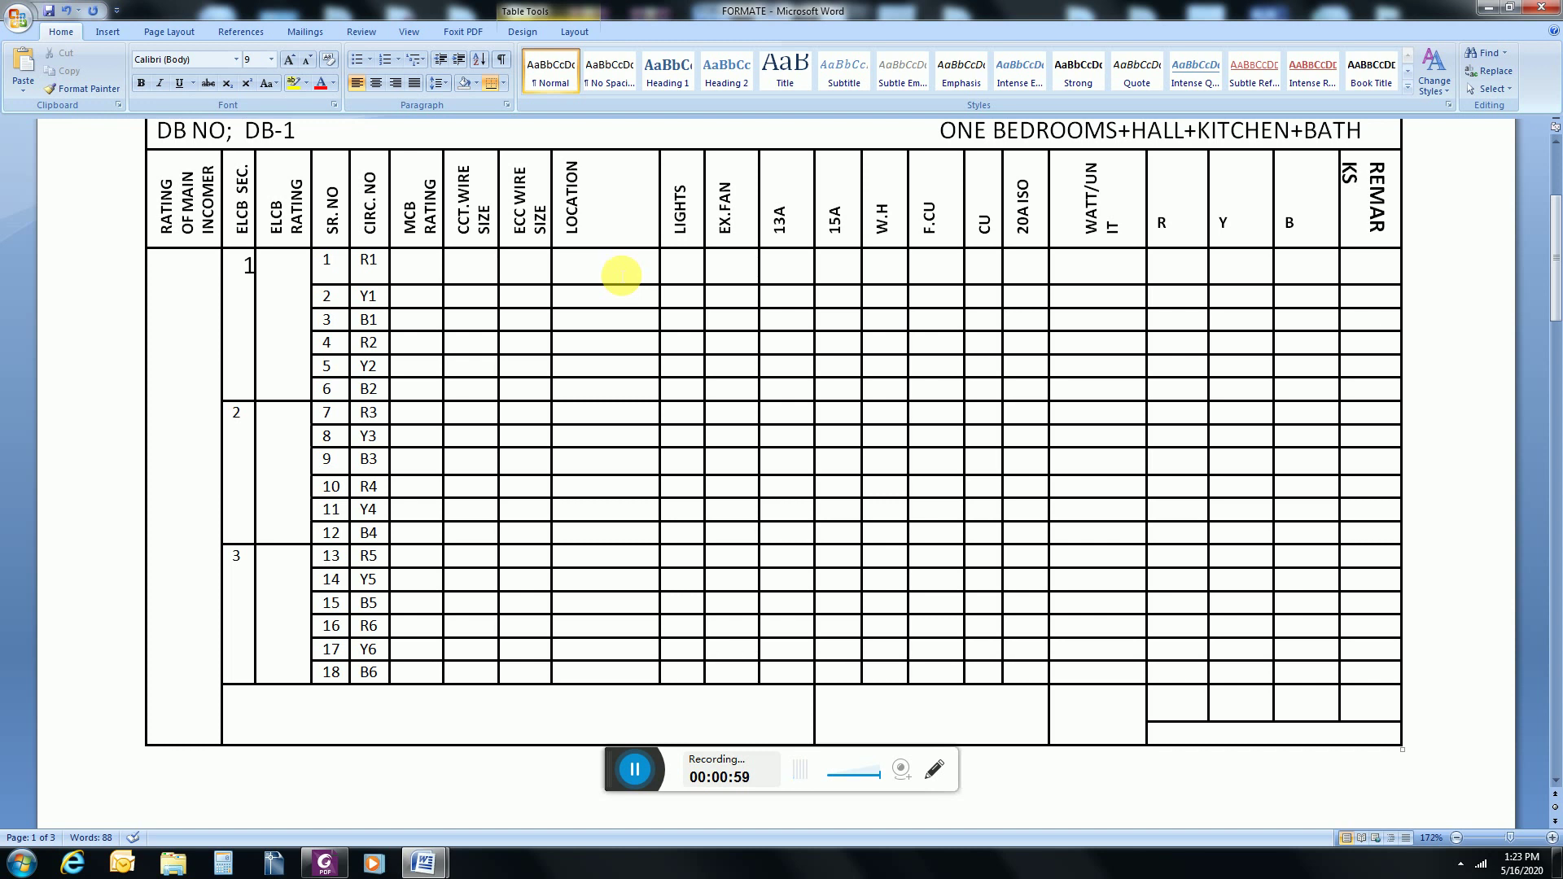
text(HALL)
drag(658, 265, 608, 262)
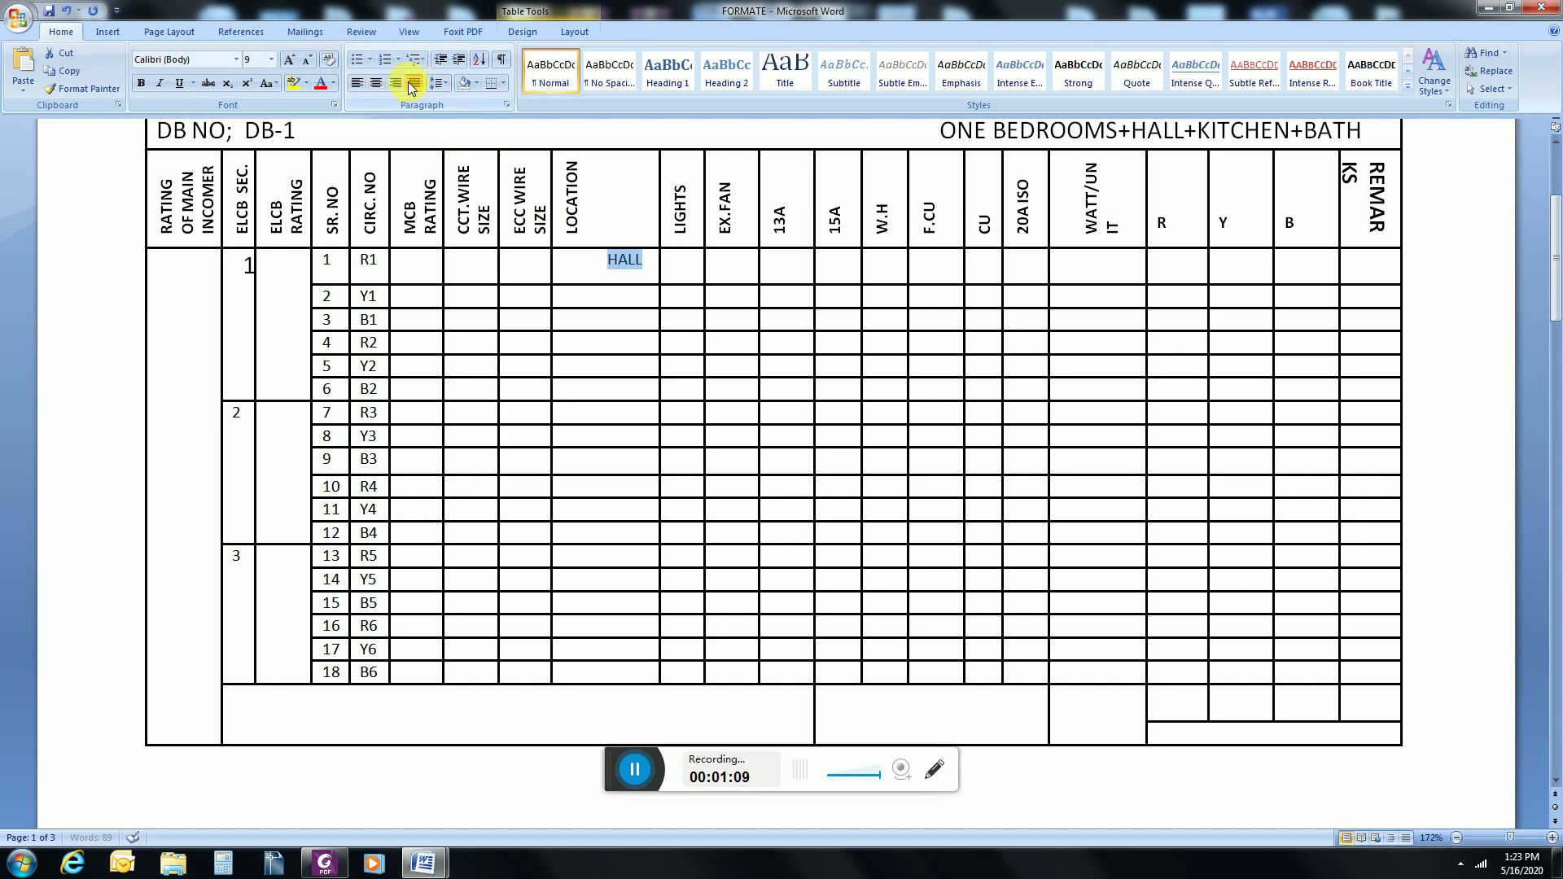
click(379, 81)
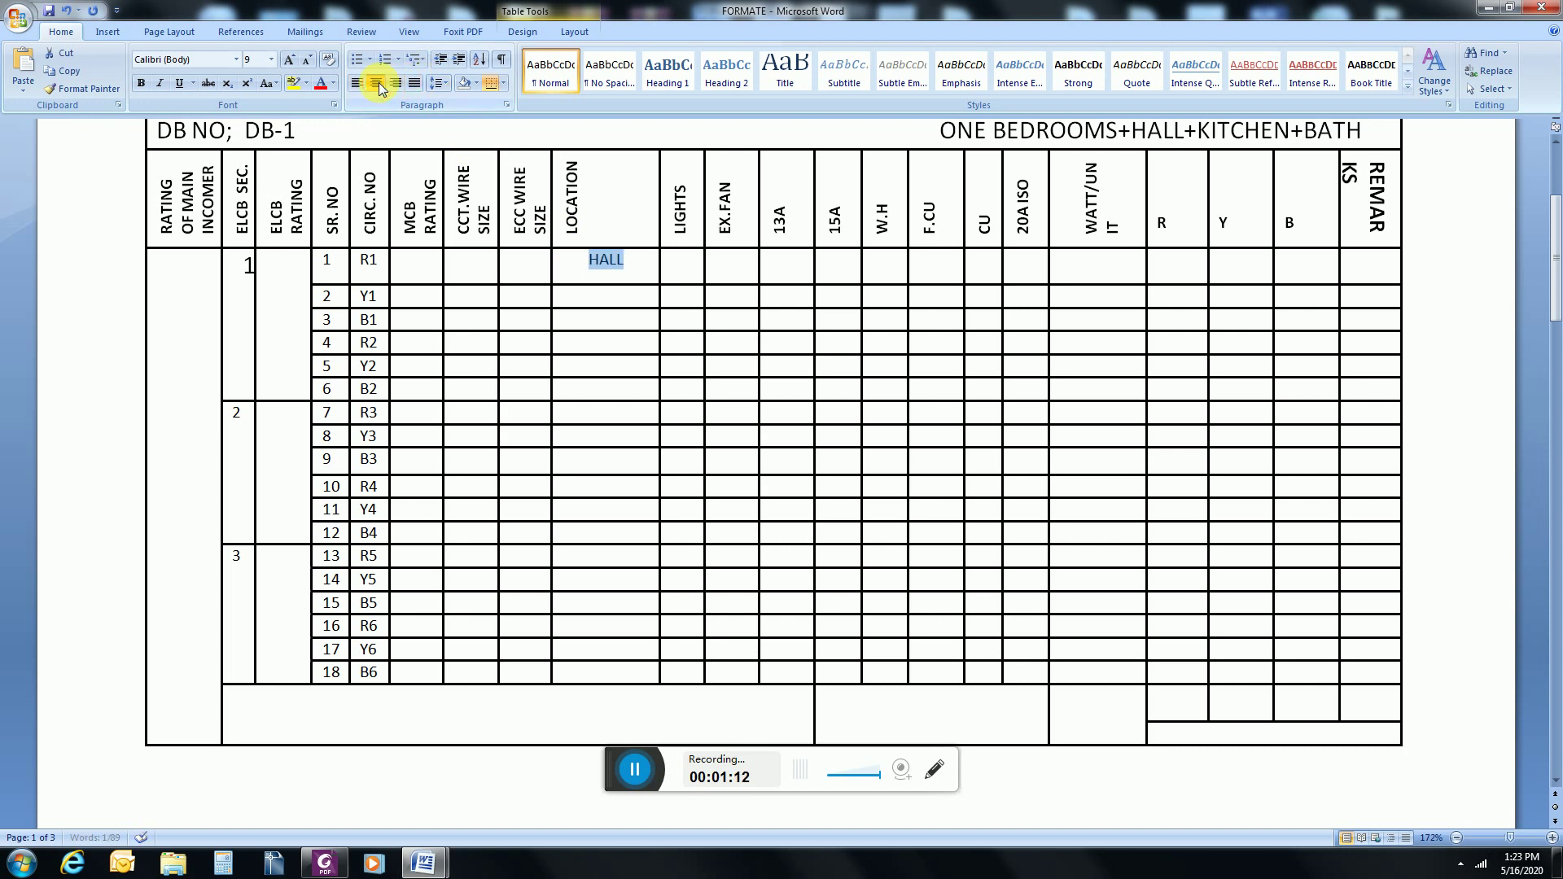
click(358, 83)
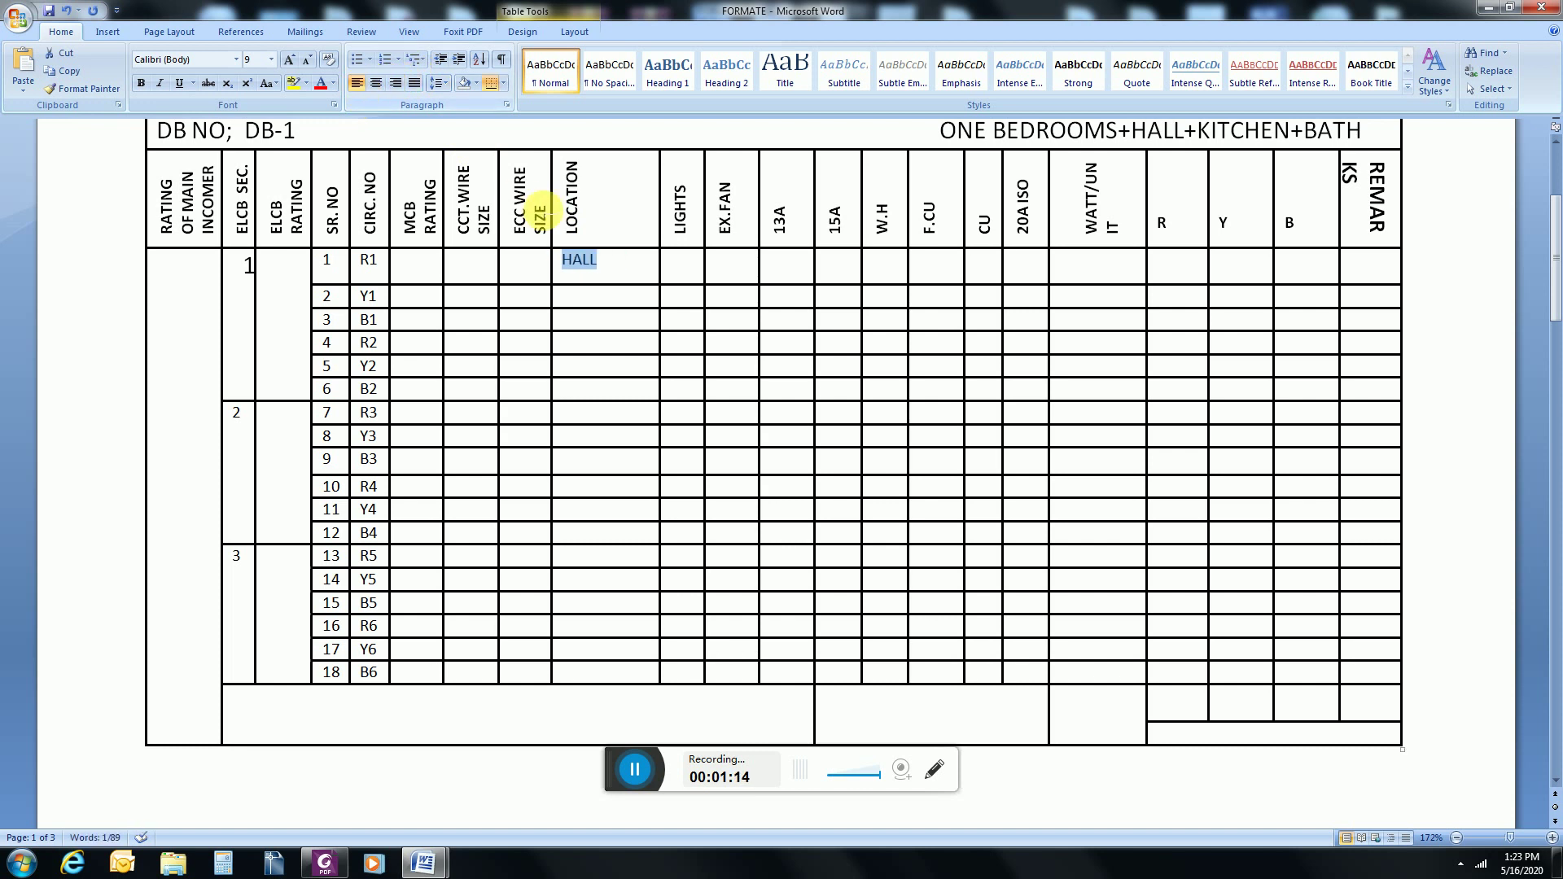
click(623, 269)
Step: For circuit R1, enter 5 lights, MCB rating 10A, and 2.5 for both the circuit wire and ECC wire sizes
click(684, 273)
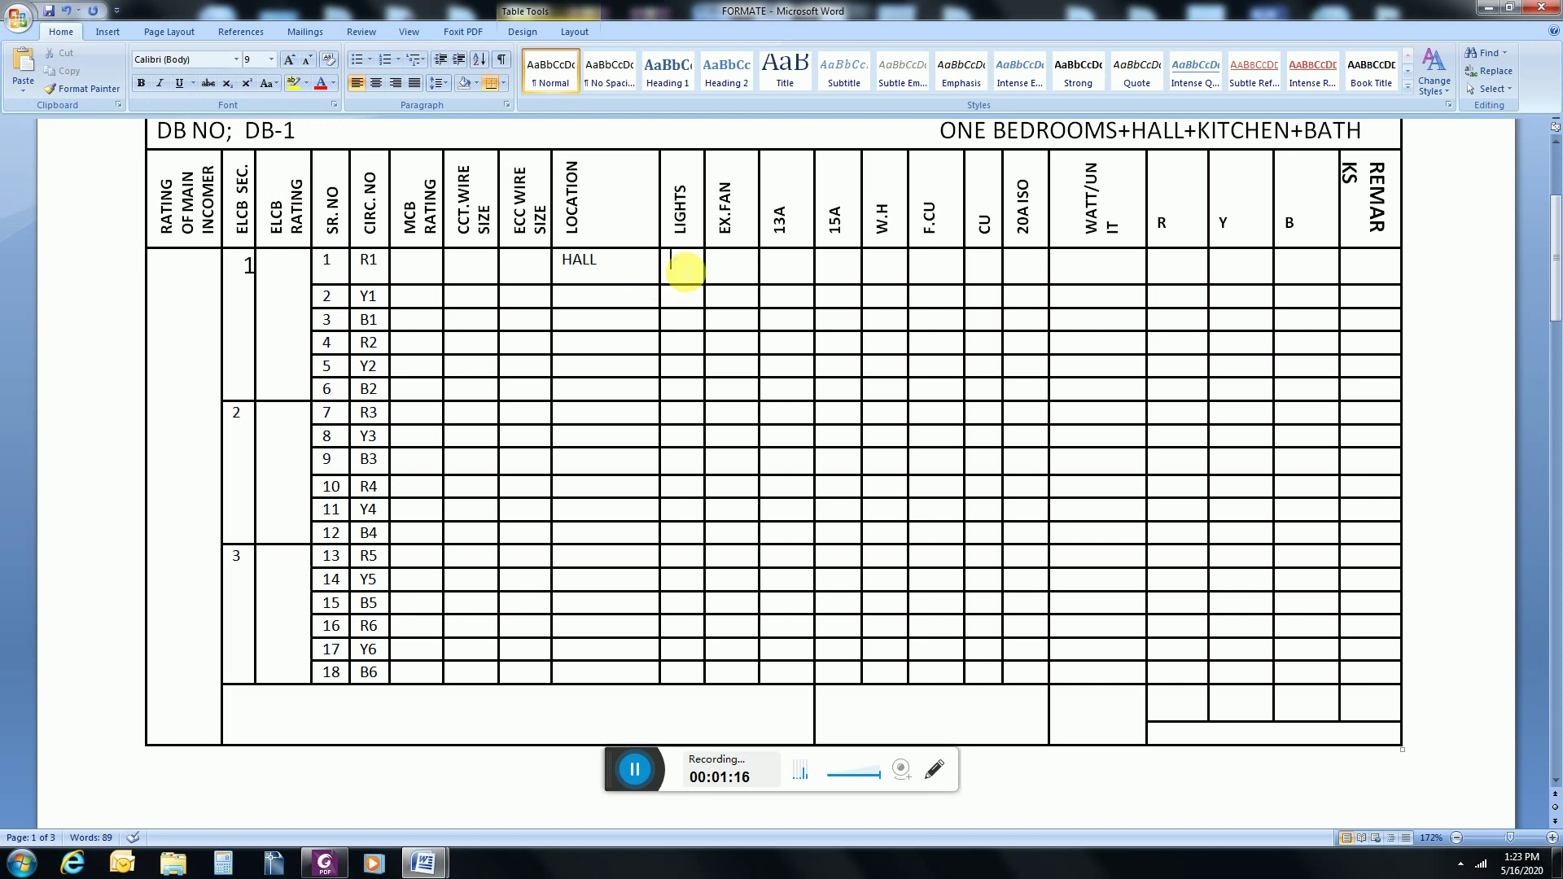
text(5)
click(427, 267)
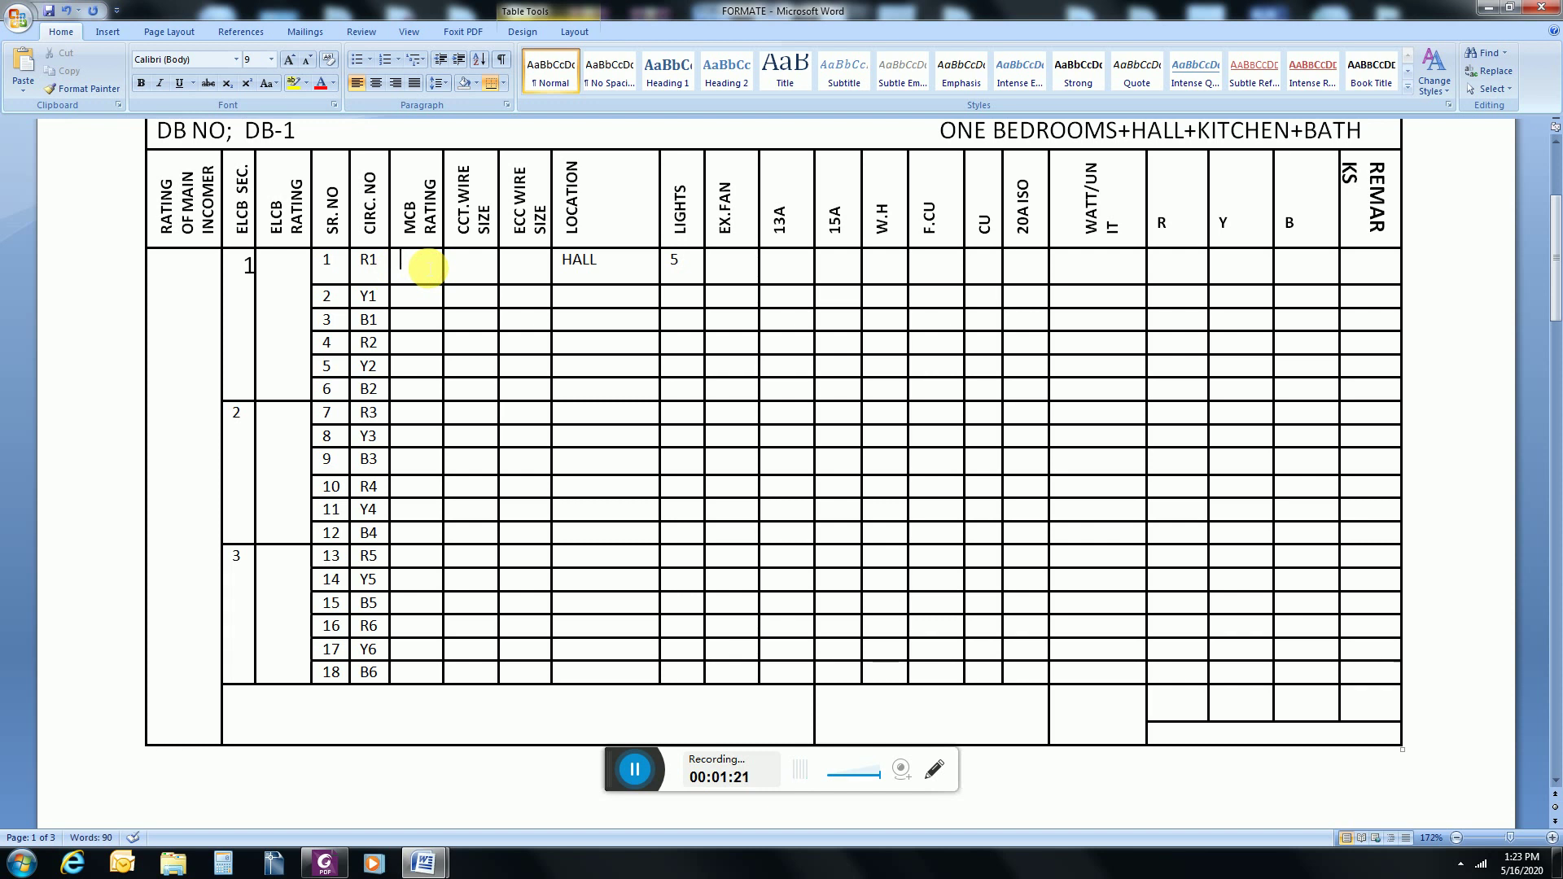
text(10A)
click(456, 267)
text(2.)
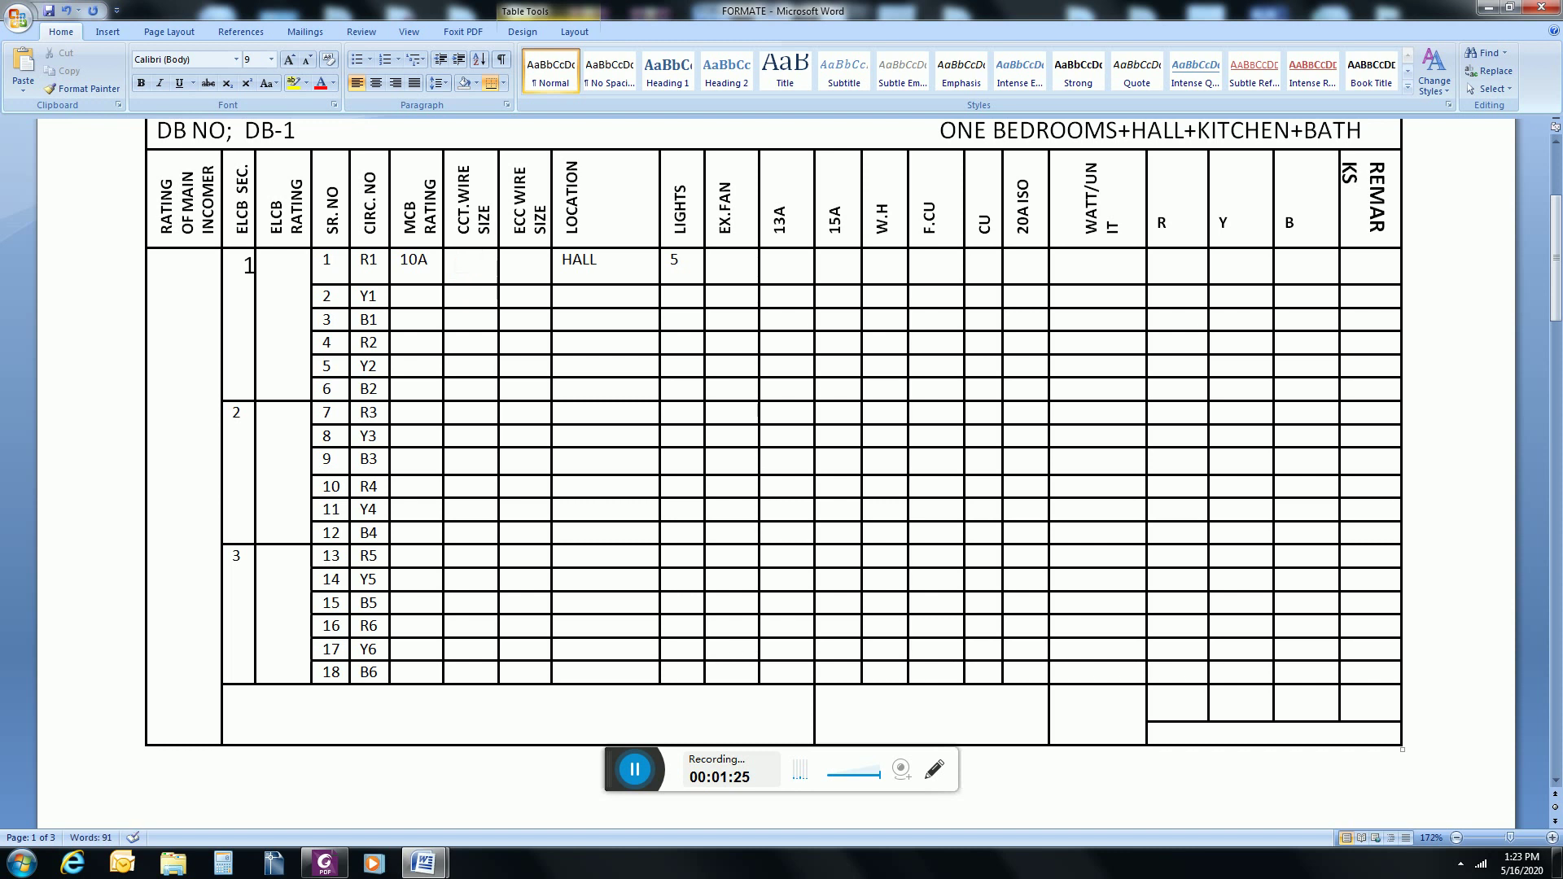
text(5)
click(537, 269)
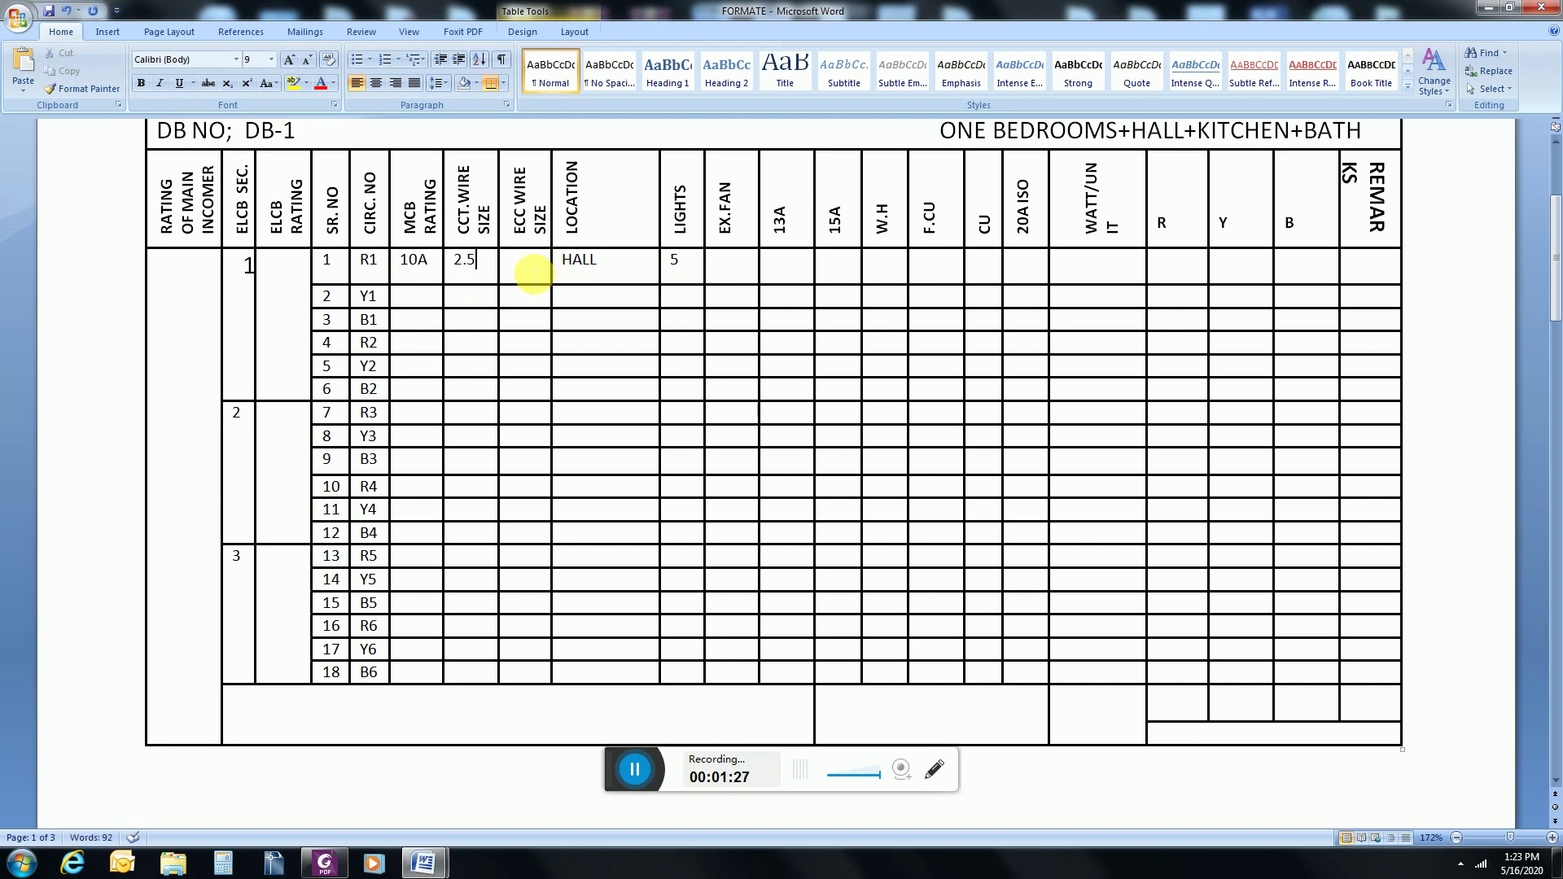
text(2.5)
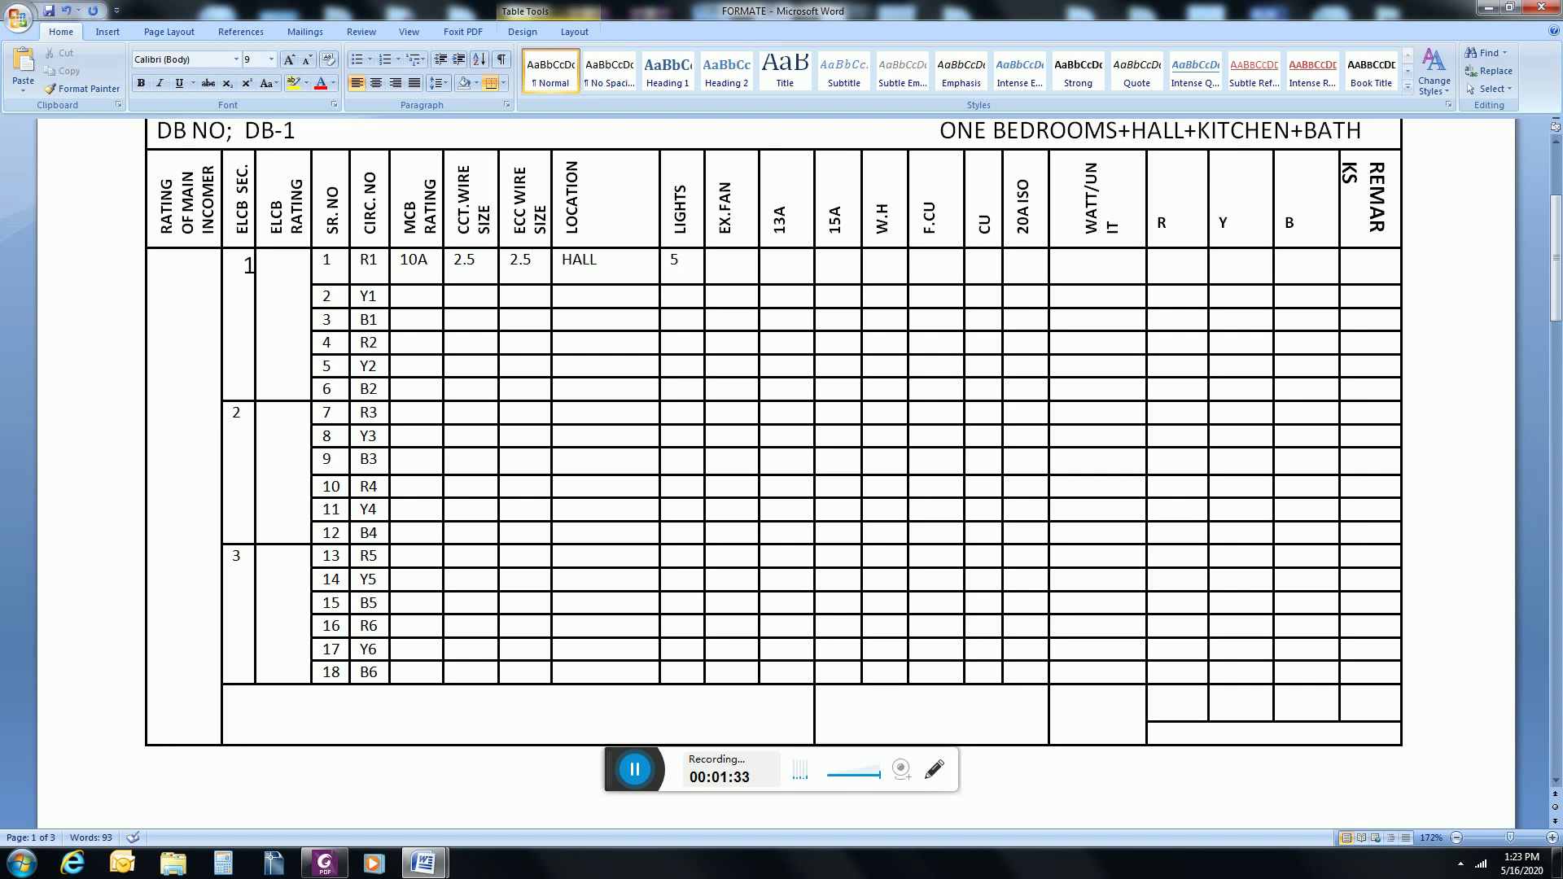
Step: Enter 100 as circuit R1's watt per unit and 500 as its R-phase load
click(1100, 275)
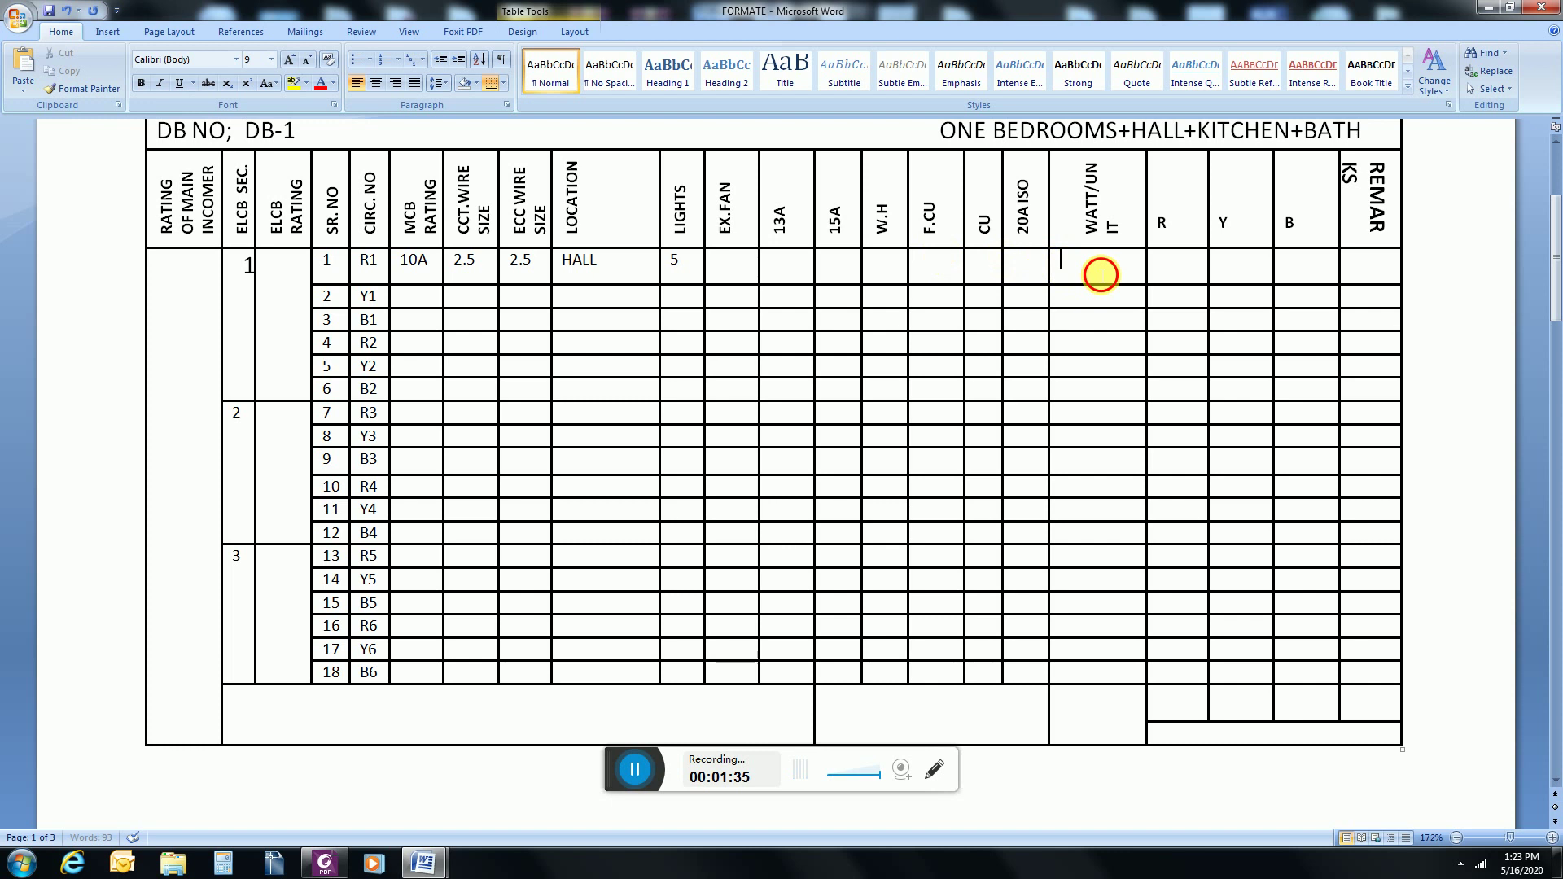
text(100)
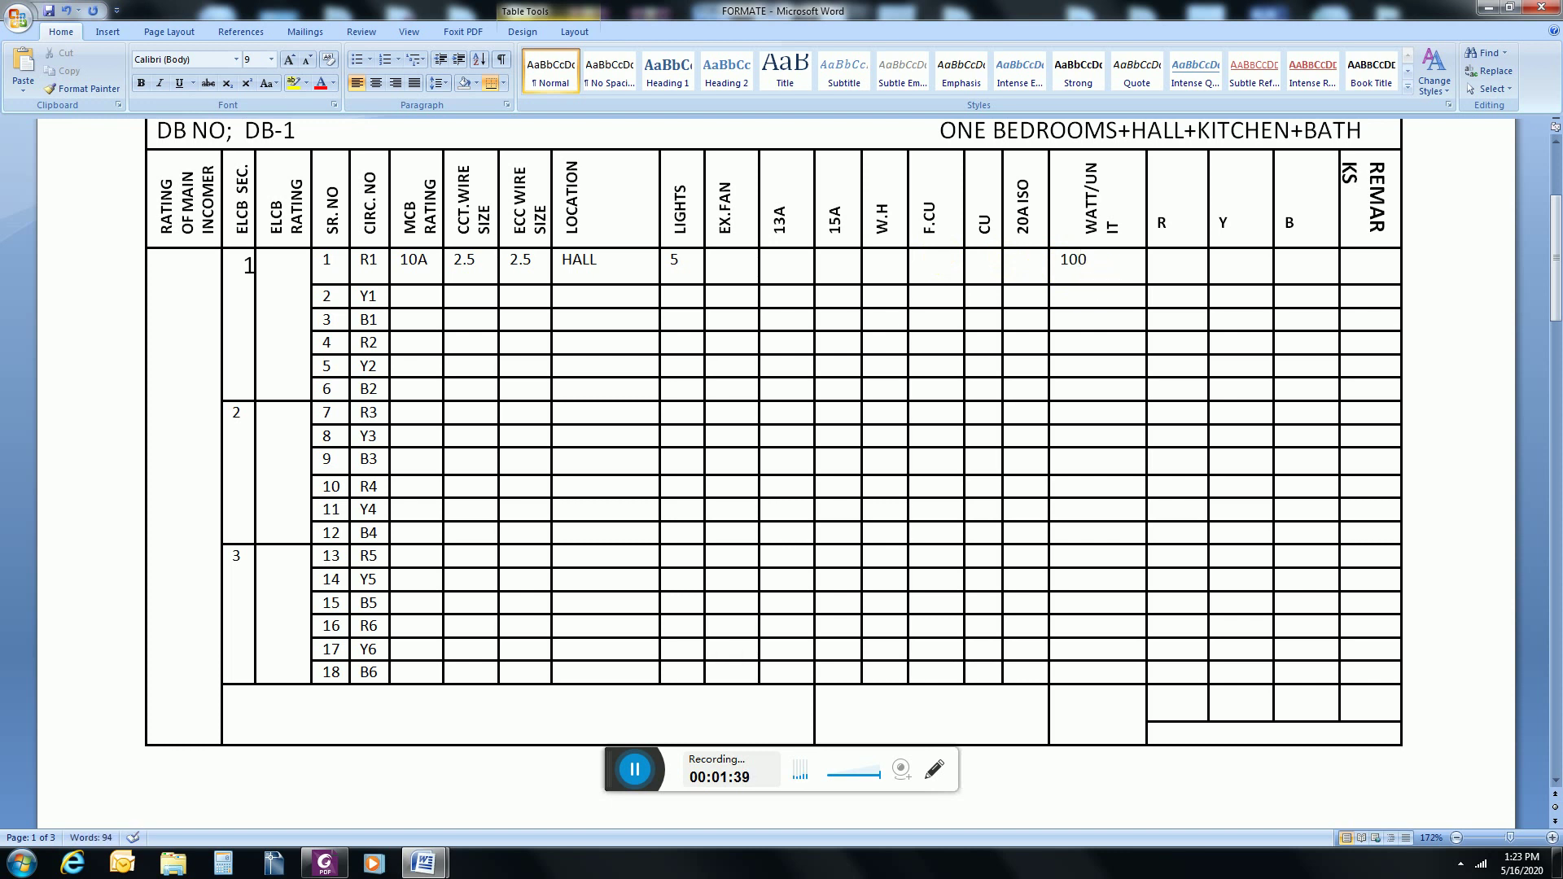
click(1193, 275)
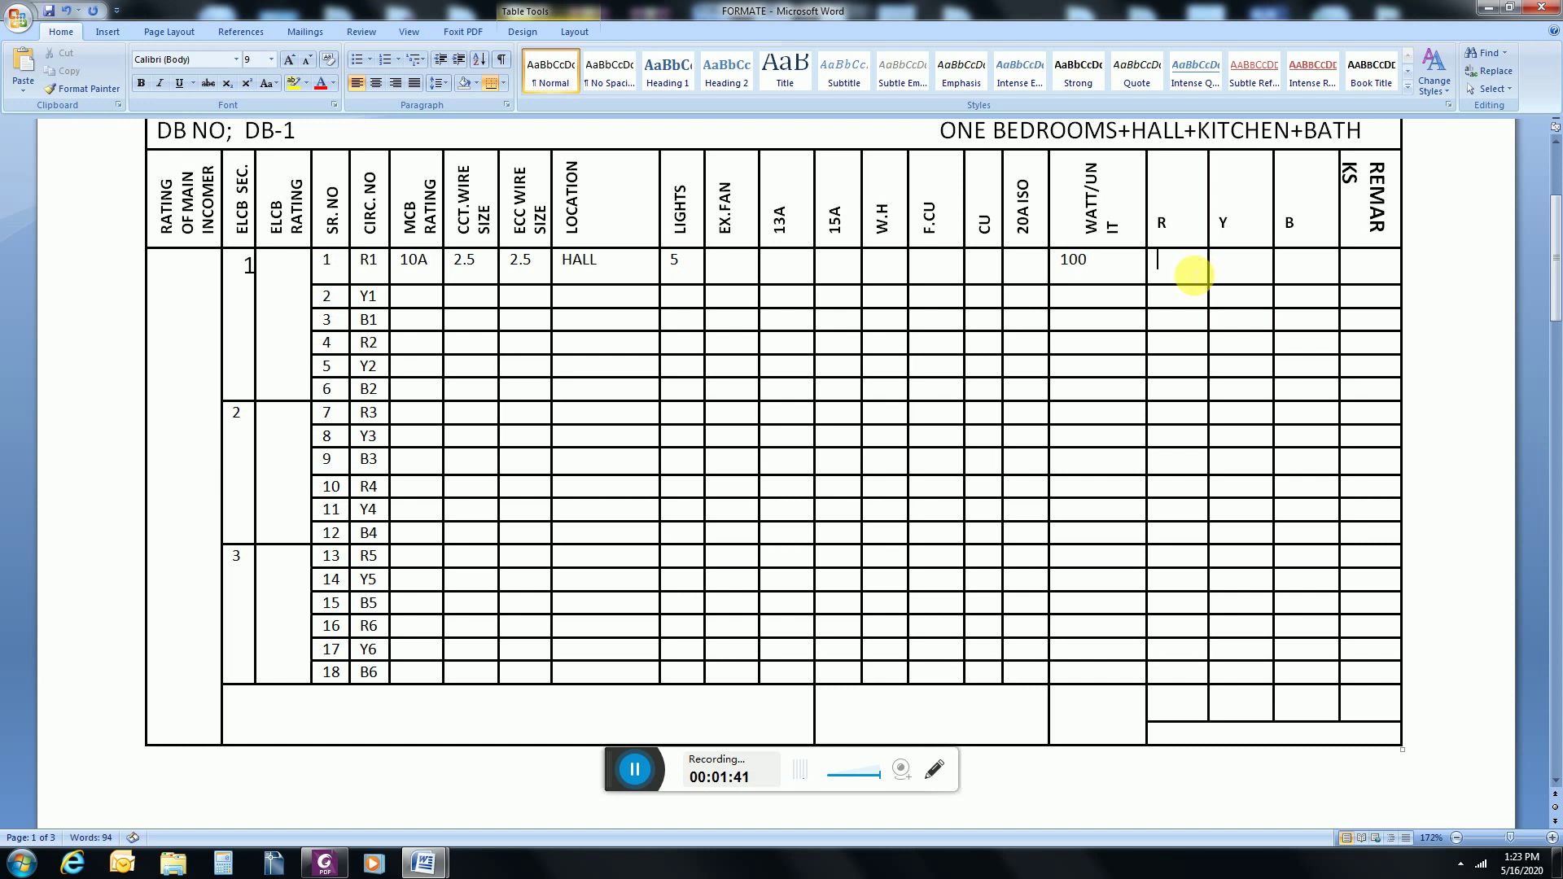
text(500)
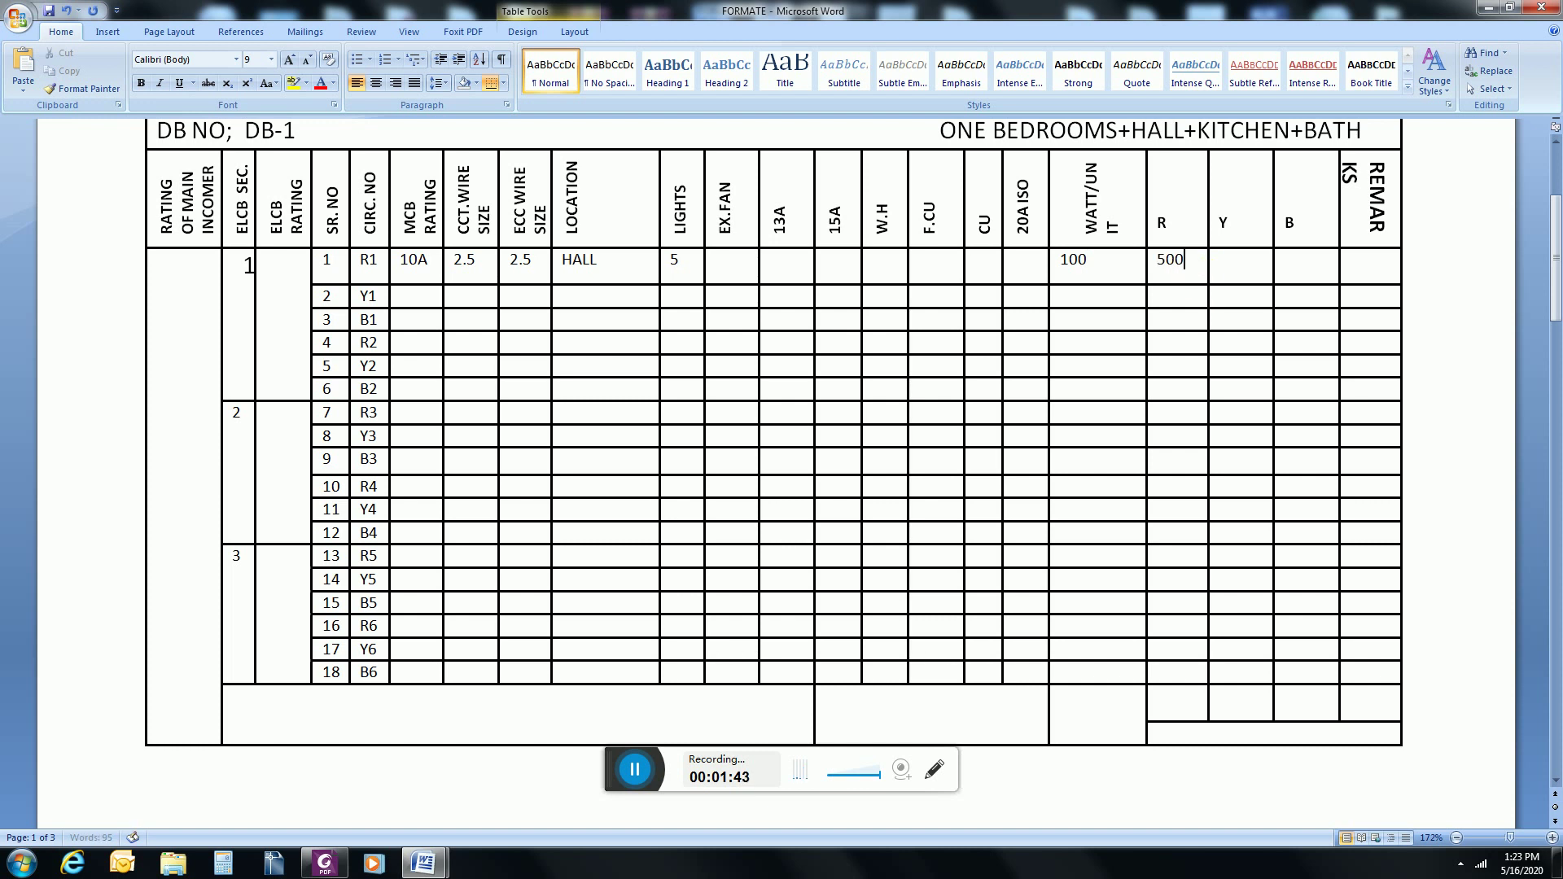
Step: For circuit Y1, enter MCB rating 10A and 2.5 for both the circuit wire and ECC wire sizes
click(411, 301)
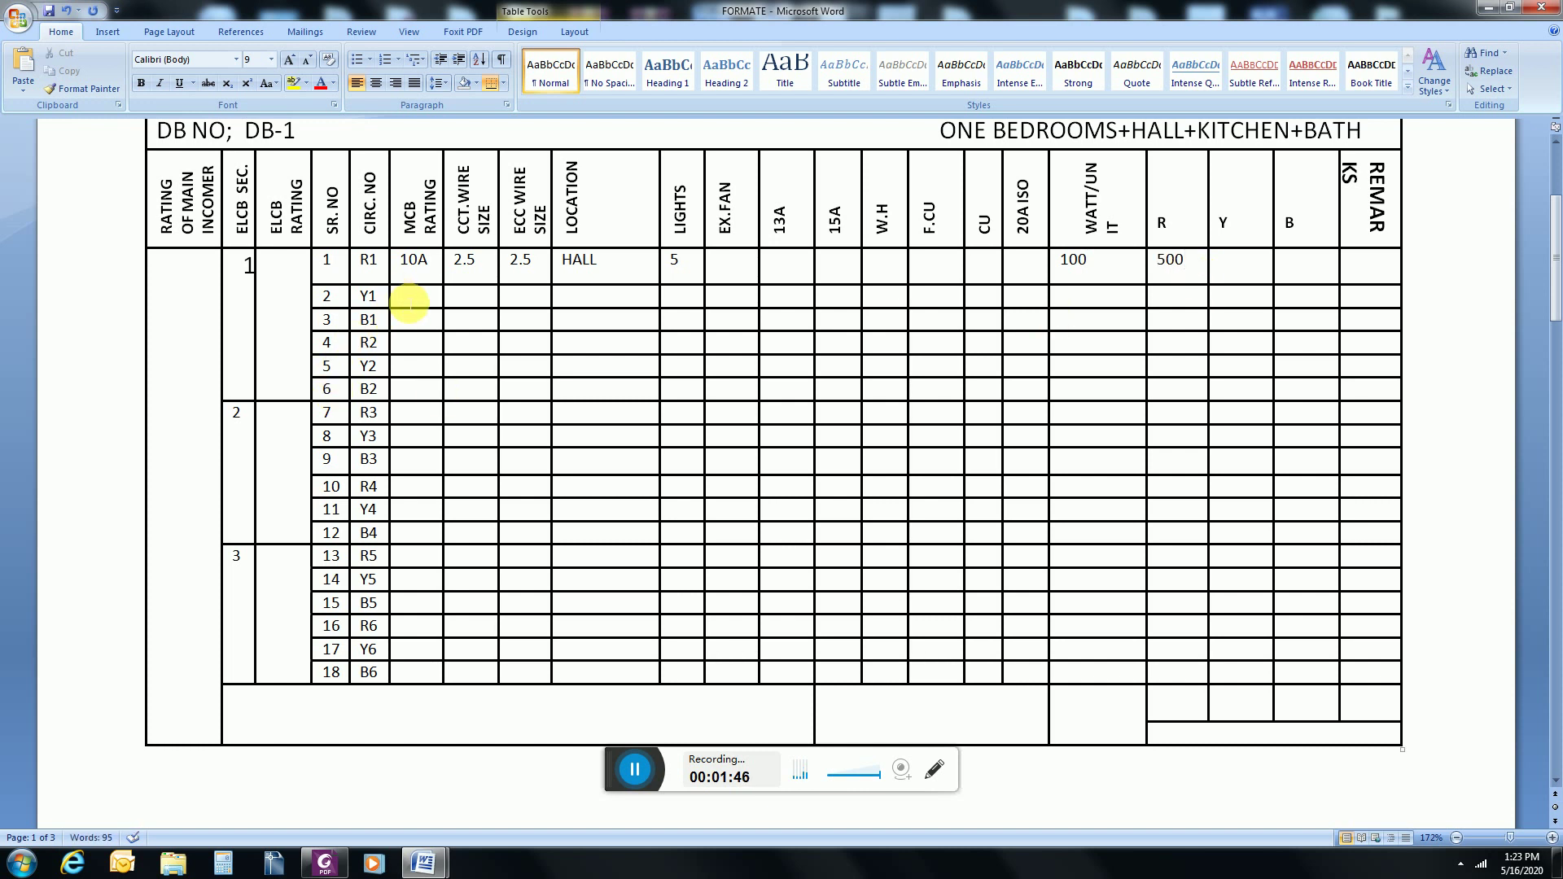
text(10A)
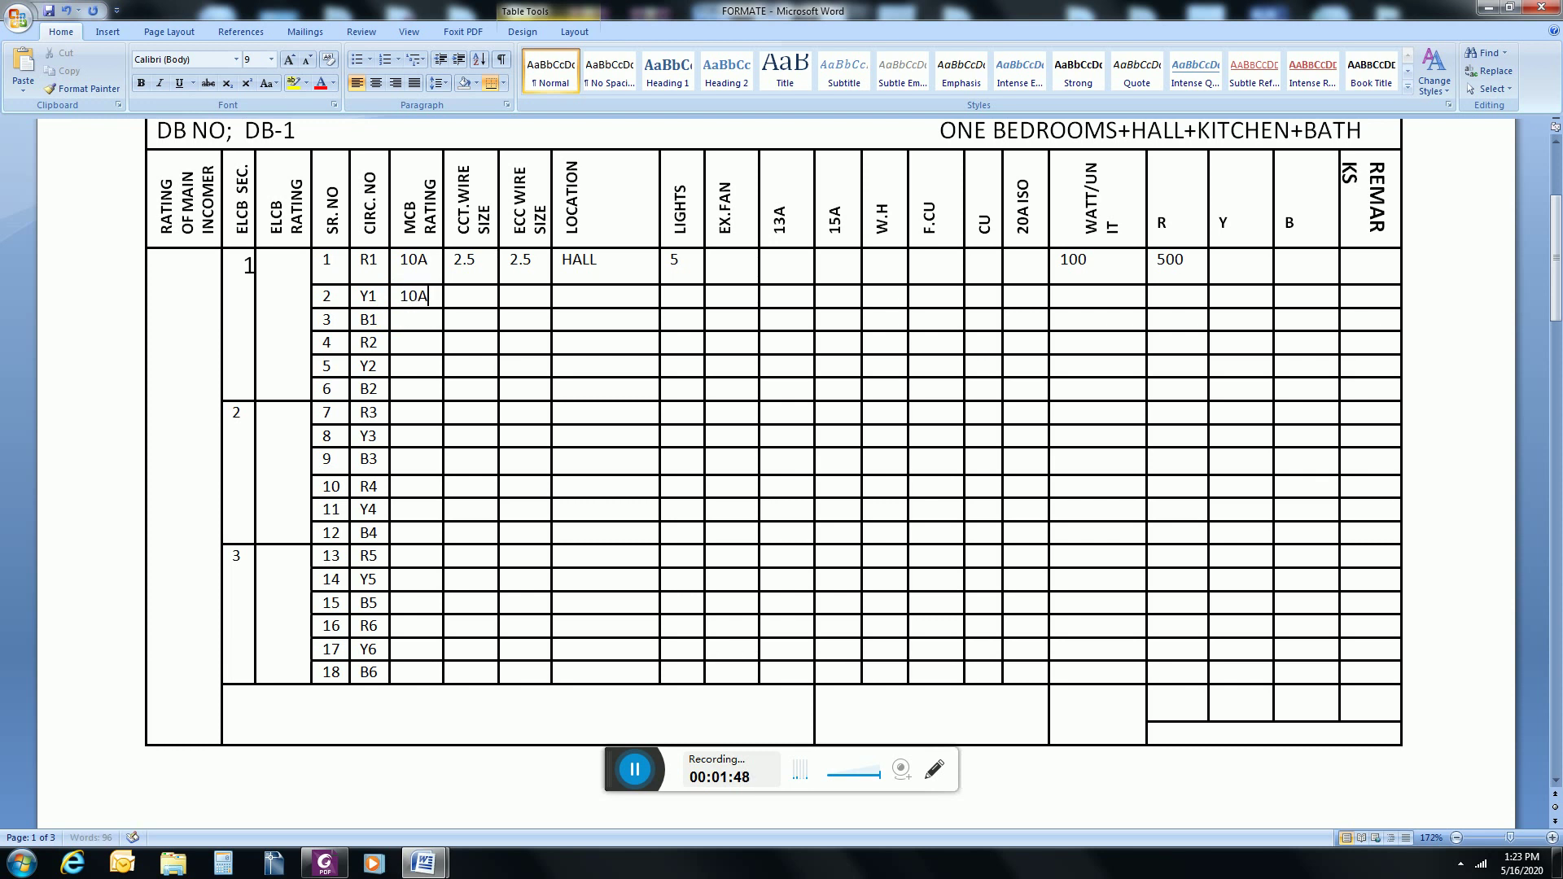
click(479, 302)
text(2.5)
click(539, 299)
text(2.5)
Step: Enter BEDROOM as the location of circuit Y1 with 4 lights
click(587, 298)
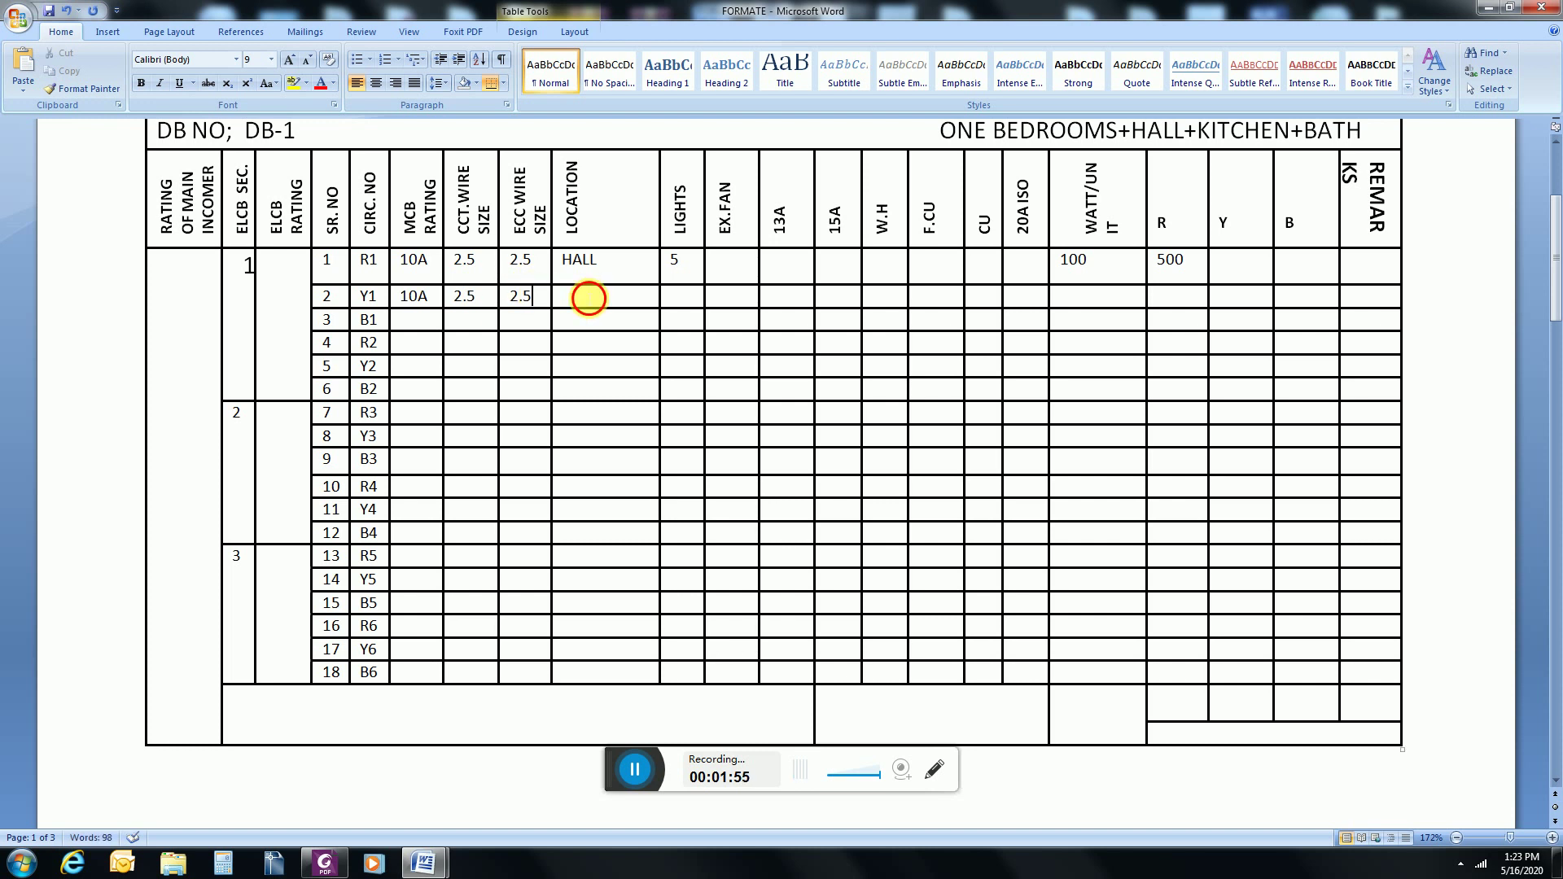
text(BED)
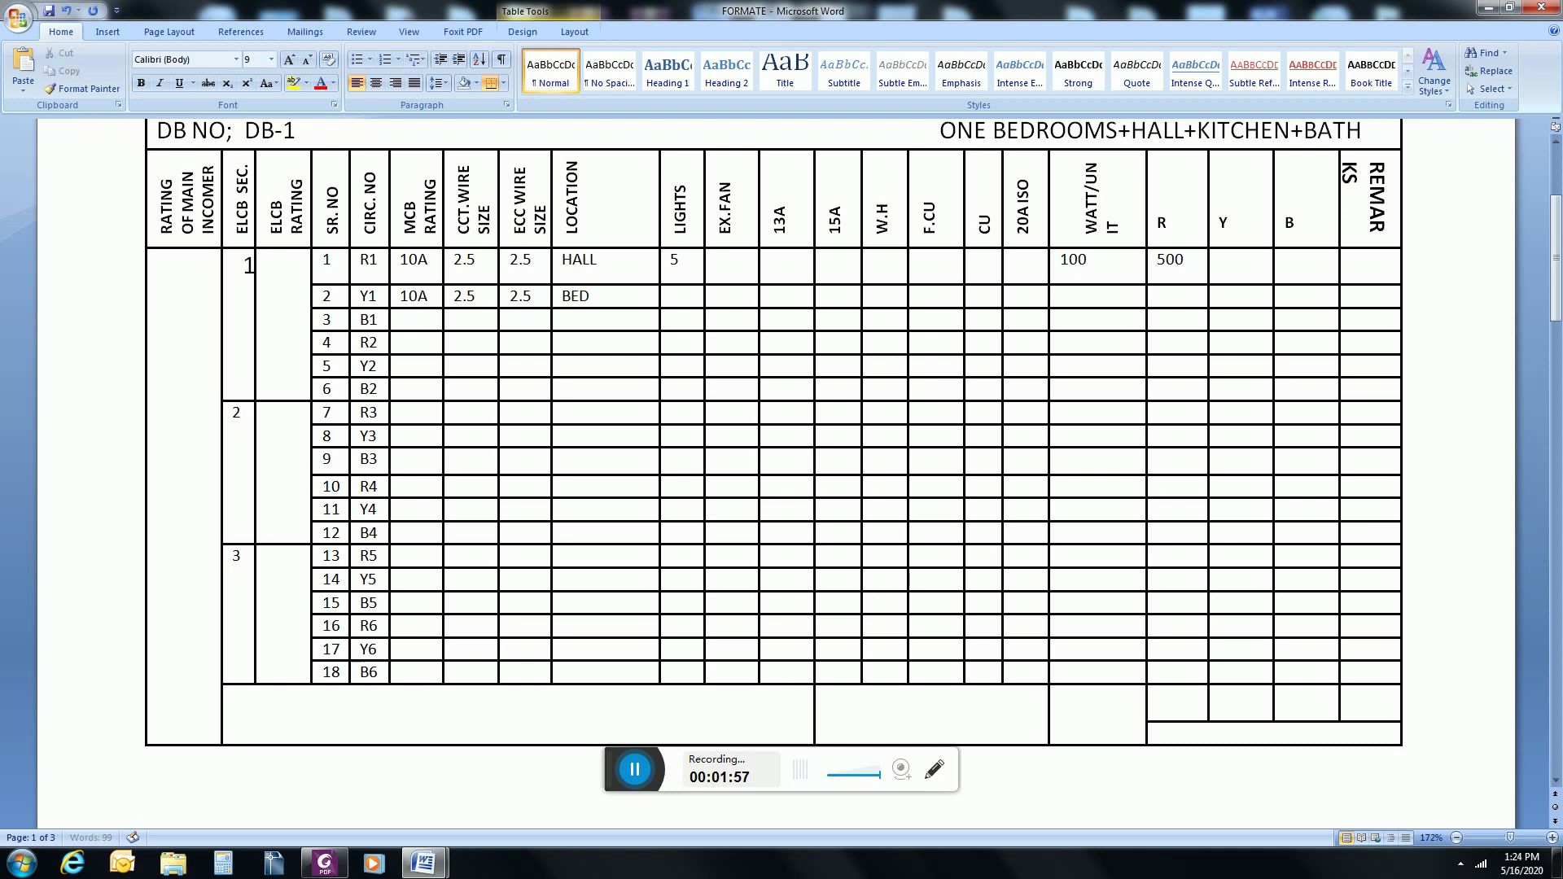
text(ROOM)
click(688, 305)
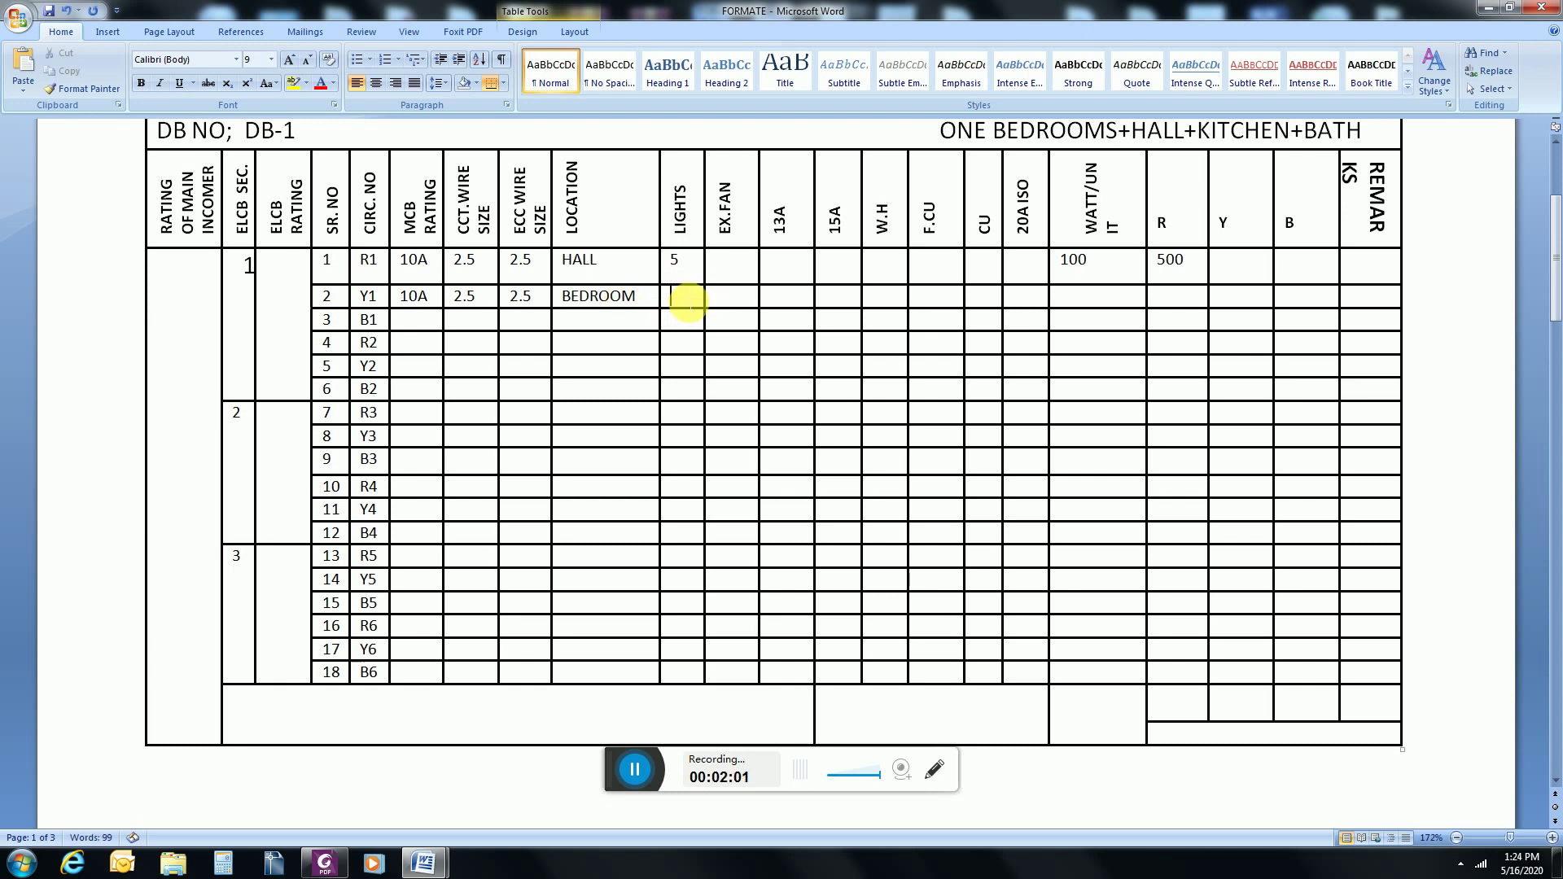
text(4)
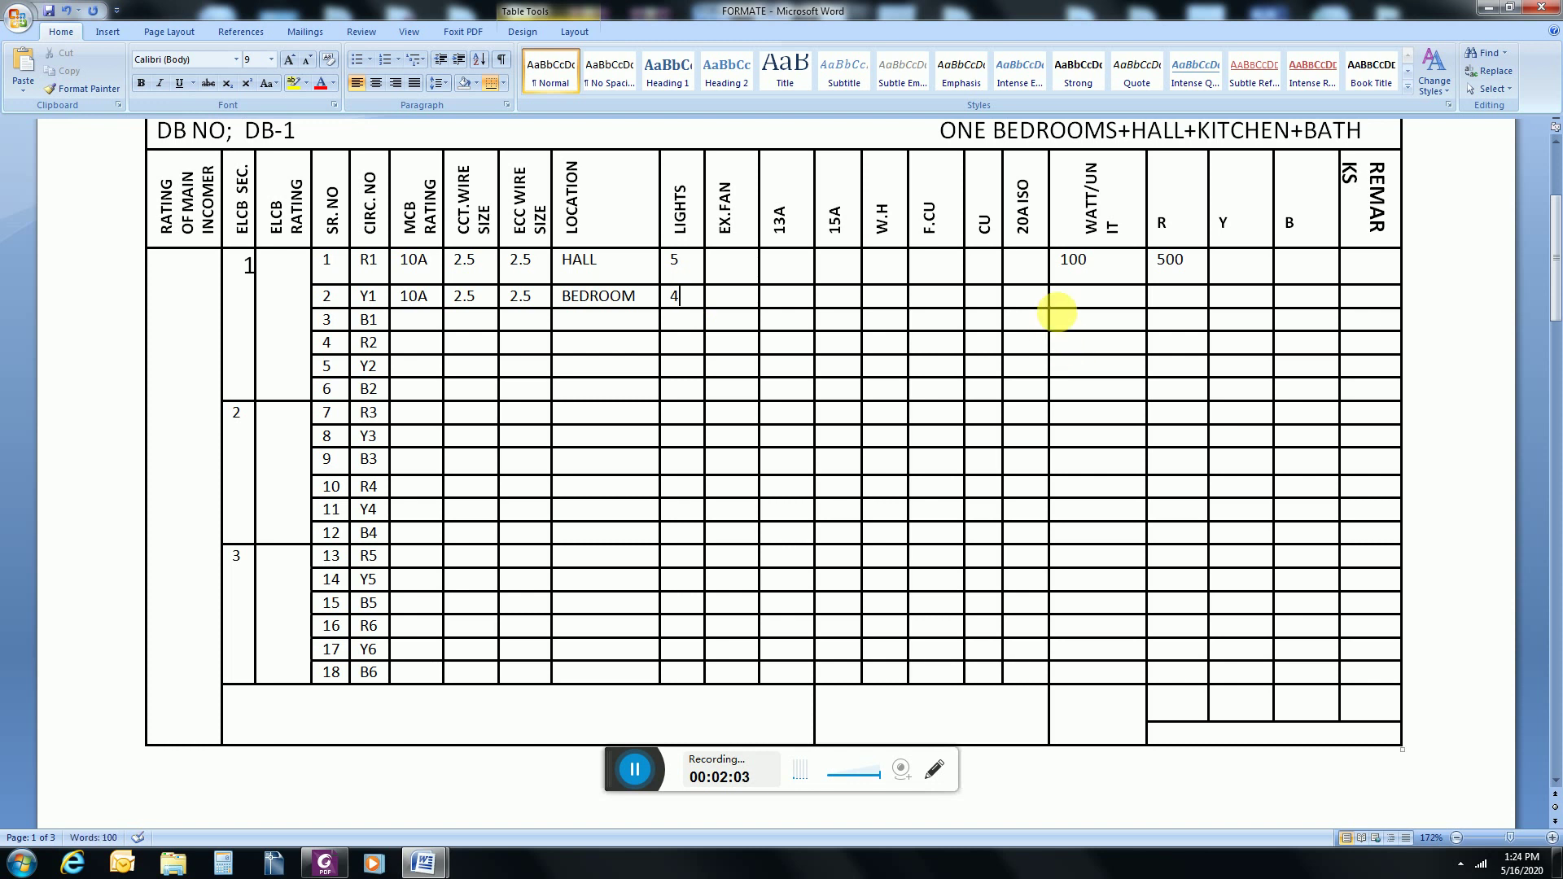
Step: Enter 100 as circuit Y1's watt per unit and 400 as its Y-phase load
click(1071, 301)
text(100)
click(1243, 303)
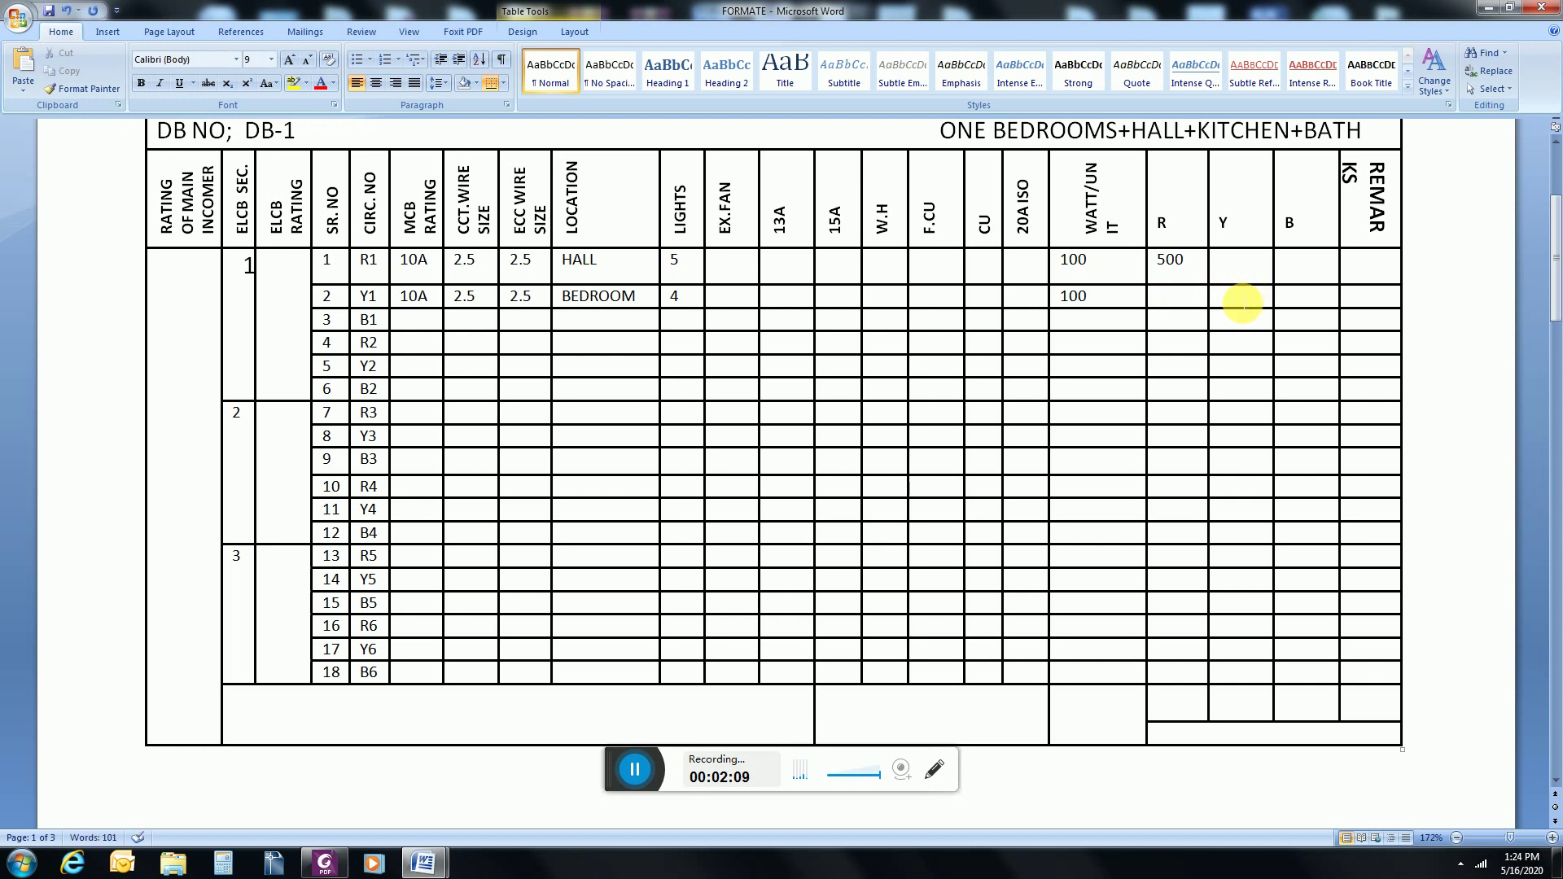
text(400)
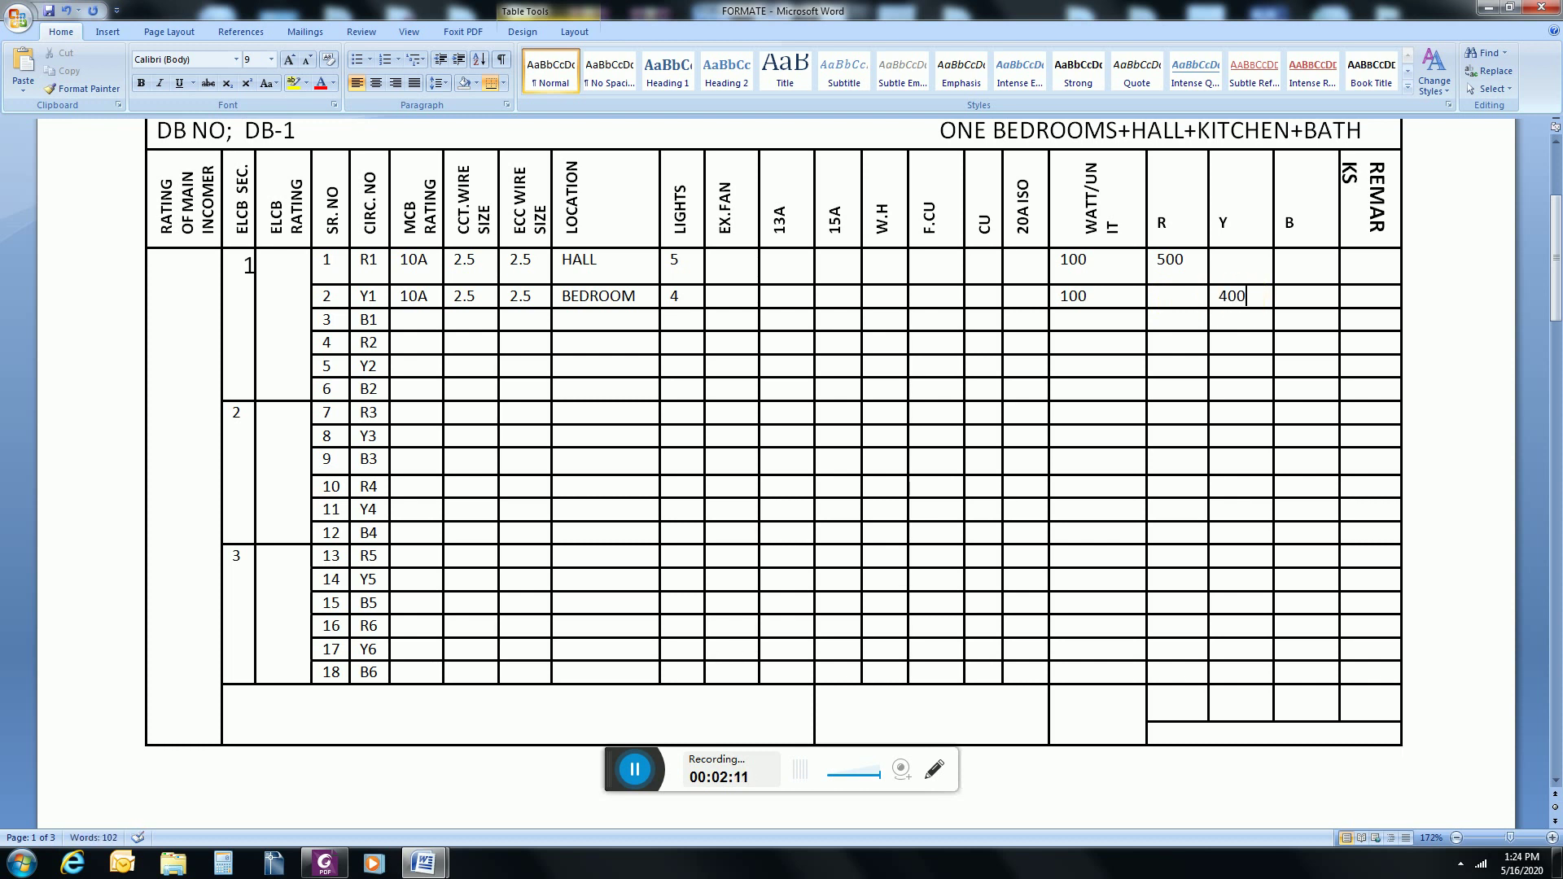
Step: For circuit B1, enter MCB rating 10A and 2.5 for both the circuit wire and ECC wire sizes
click(426, 330)
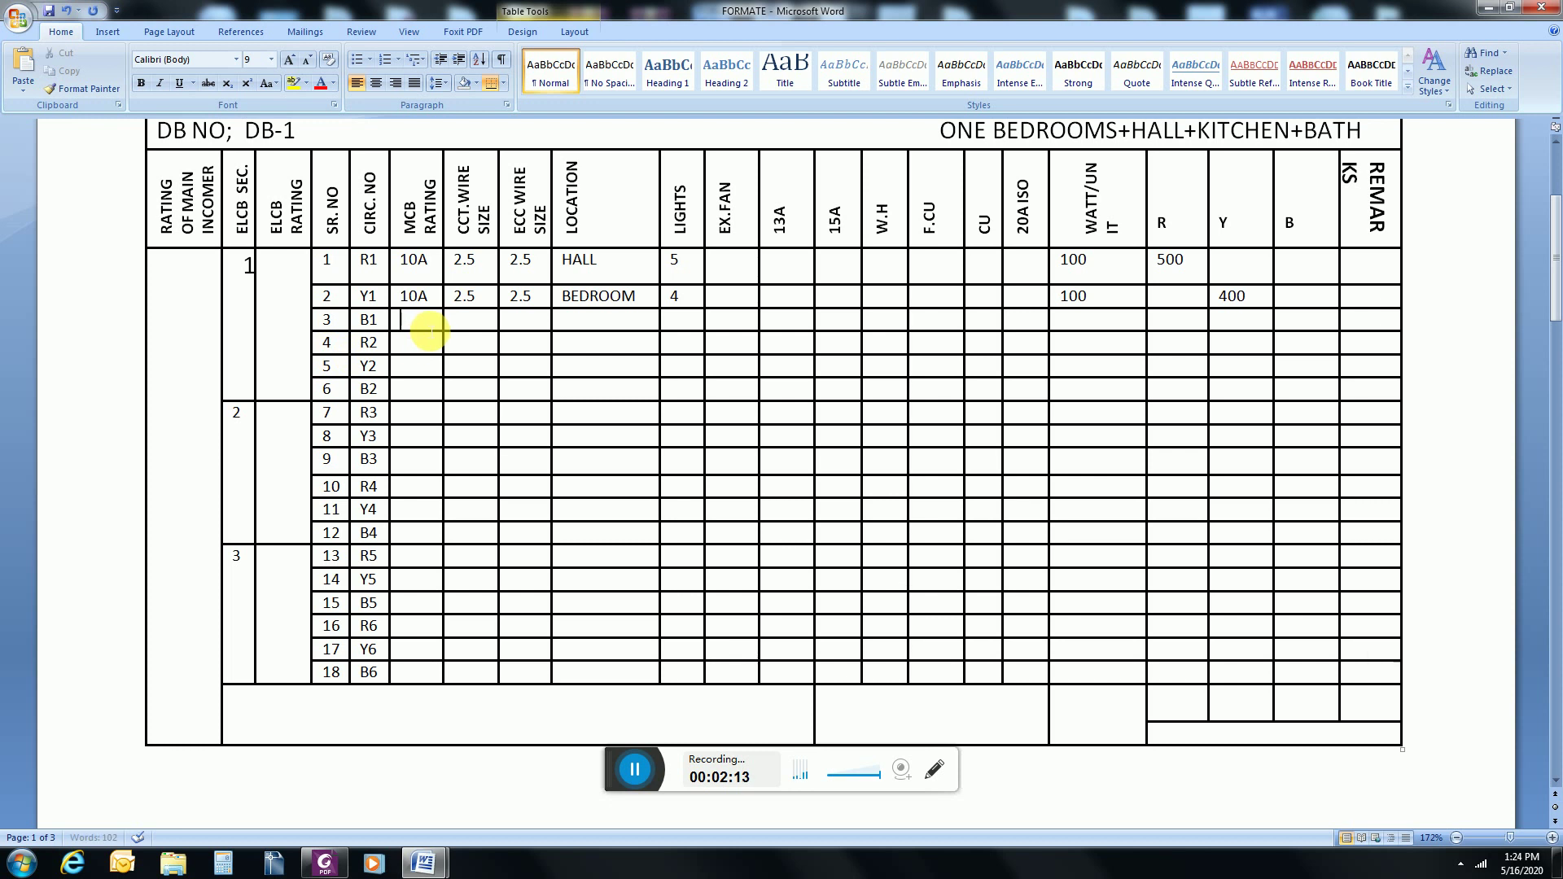
text(10A)
click(481, 331)
text(2.5)
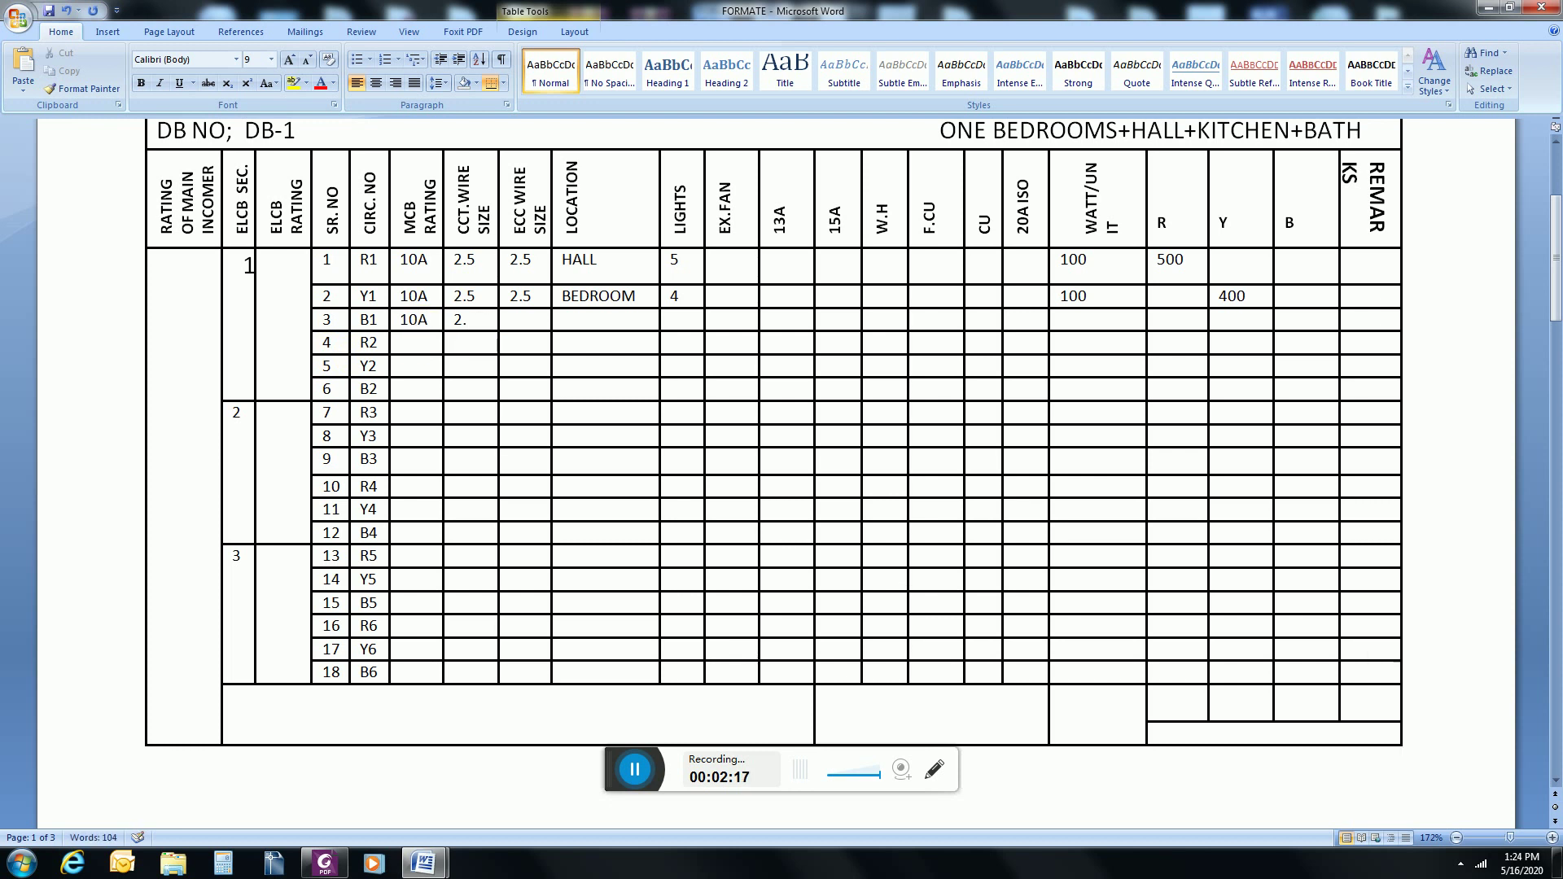
click(519, 332)
text(2.5)
Step: Enter KITCHEN as the location of circuit B1 with 3 lights
click(569, 326)
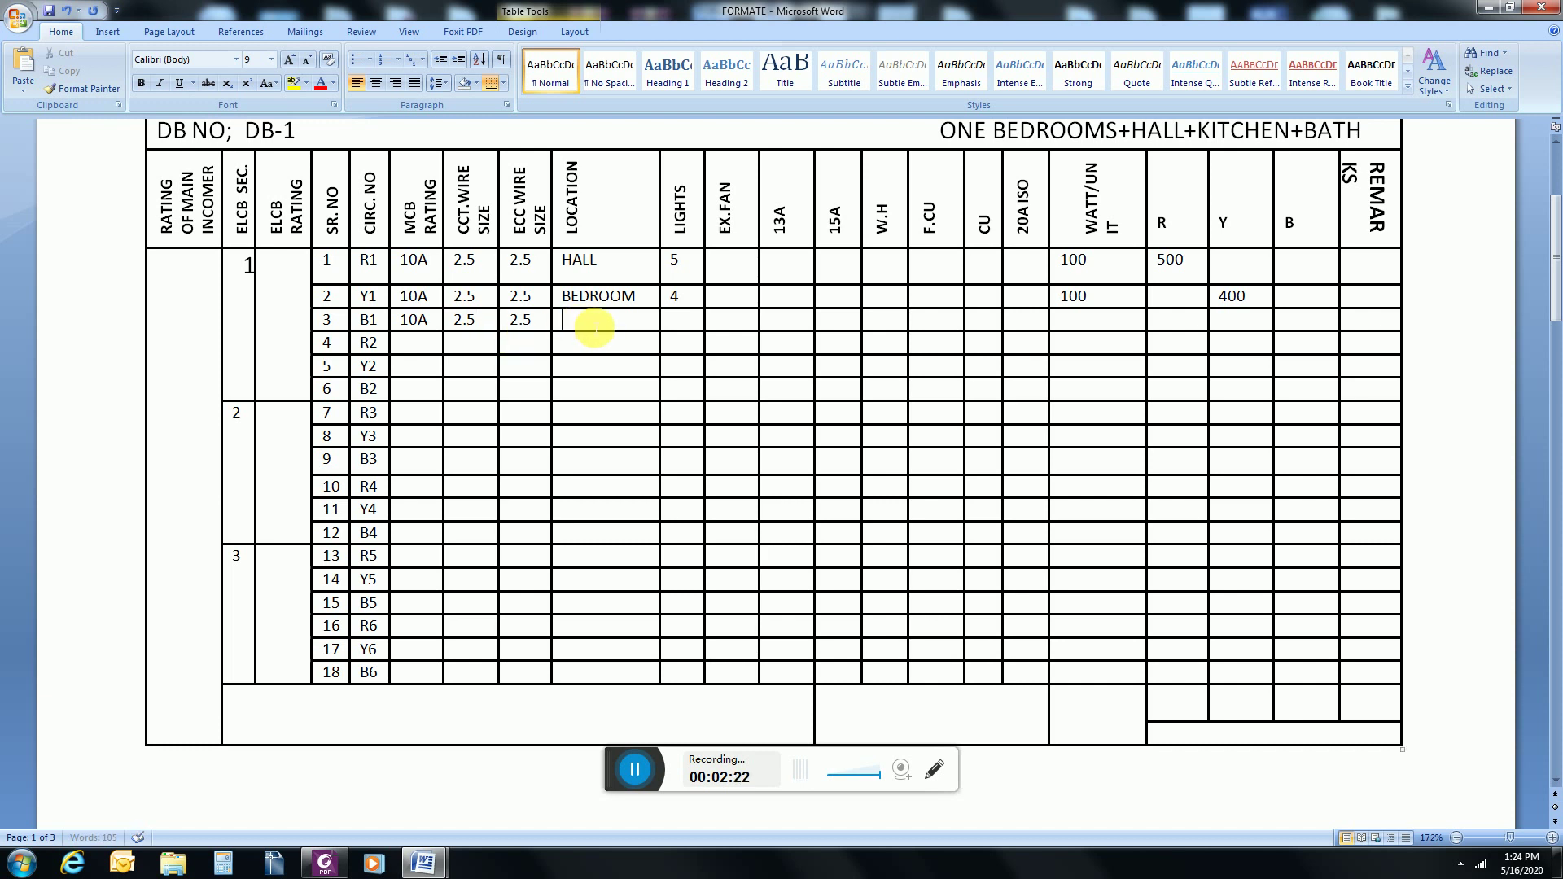
text(KITC)
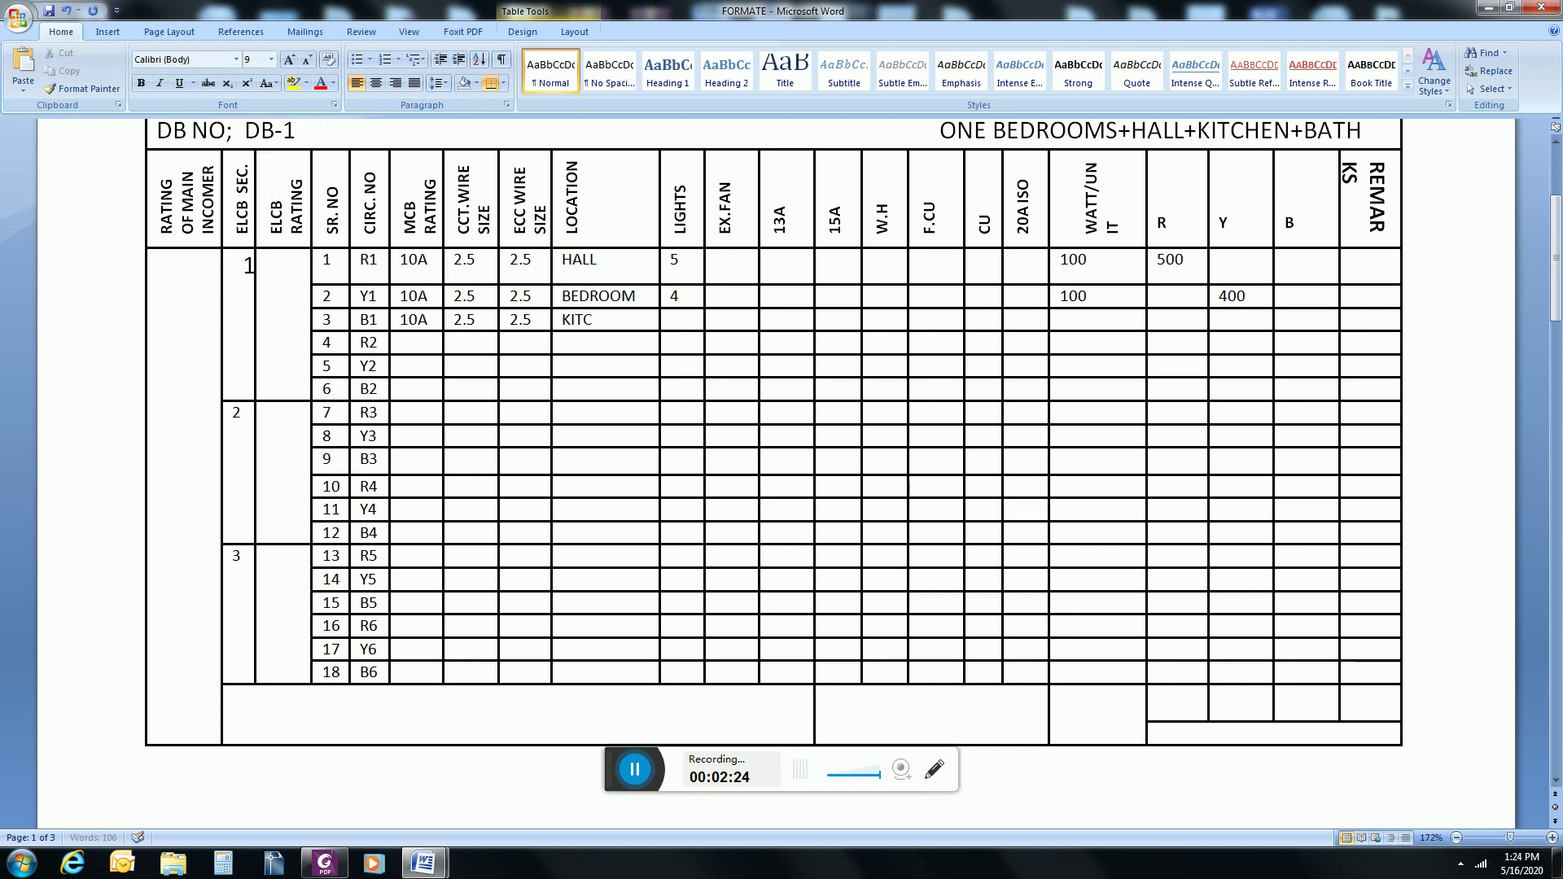
text(HEN)
click(700, 319)
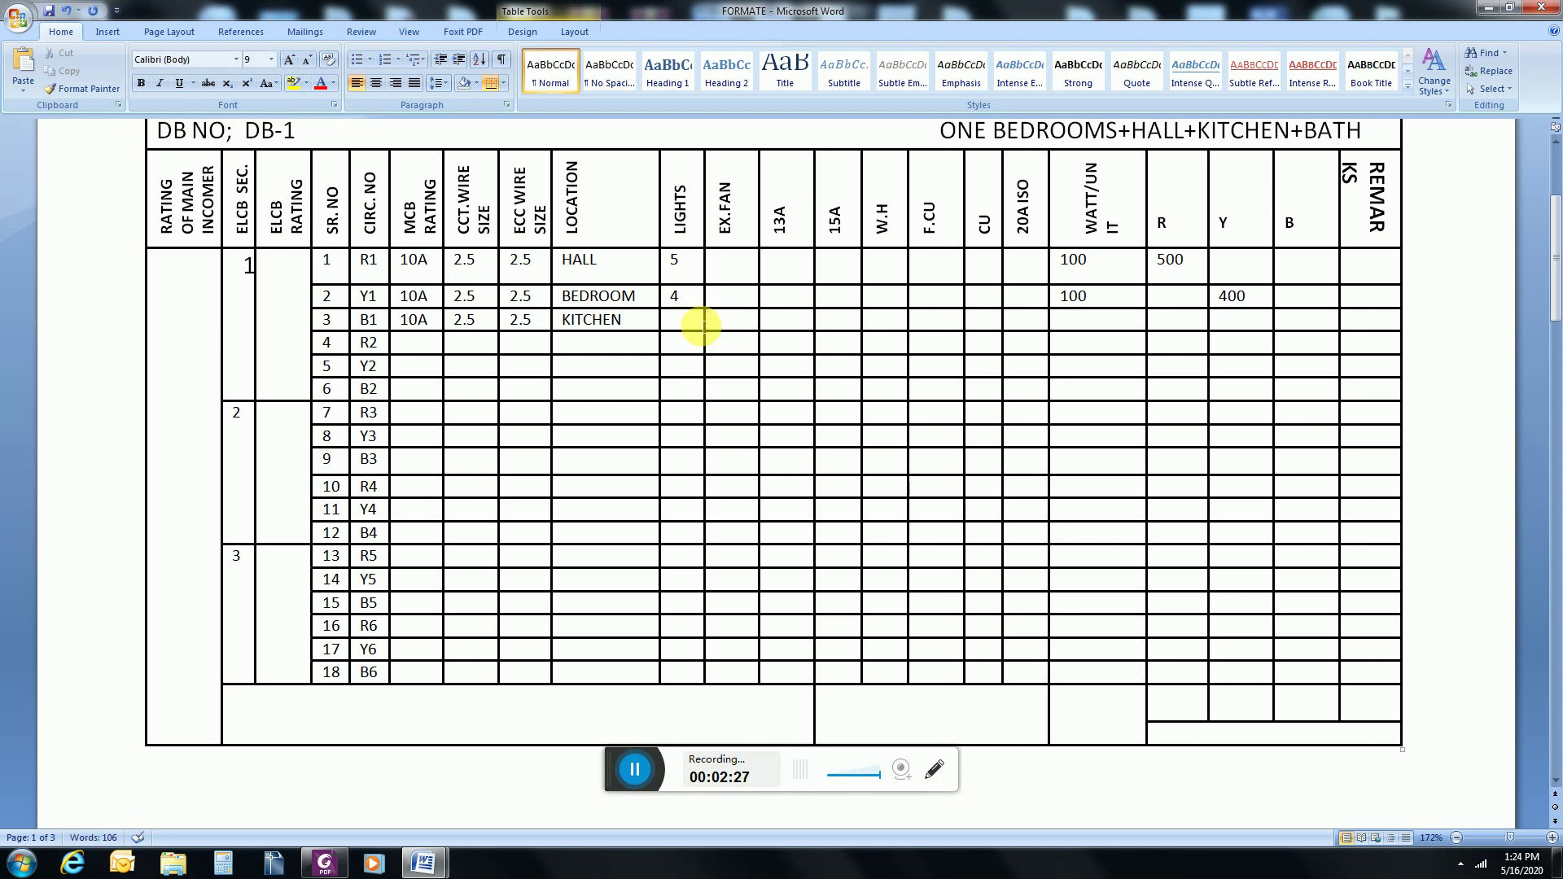
text(3)
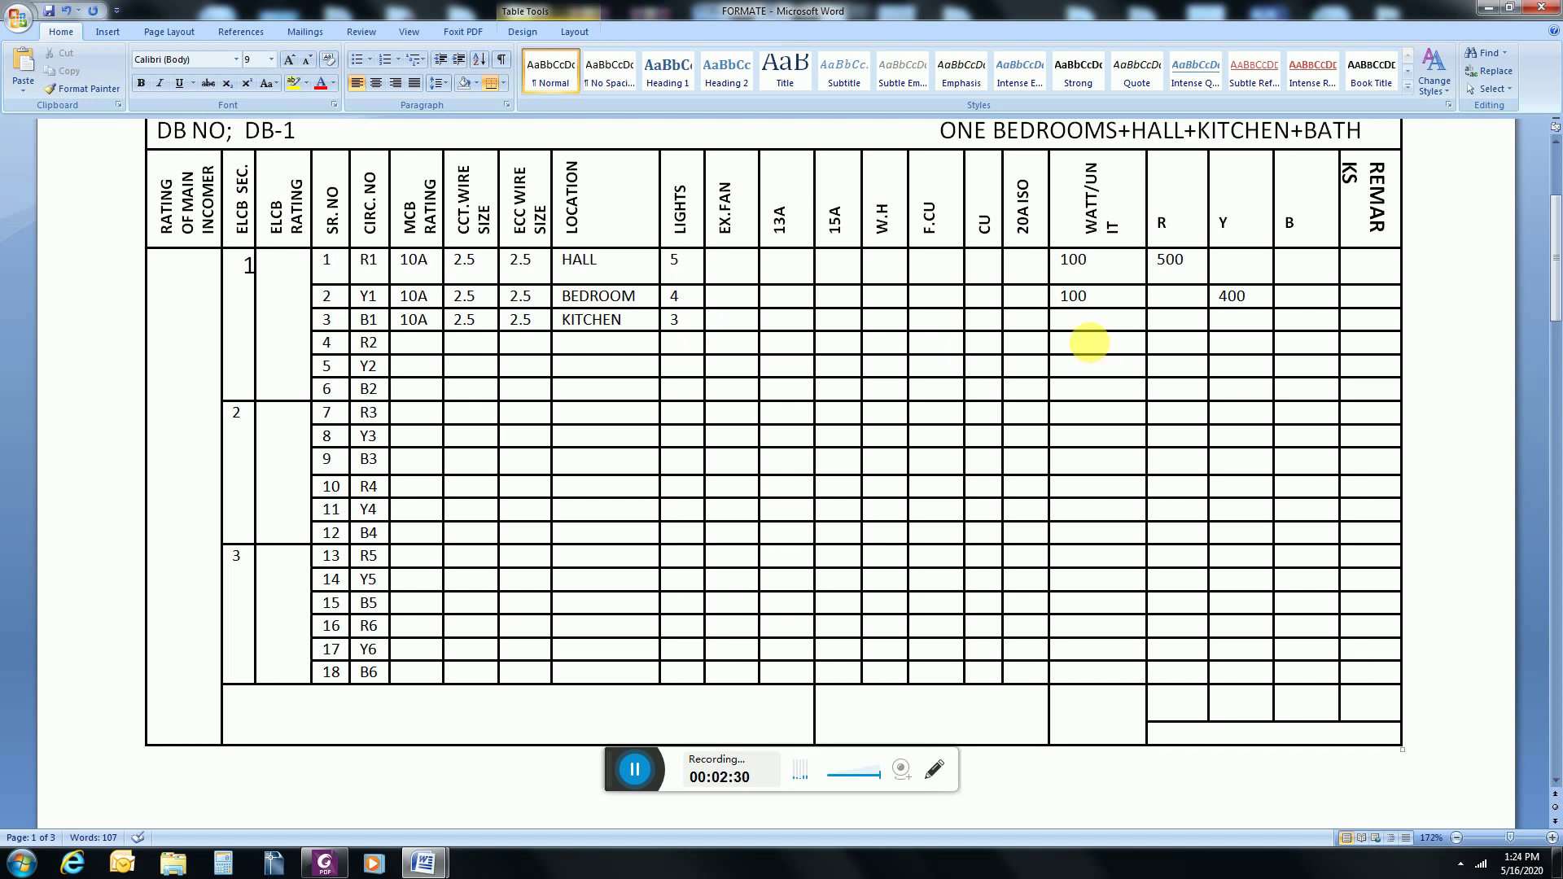
Step: Enter 100 as circuit B1's watt per unit and 300 as its B-phase load
click(1089, 328)
text(100)
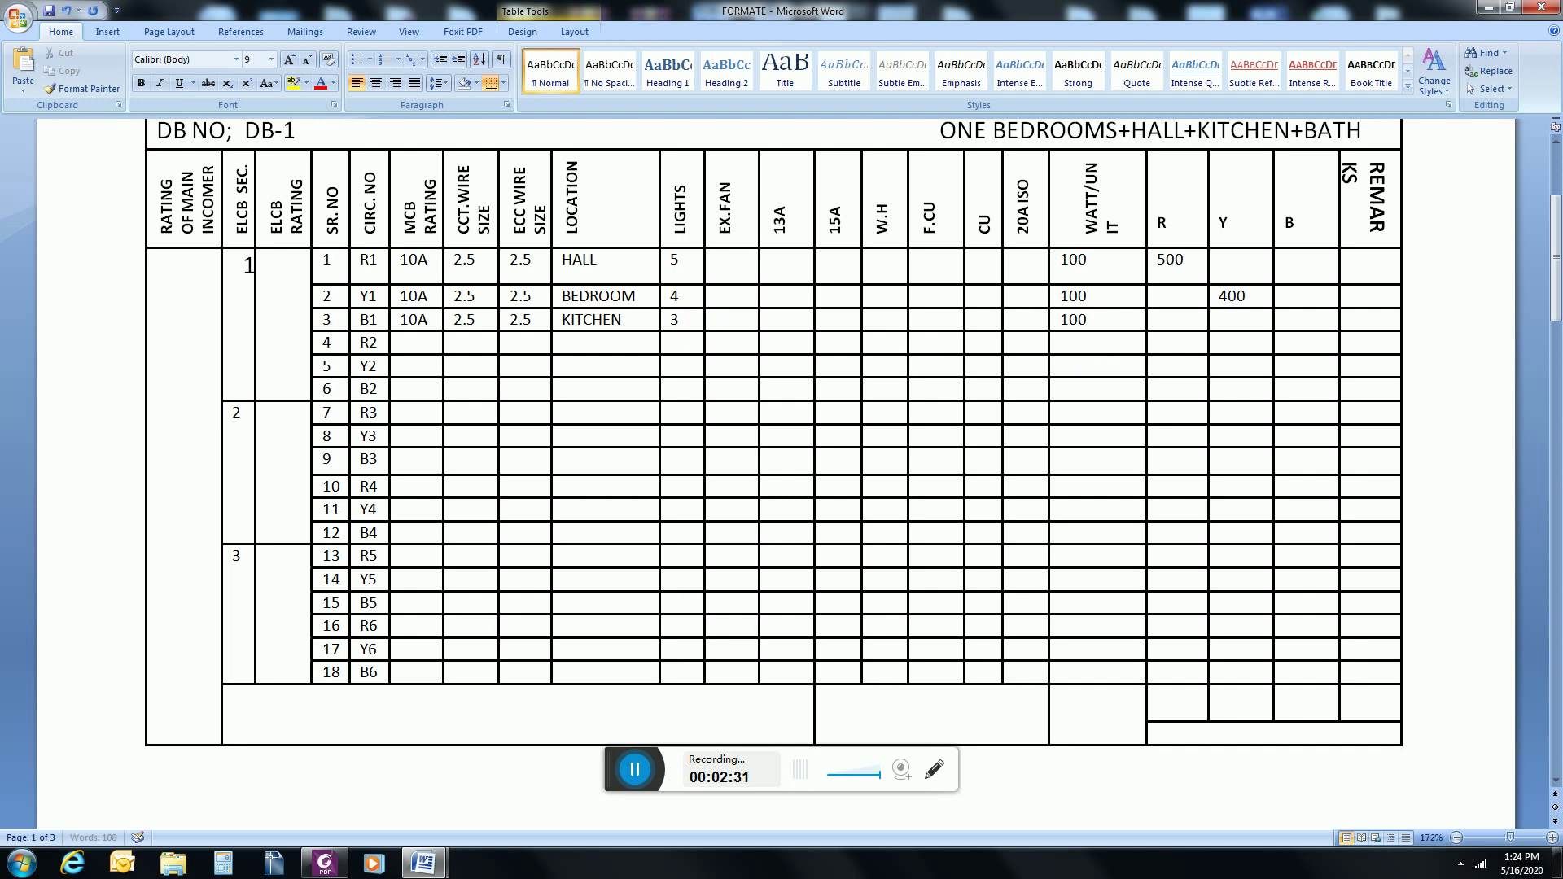
click(1327, 321)
text(300)
Step: Add 1 exhaust fan to kitchen circuit B1 and change its B-phase load to 400
click(729, 322)
text(1)
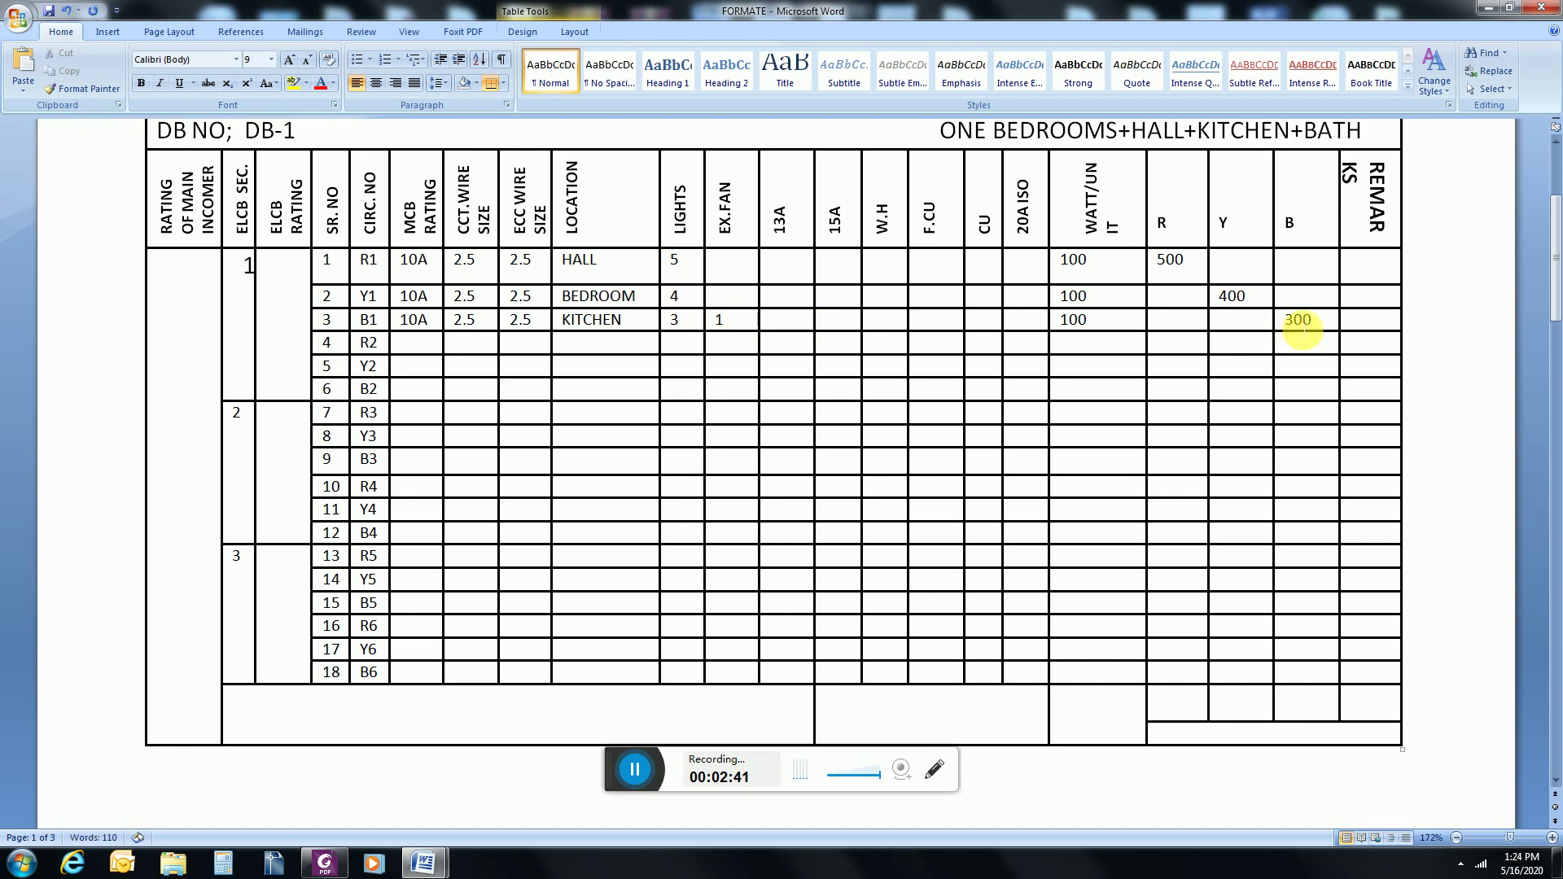
click(1295, 325)
key(BackSpace)
text(4)
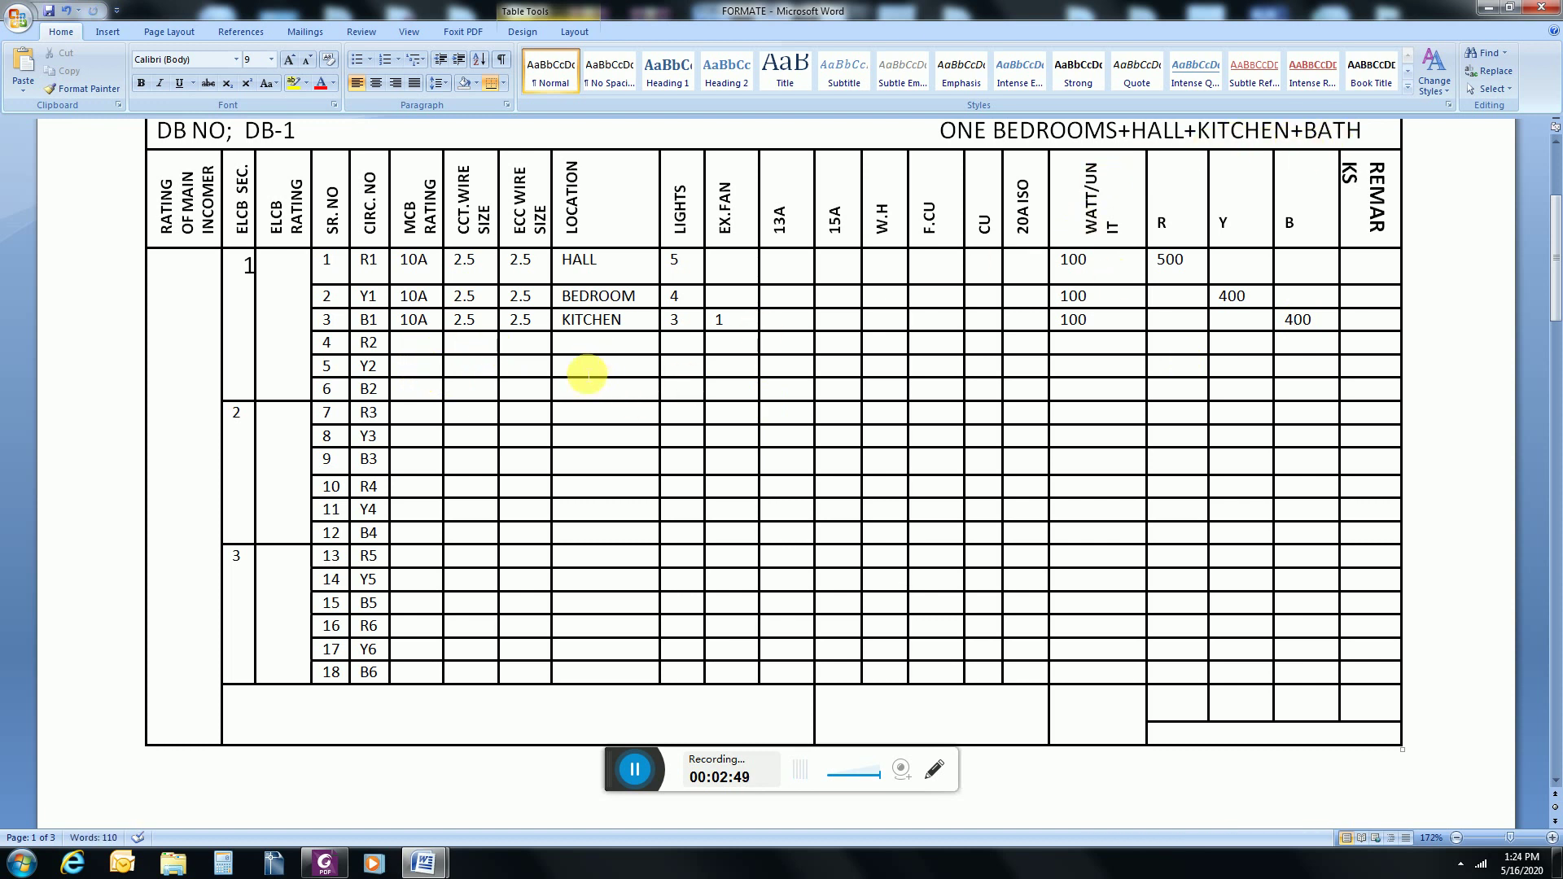
Step: Enter BATH as the location of circuit Y2 with 2 lights and 1 exhaust fan
text(BATH)
click(687, 373)
text(2)
click(713, 367)
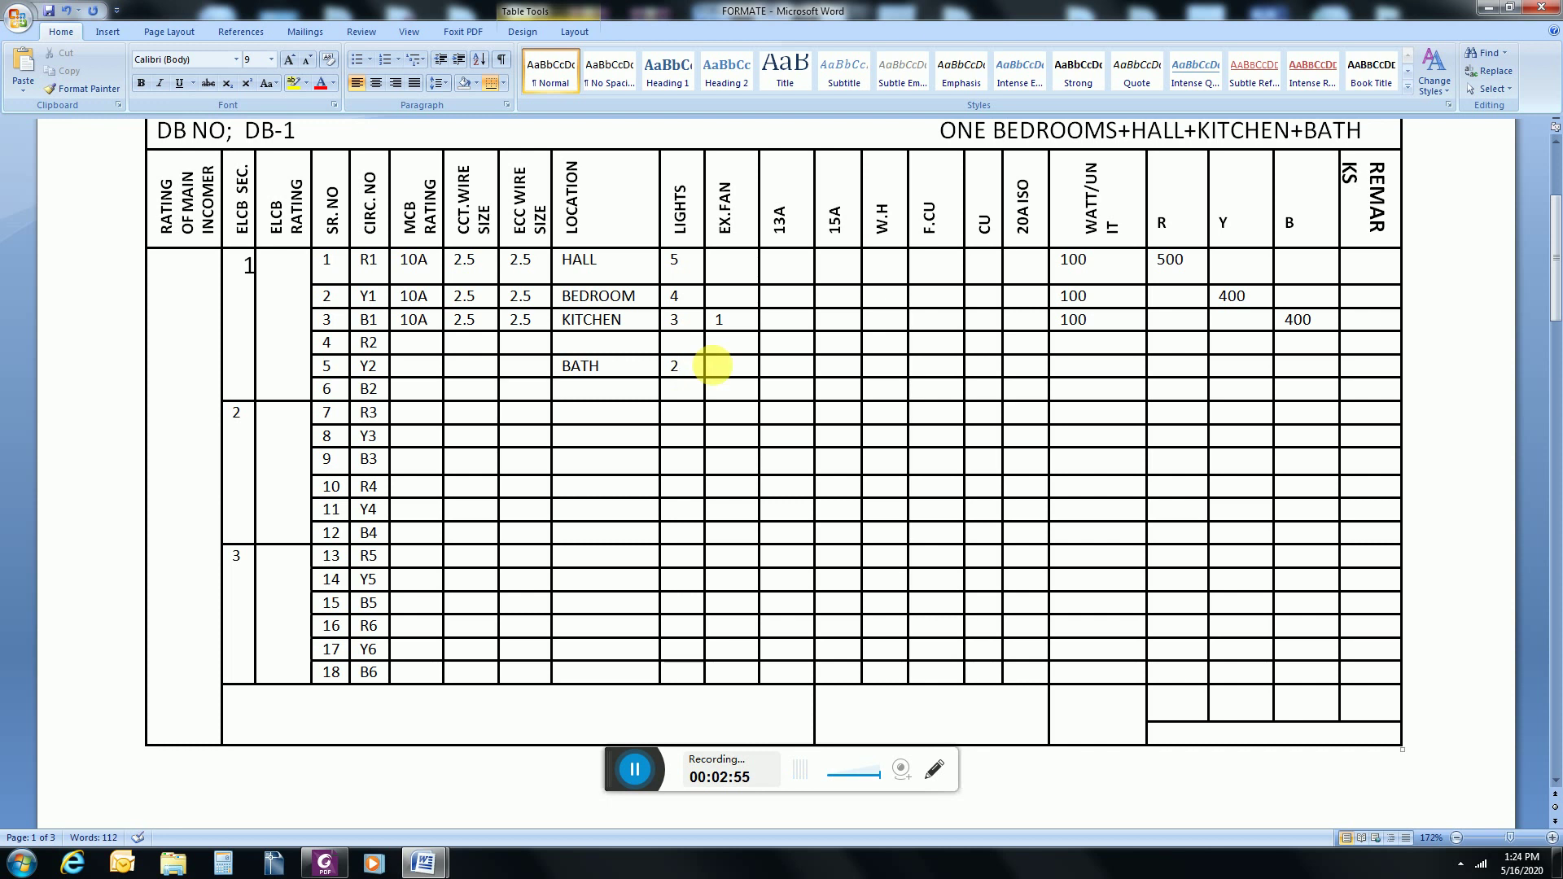
text(1)
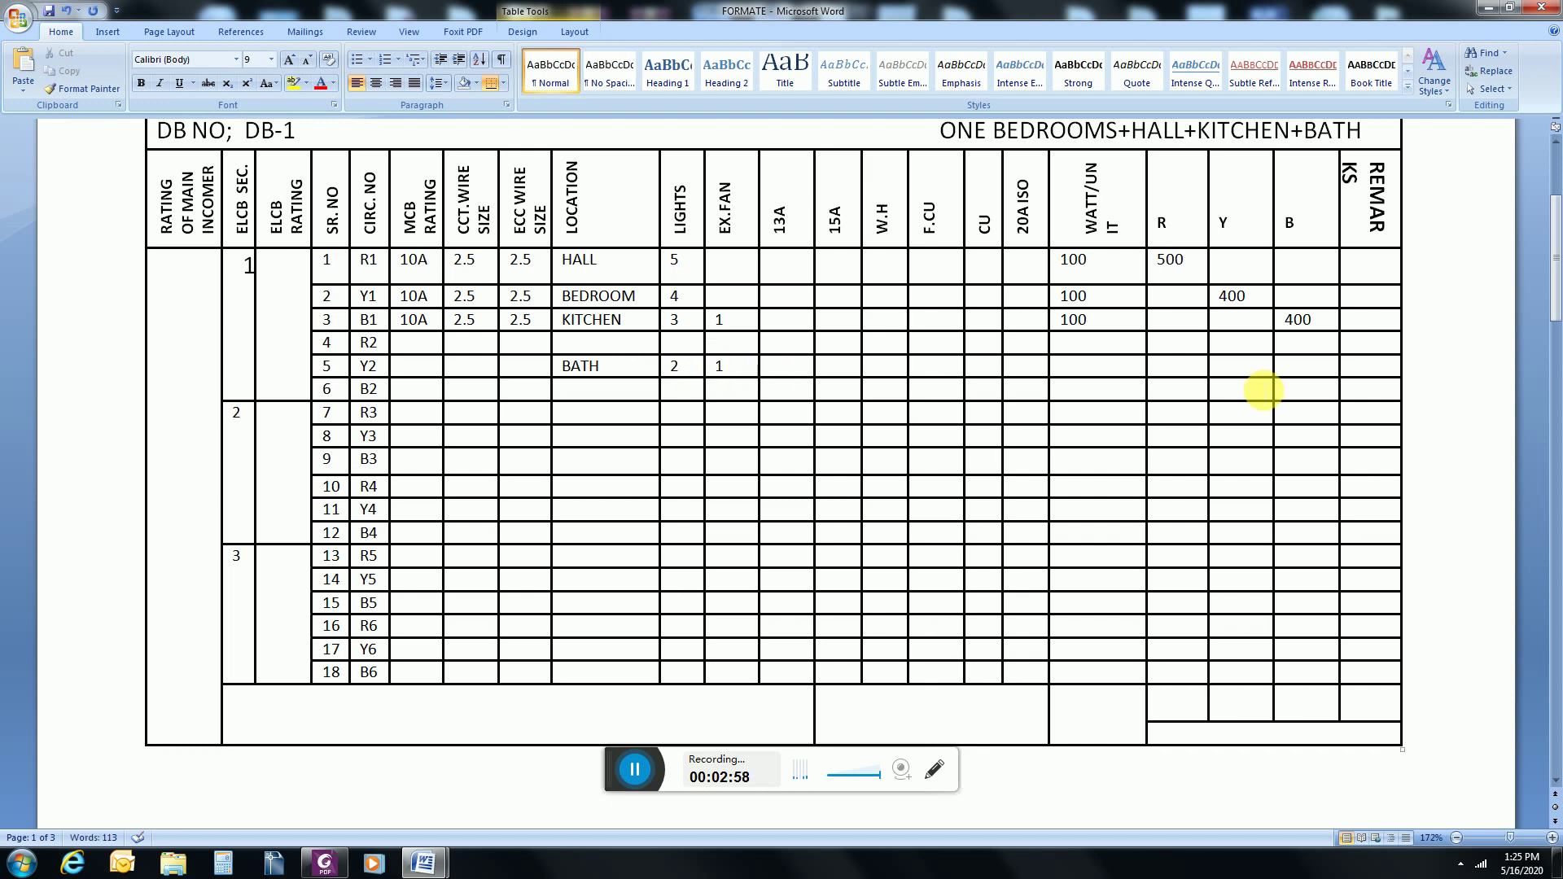
Step: Enter watt per unit 100 and Y-phase load 300 for circuit Y2, and enter SPACE as circuit R2's location
click(1118, 367)
text(100)
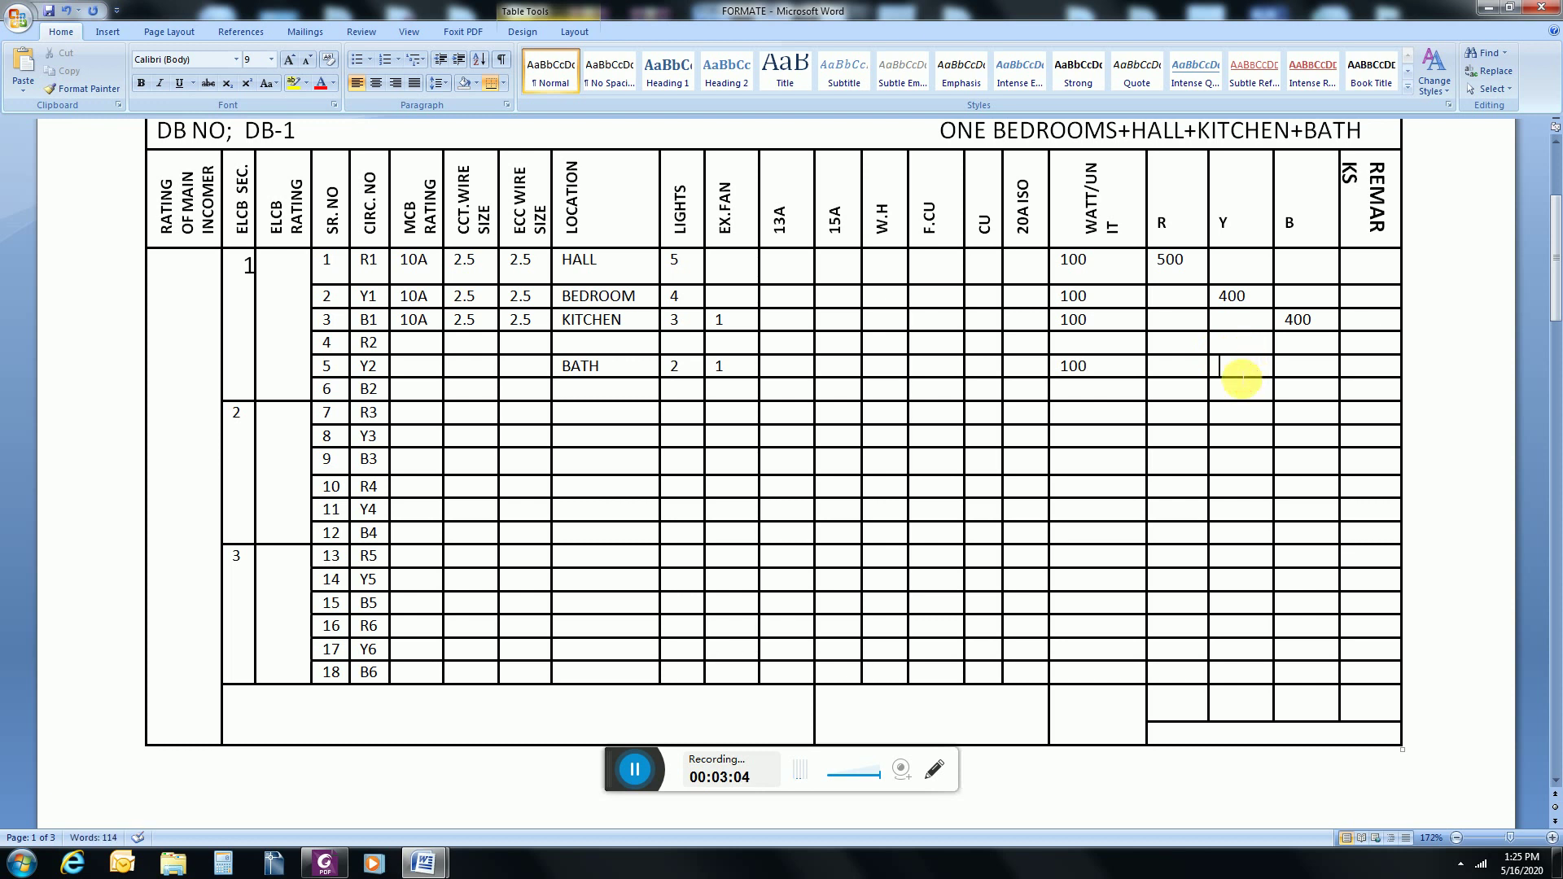
click(1240, 371)
text(300)
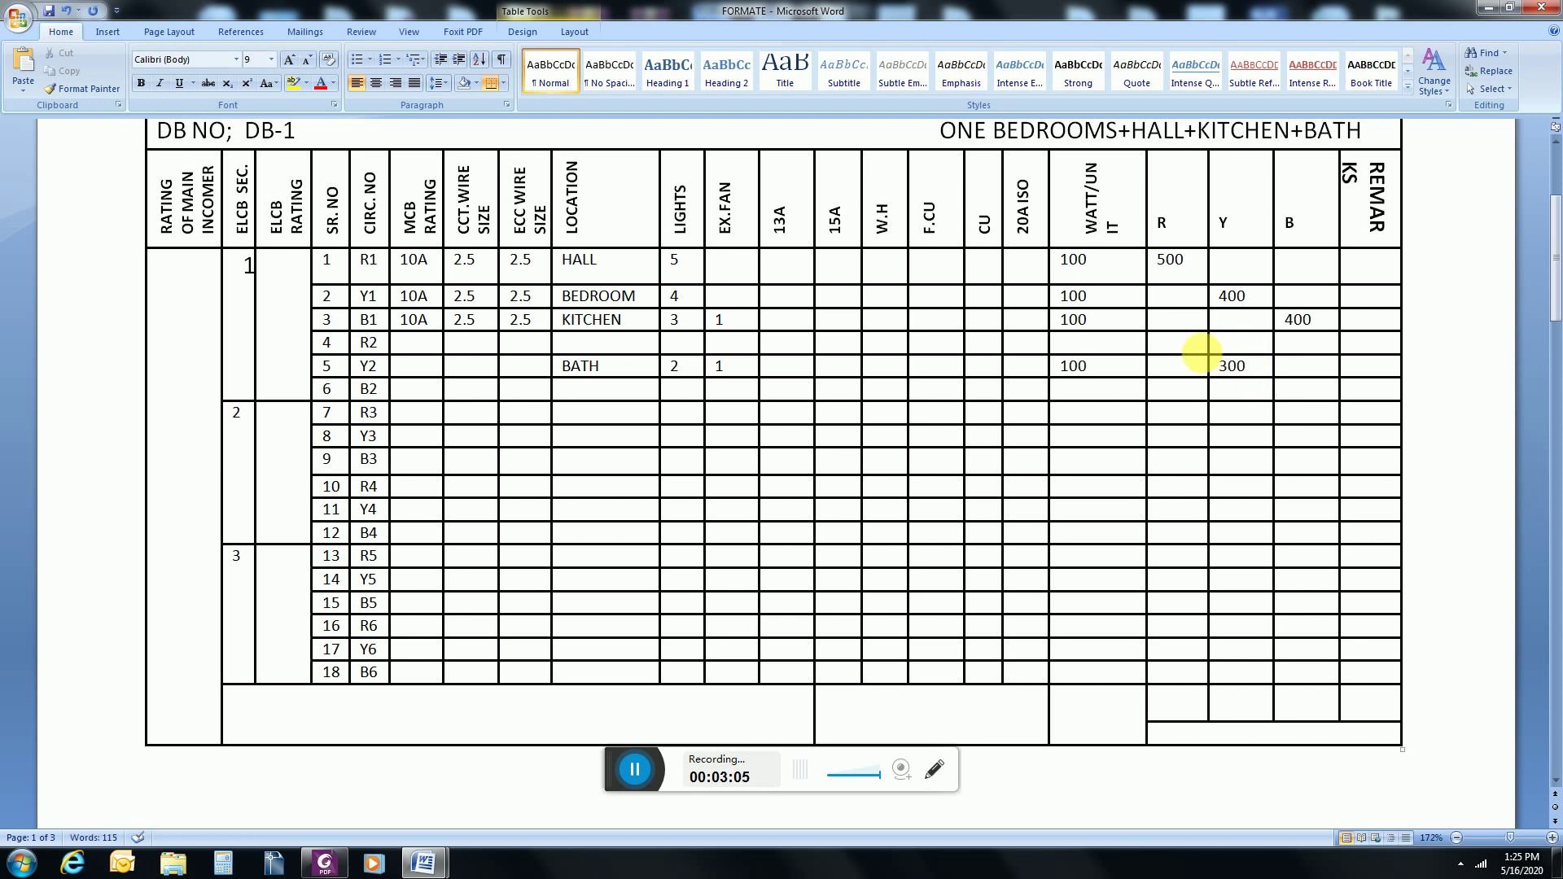
click(629, 348)
text(SPACE)
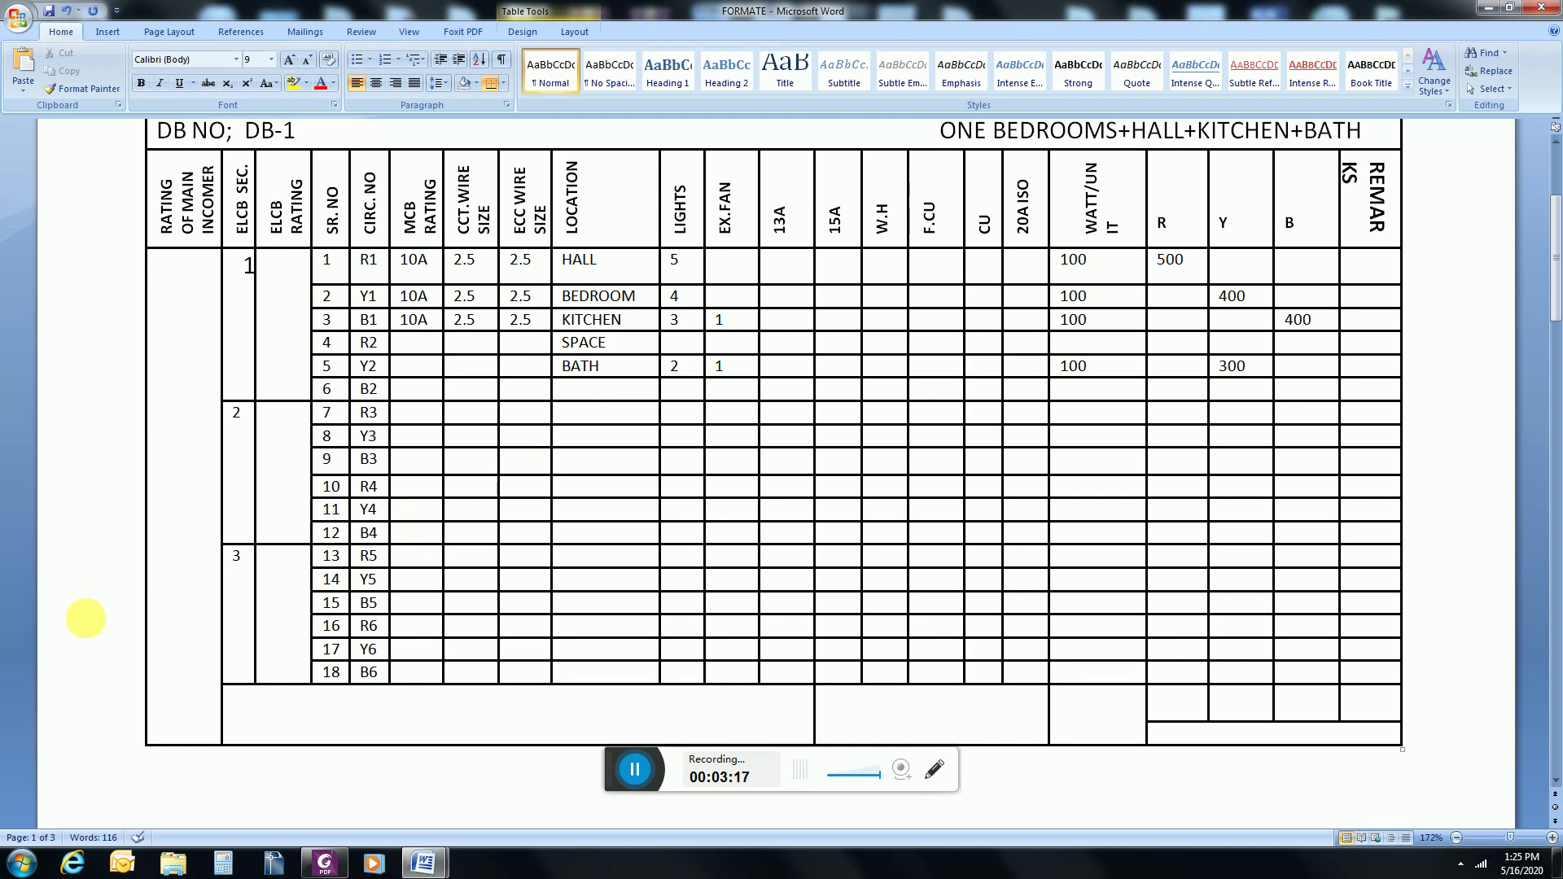
Step: Enter MCB rating 10A, circuit wire size 2.5 and ECC wire size 2.5 for bath circuit Y2
click(636, 772)
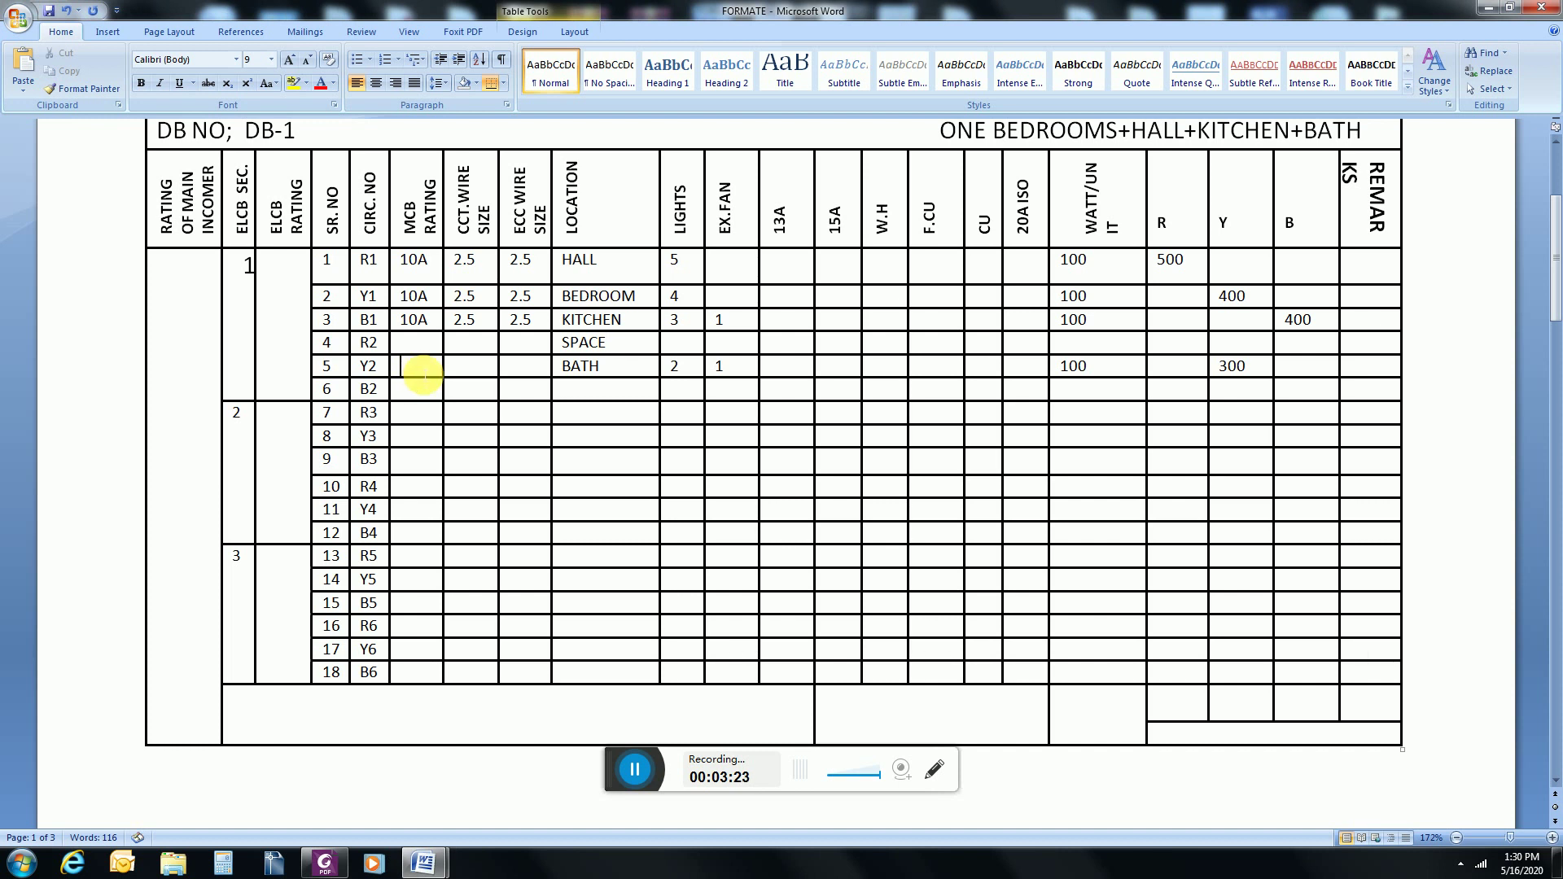
text(10)
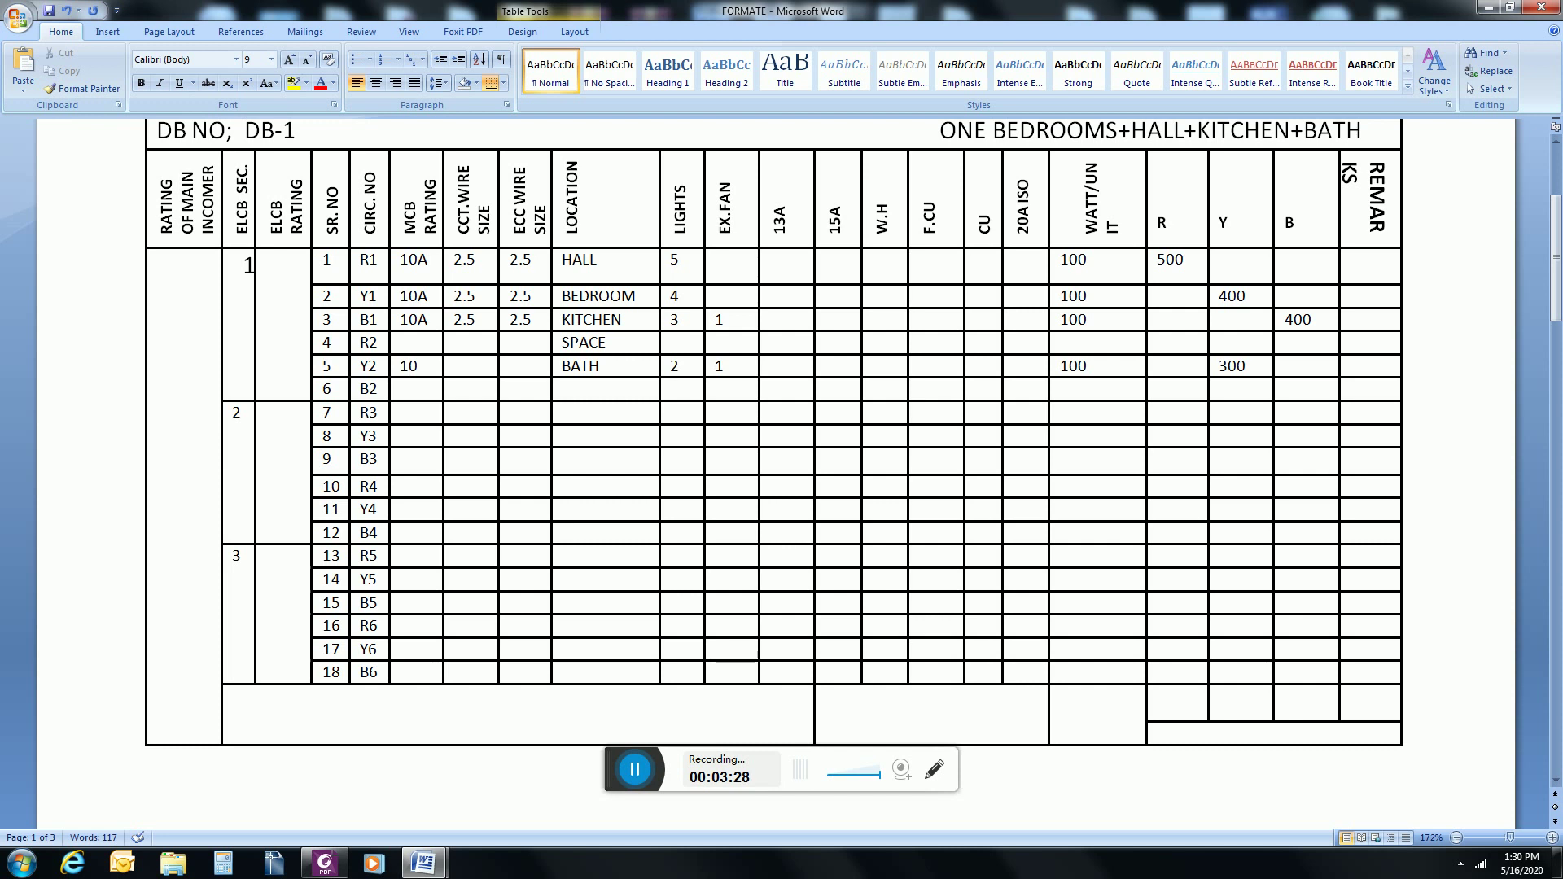
text(A)
click(485, 370)
text(2.5)
click(521, 371)
text(2.5)
Step: Enter SPACE as circuit B2's location and put a dash in its MCB rating, circuit wire and ECC wire size cells
click(569, 389)
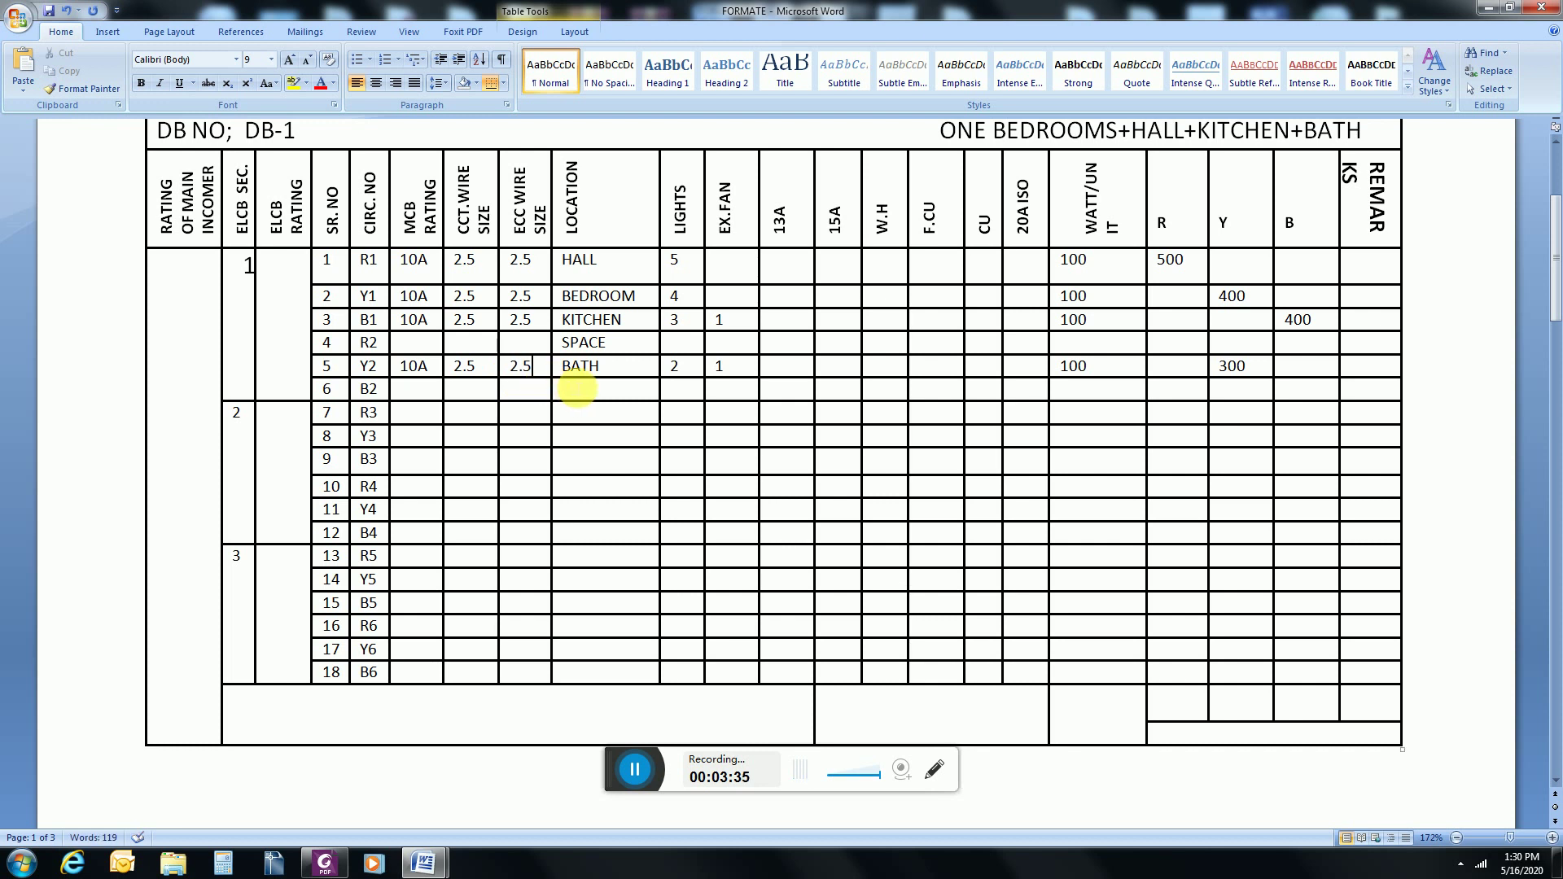
text(SPACE)
click(429, 395)
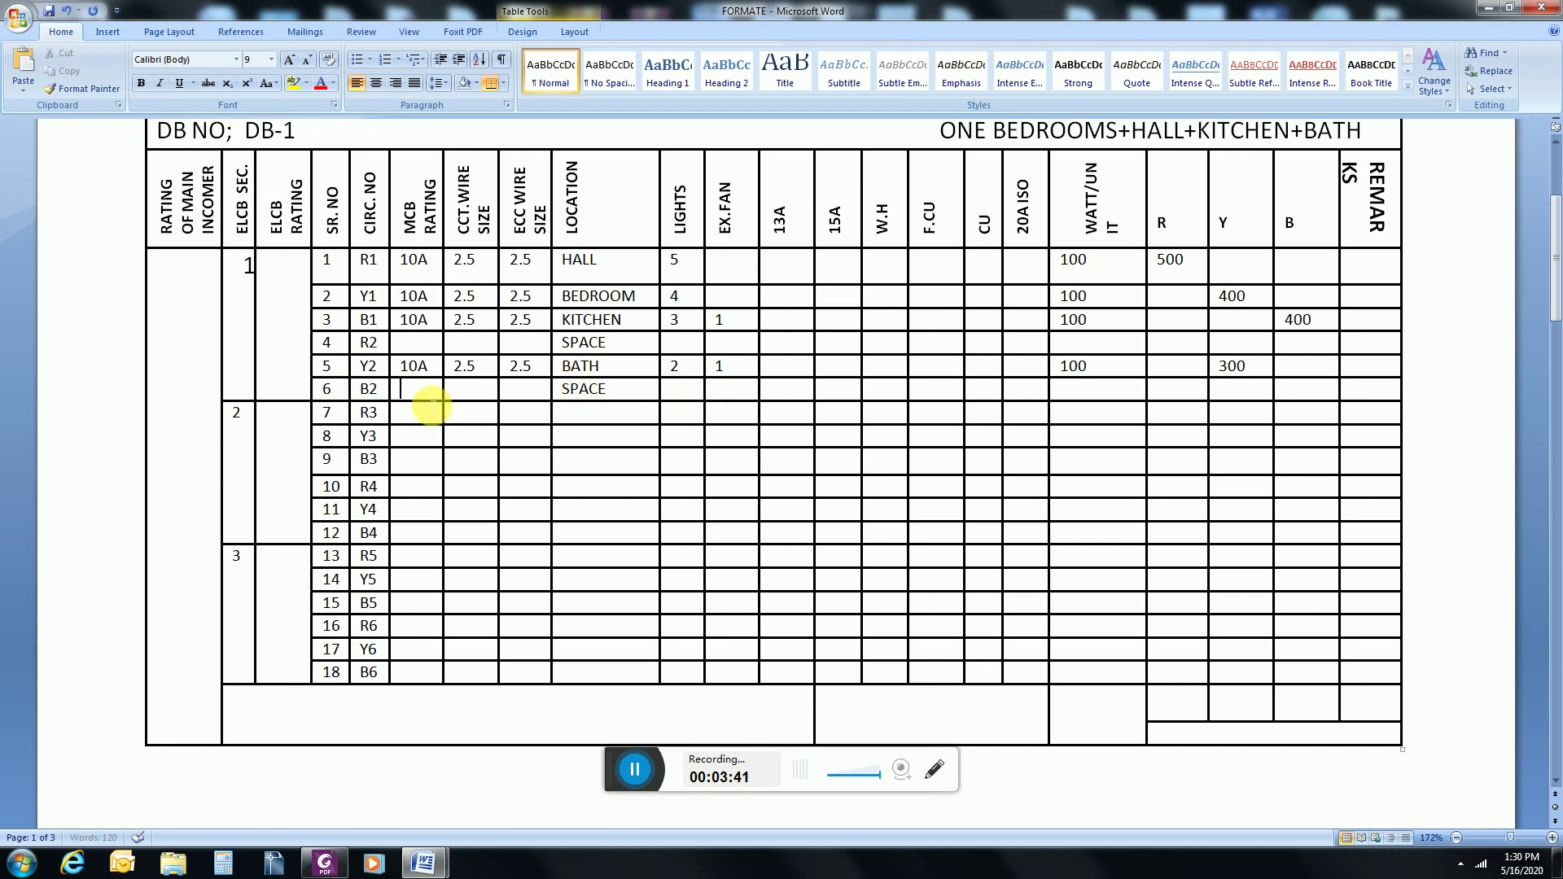
text(-)
click(485, 399)
text(-)
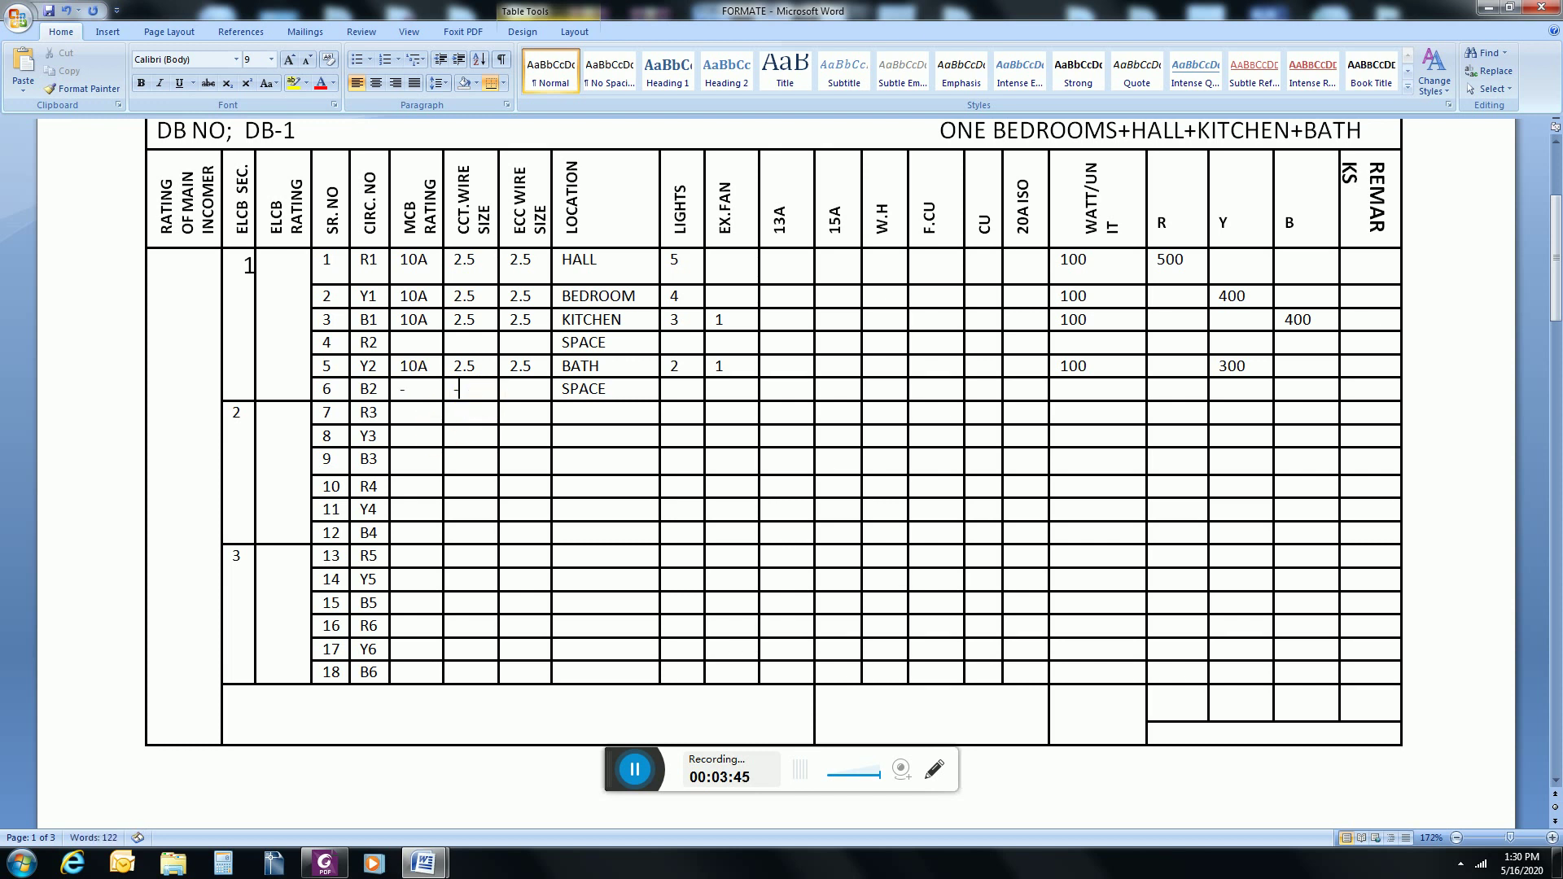
click(530, 395)
text(-)
Step: Put a dash in the MCB rating, circuit wire size and ECC wire size cells of spare circuit R2
click(412, 342)
text(-)
click(462, 343)
text(-)
click(541, 351)
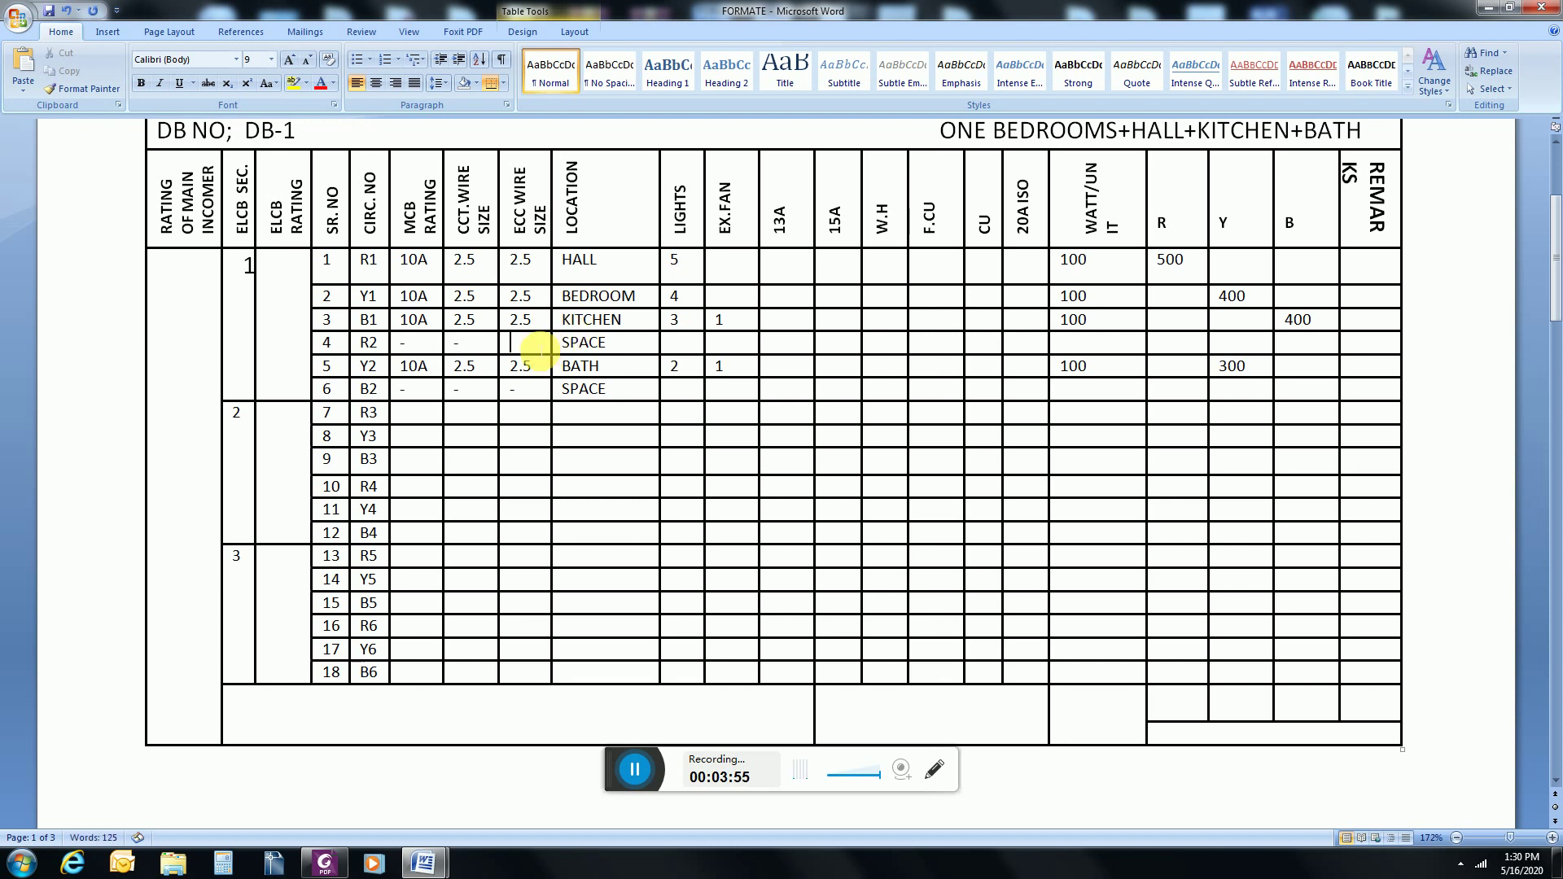
text(-)
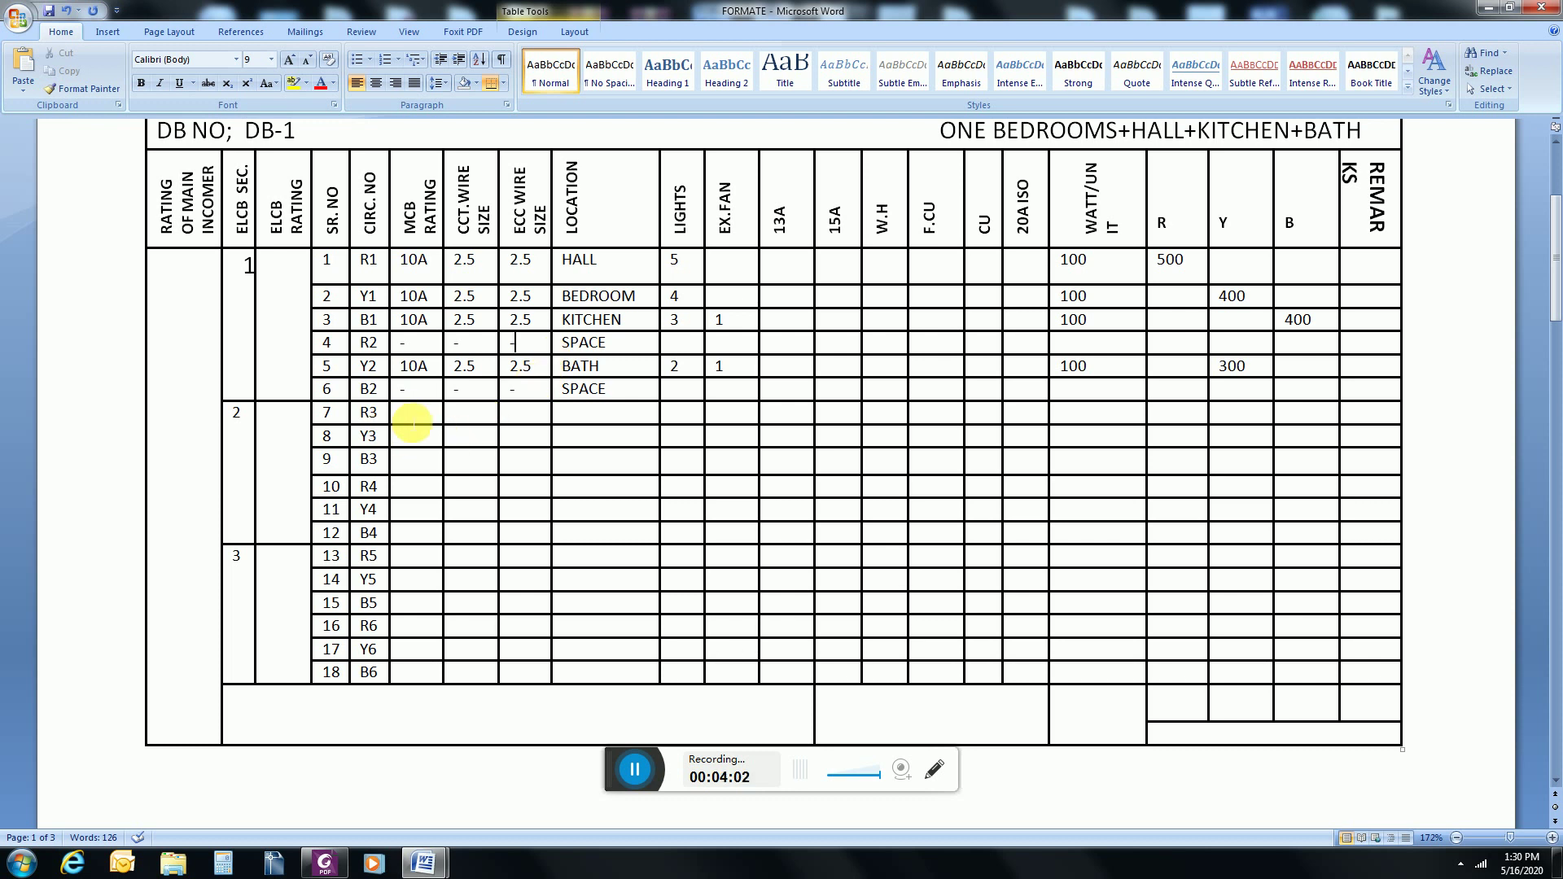
Step: Enter HALL as the location of circuit R3 with 3 sockets of 13A
click(590, 420)
text(HALL)
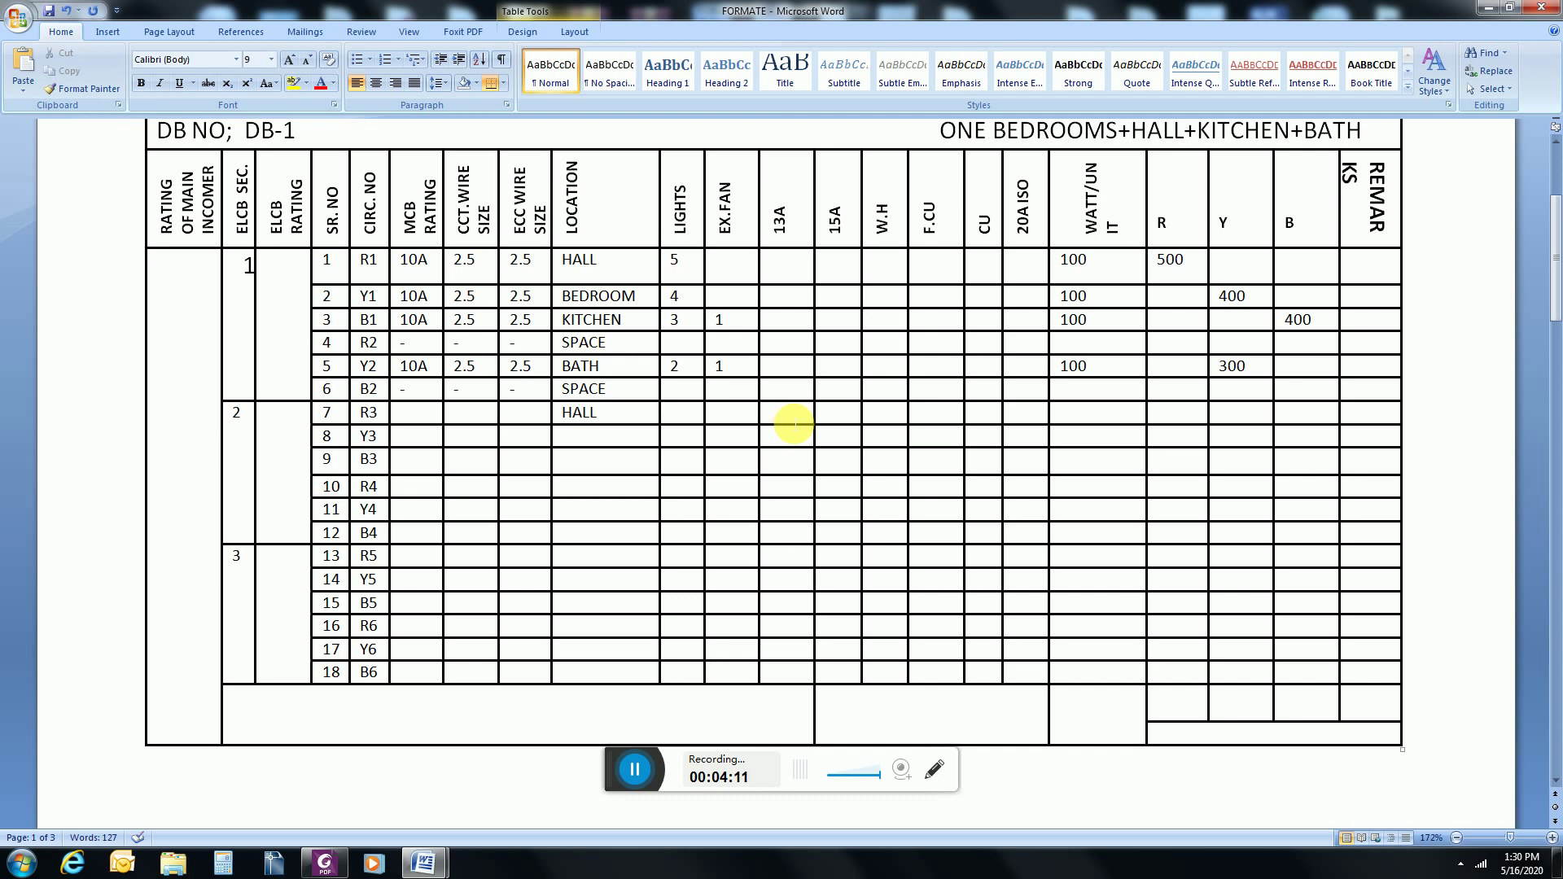
click(794, 422)
text(3)
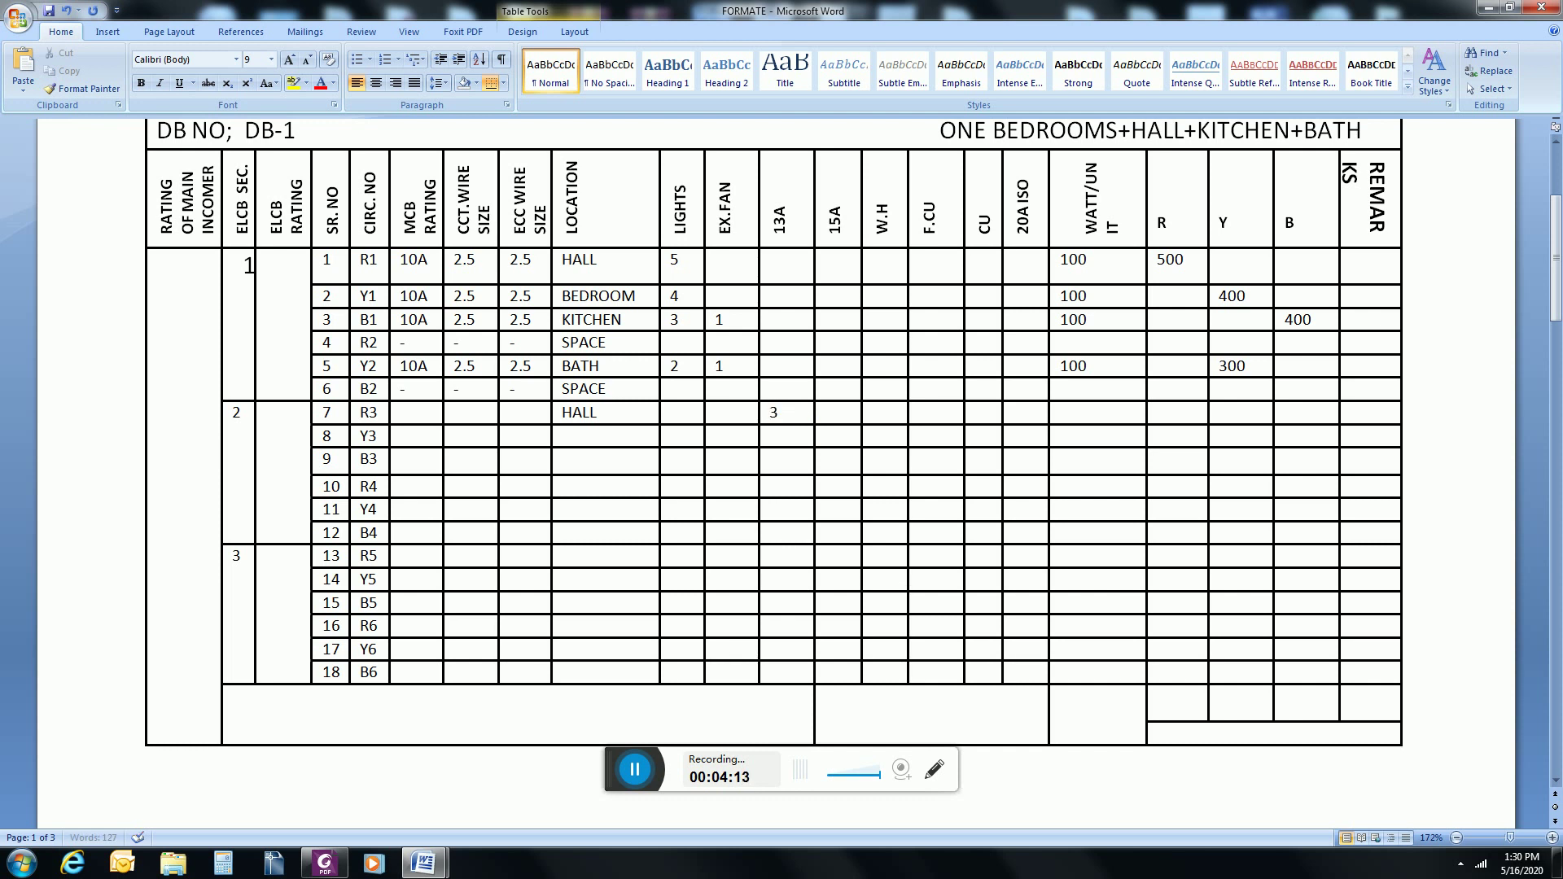
Step: Enter MCB rating 20A, circuit wire size 4 and ECC wire size 4 for hall circuit R3
click(412, 415)
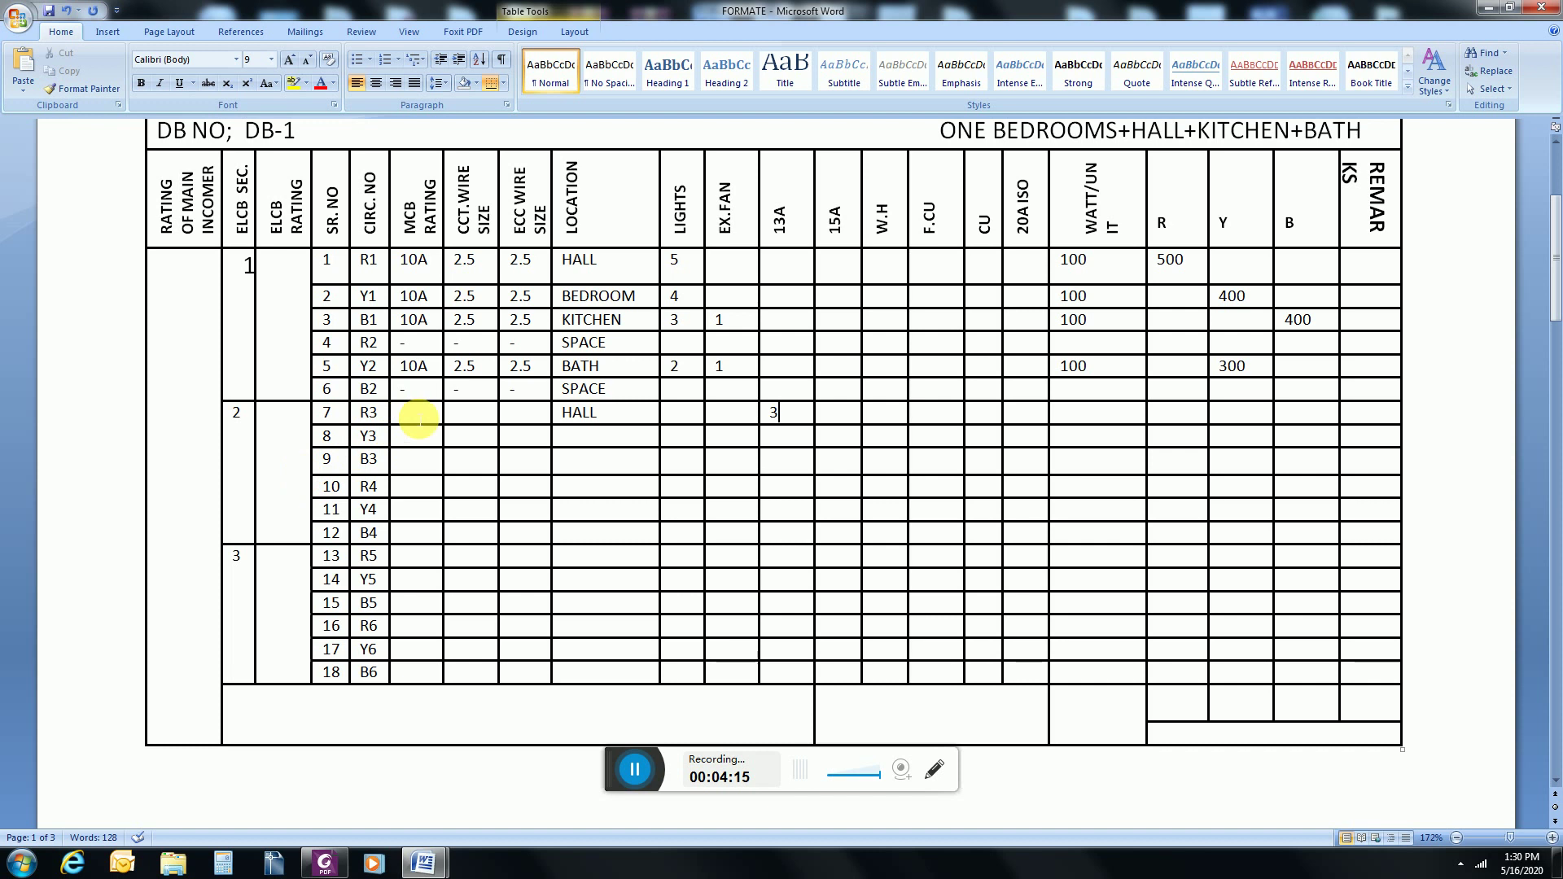
text(20)
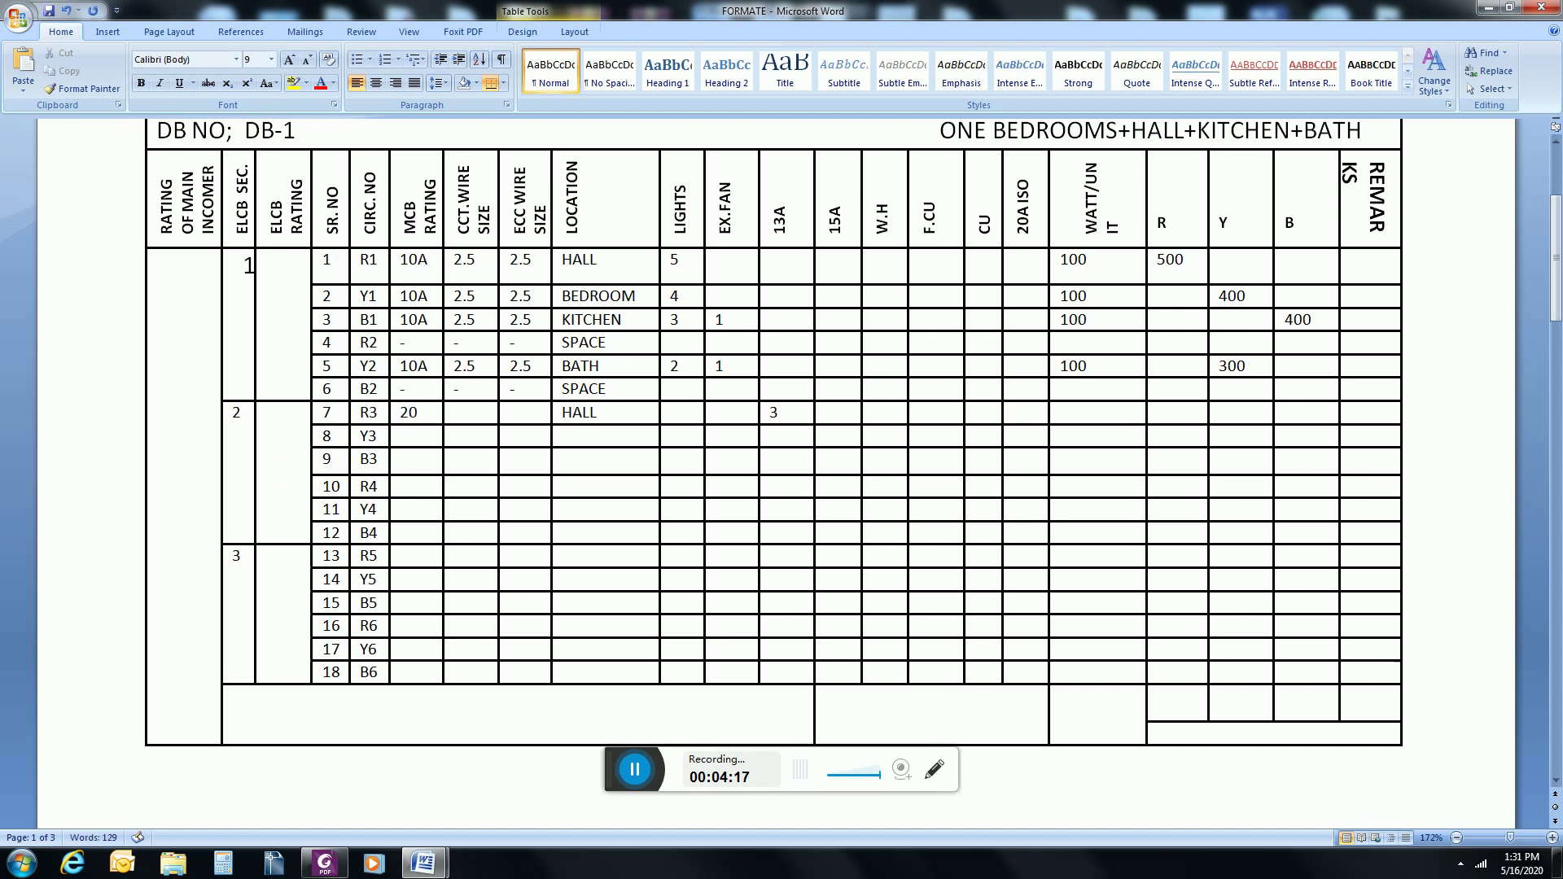
text(A)
click(474, 416)
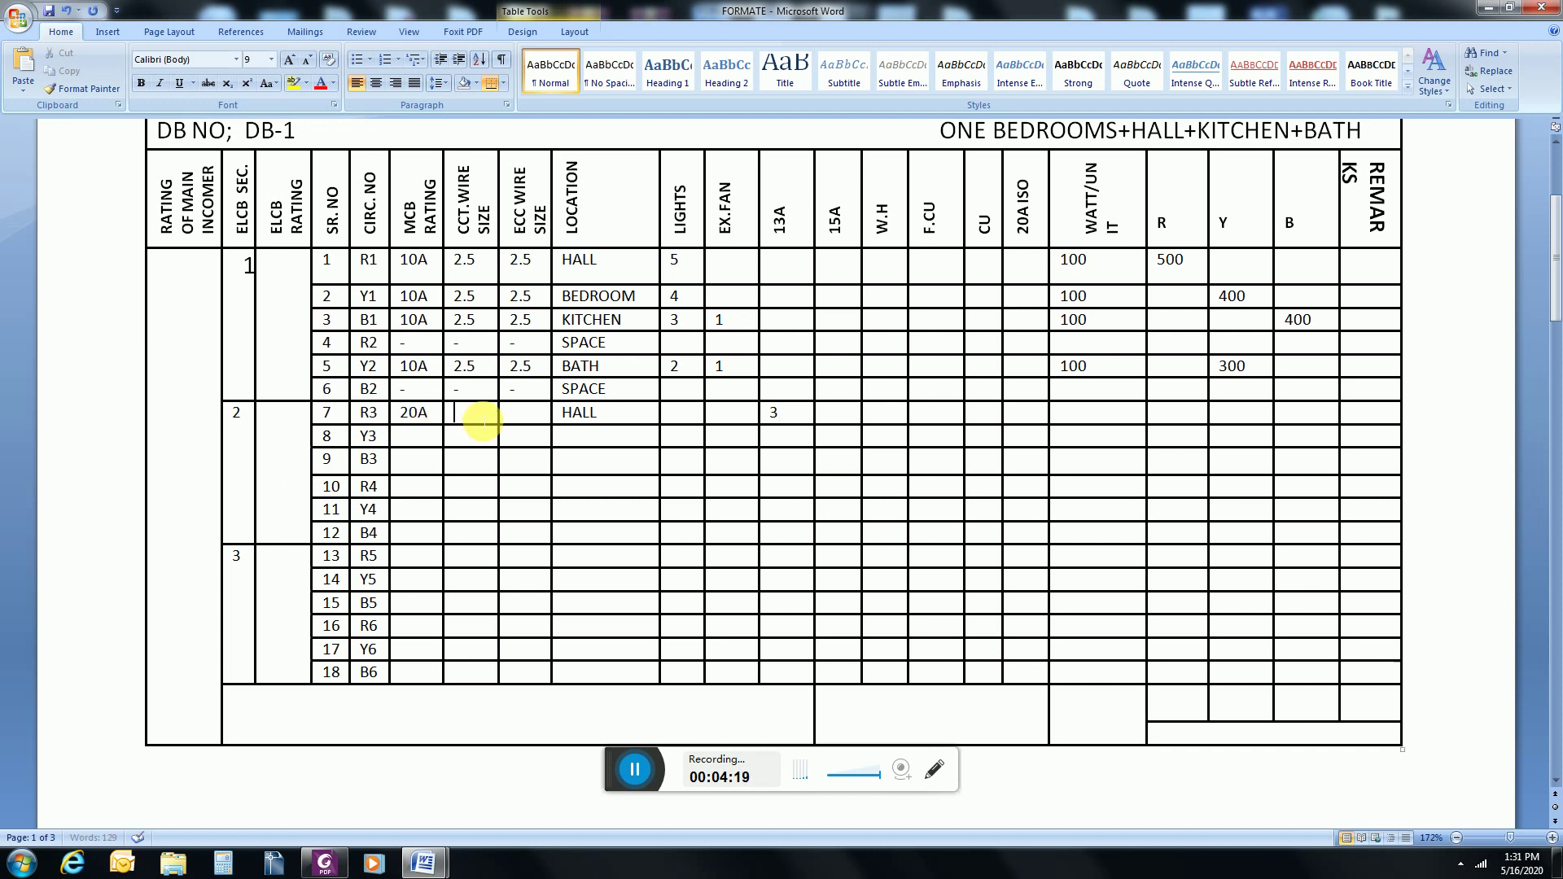
text(4)
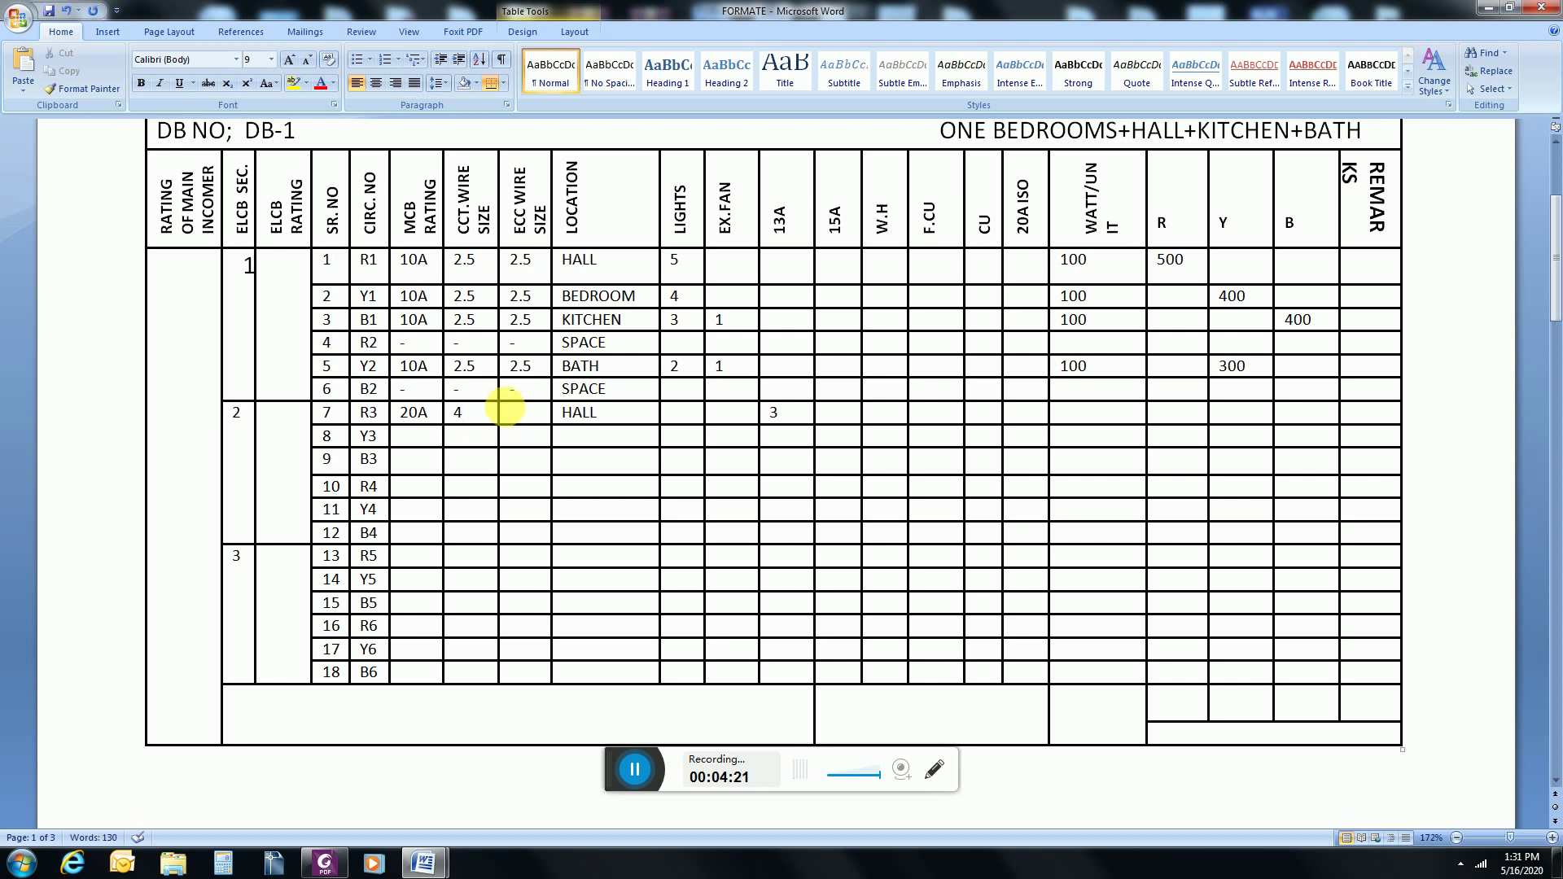
click(525, 424)
text(4)
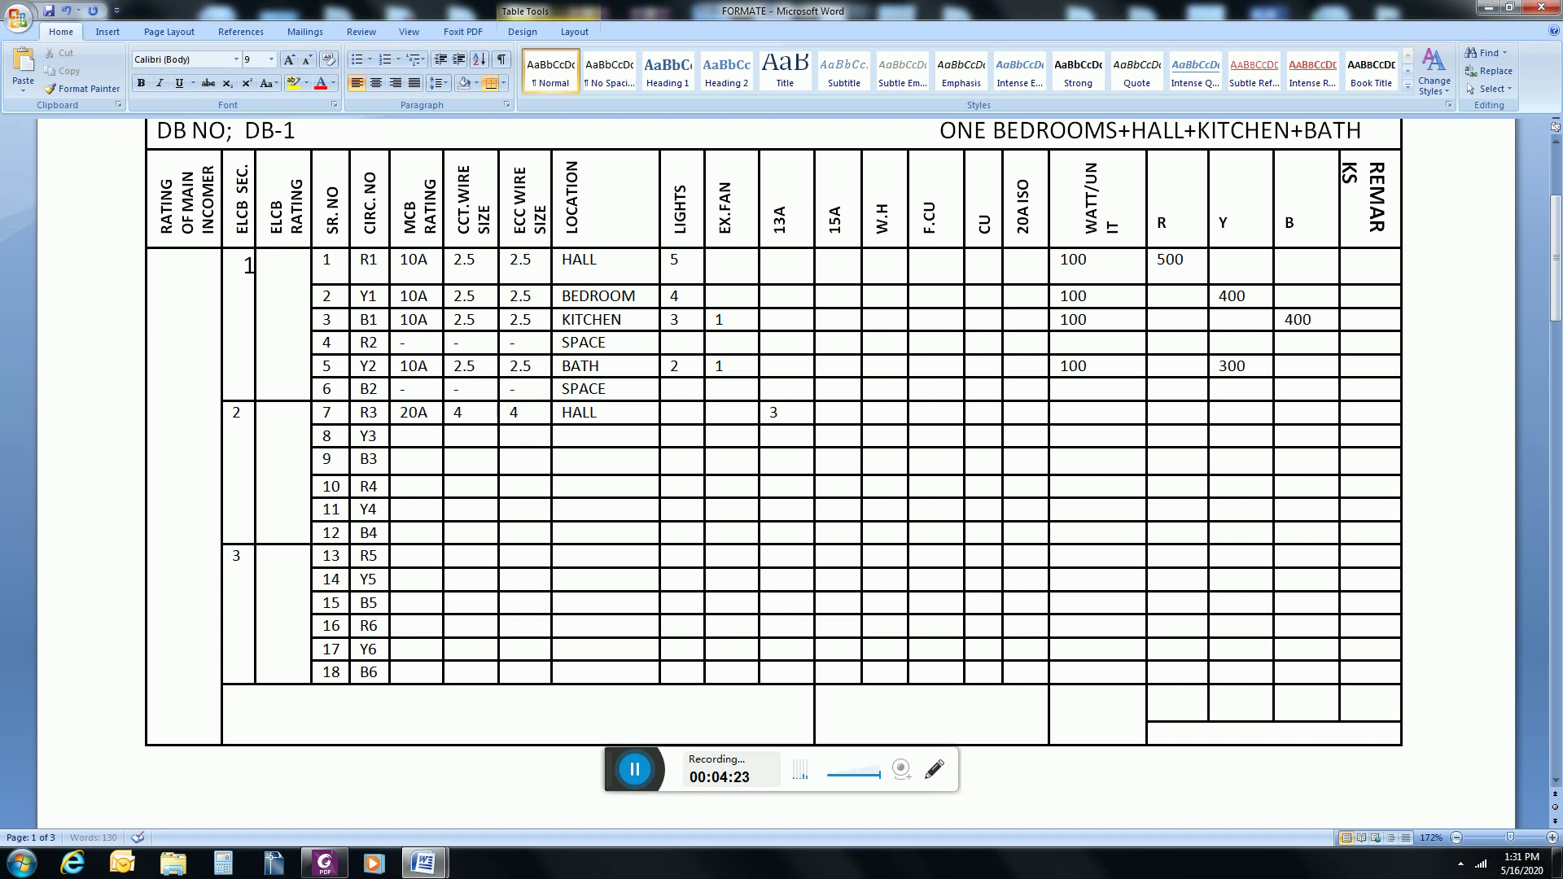
Step: Enter 200 as circuit R3's watt per unit and 600 as its R-phase load
click(1078, 421)
text(200)
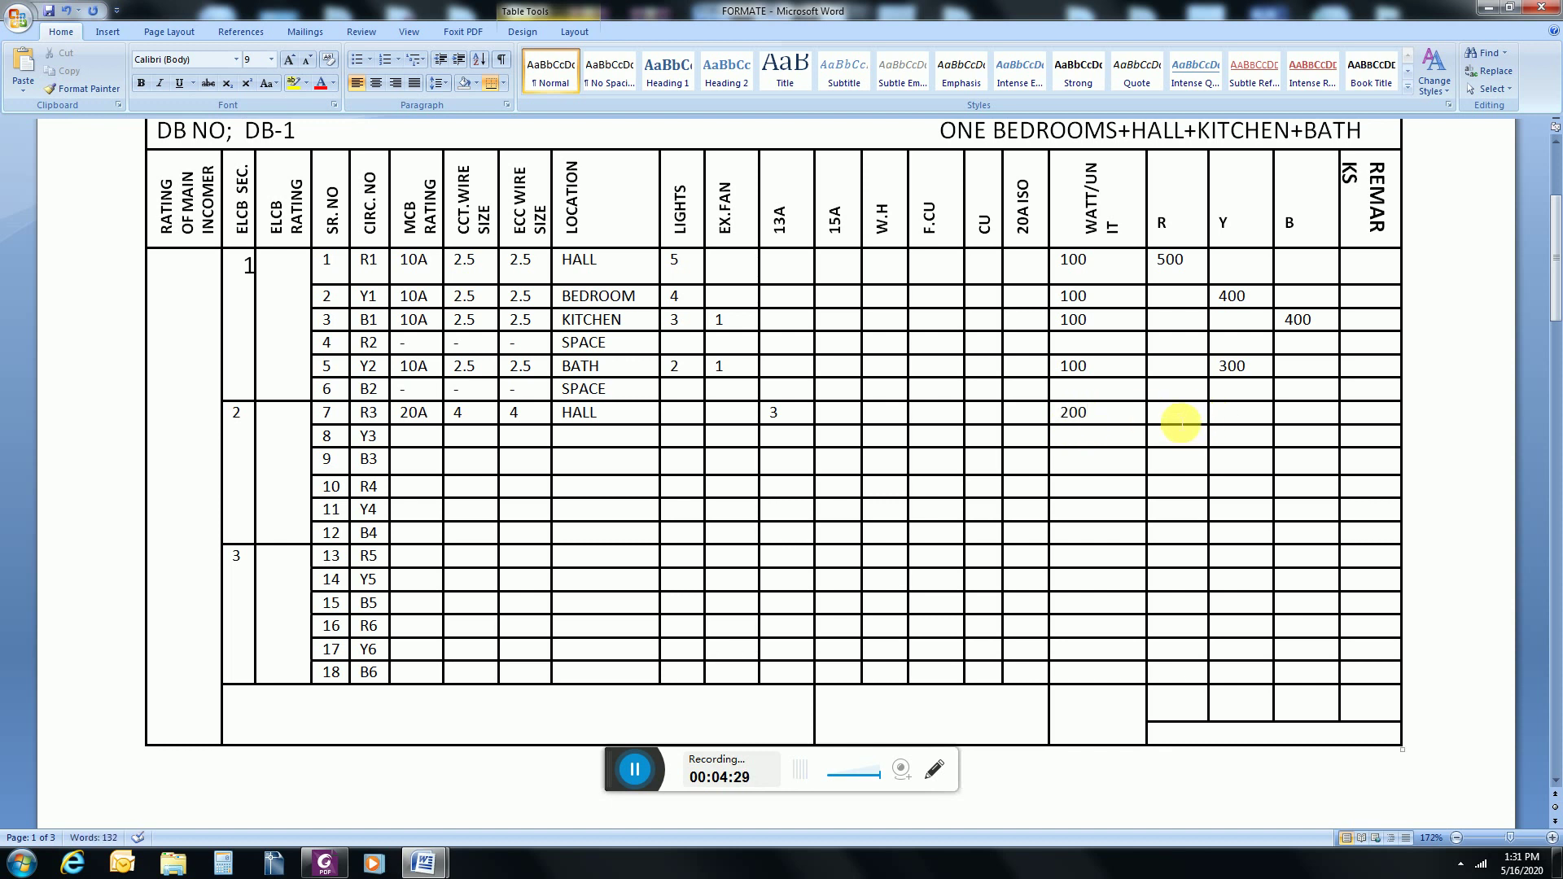
click(1172, 420)
text(600)
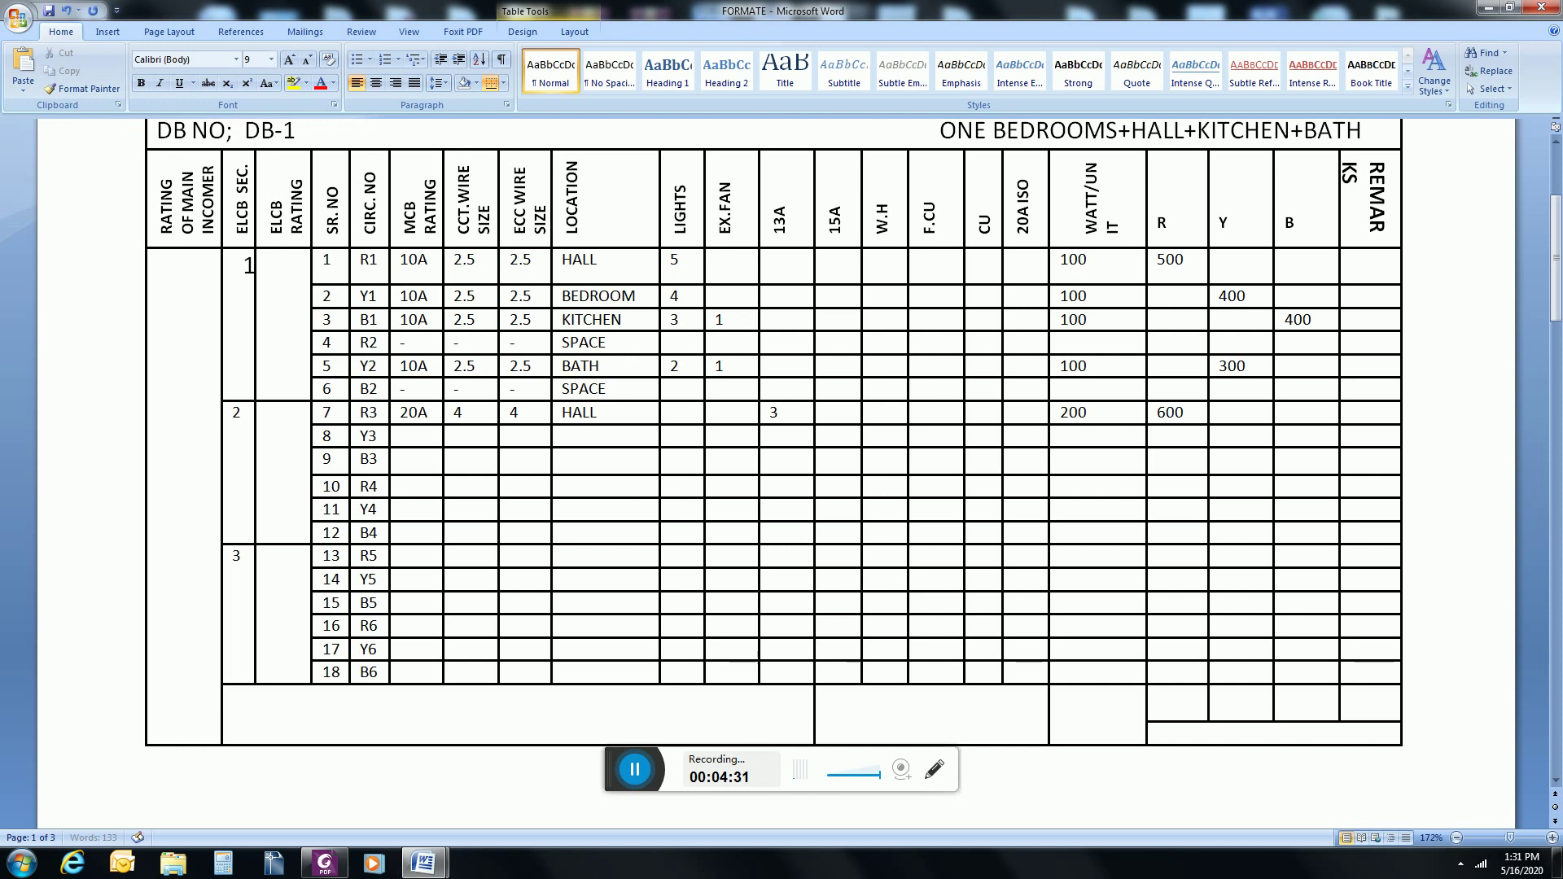
Step: Enter BEDROOM as circuit Y3's location with MCB rating 20A, circuit wire size 4 and ECC wire size 4
click(598, 444)
text(BEDROOM)
click(446, 444)
text(20A)
click(461, 443)
text(4)
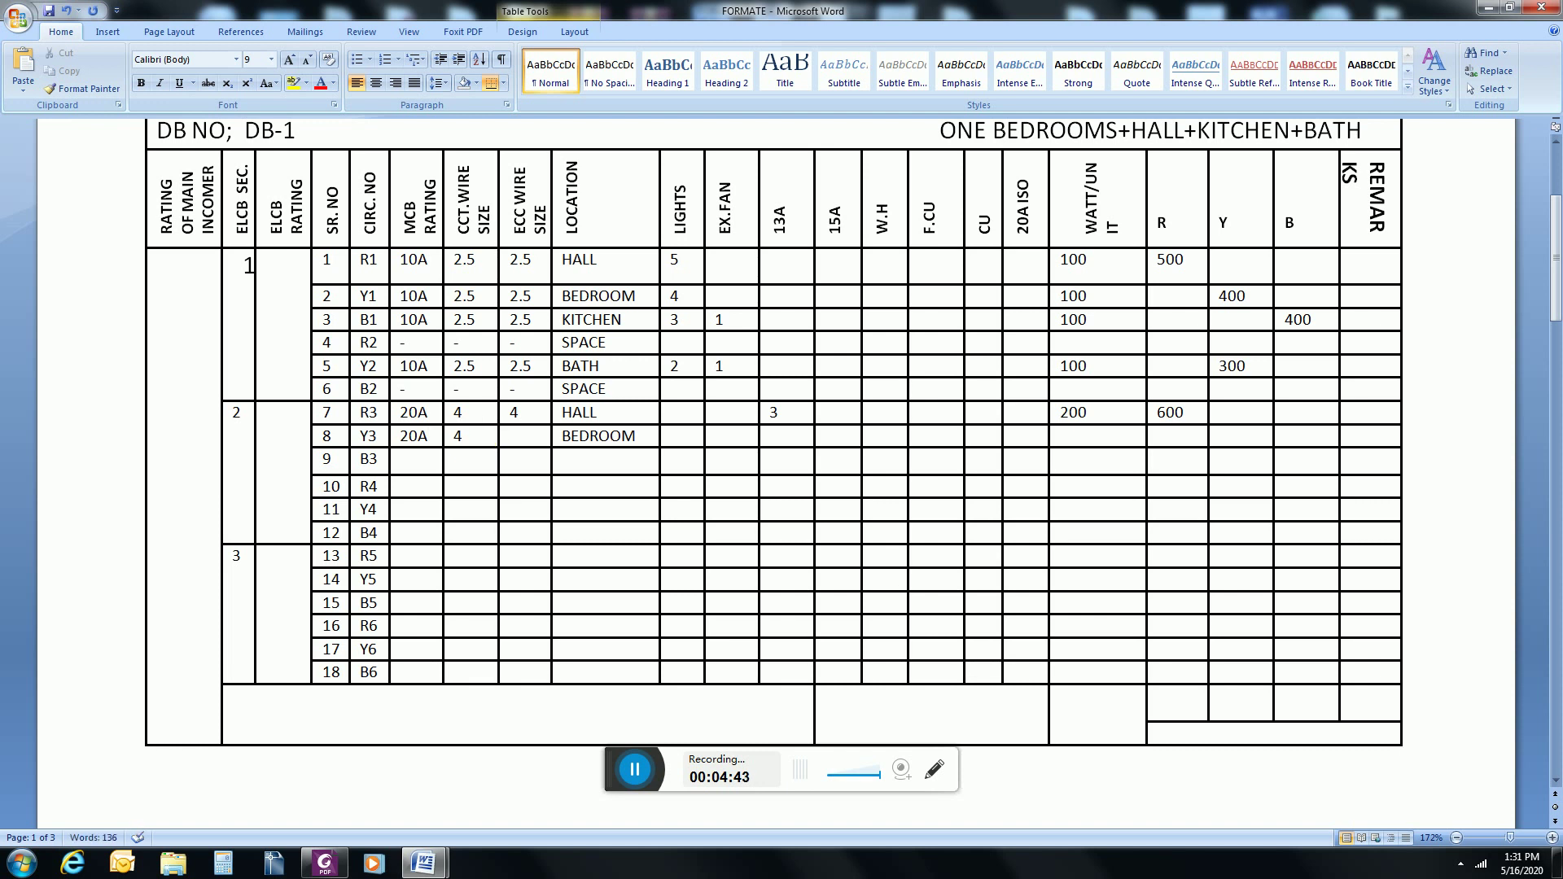
click(516, 444)
text(1)
key(BackSpace)
text(4)
Step: Enter 3 sockets of 13A, watt per unit 200 and Y-phase load 600 for bedroom circuit Y3
click(779, 443)
text(3)
click(1082, 448)
text(2)
click(1238, 443)
text(600)
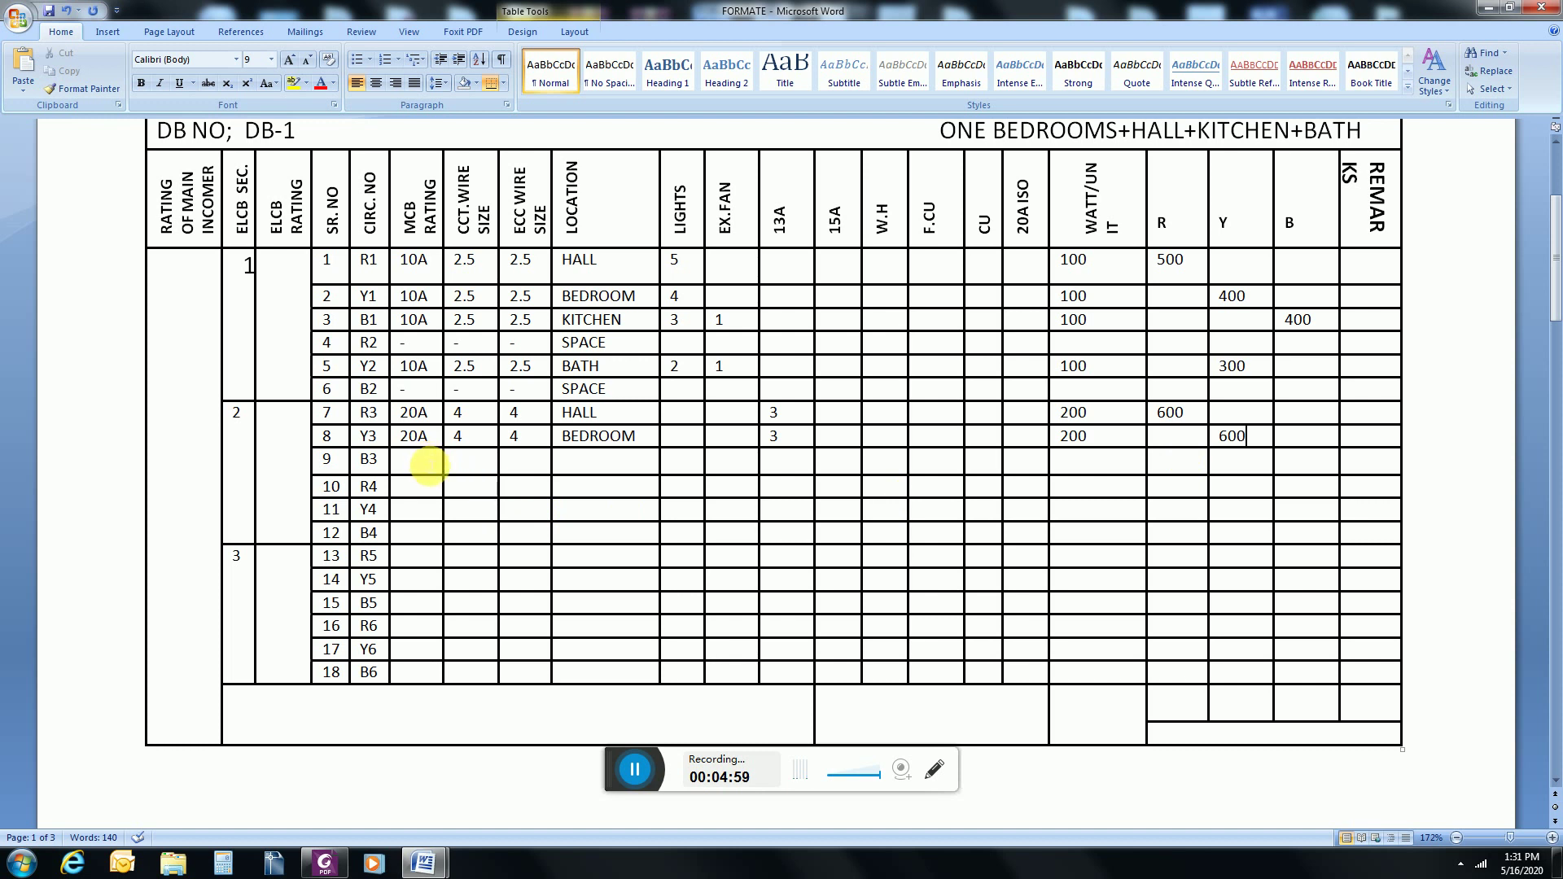
Step: Enter KITCHEN as the location of circuit B3 with 3 sockets of 13A
click(595, 476)
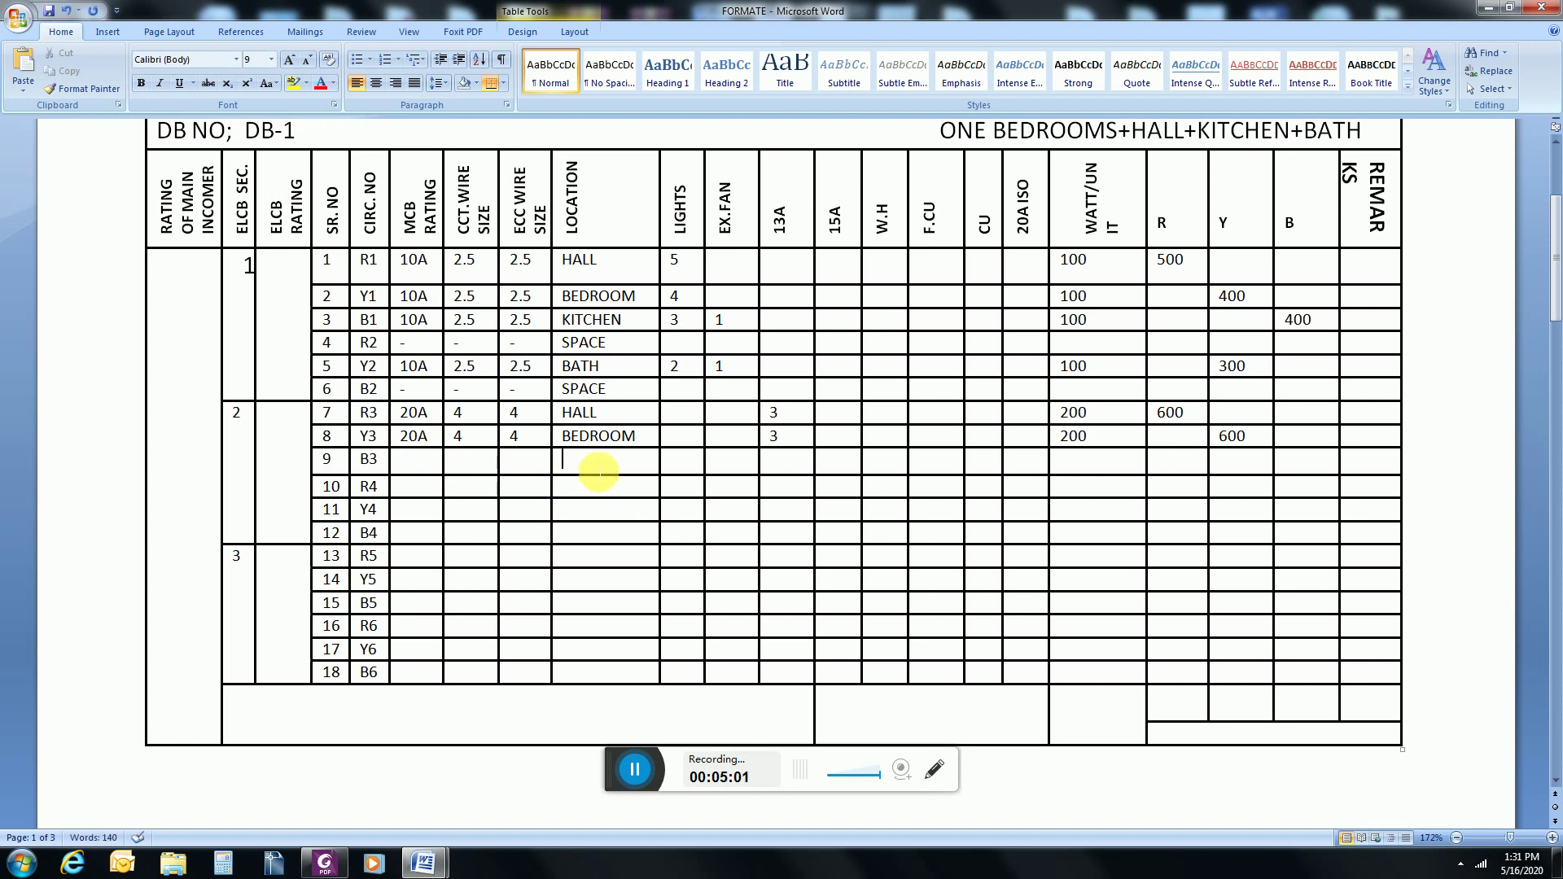
text(KITCHEN)
click(777, 460)
text(3)
Step: Enter MCB rating 32A, circuit wire size 4 and ECC wire size 4 for kitchen circuit B3
click(399, 468)
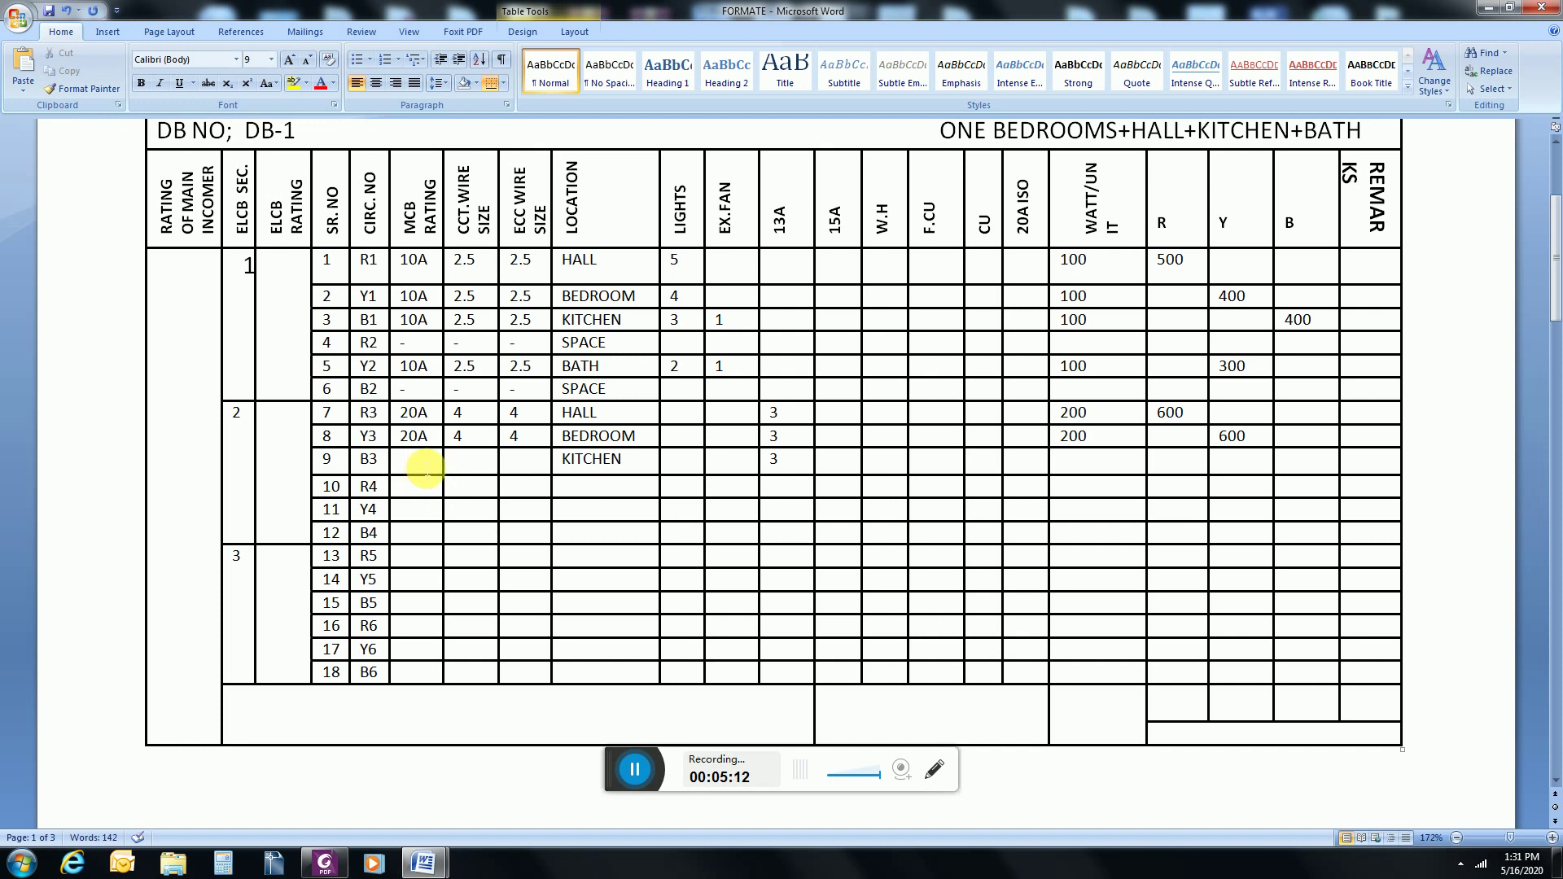
text(32A)
click(481, 475)
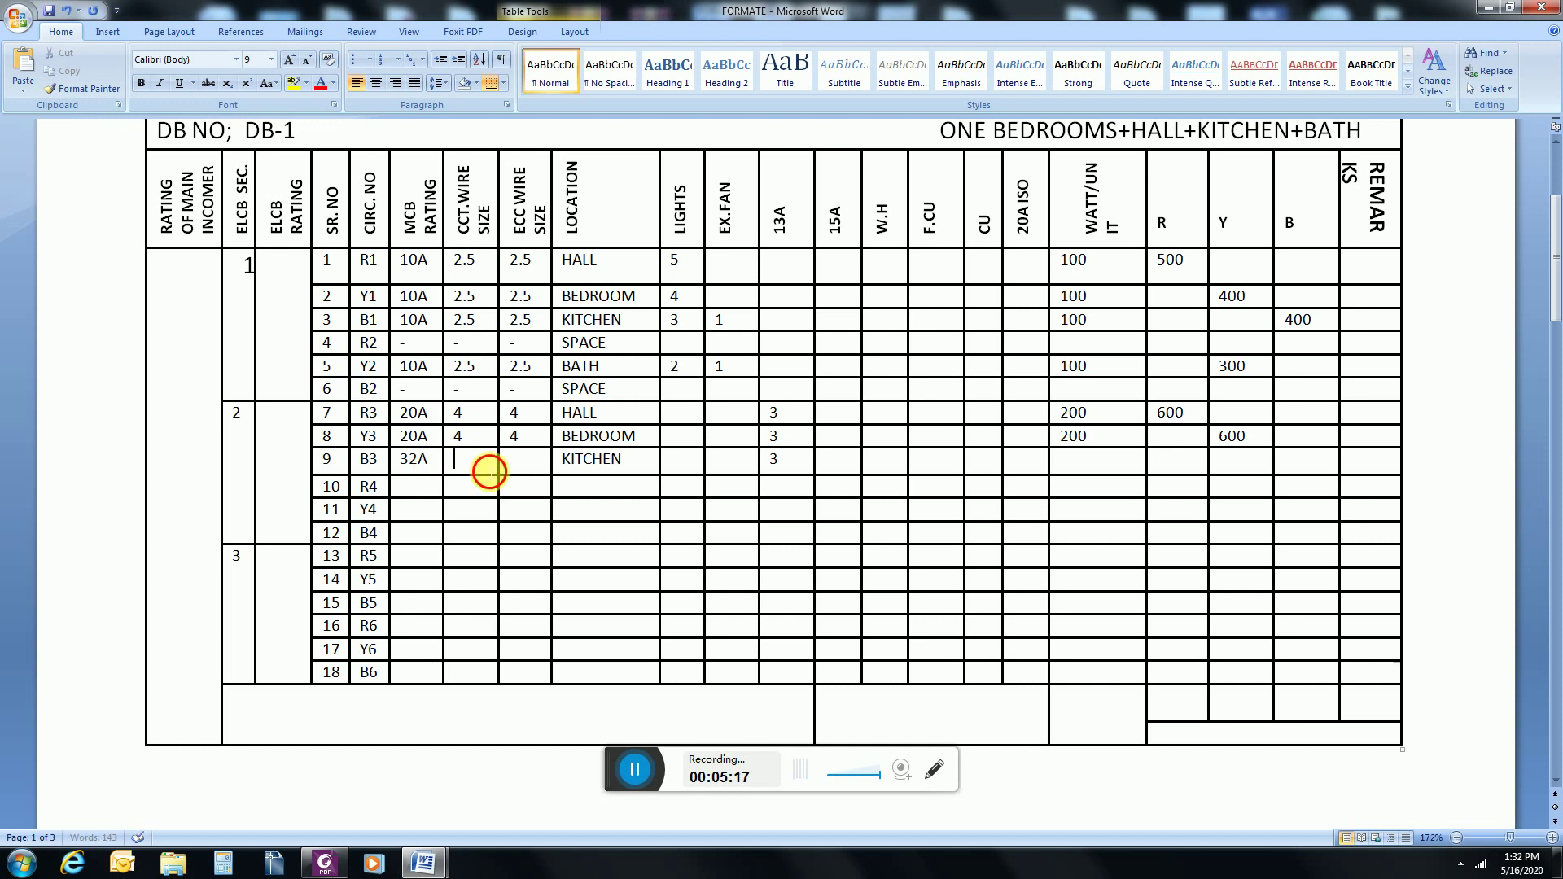
text(4)
click(512, 460)
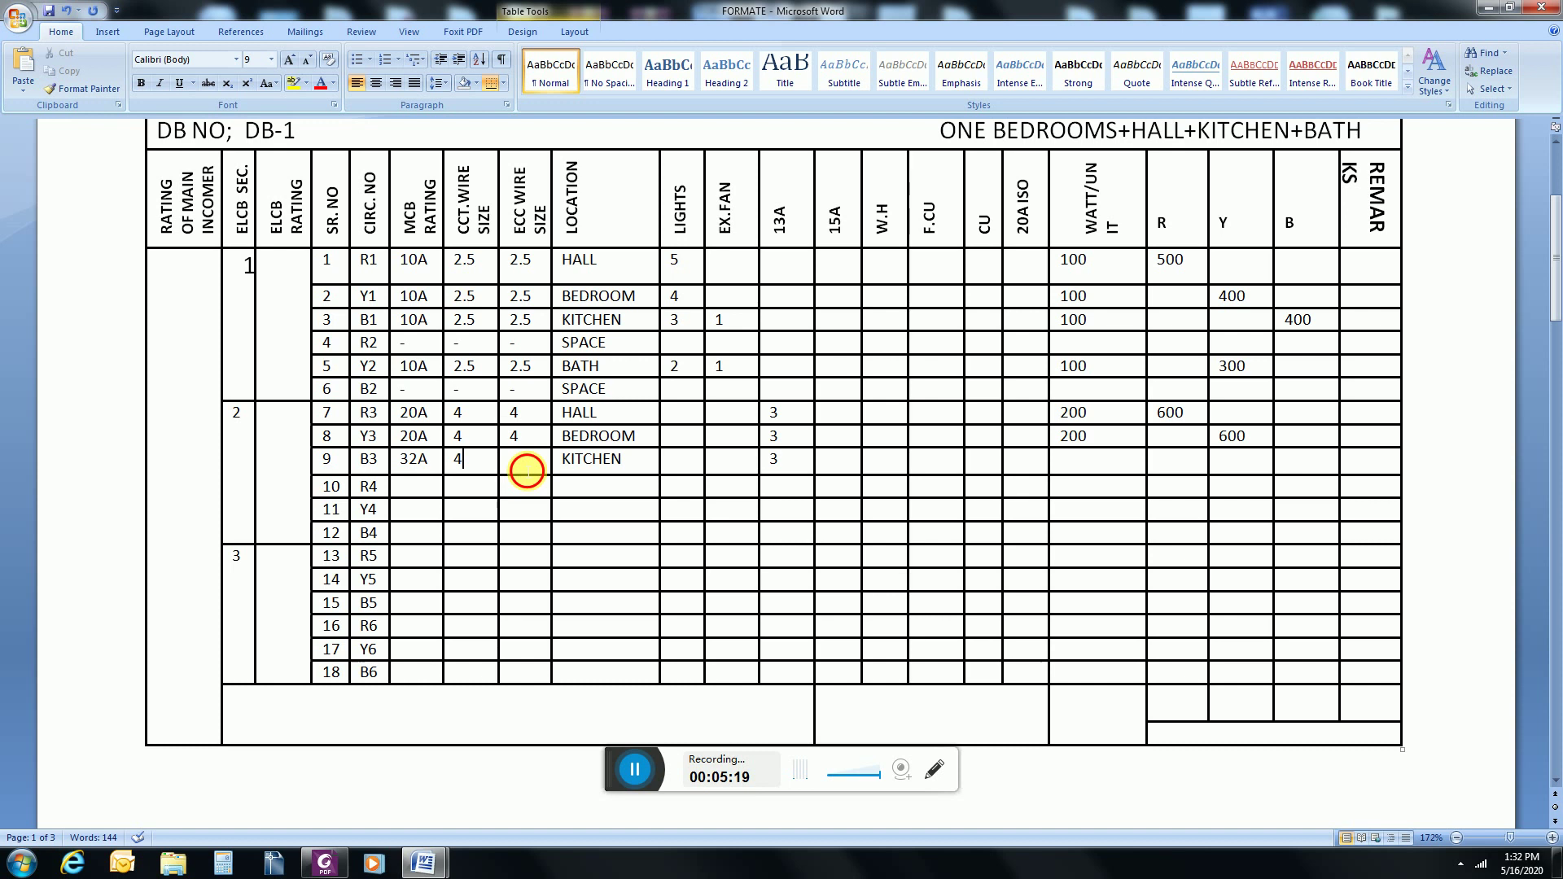
text(4)
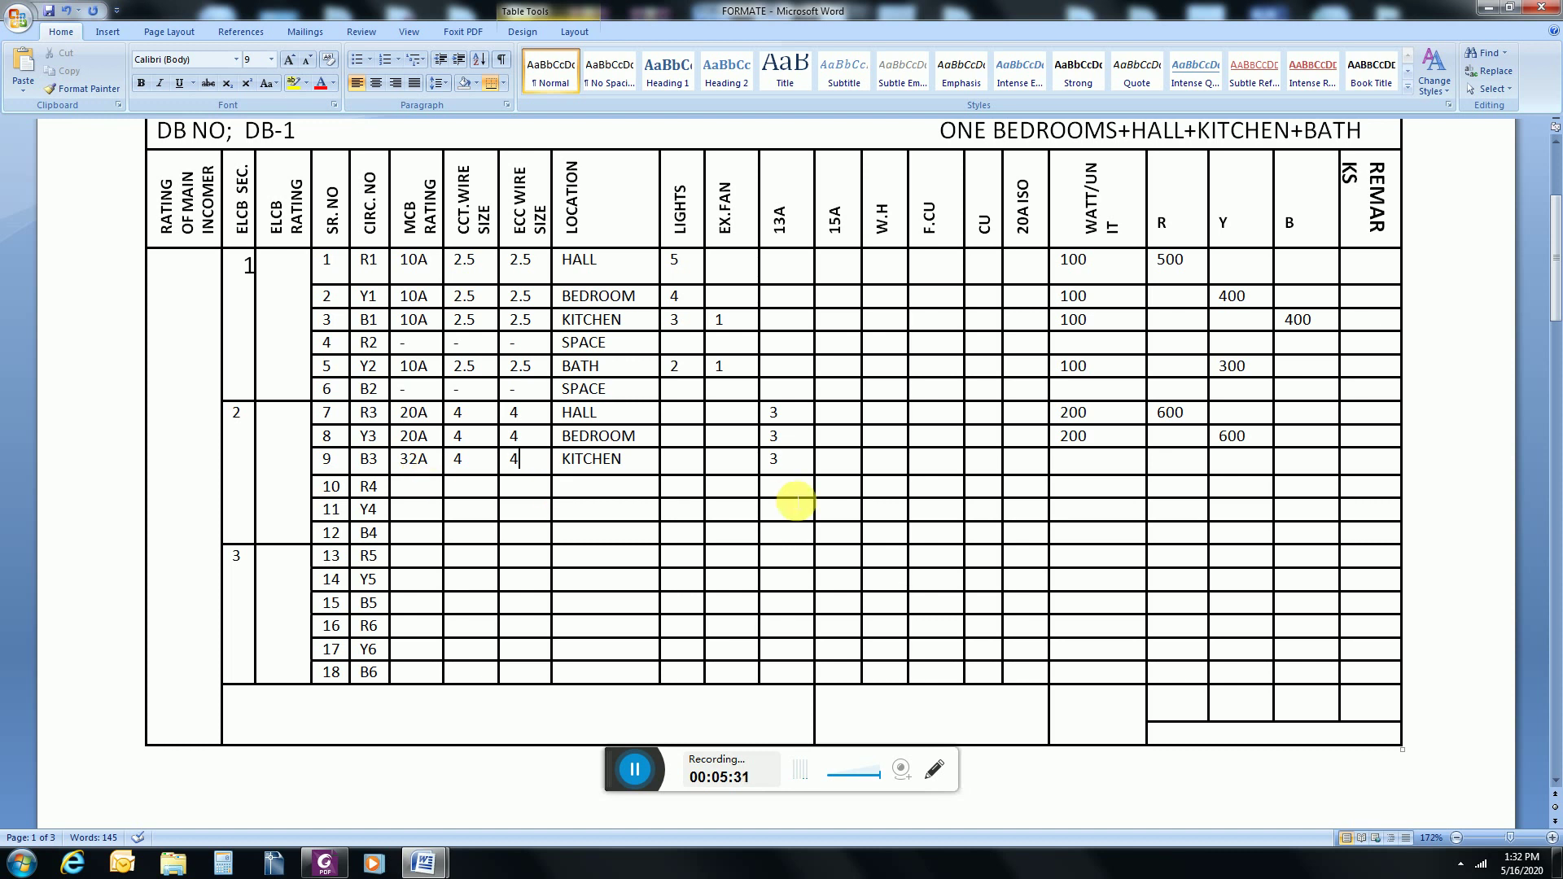
Step: Enter RING as circuit B3's remark and 600 as its B-phase load
click(1377, 472)
text(RING)
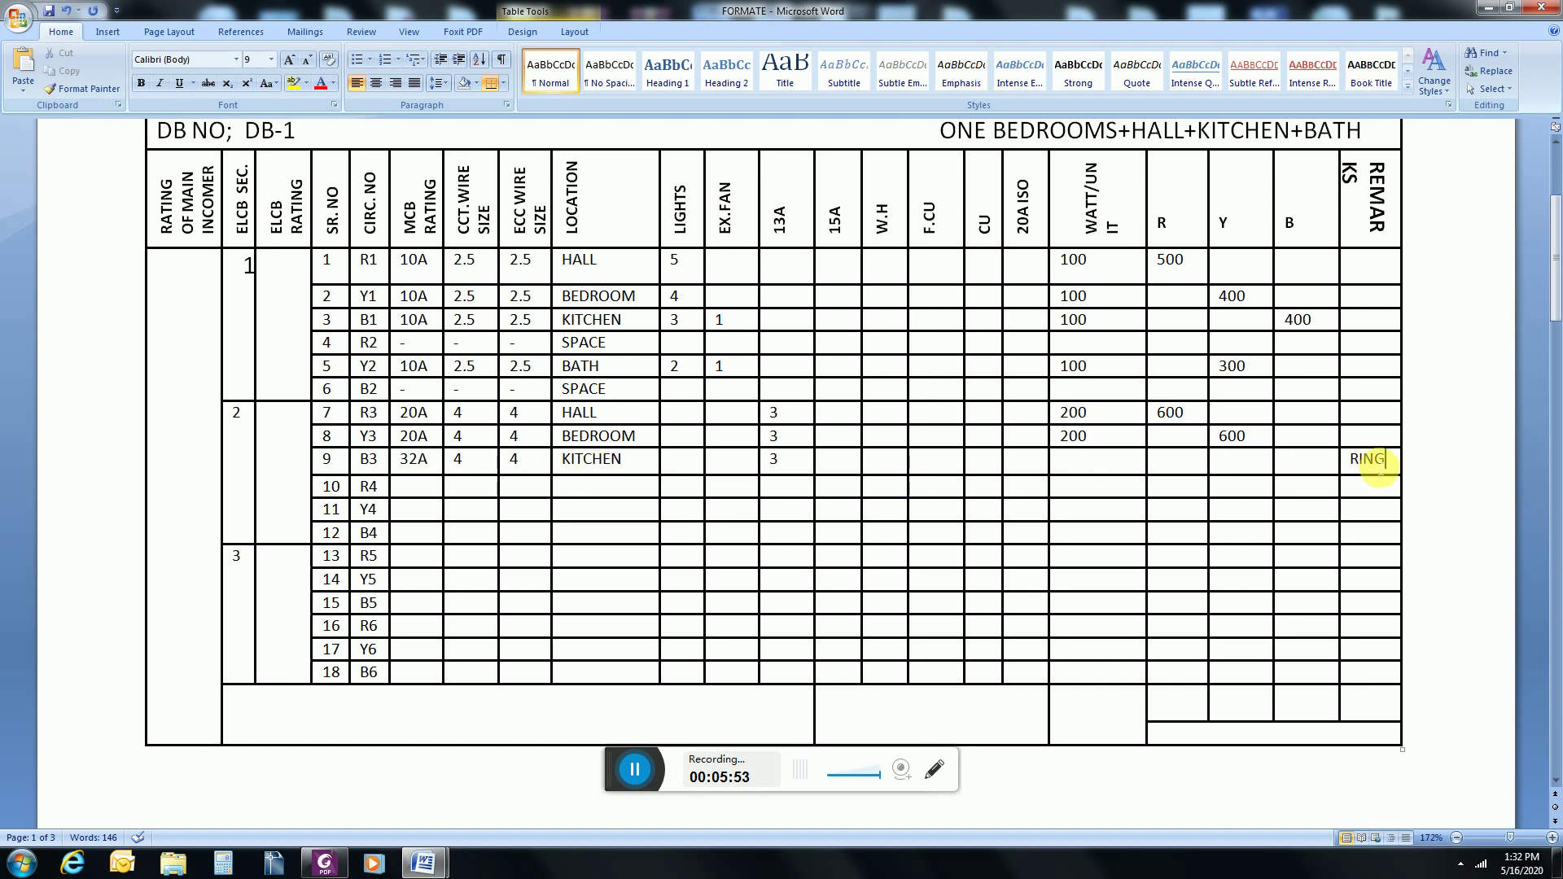
click(1314, 471)
text(60)
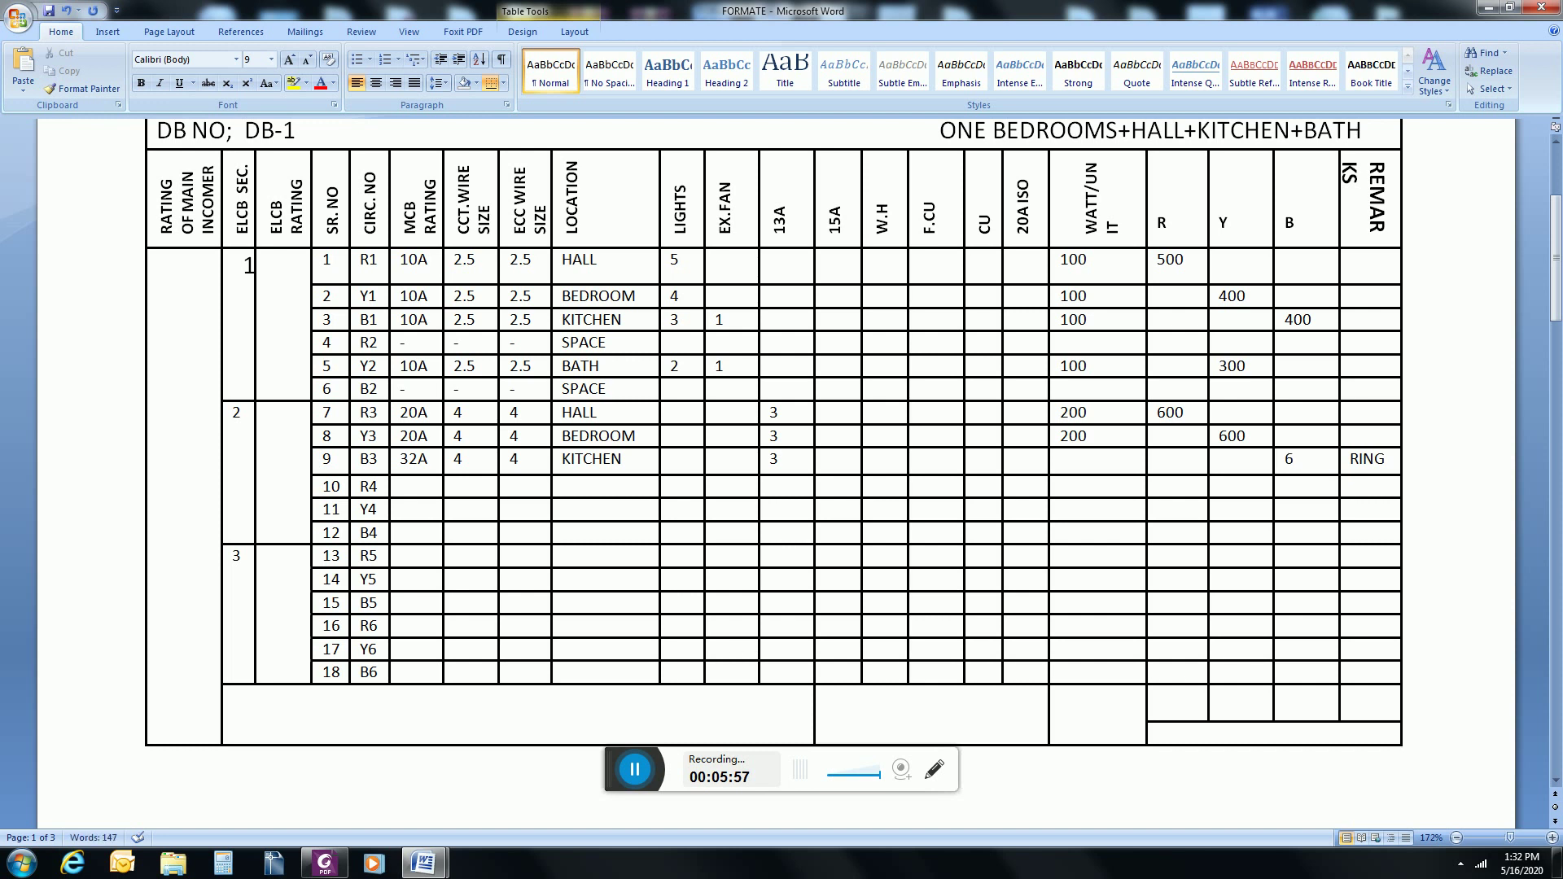
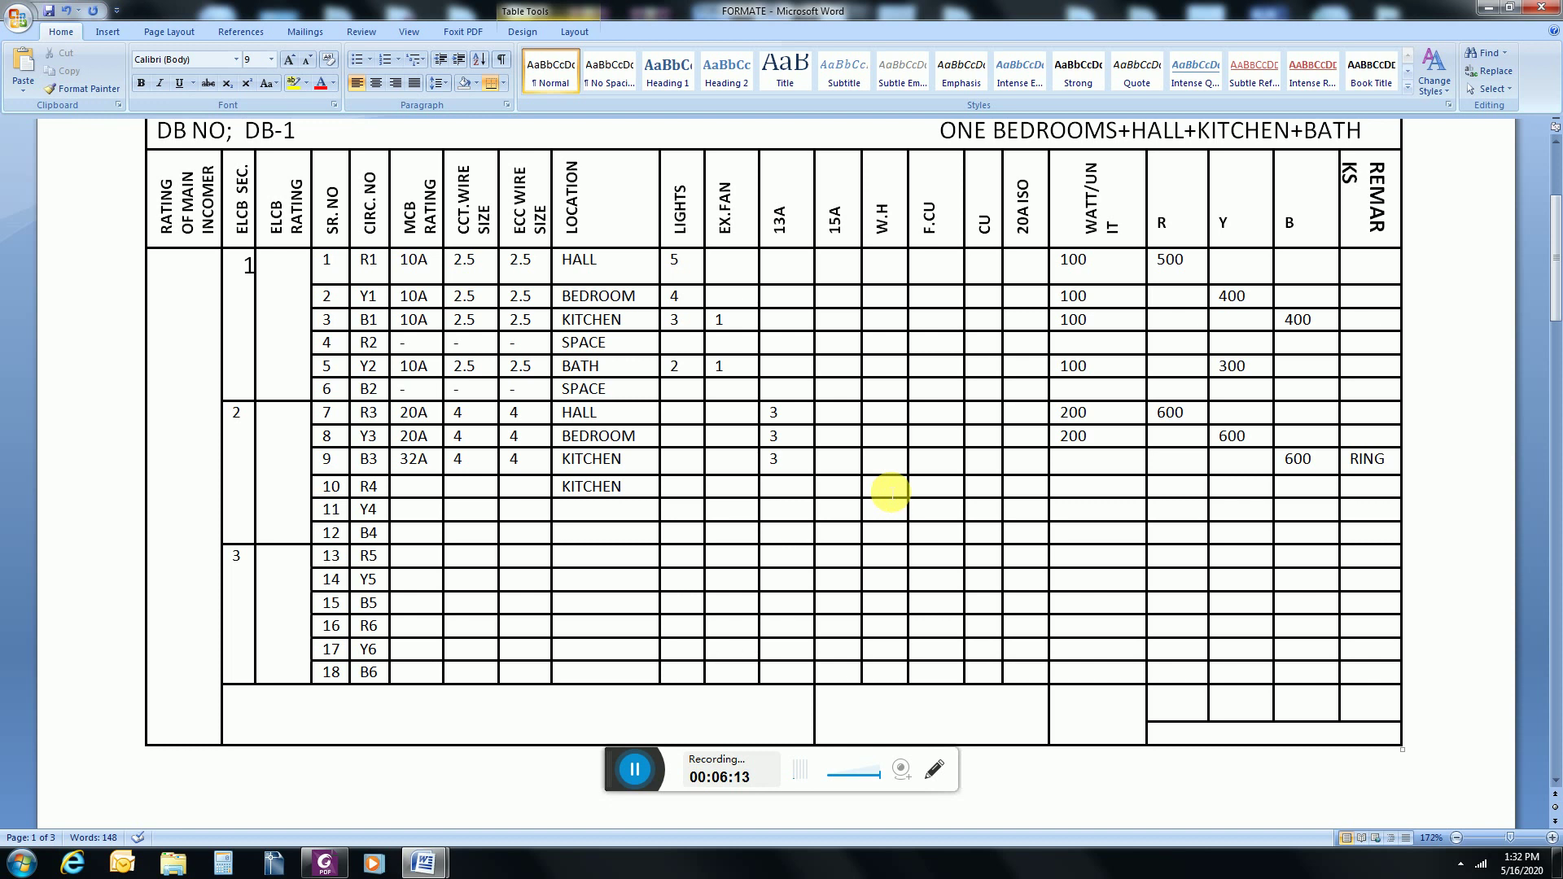
Step: Enter 1 water heater (W.H), watt per unit 1500 and R-phase load 1500 for kitchen circuit R4
click(891, 493)
text(1)
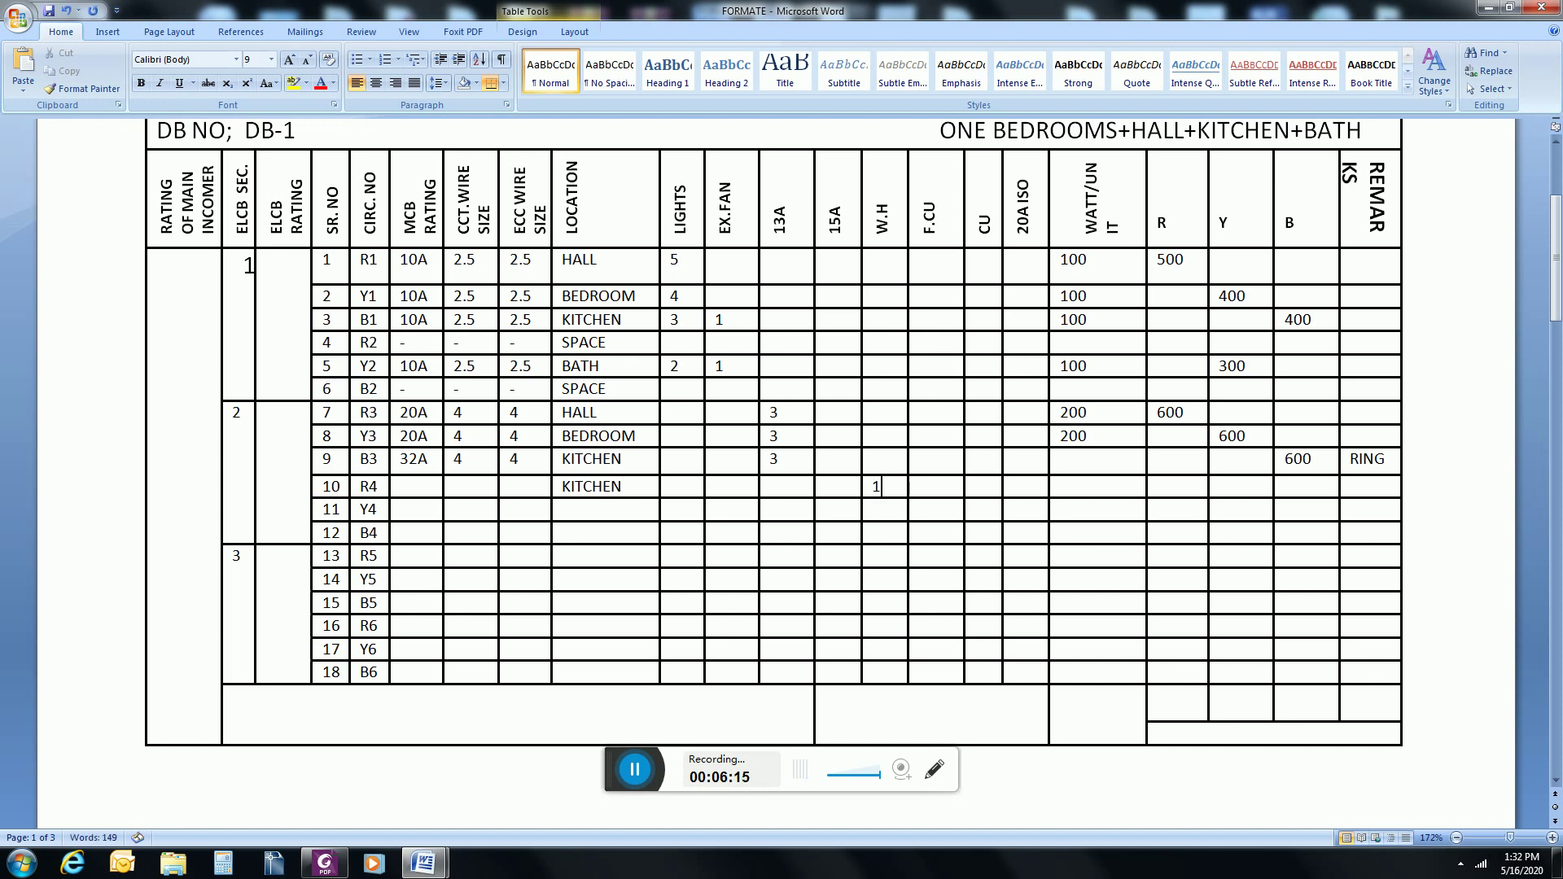
click(1077, 490)
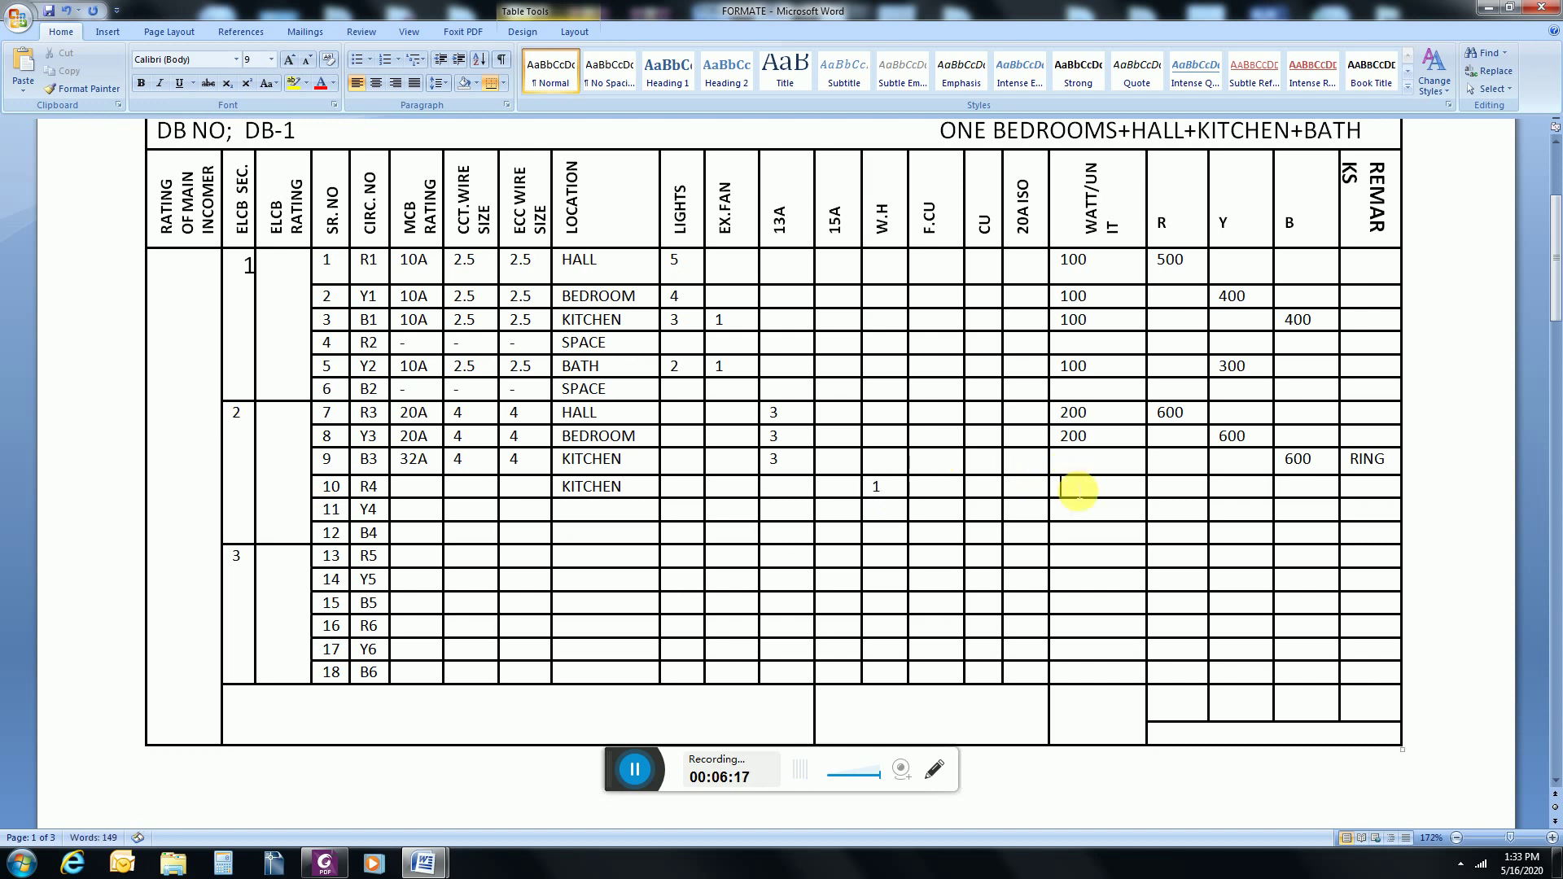
text(1500)
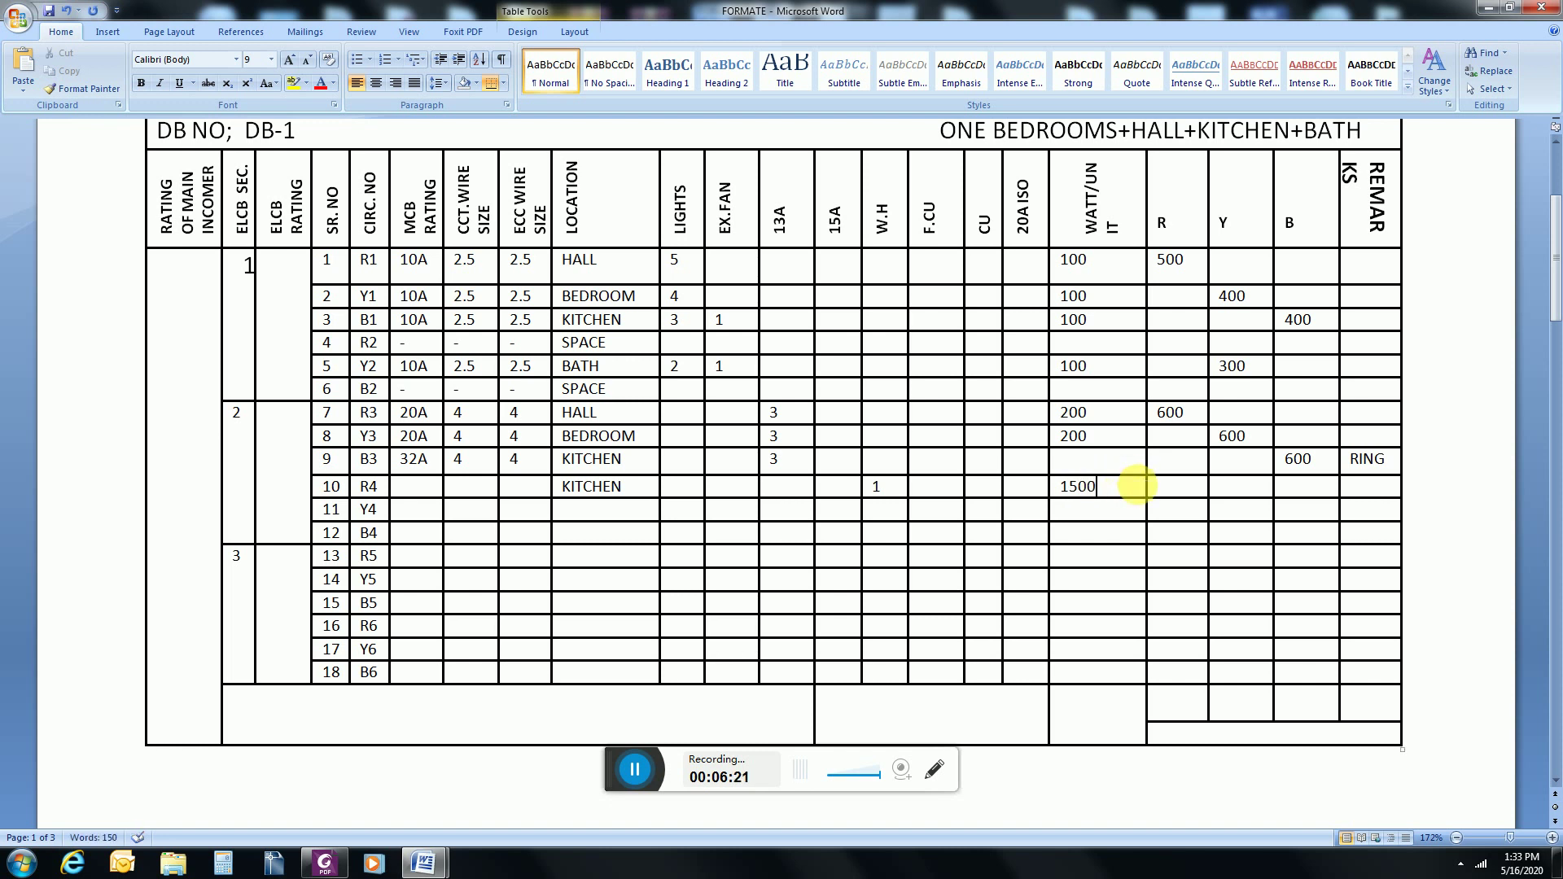
click(1185, 490)
text(1500)
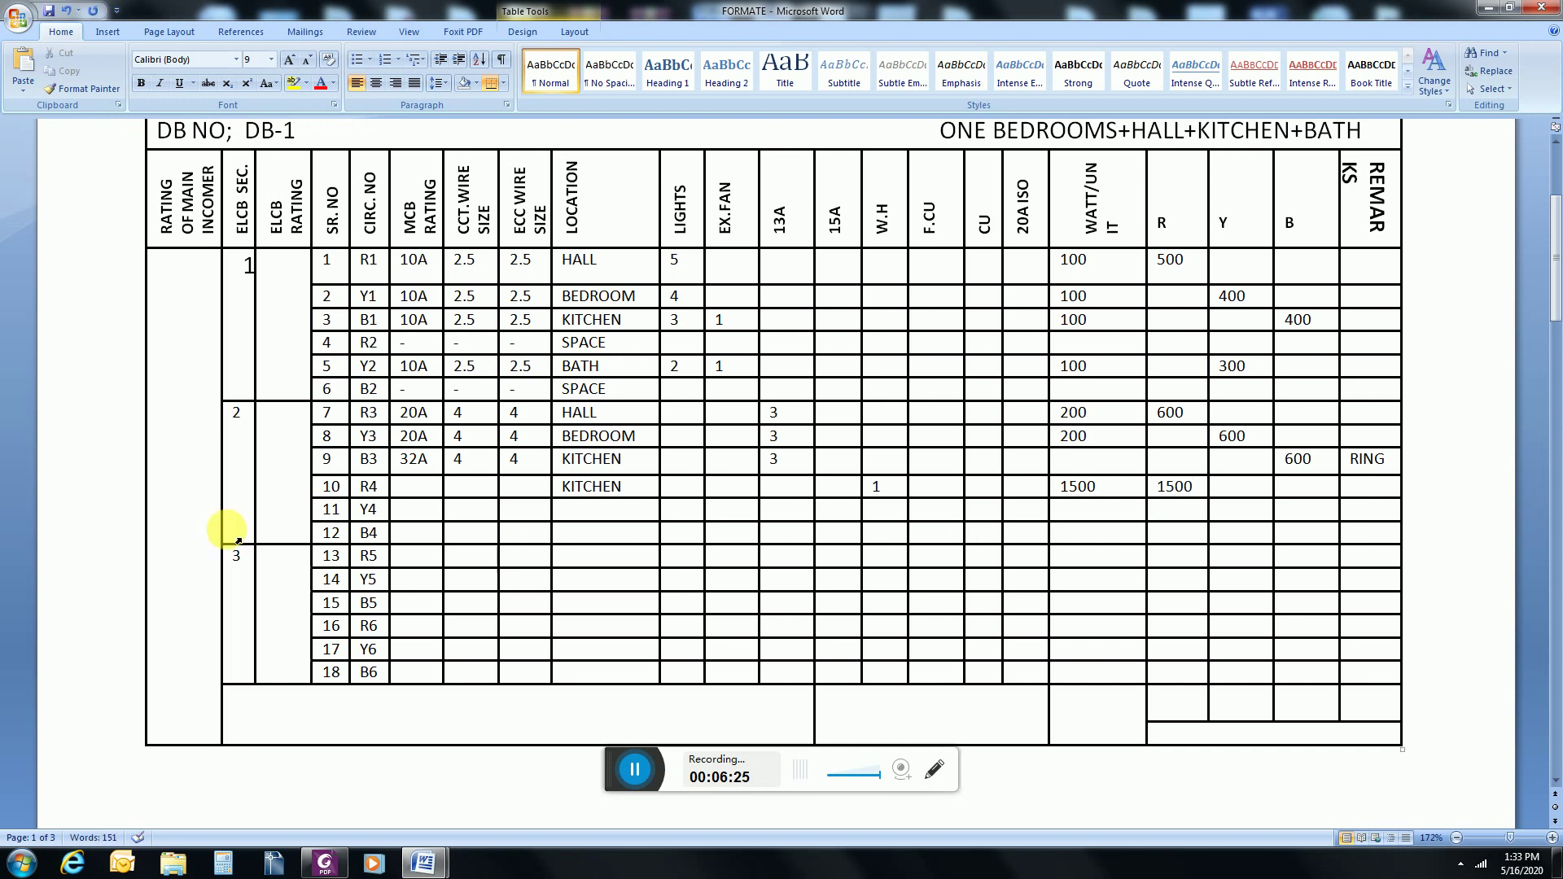
Step: Enter MCB rating 20A, circuit wire size 4 and ECC wire size 4 for water heater circuit R4
click(429, 487)
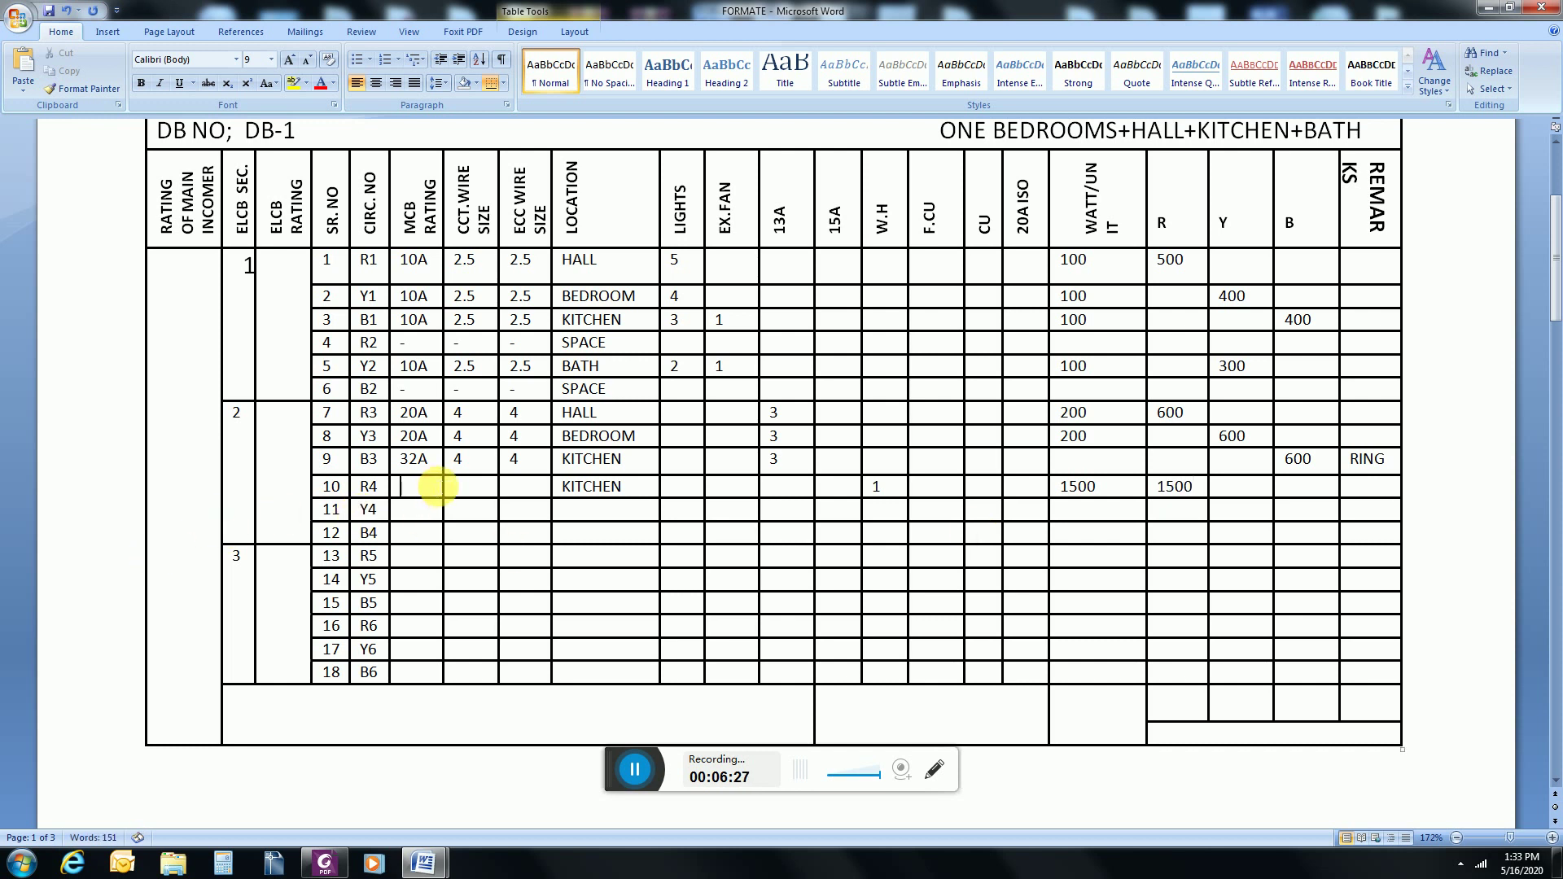
text(20)
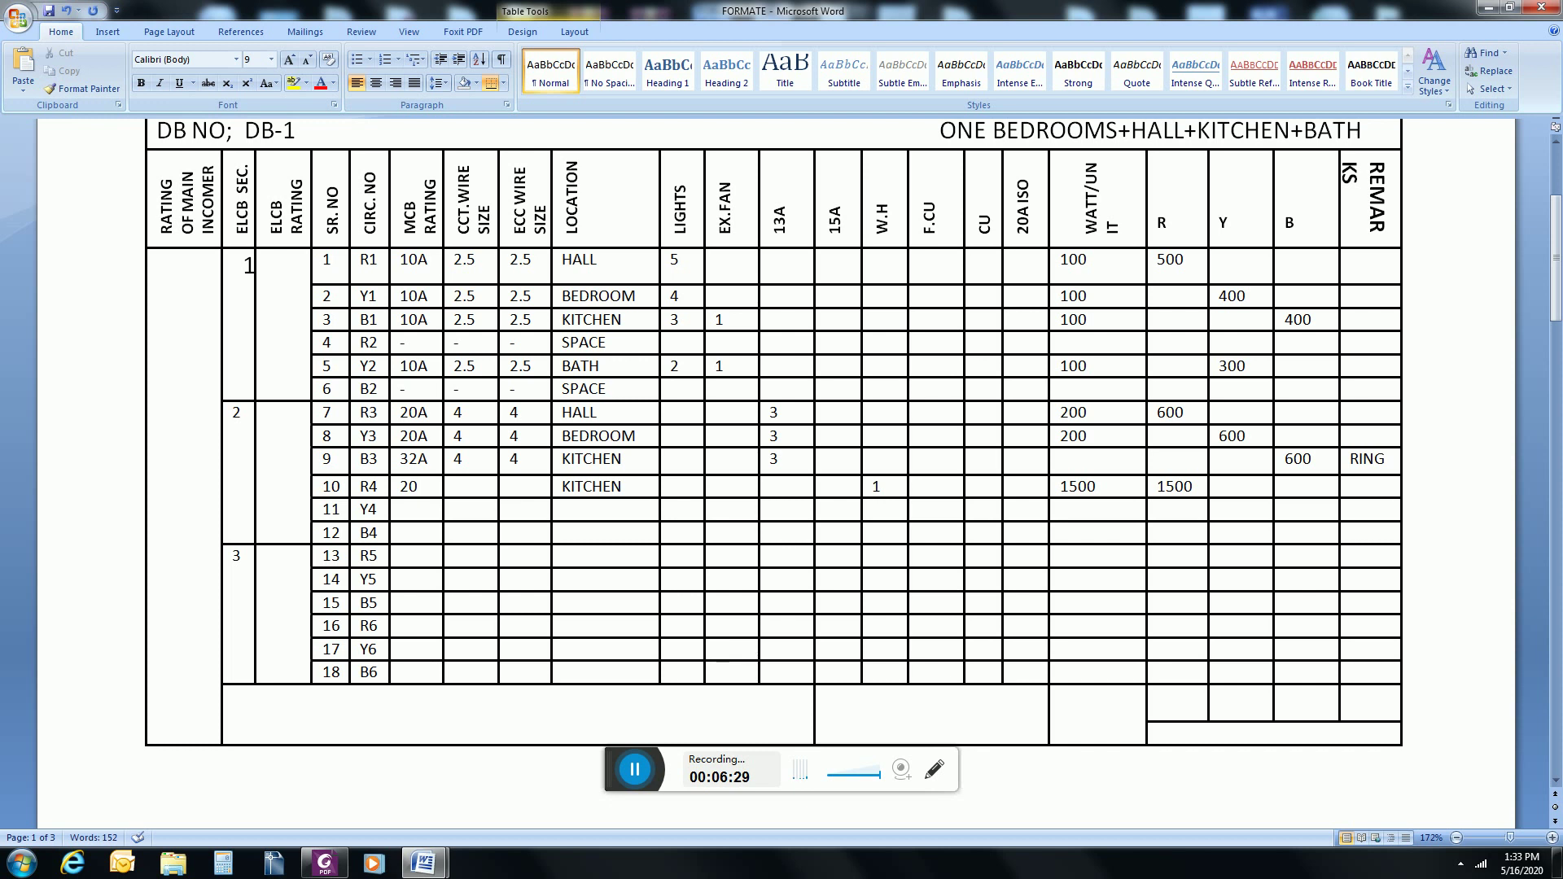
text(A)
click(489, 488)
text(4)
click(532, 491)
text(4)
Step: Enter SPACE as the location of circuit Y4 and BATH as the location of circuit B4
click(575, 511)
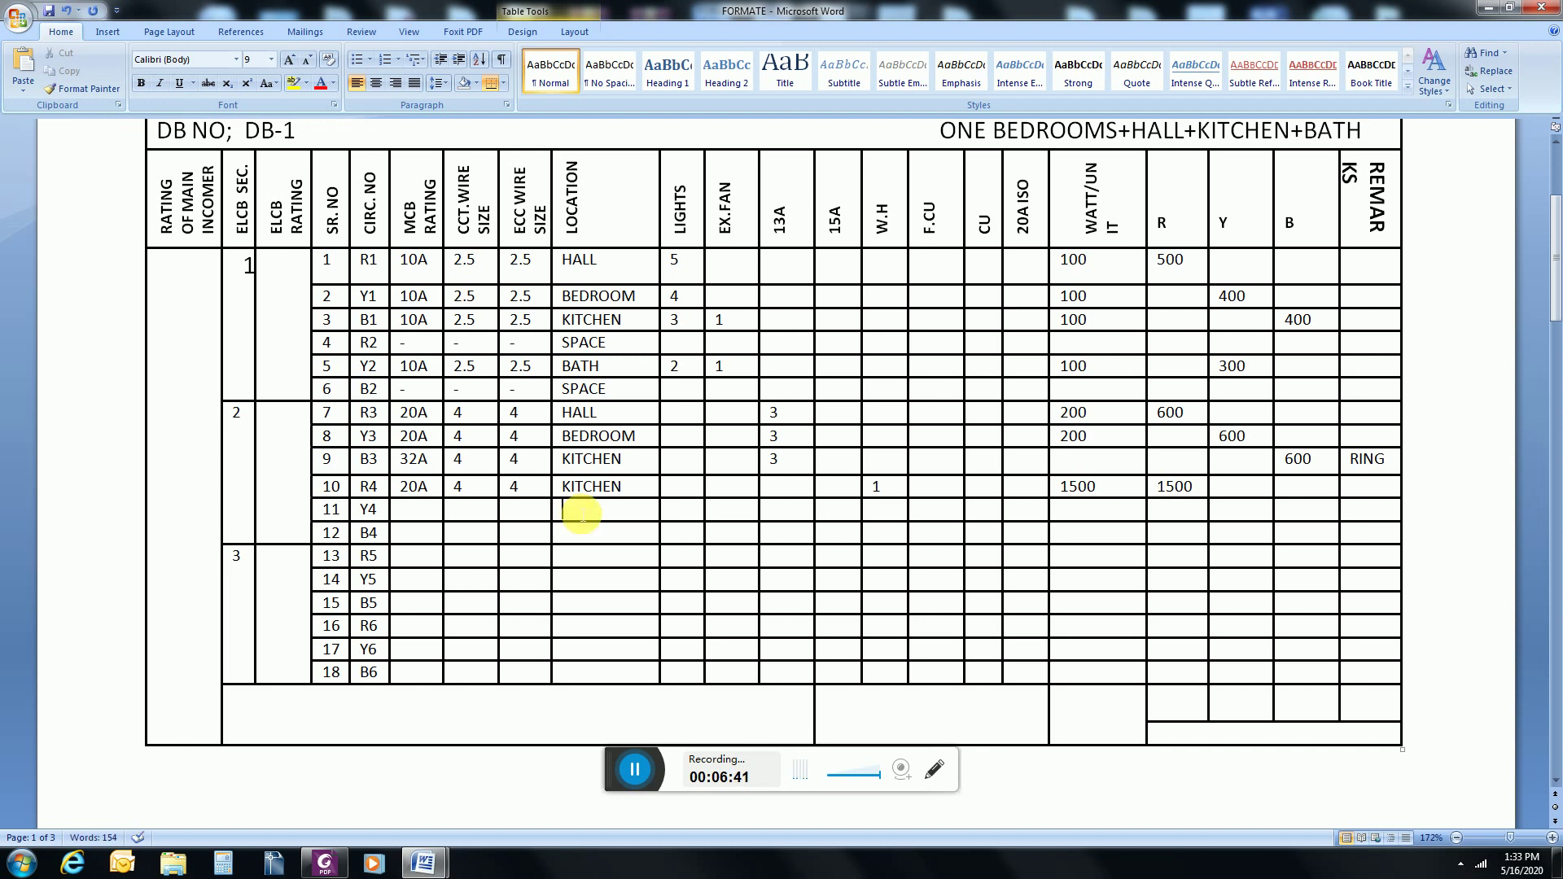
text(SPACE)
click(586, 533)
text(BATH)
Step: Enter MCB rating 20A, circuit wire size 4 and ECC wire size 4 for bath circuit B4
click(440, 540)
text(20)
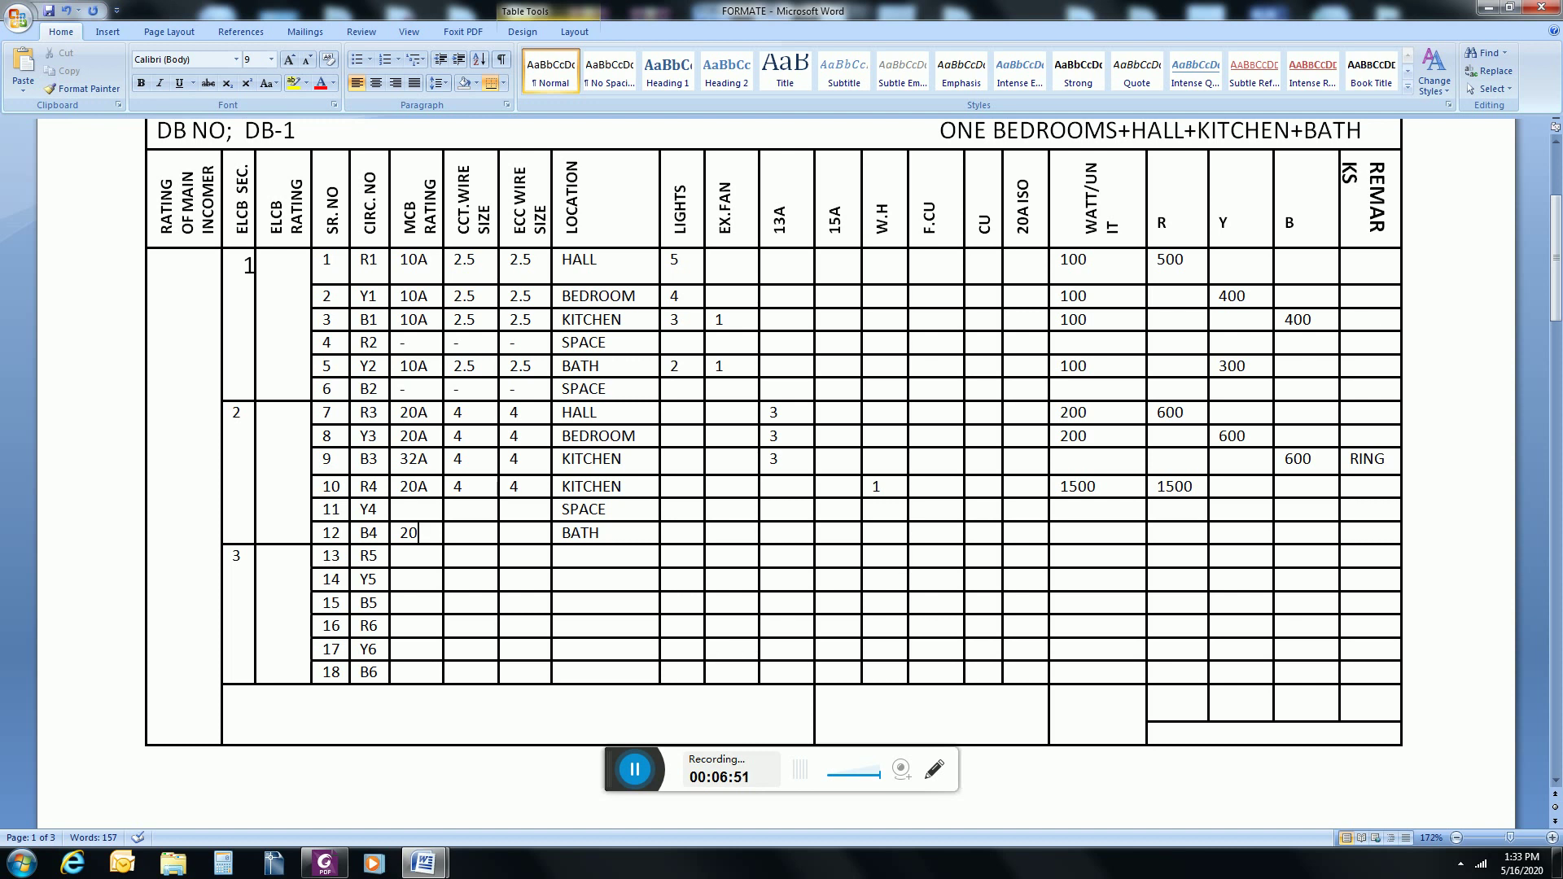
text(A)
click(456, 533)
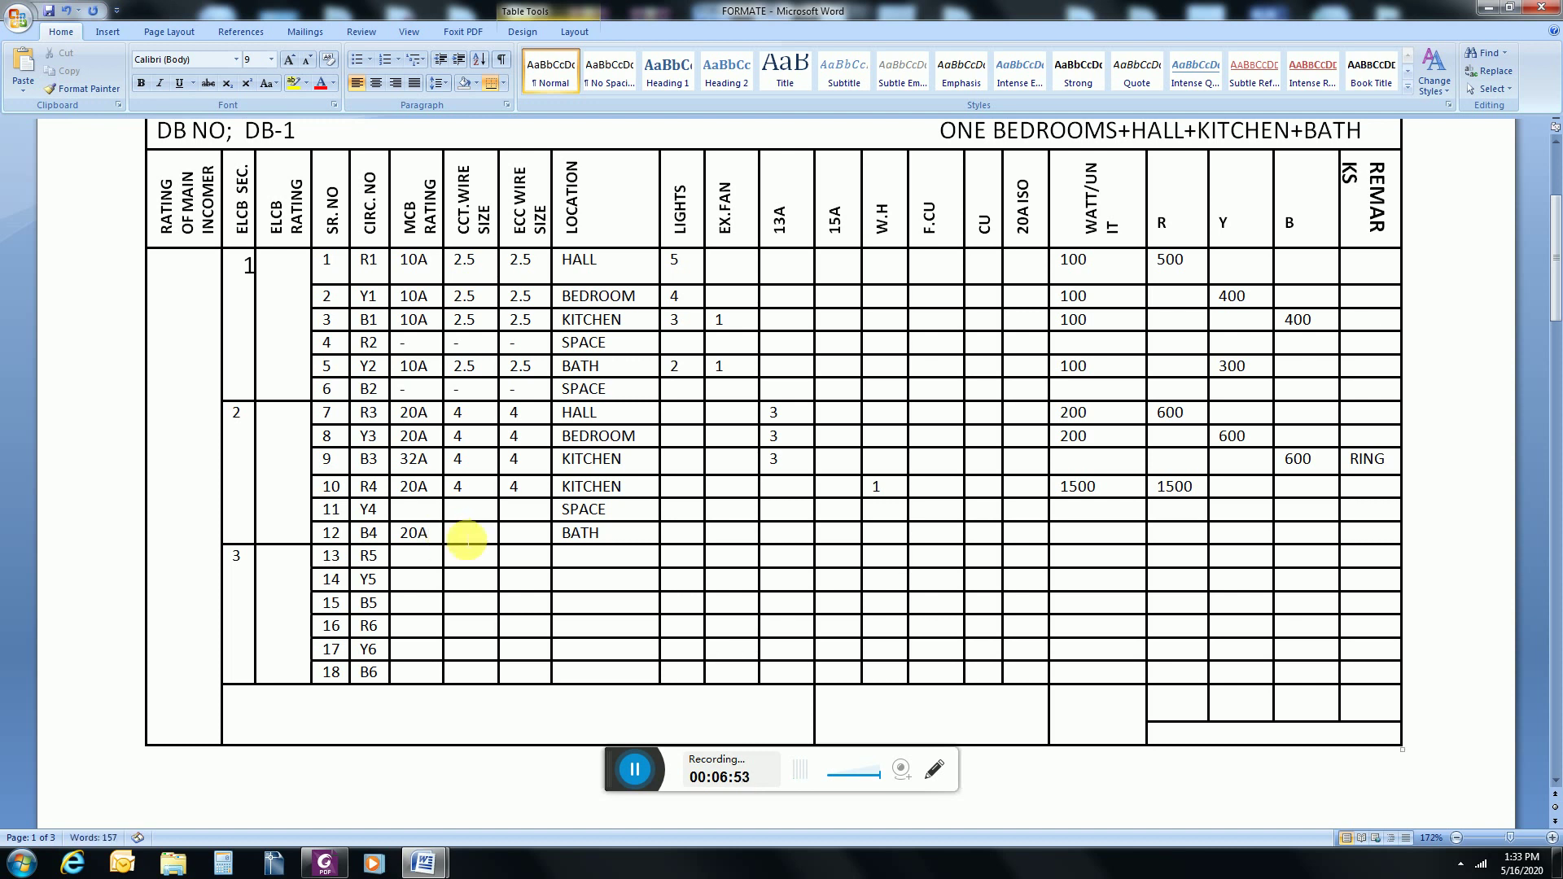
text(4)
click(522, 533)
text(4)
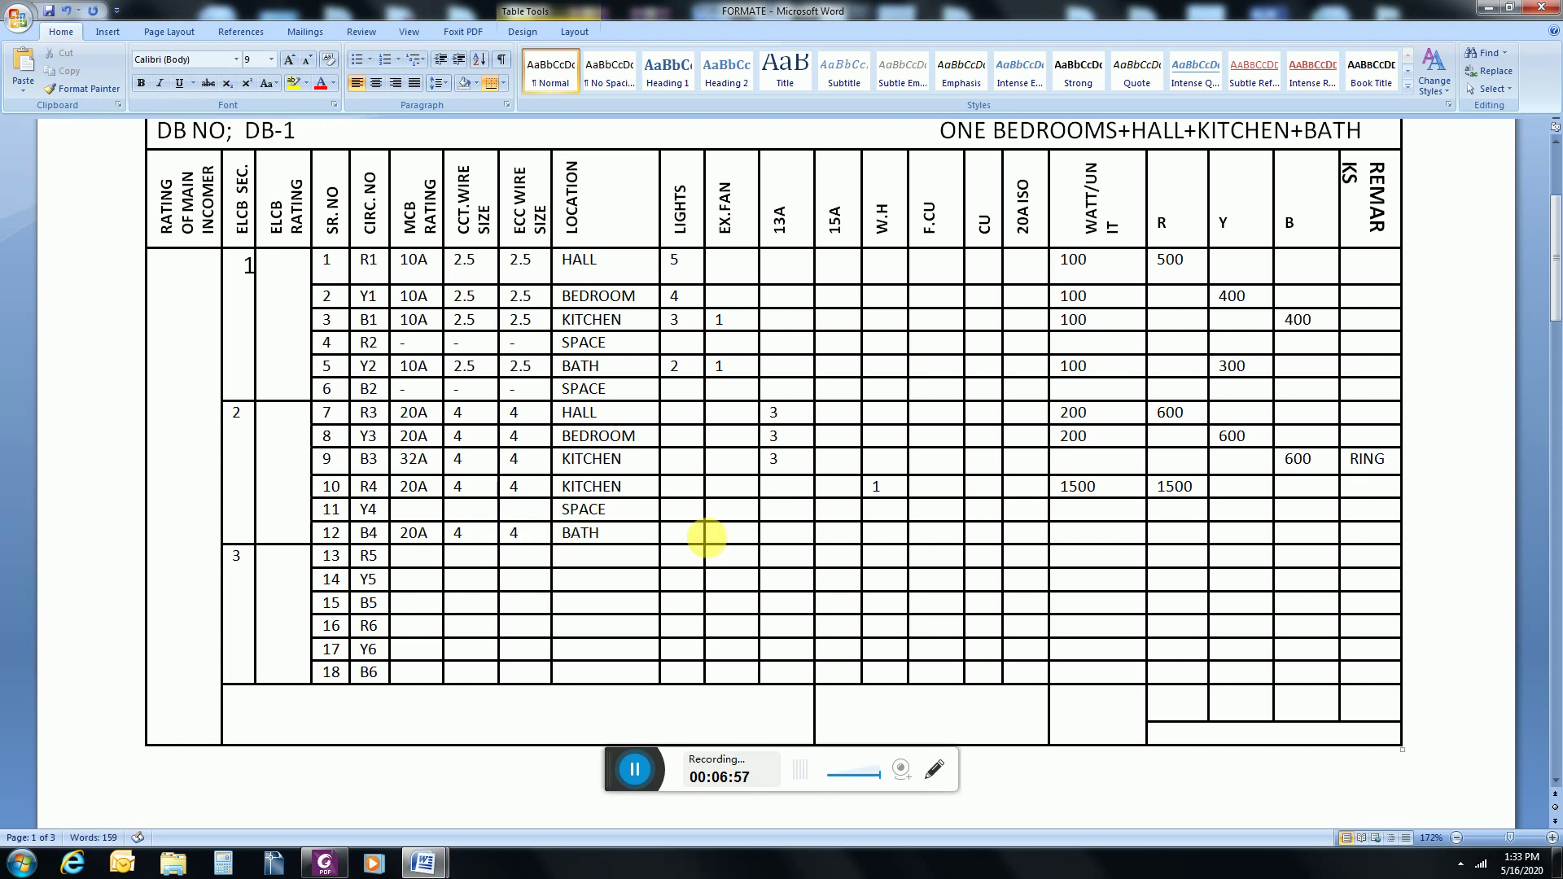
Step: Enter 1 water heater (W.H), watt per unit 1500 and B-phase load 1500 for bath circuit B4
click(879, 534)
text(1)
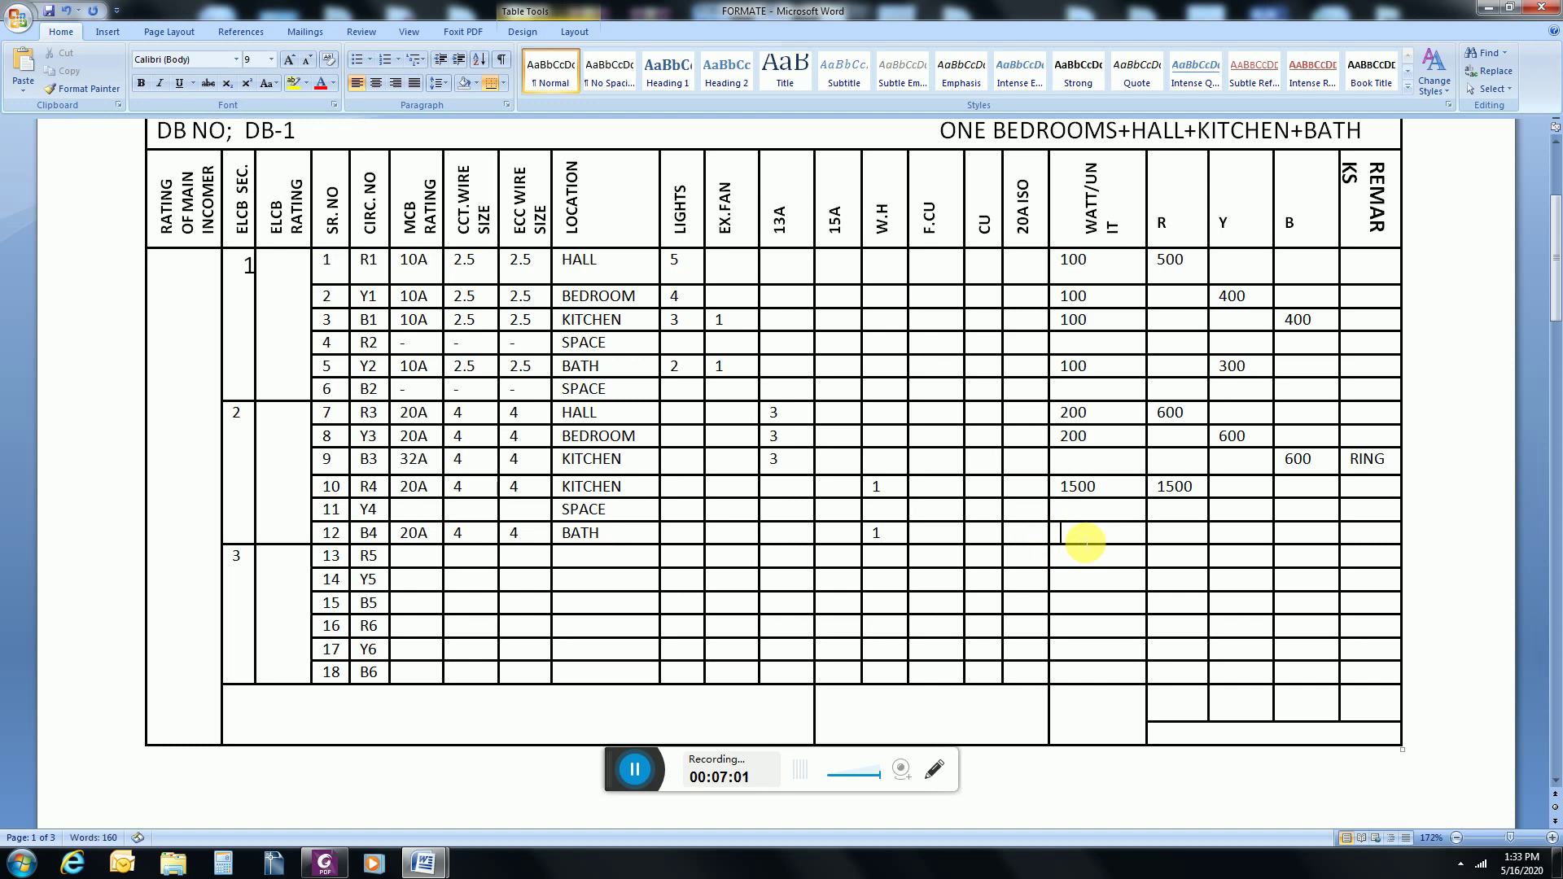
click(1087, 541)
text(1500)
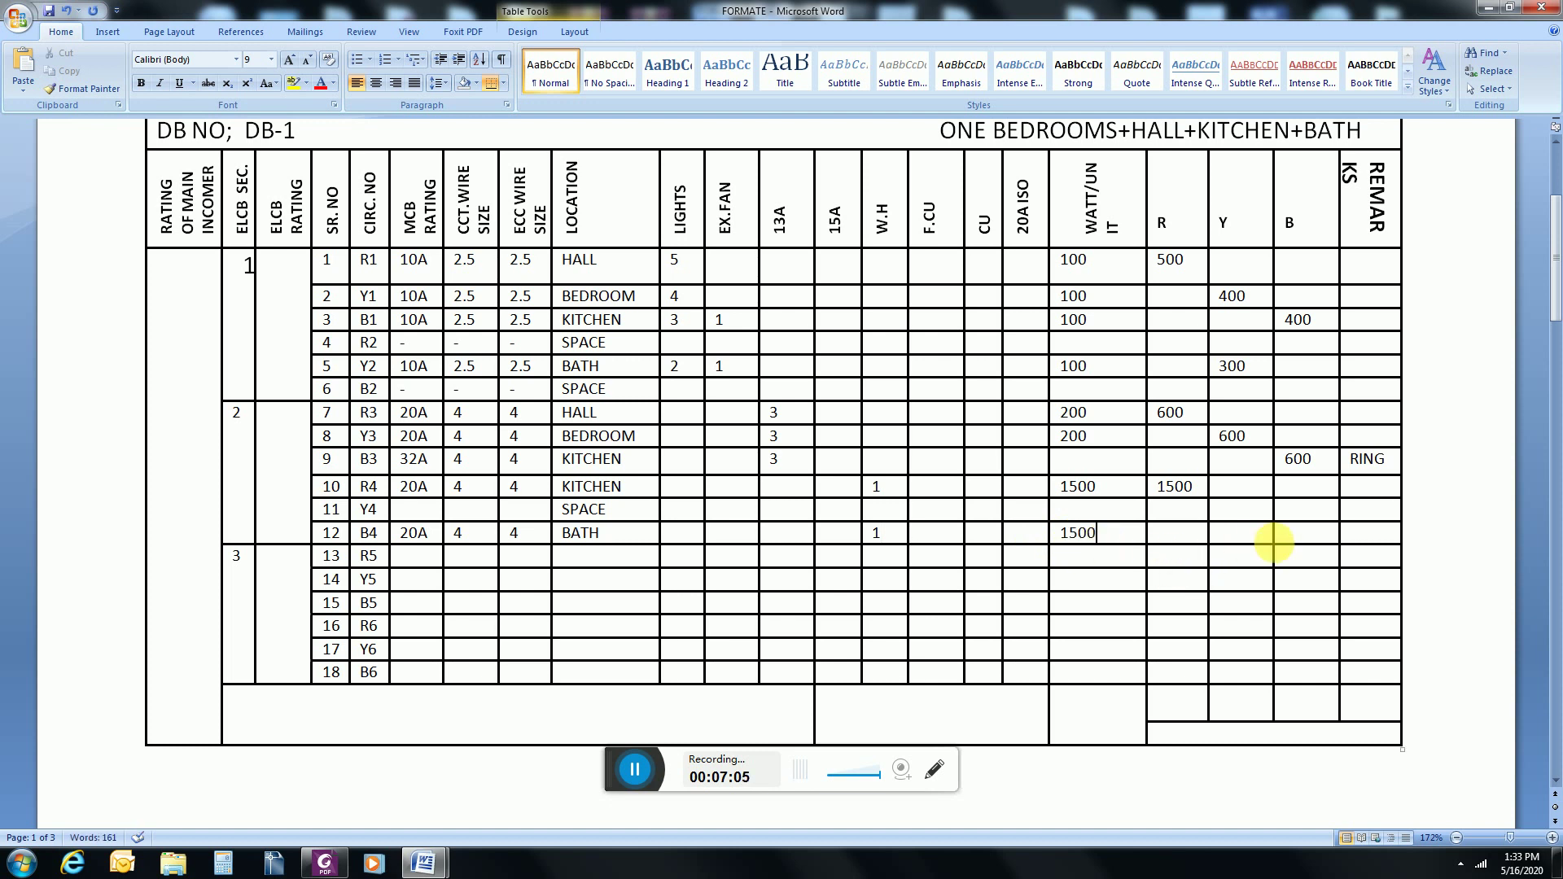
click(1321, 542)
text(1500)
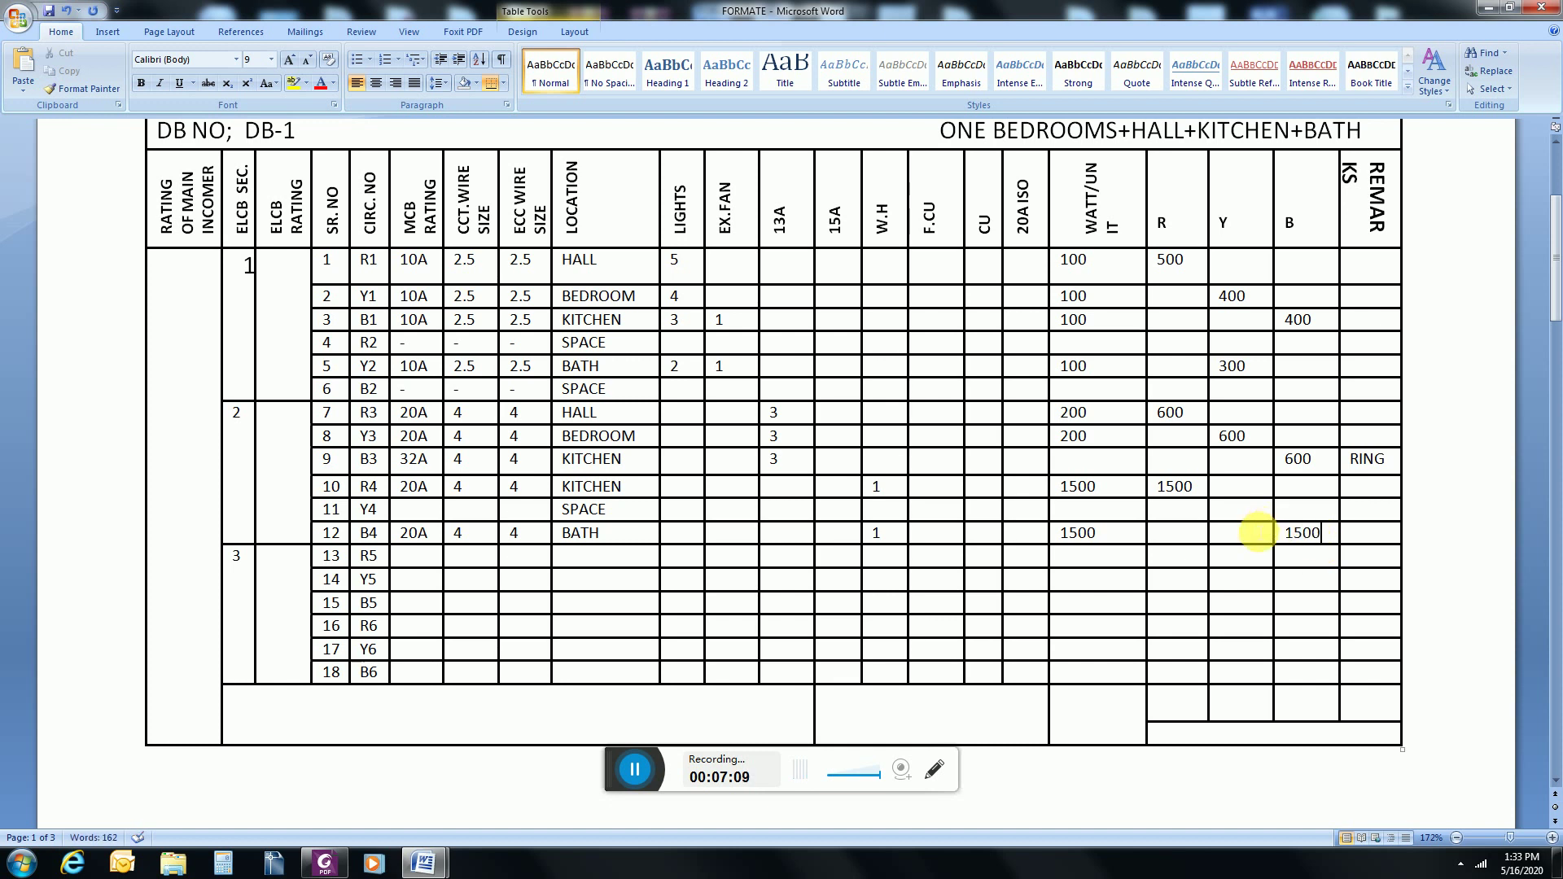
Step: Enter a dash as spare circuit Y4's Y-phase load, and HALL, BEDROOM and KITCHEN as the locations of circuits R5, Y5 and B5
click(1235, 519)
text(-)
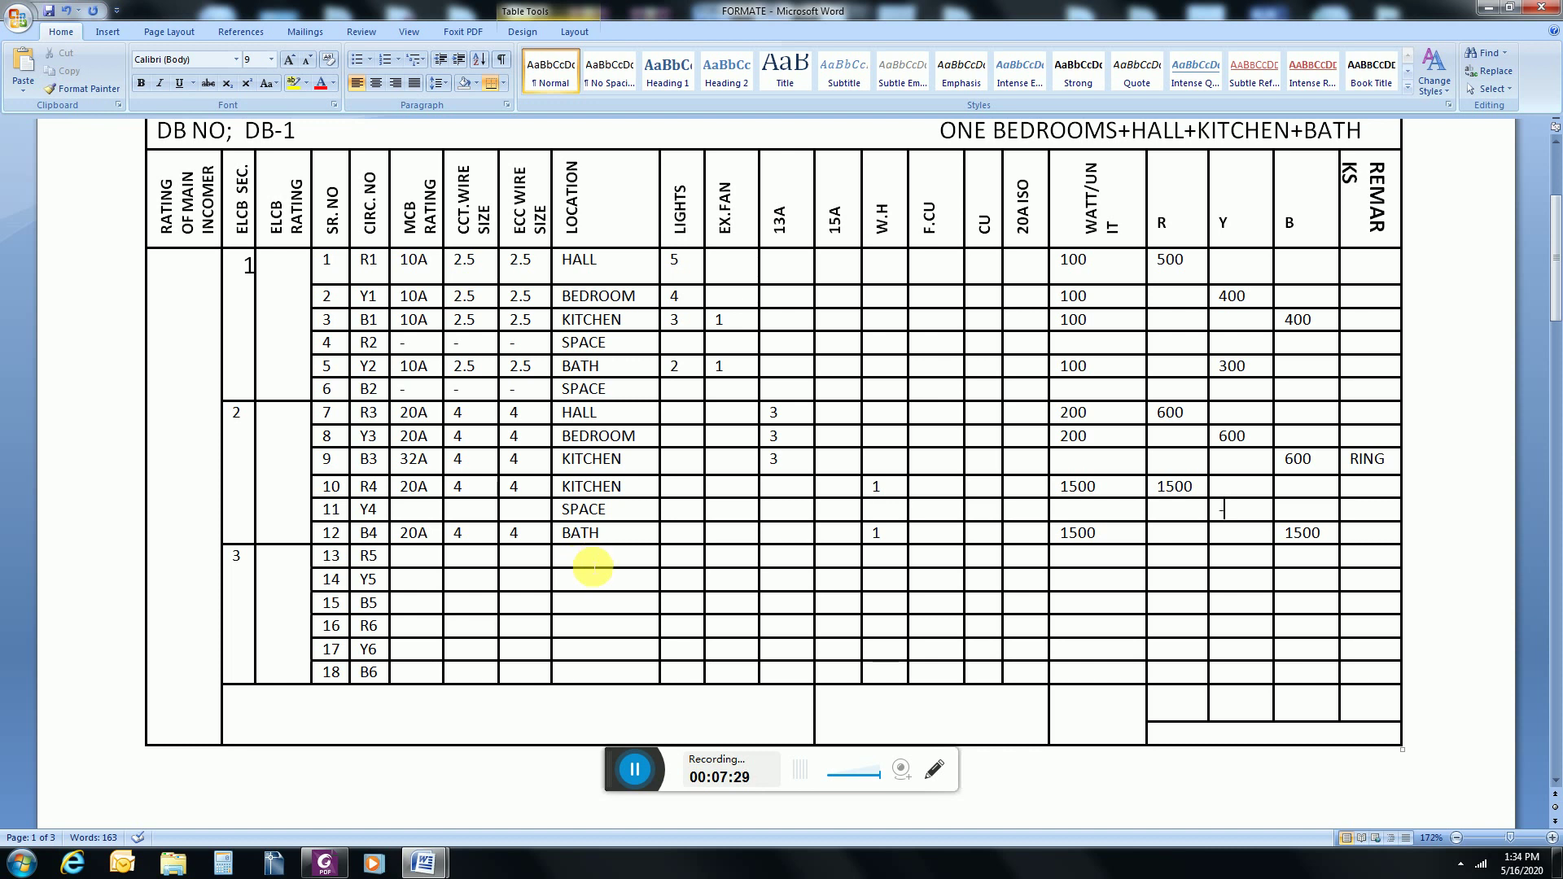
click(592, 564)
text(HALL)
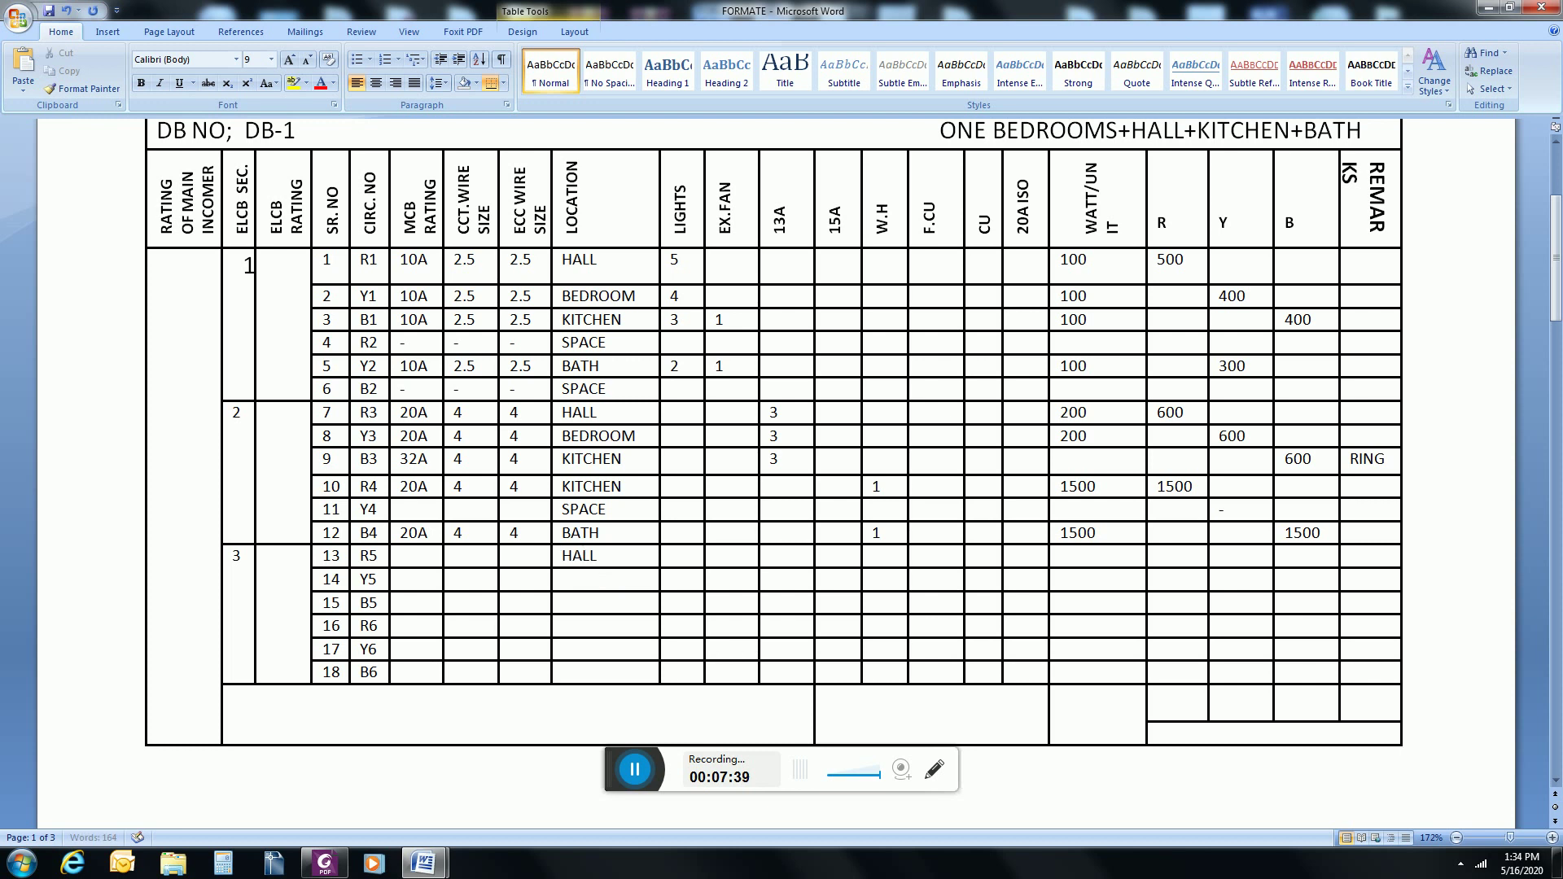
click(579, 583)
text(BEDROOM)
click(558, 609)
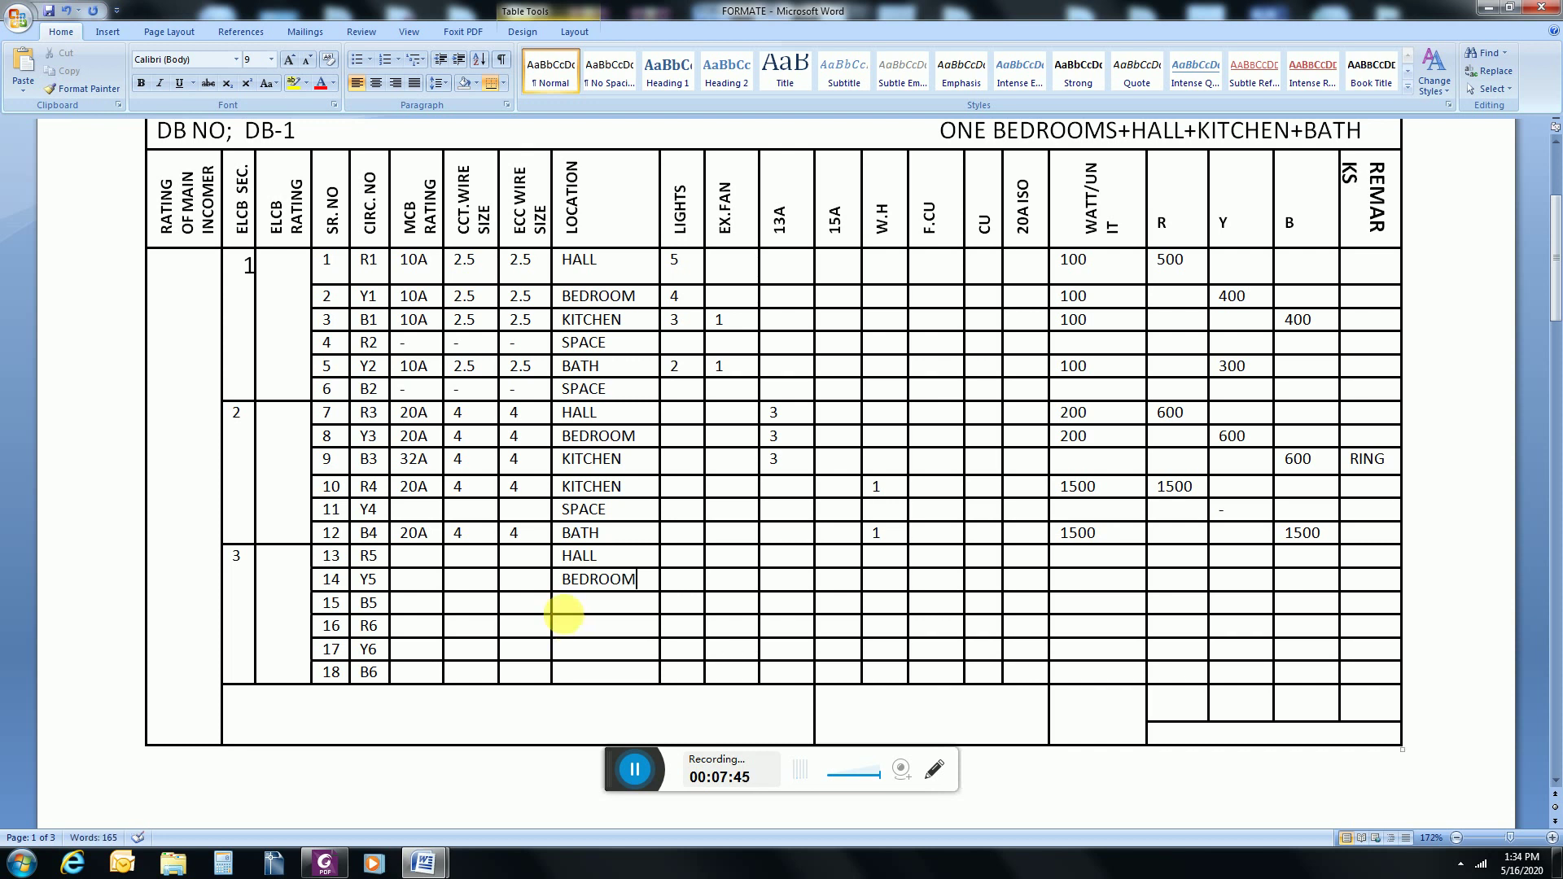
text(KIT)
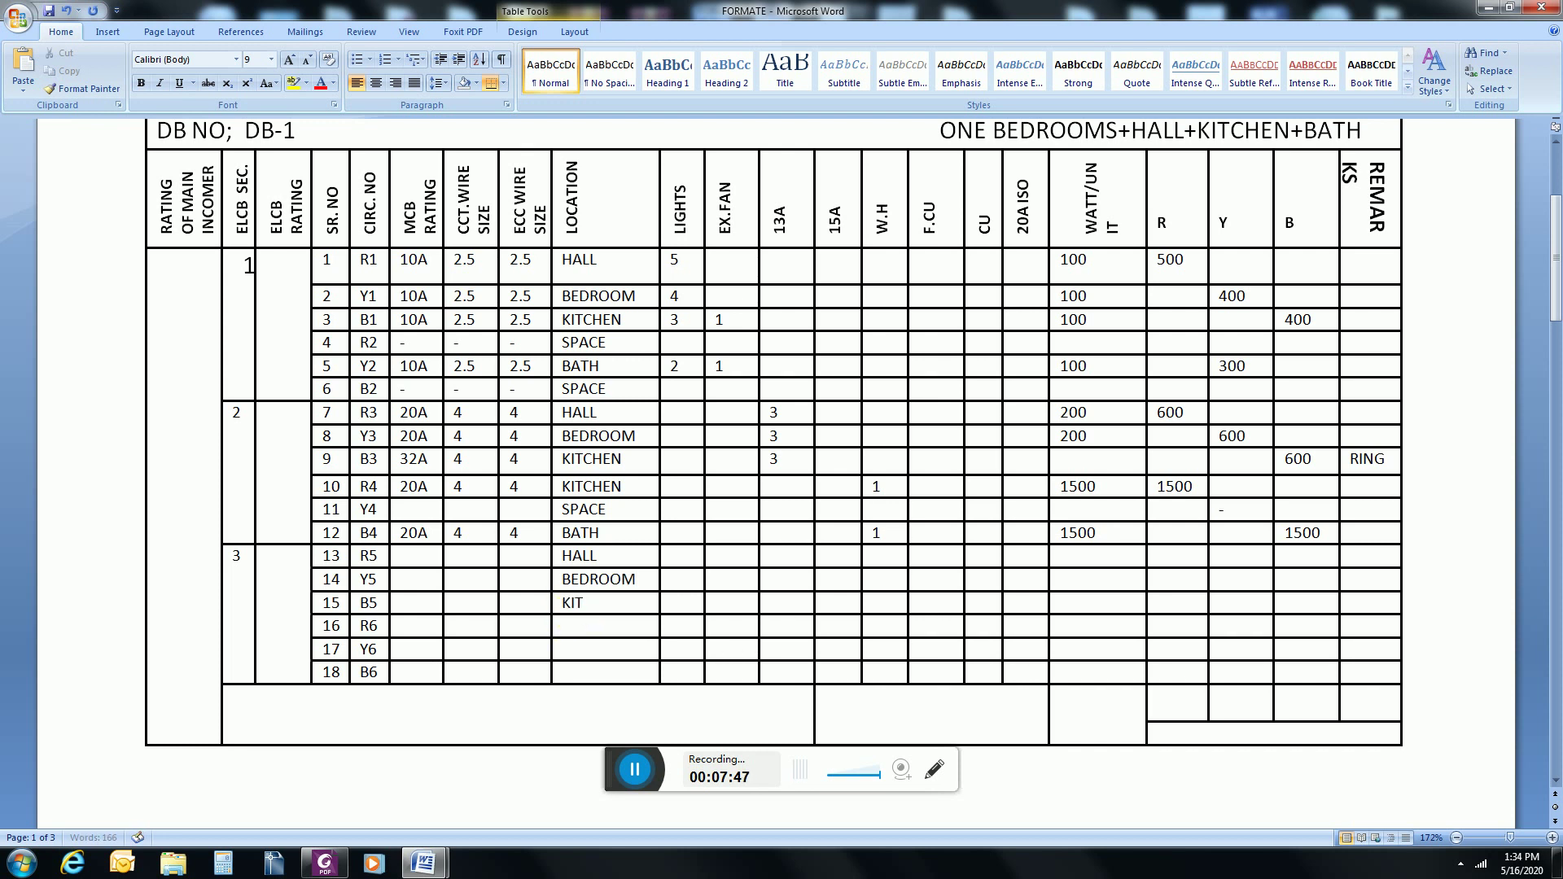
text(CHEN)
Step: Enter the three-pole MCB rating 32 A TP down circuits R5, Y5 and B5, one part per row
click(425, 564)
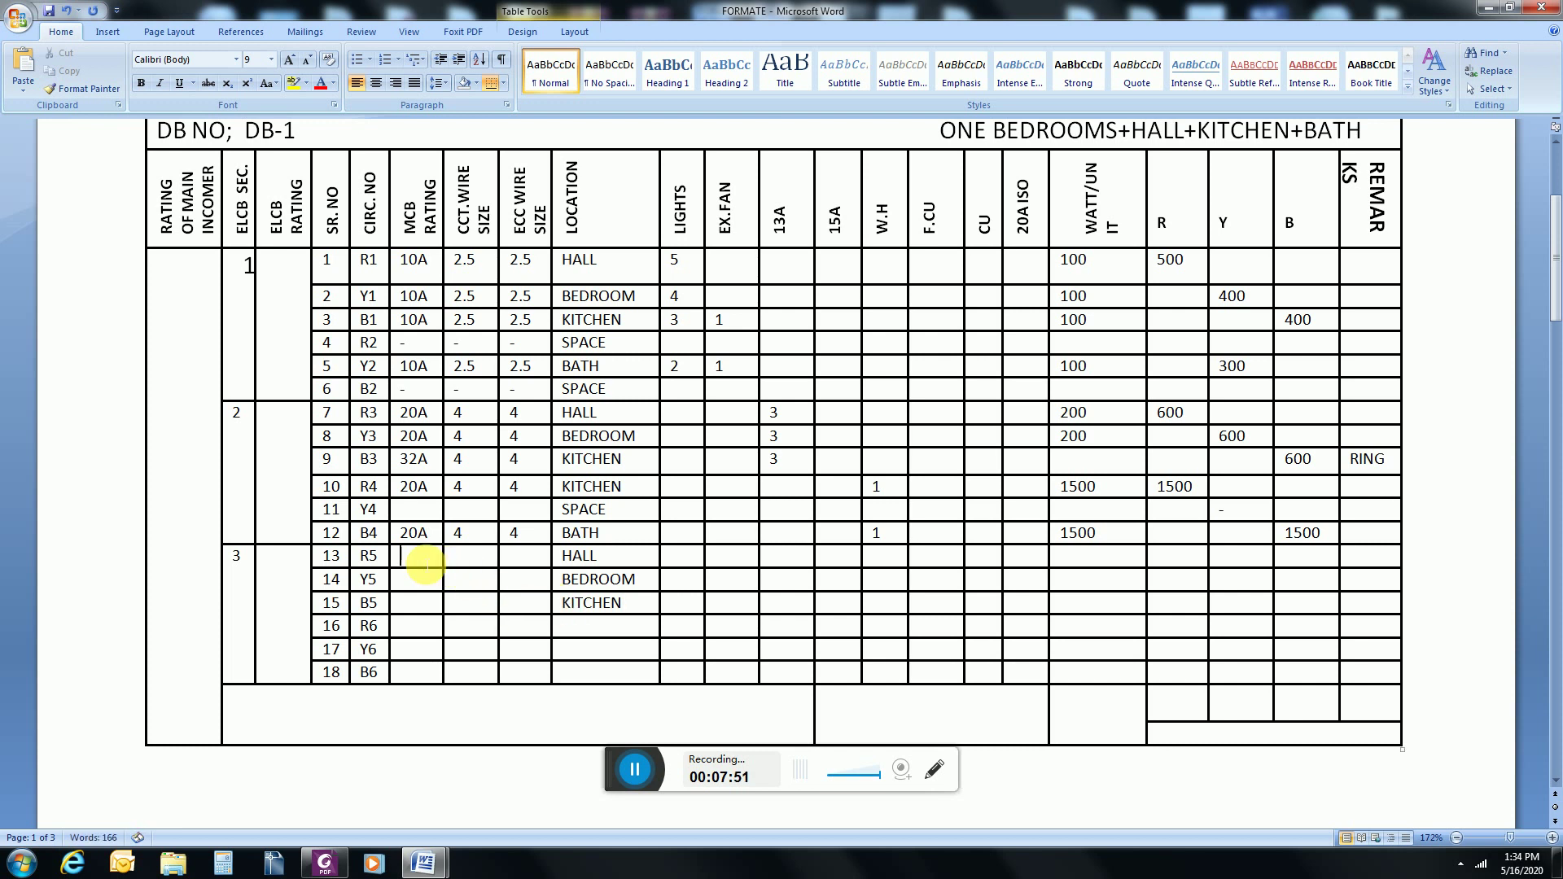
text(32)
click(429, 580)
text(A)
click(435, 608)
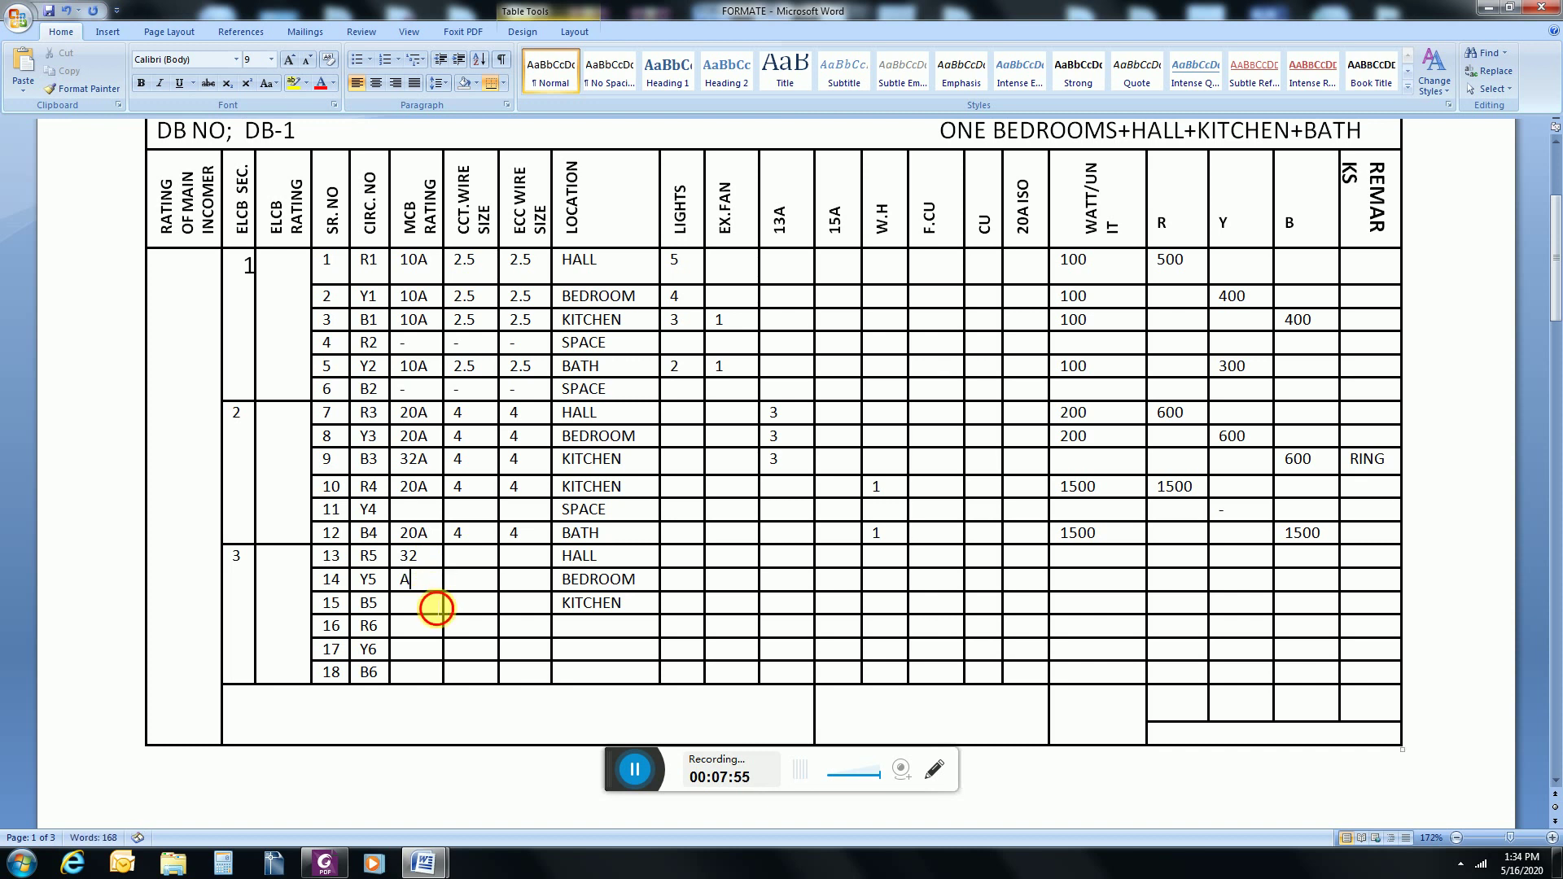
text(TO)
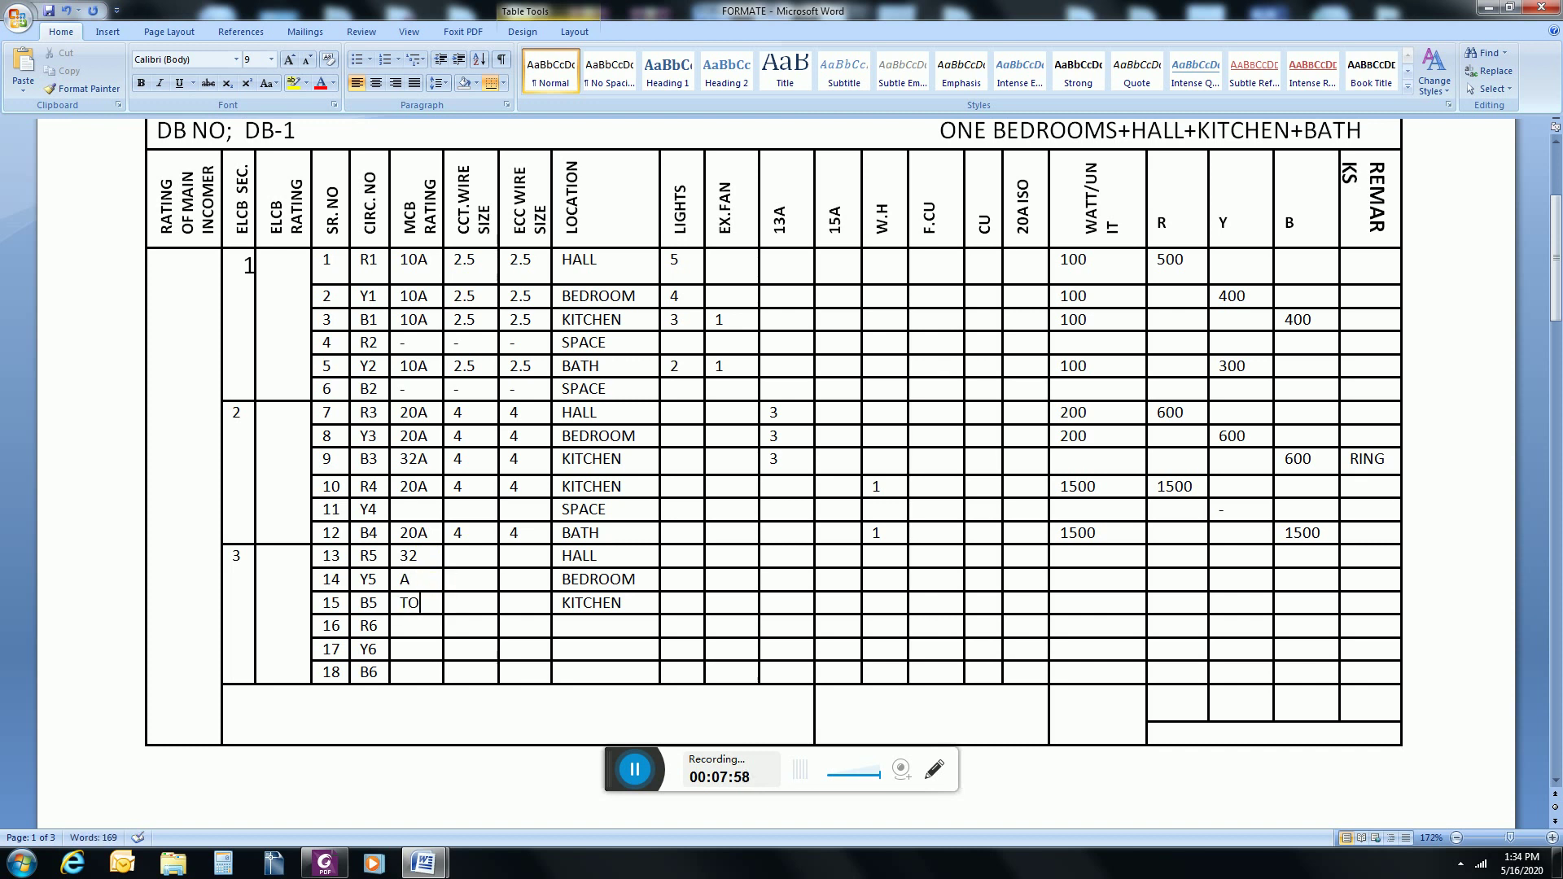
key(BackSpace)
text(P)
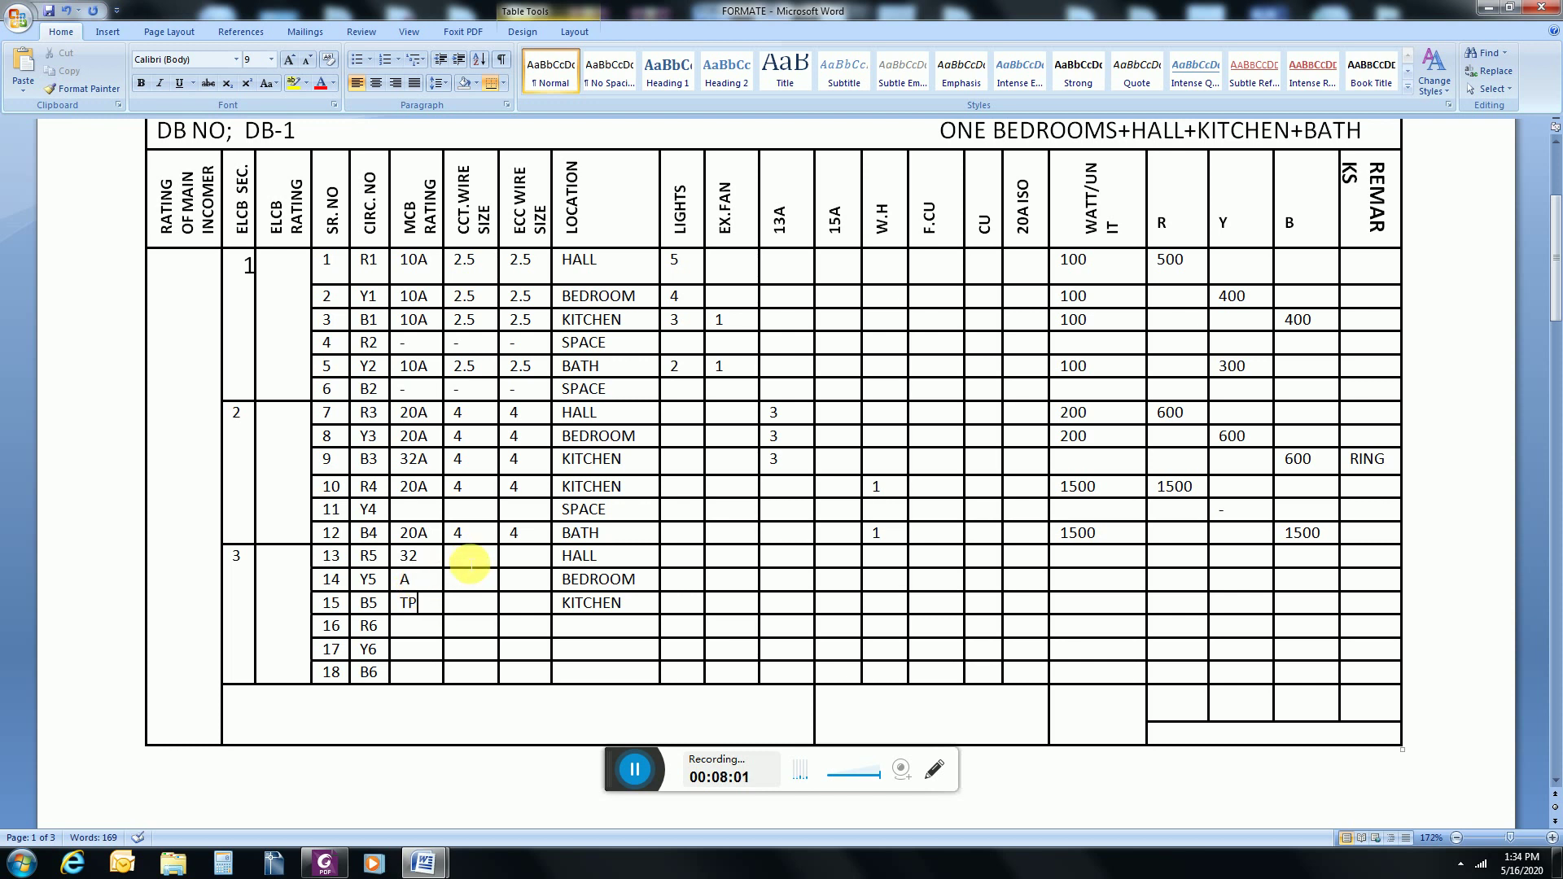
Step: Enter the circuit wire size 4C X 6 down circuits R5, Y5 and B5, one part per row
click(470, 564)
text(4C)
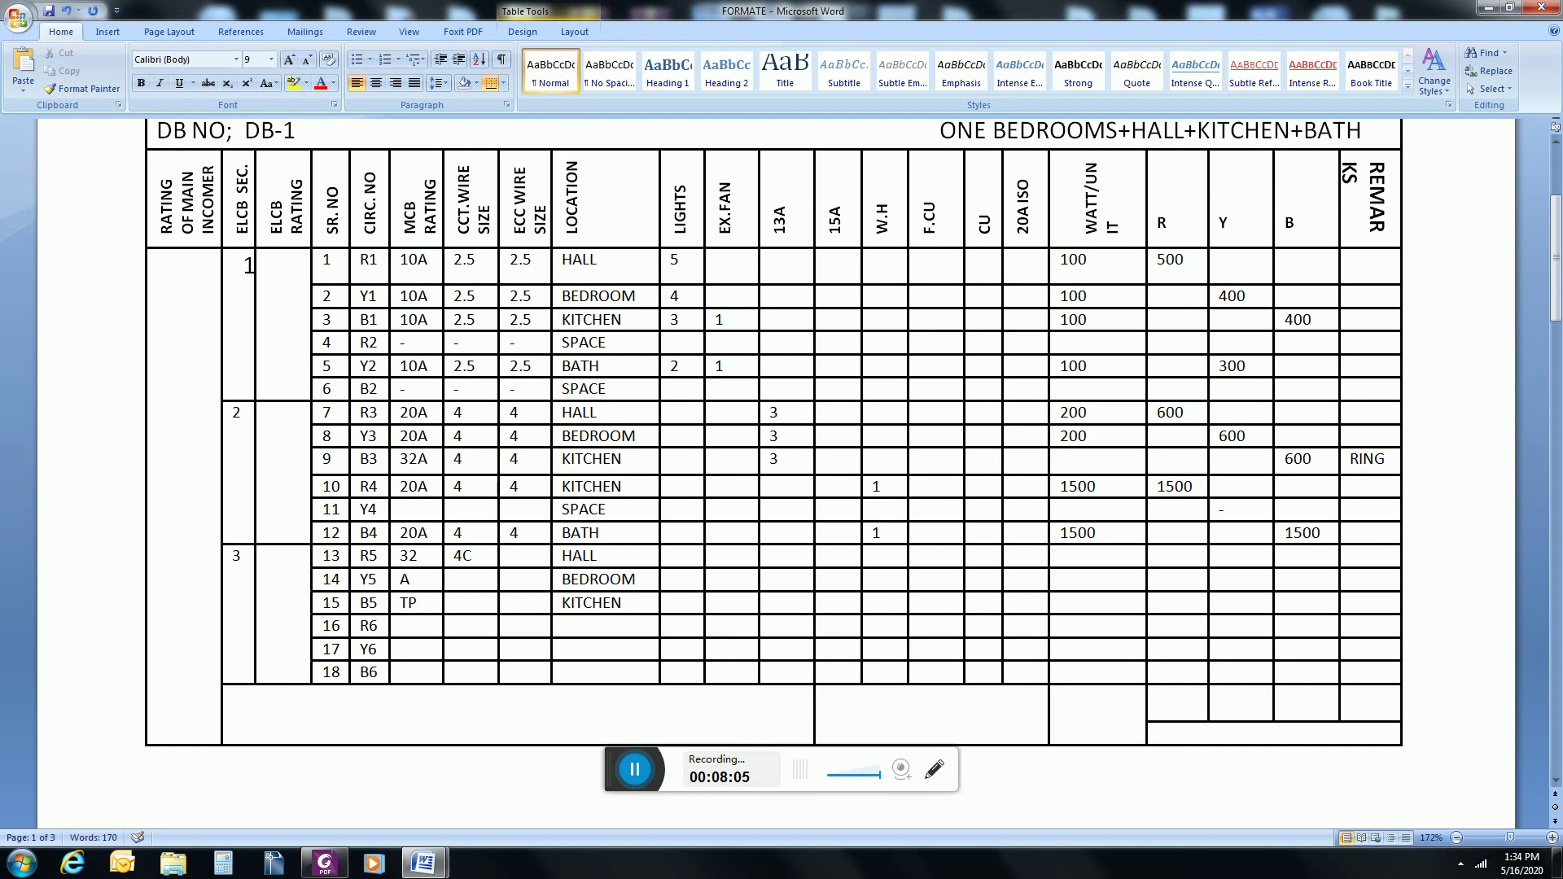
click(476, 583)
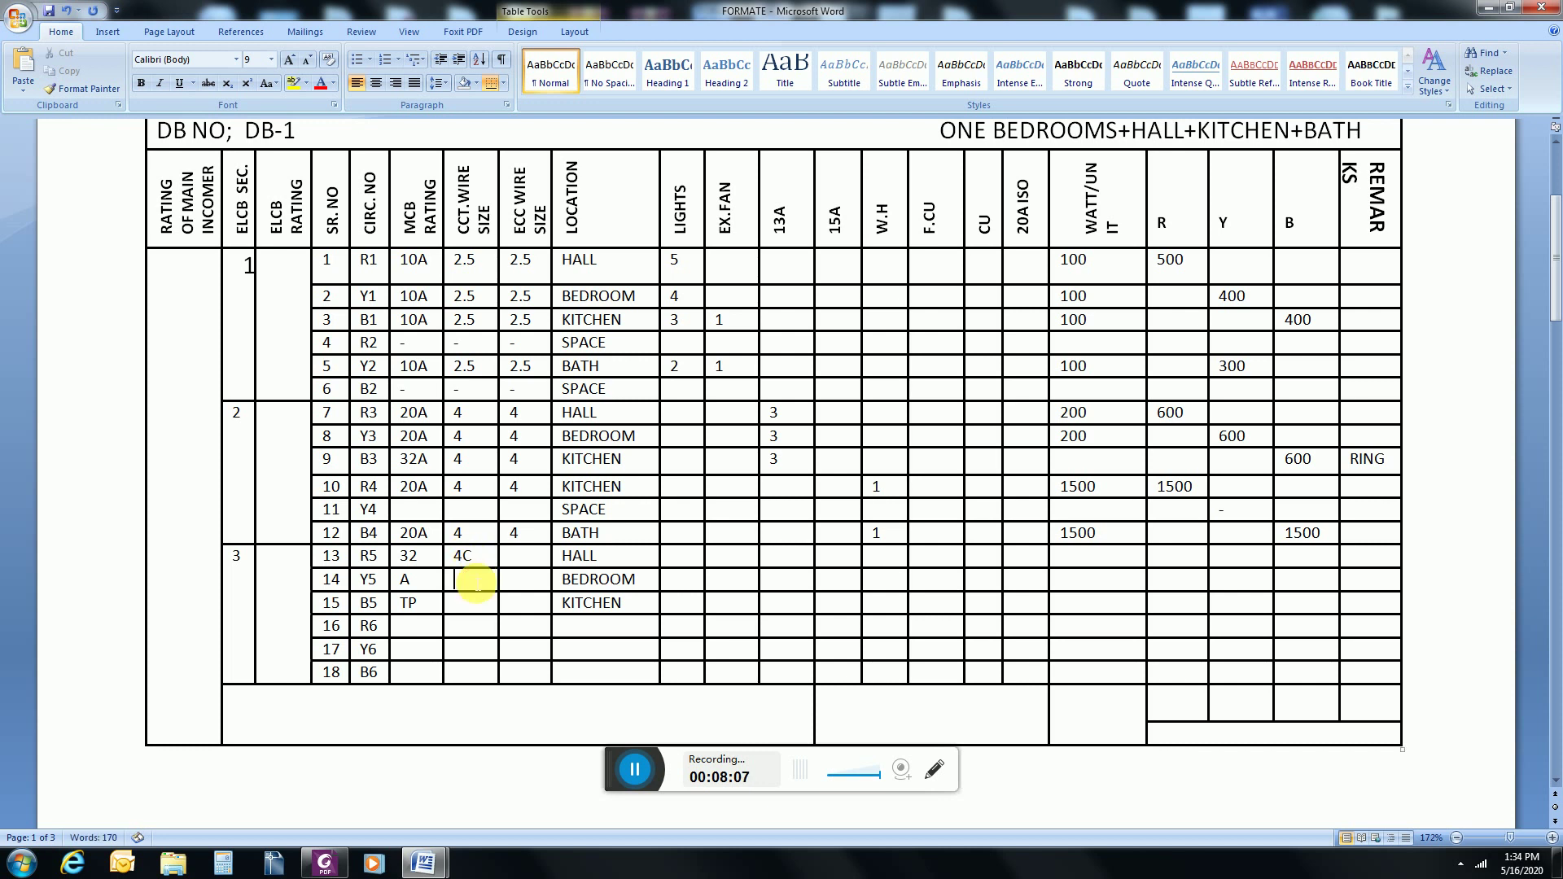
text(X)
click(478, 607)
text(6)
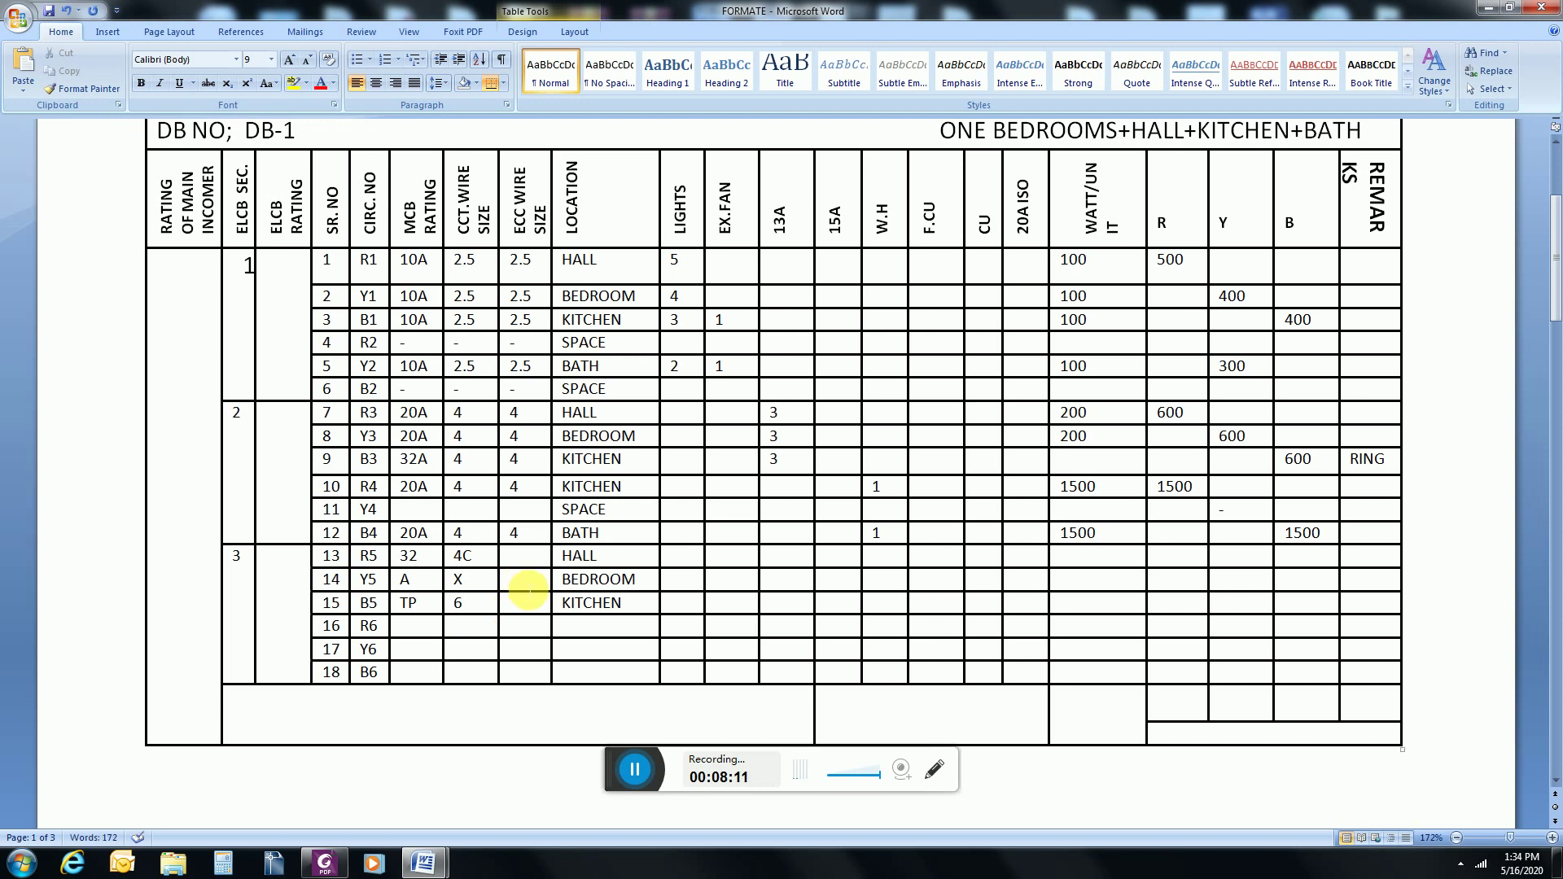
Step: Enter the ECC wire size 1C X 6 down circuits R5, Y5 and B5, one part per row
click(519, 555)
text(1)
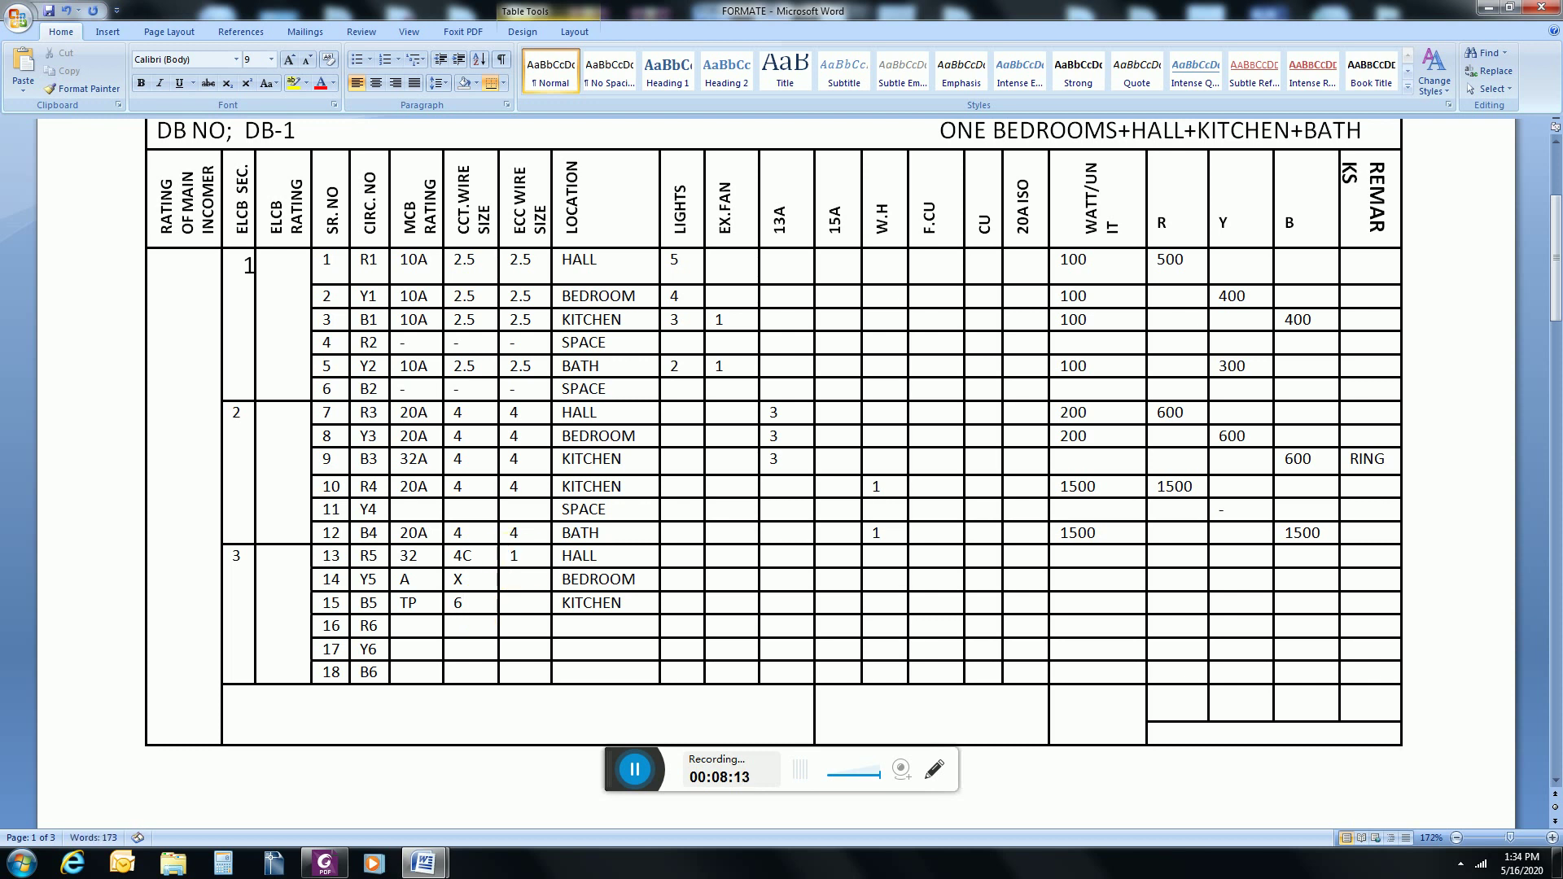
text(C)
click(525, 579)
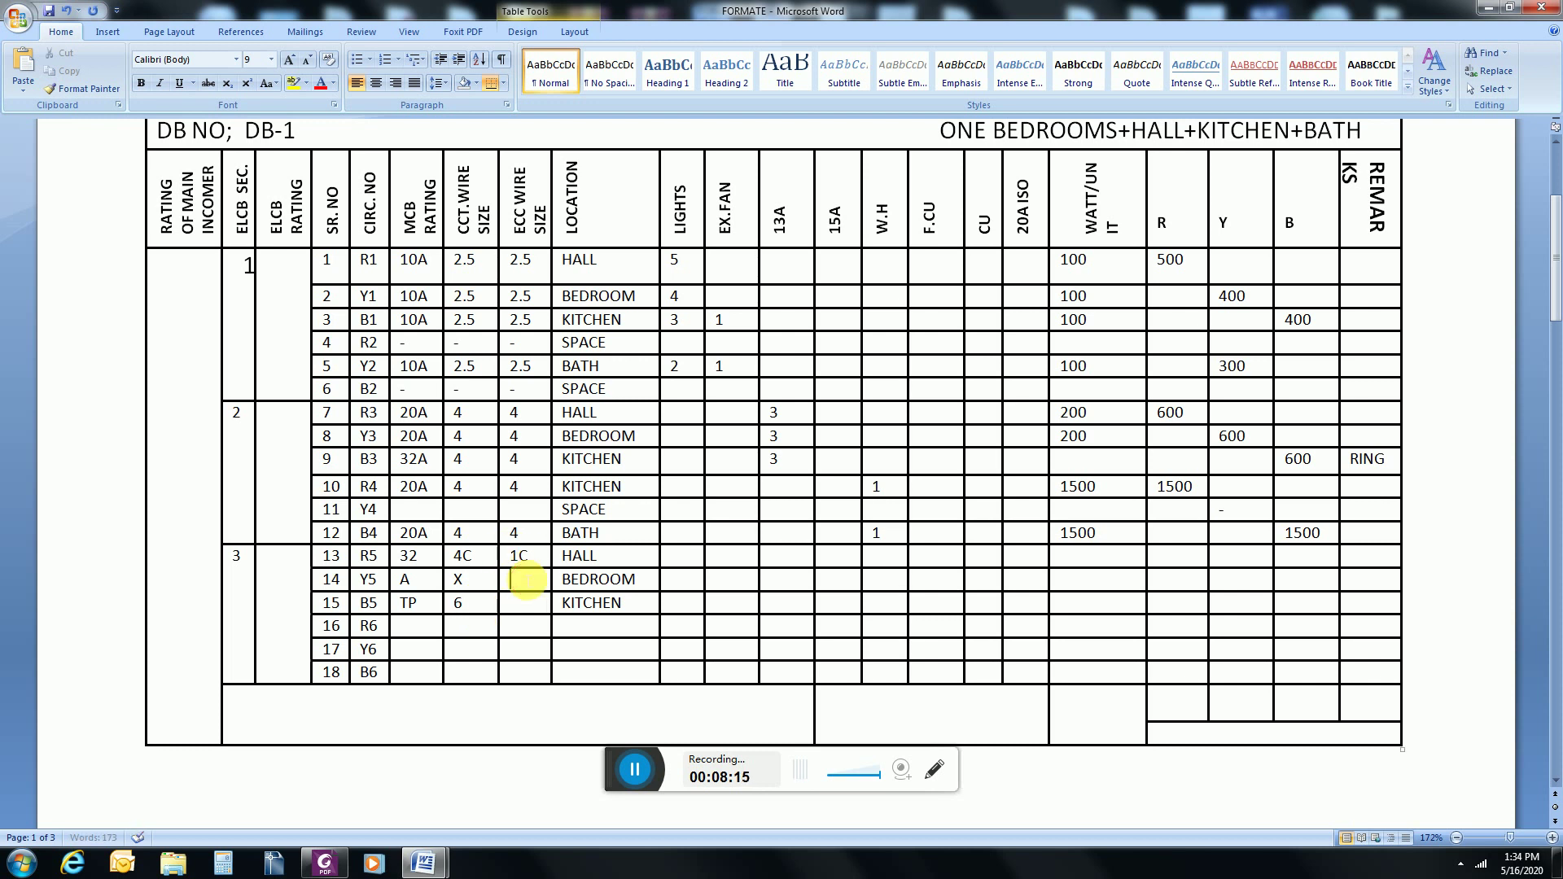
text(X)
click(525, 603)
text(6)
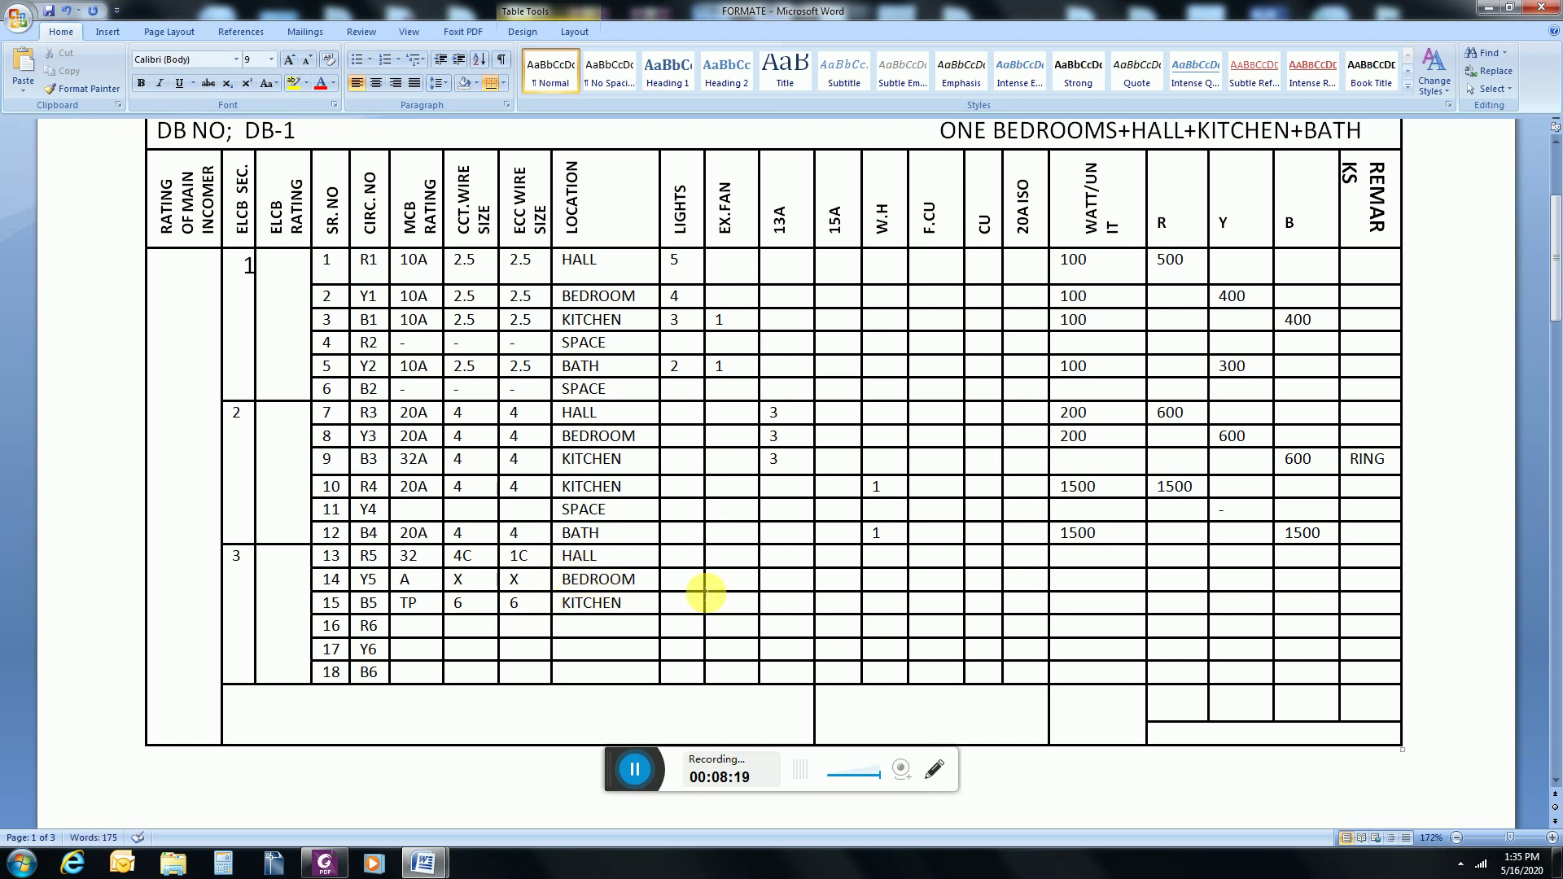
Step: Enter watt per unit 4500 in circuit Y5's row and a 1500 phase load each for circuits R5, Y5 and B5
click(1079, 586)
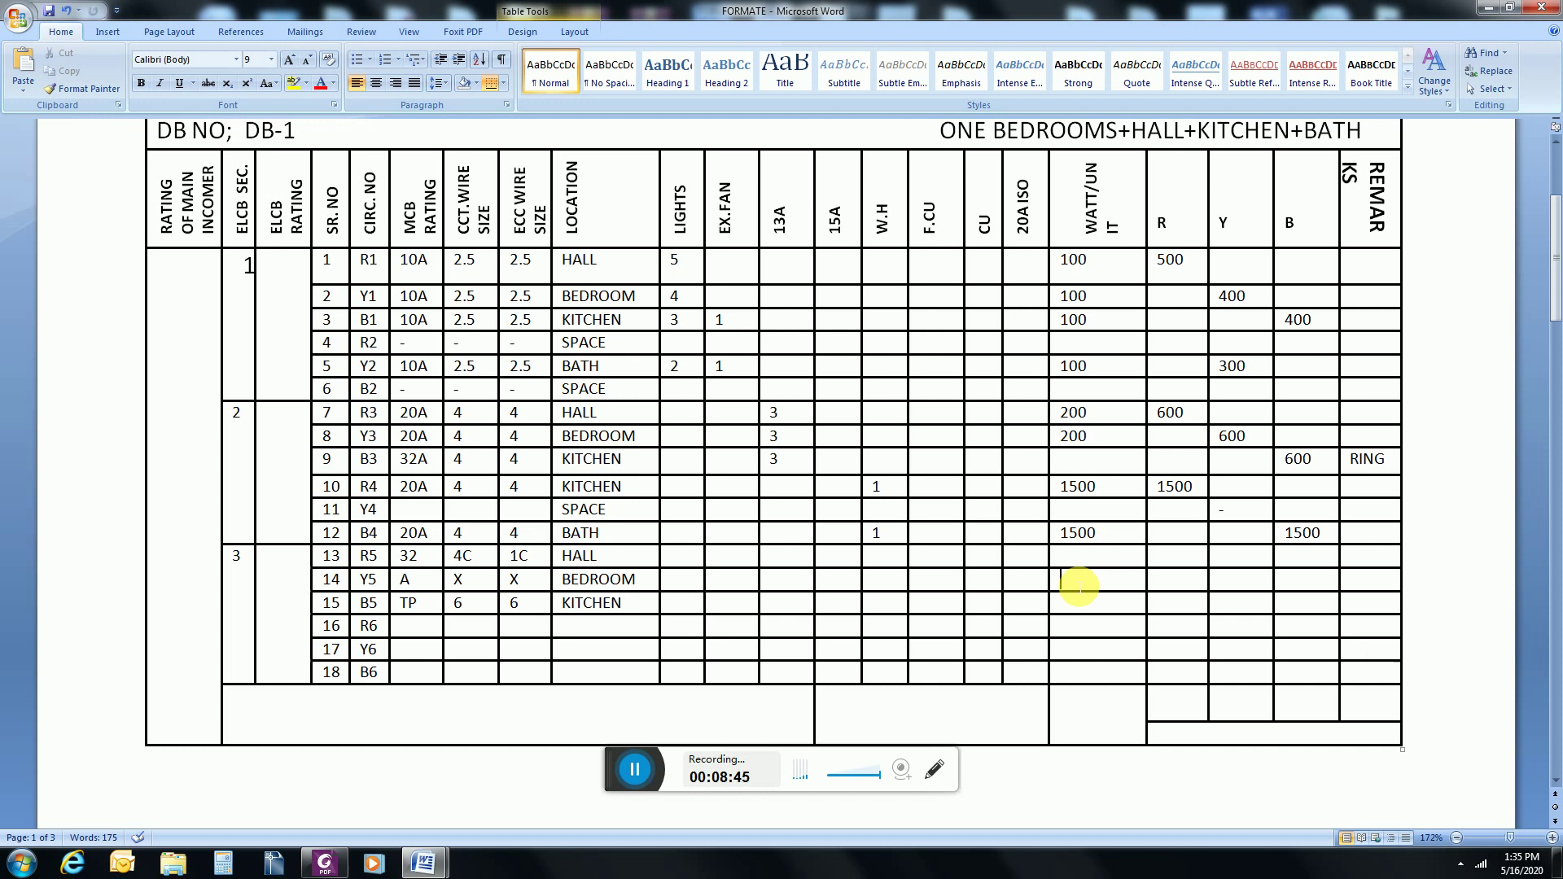
text(4500)
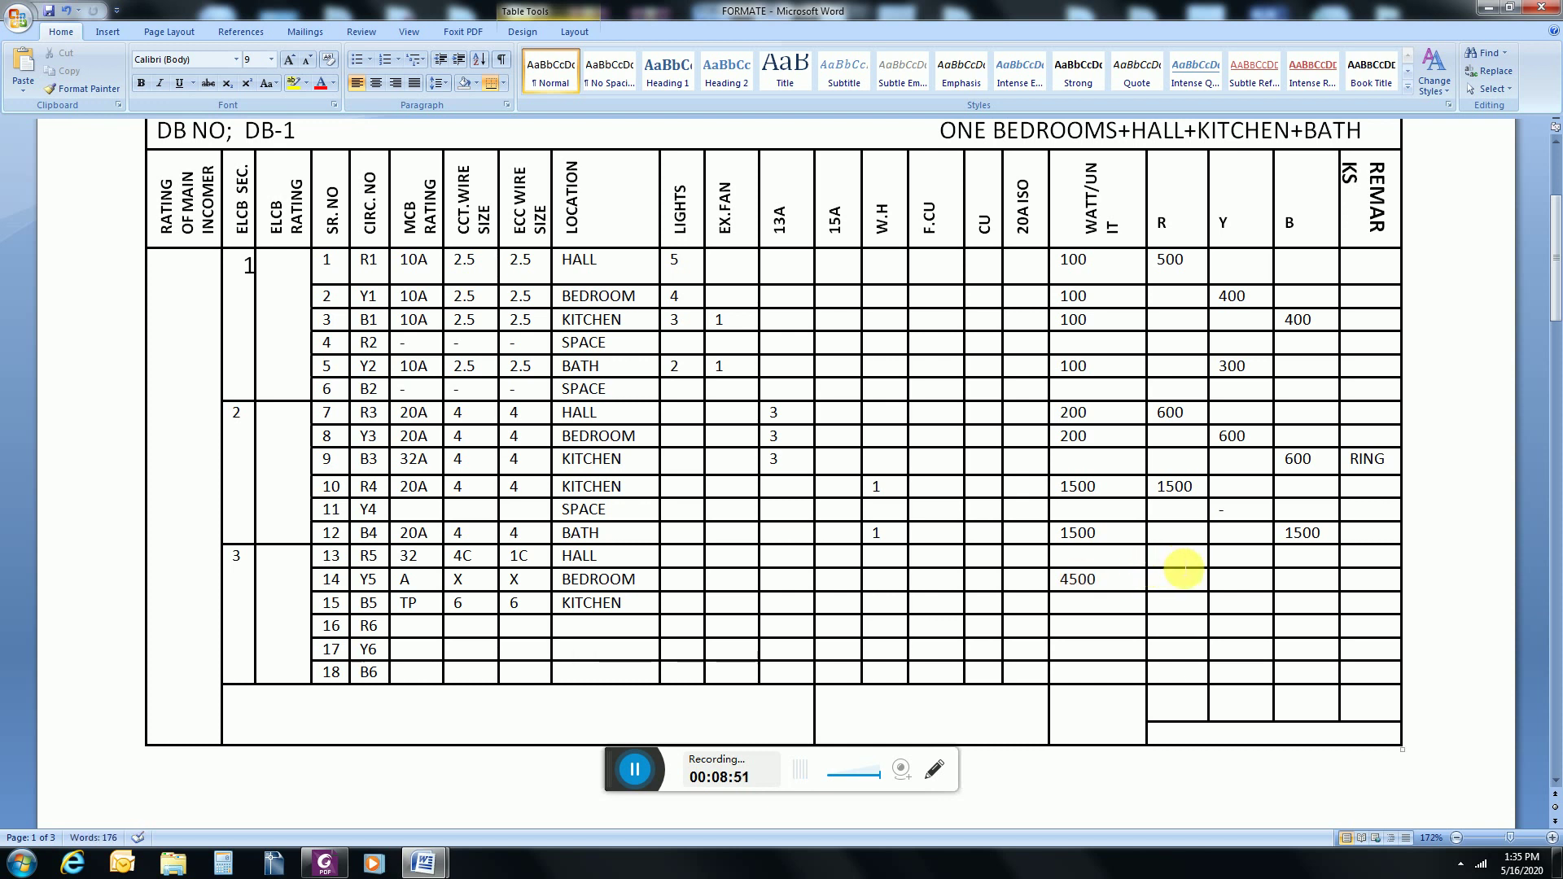
click(1180, 560)
text(1500)
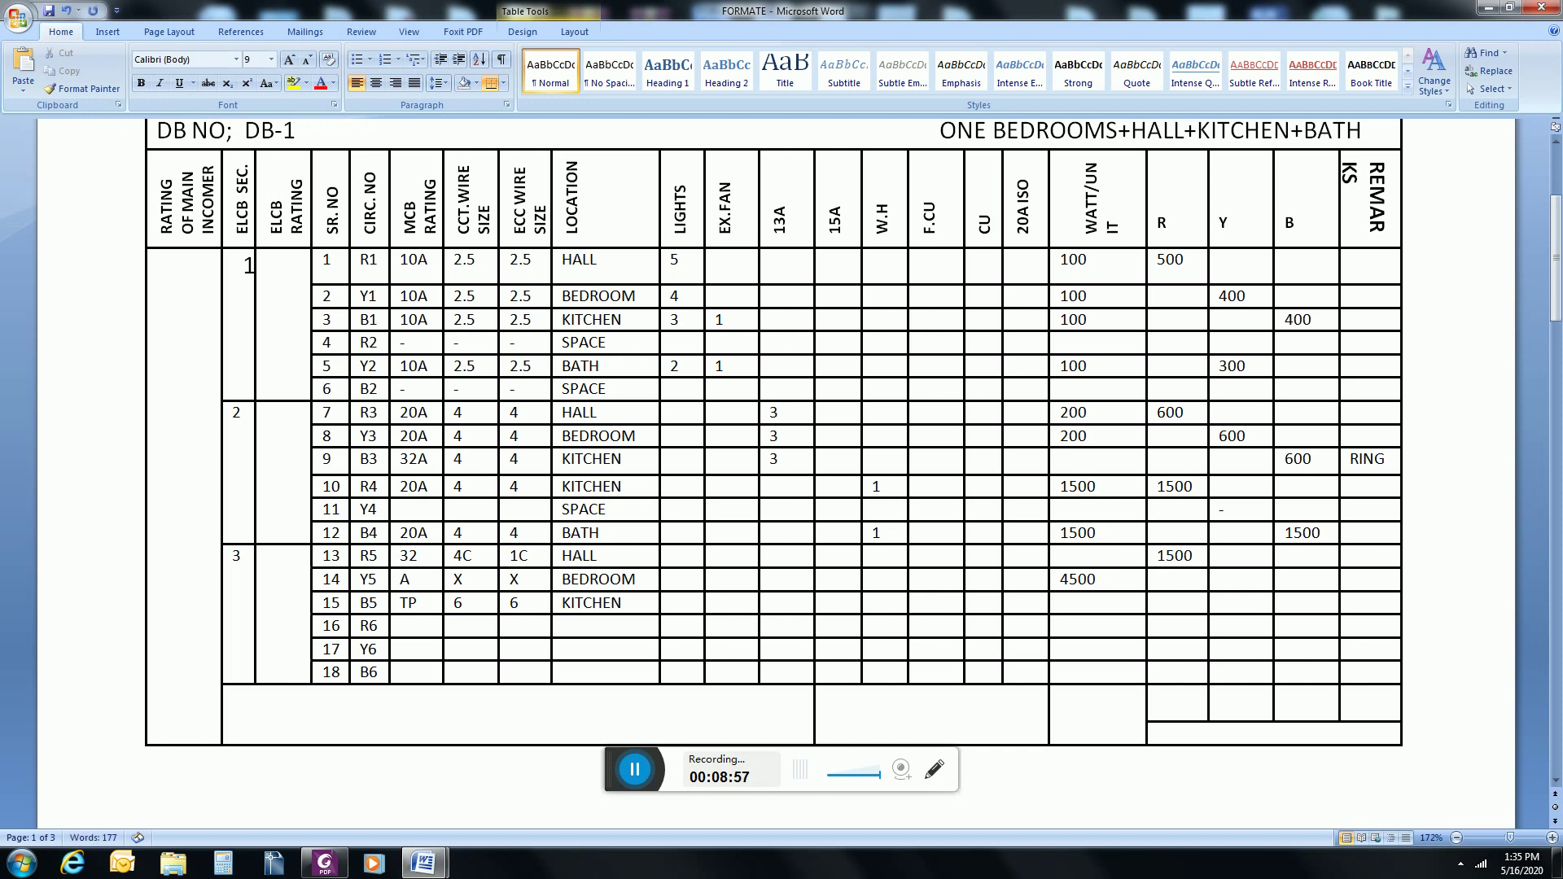
click(1227, 582)
text(1500)
click(1312, 605)
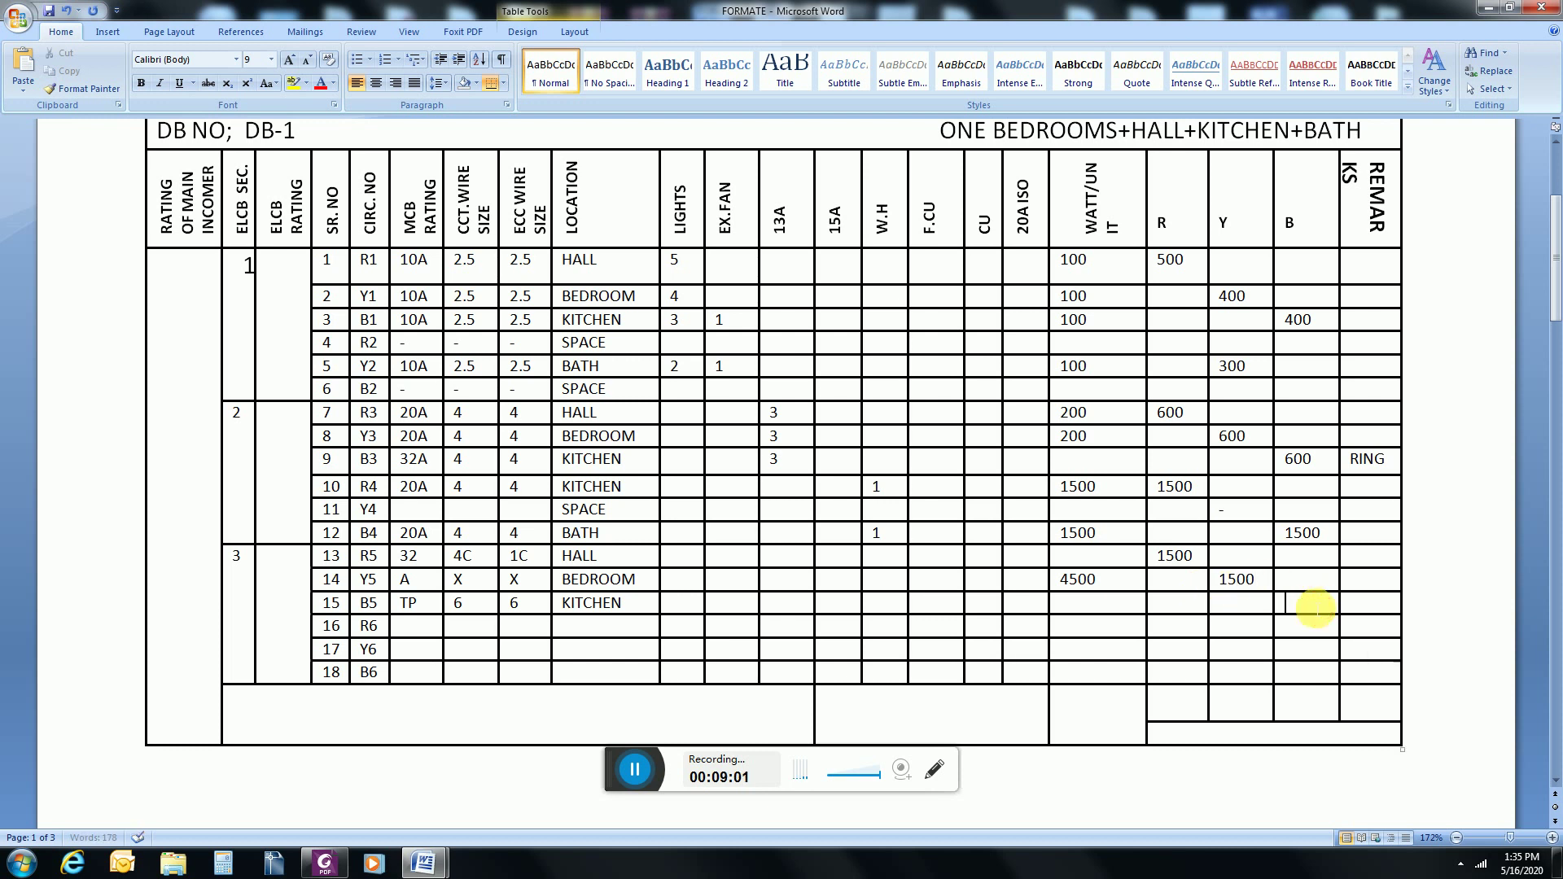
text(1500)
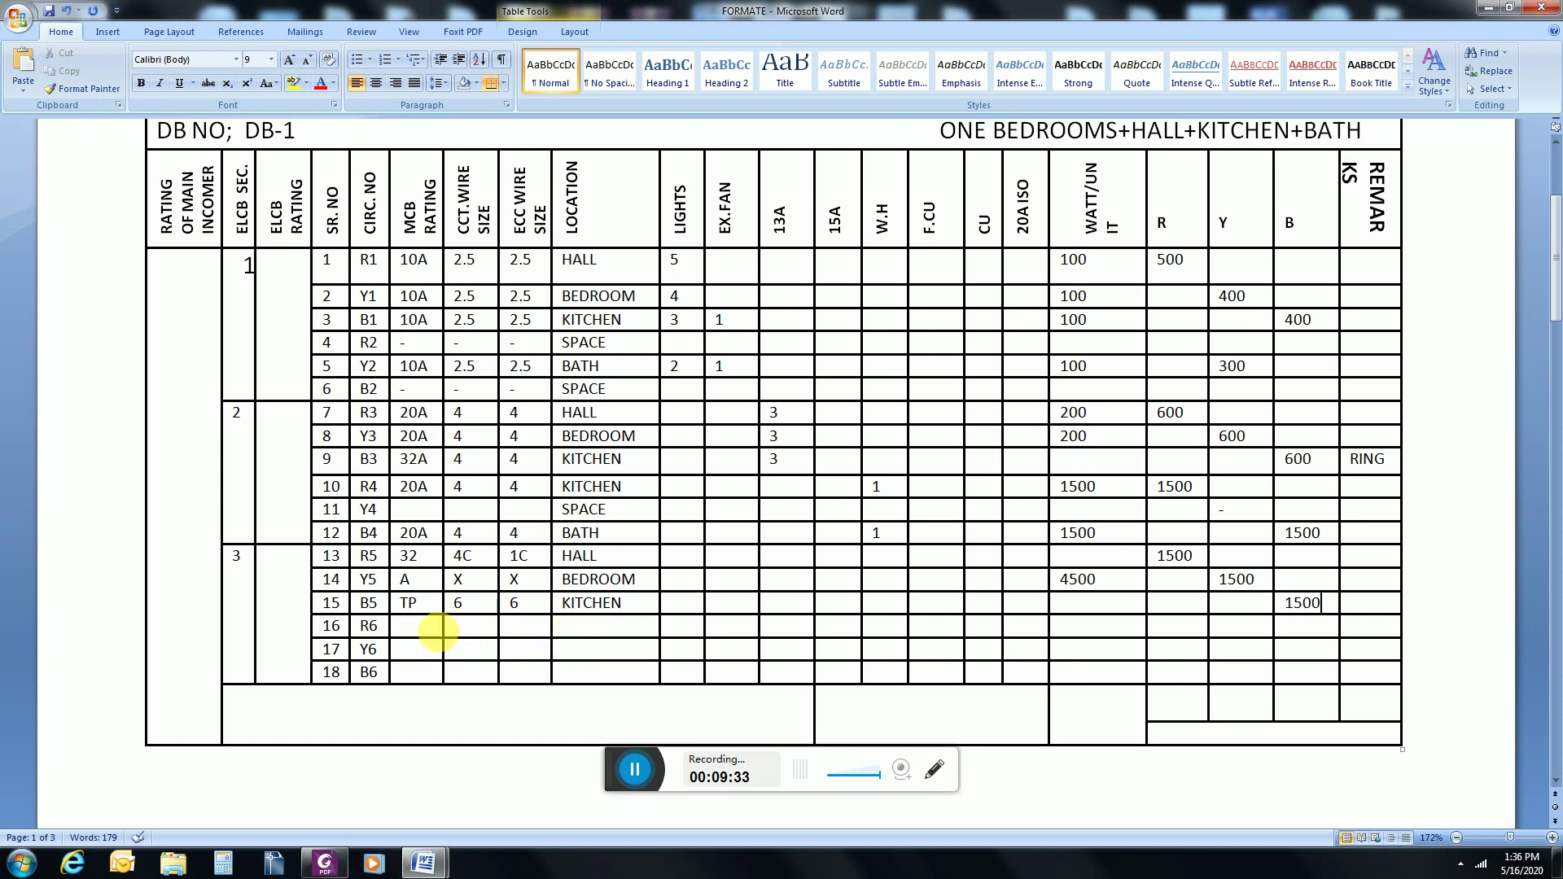
Step: Enter SPACE, FCU and SPACE as the locations of circuits R6, Y6 and B6
click(581, 634)
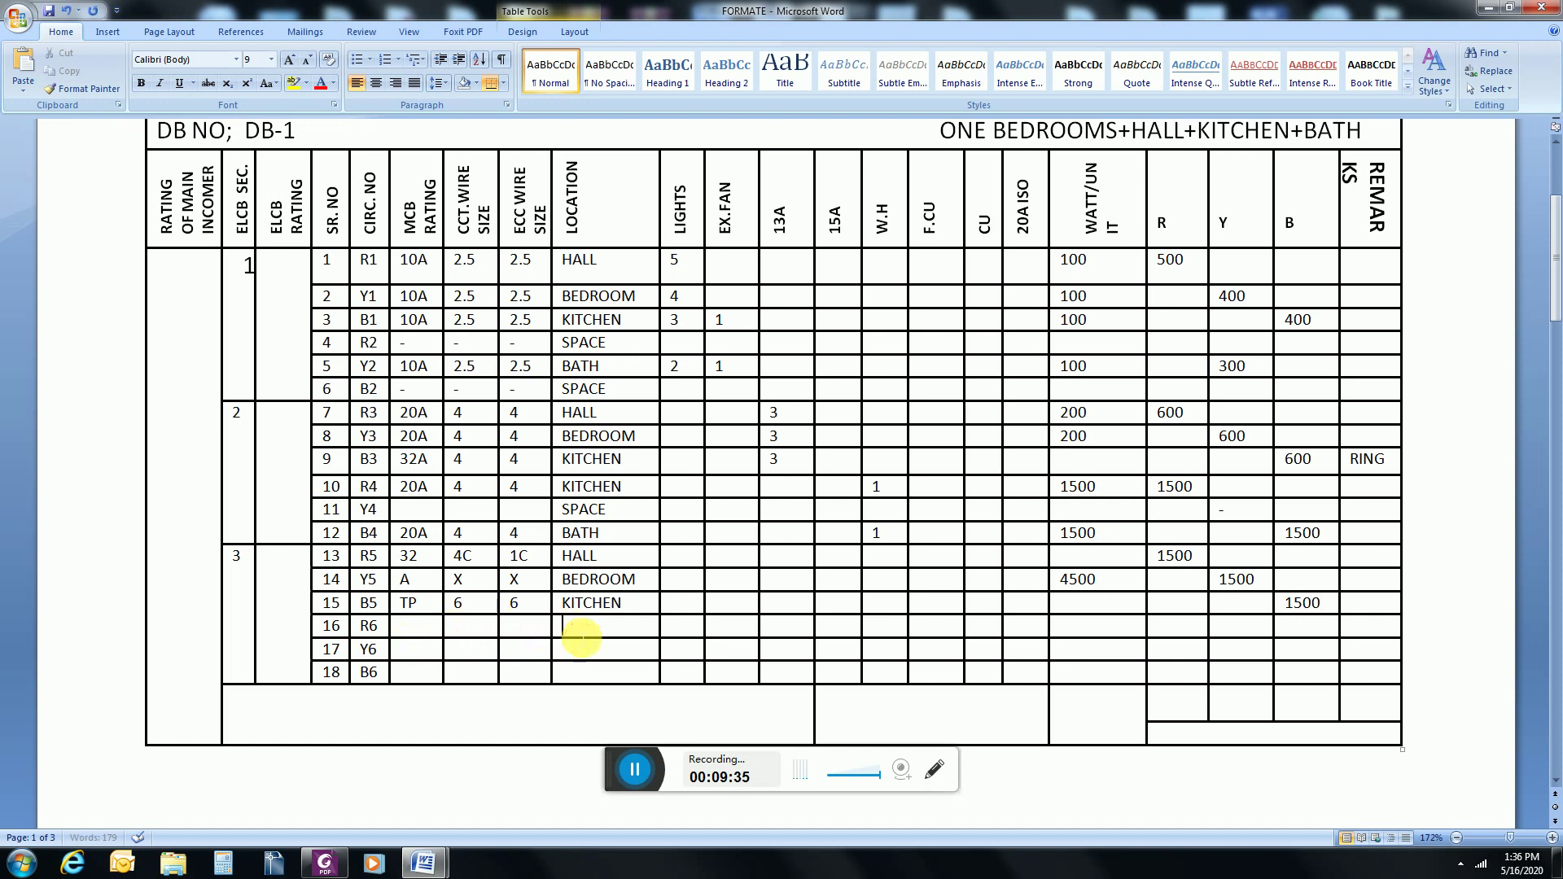
text(SPACE)
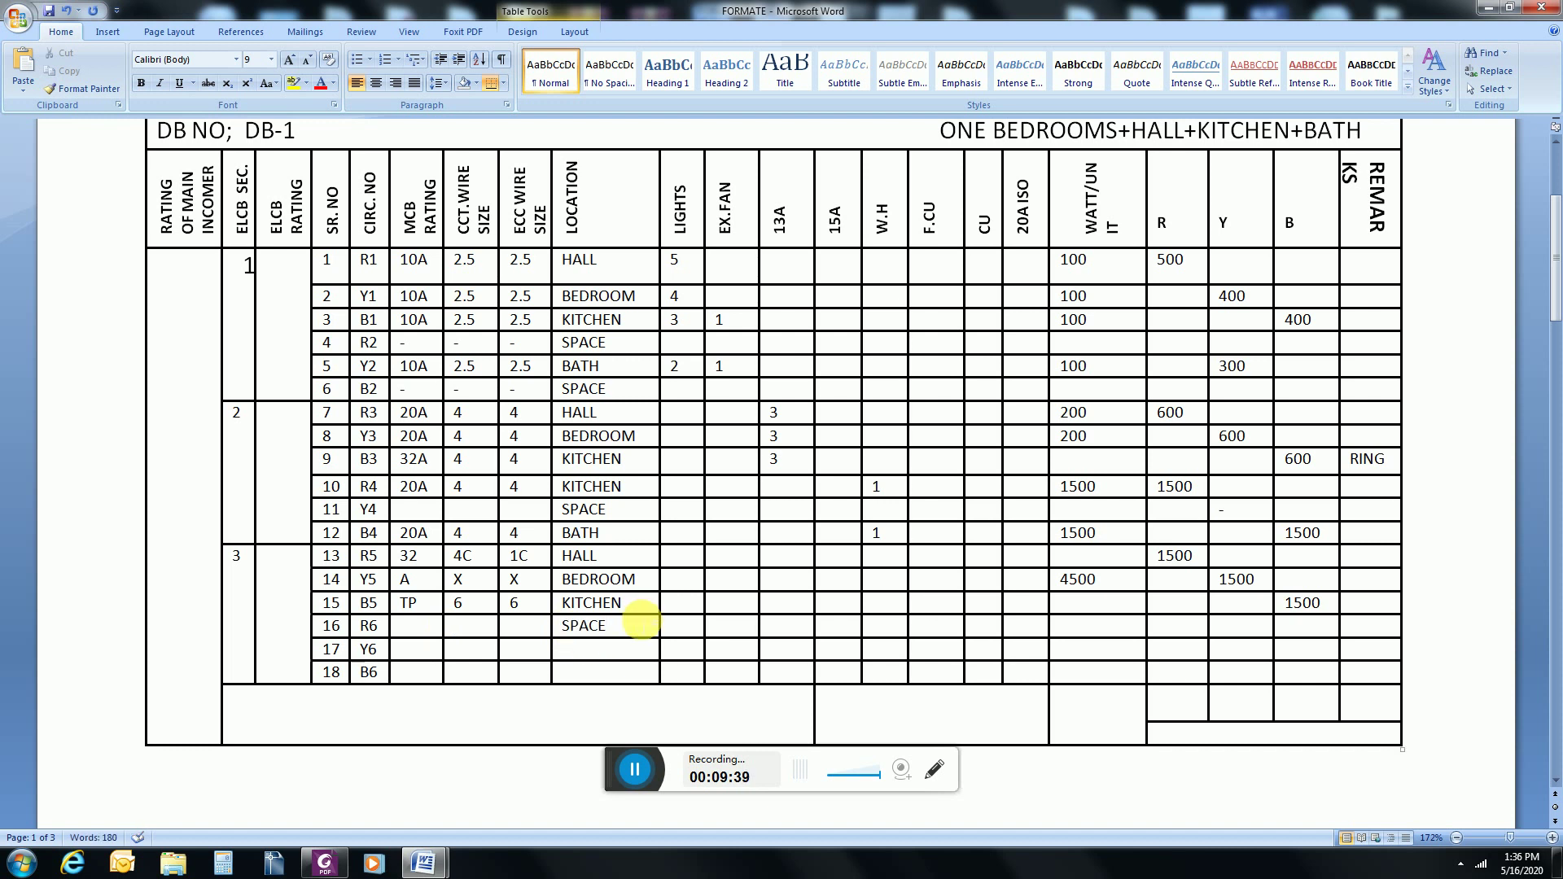
click(610, 651)
text(FCU)
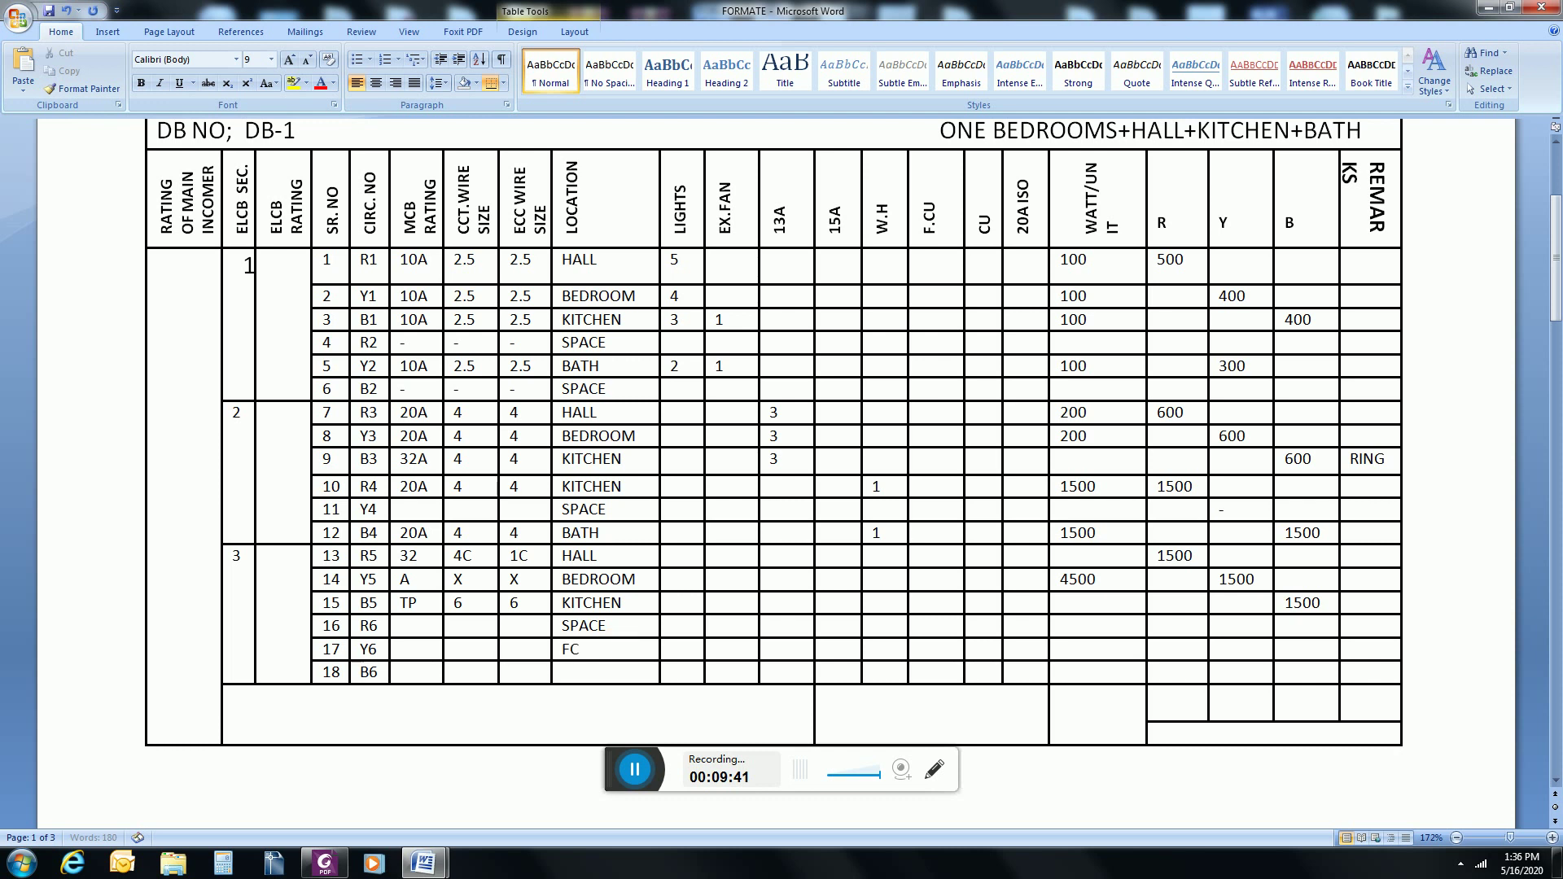
click(607, 682)
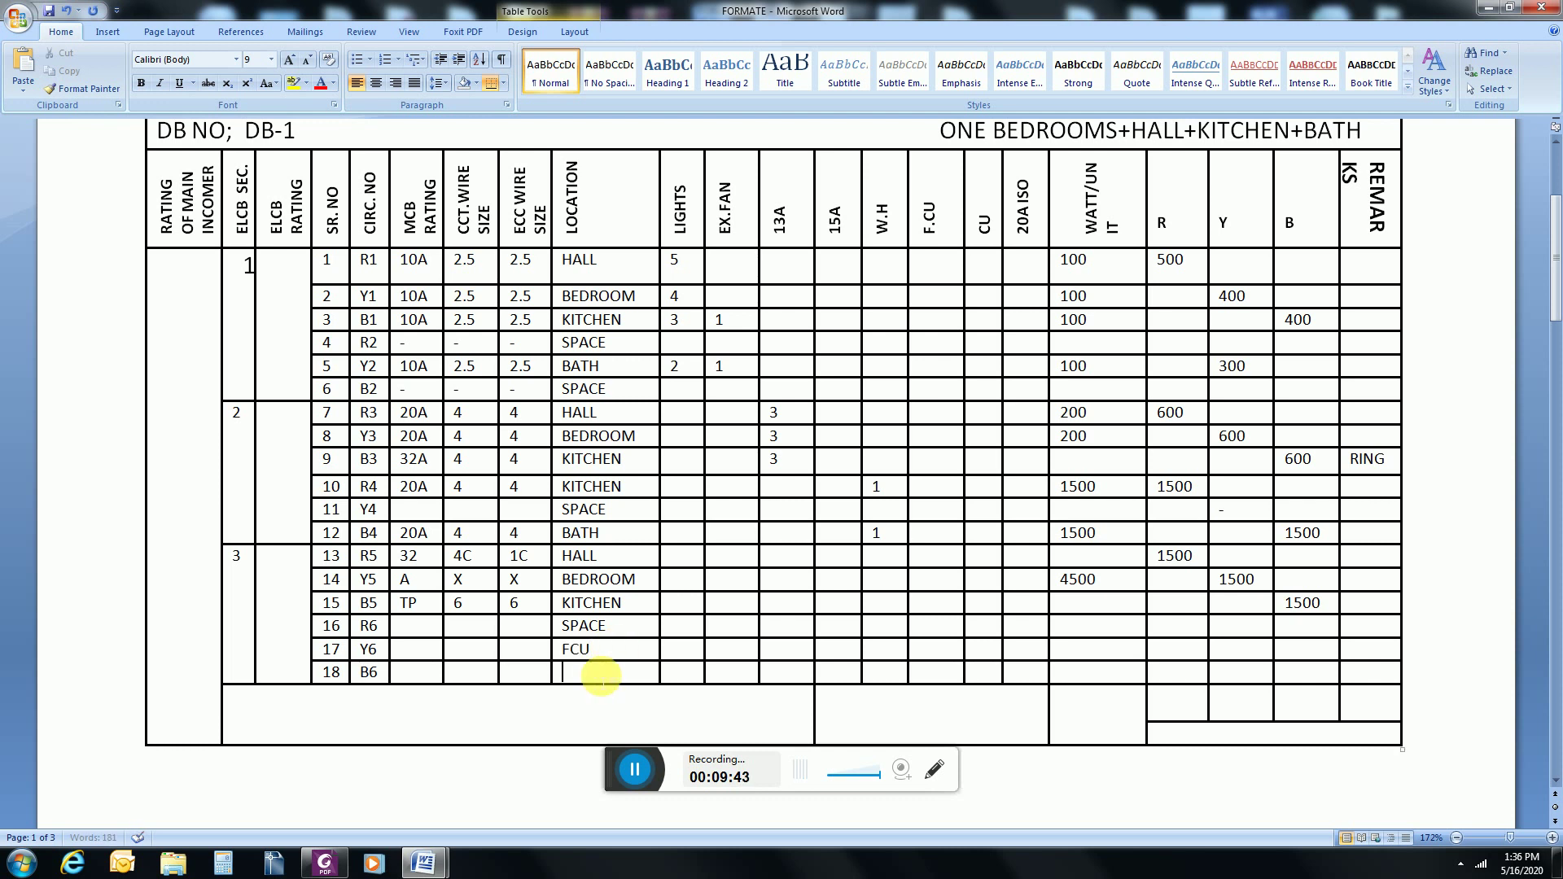
text(SPAC)
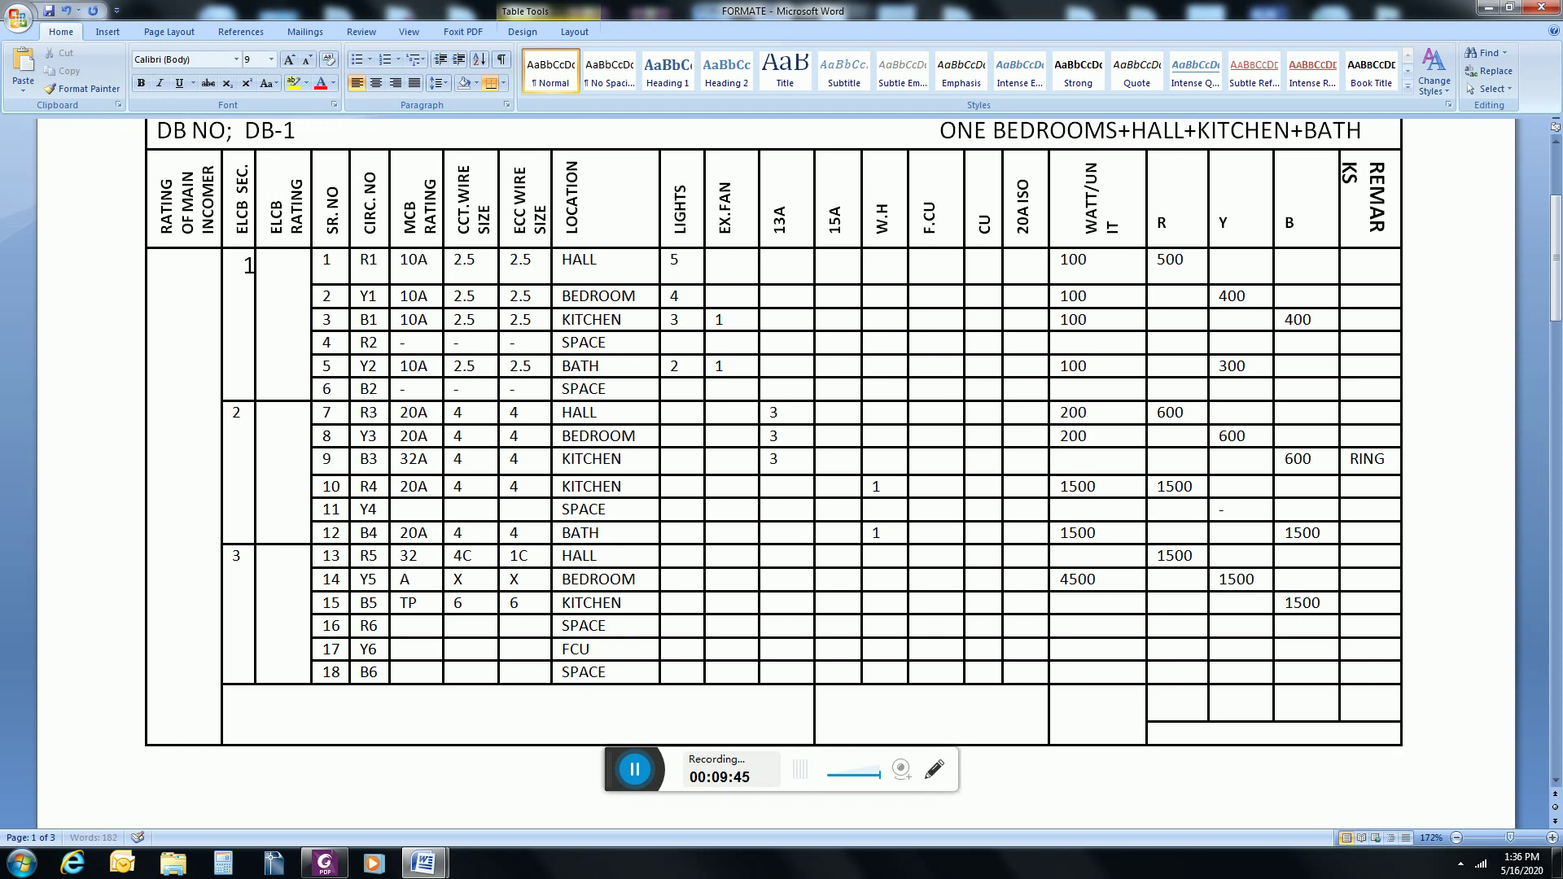
text(E)
Step: Enter MCB rating 20A, circuit wire size 4 and ECC wire size 4 for FCU circuit Y6
click(441, 651)
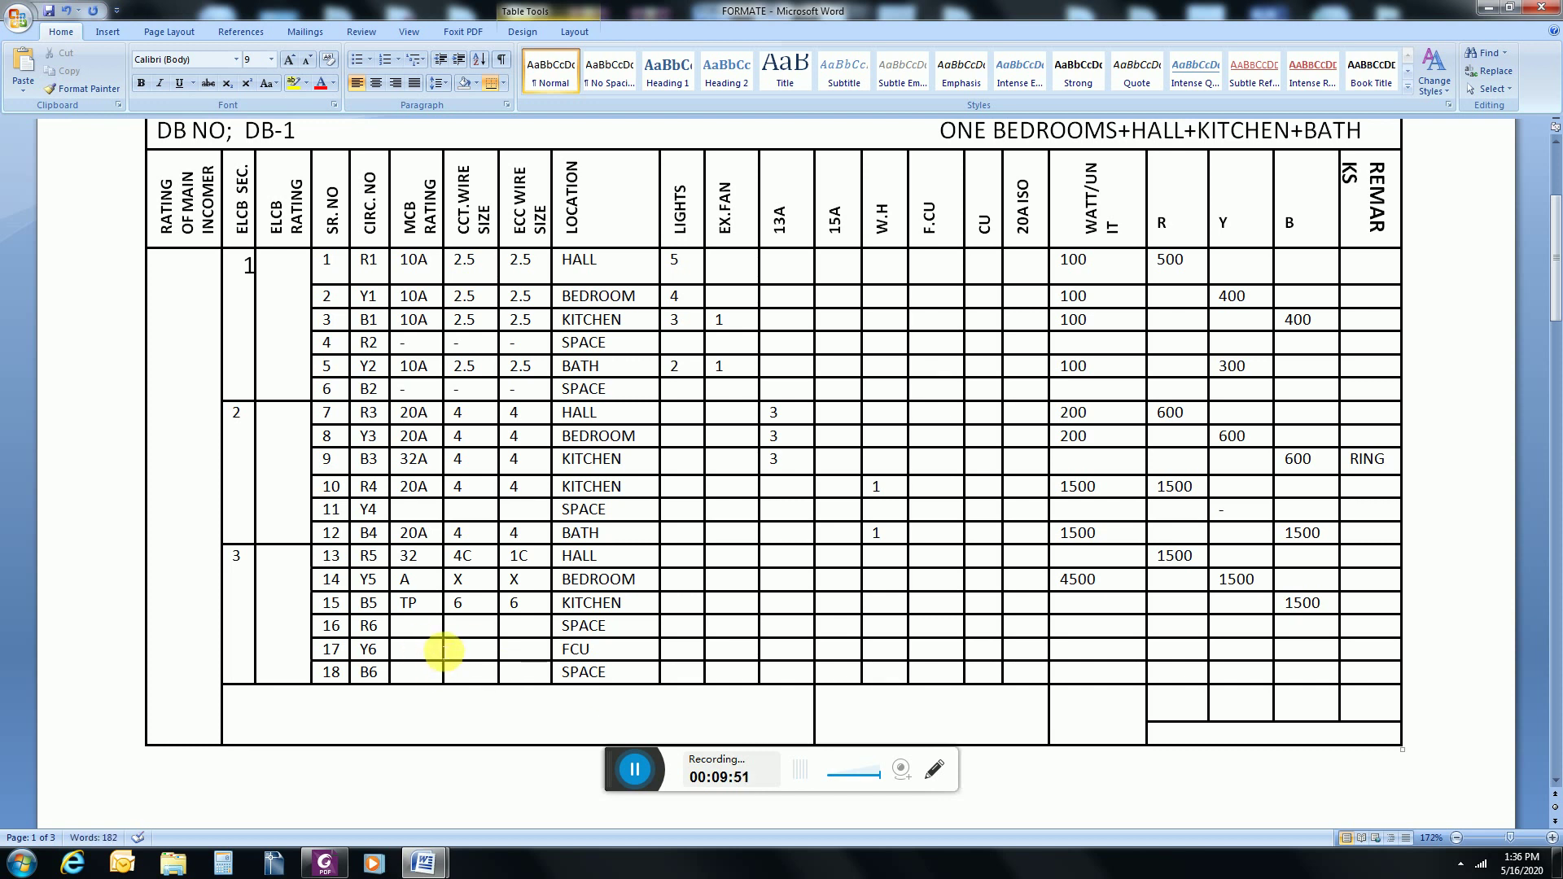
text(20A)
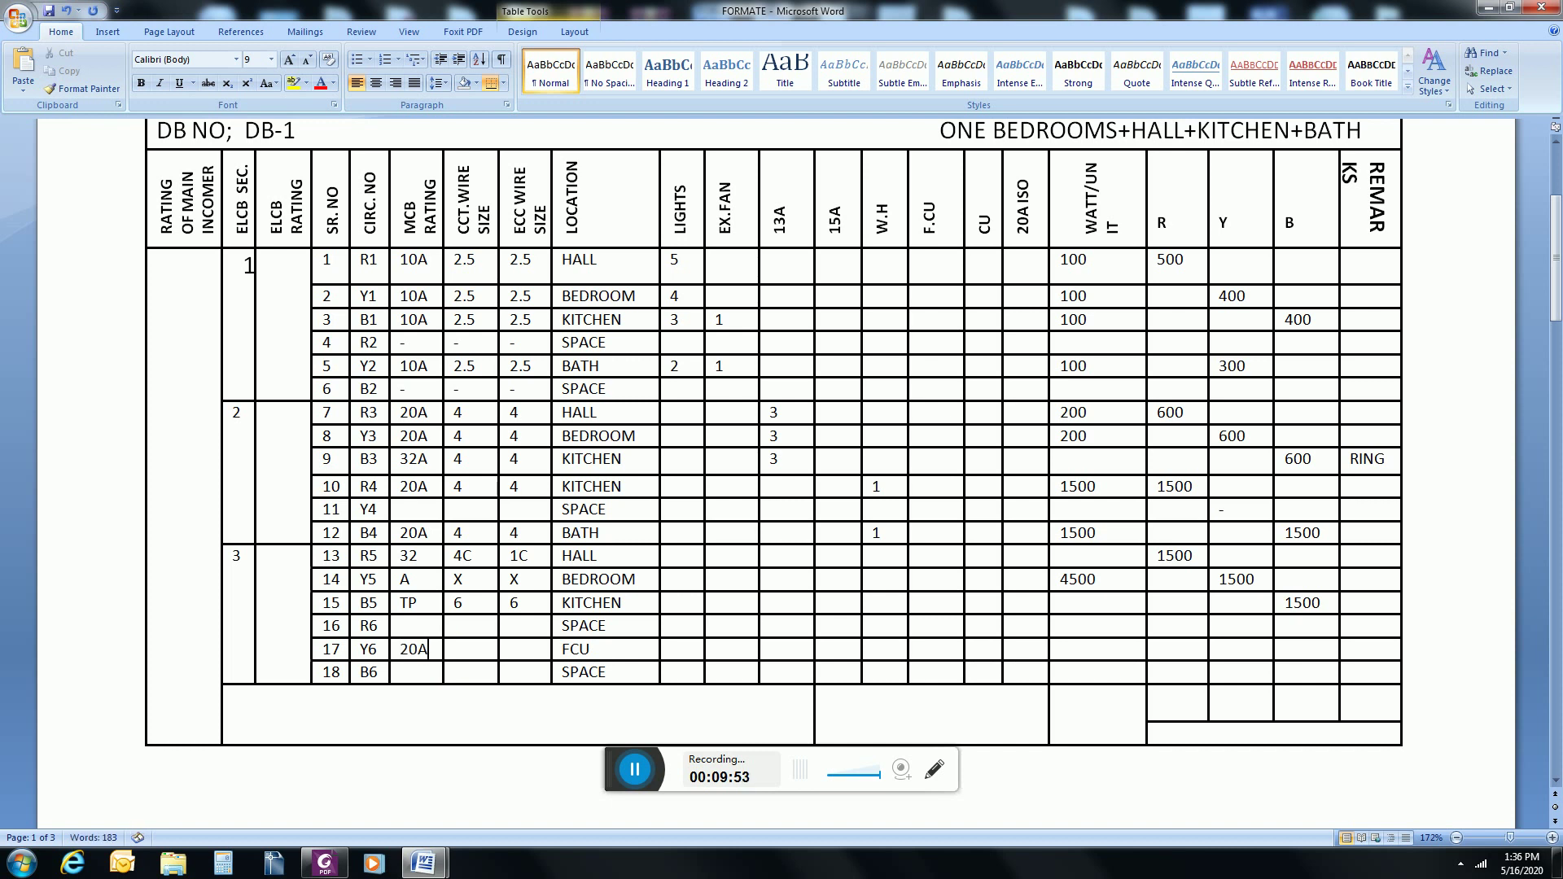
click(476, 652)
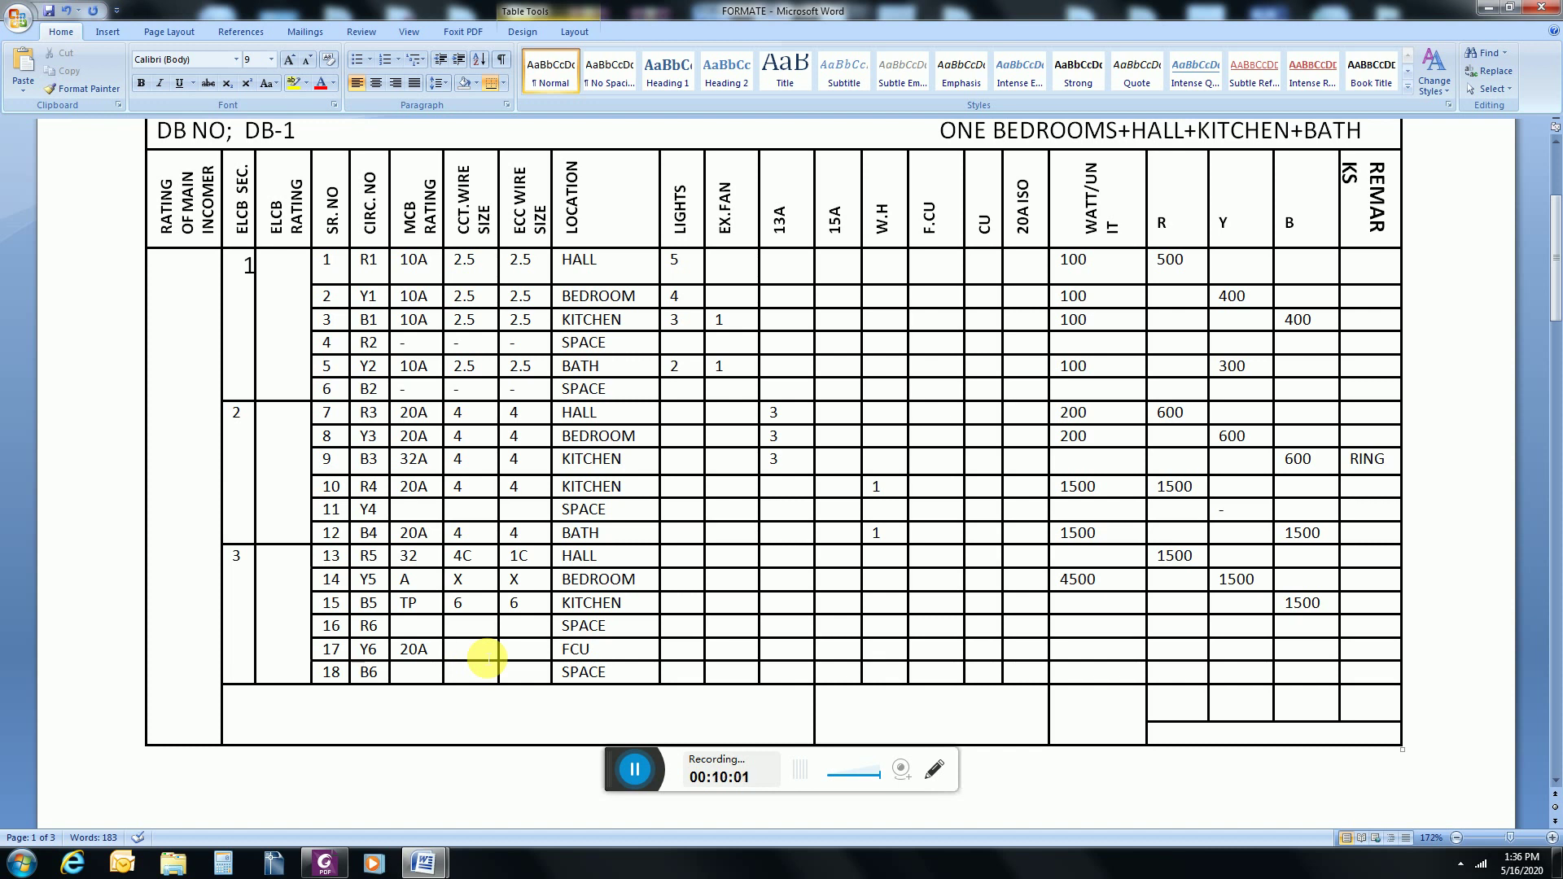
text(4)
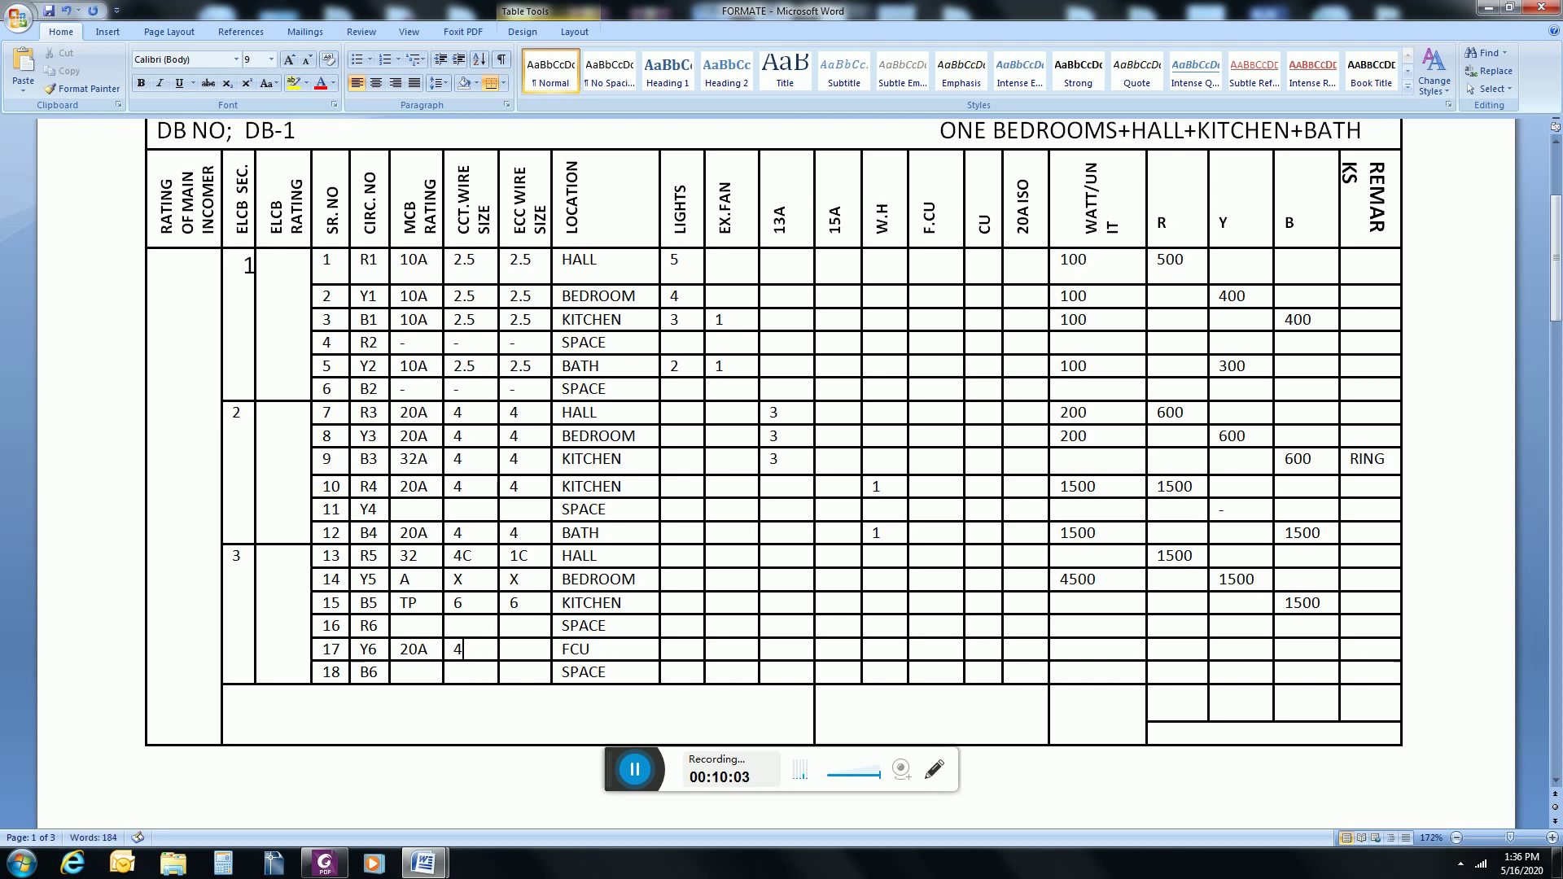
key(Tab)
text(4)
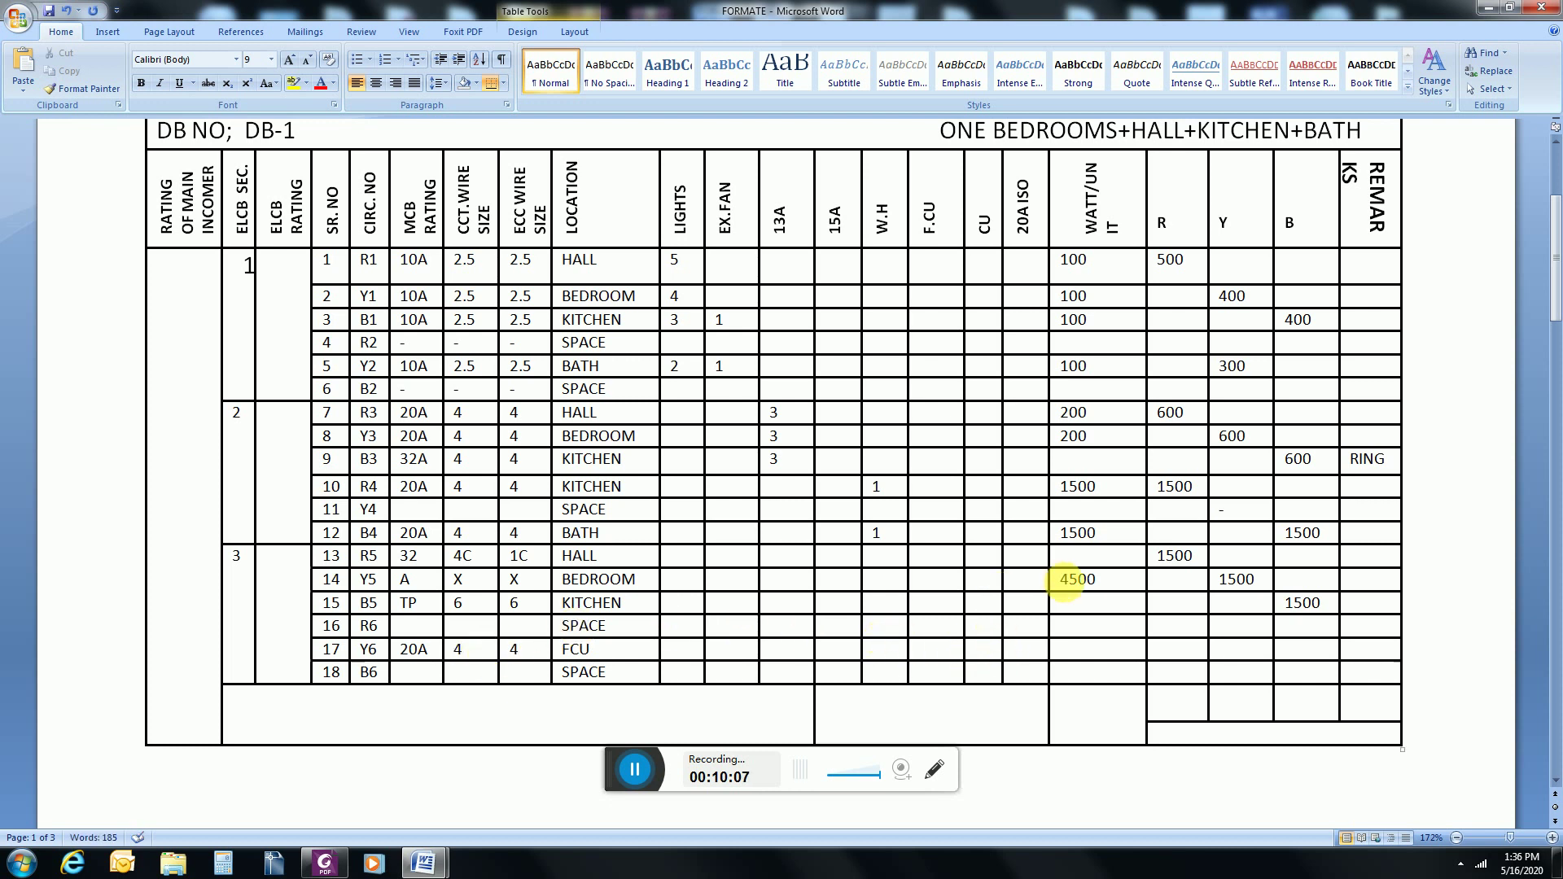
Step: Enter CU quantity 1 for circuit Y5, and F.CU quantity 1, watt per unit 500 and Y-phase load 500 for circuit Y6
click(979, 582)
text(1)
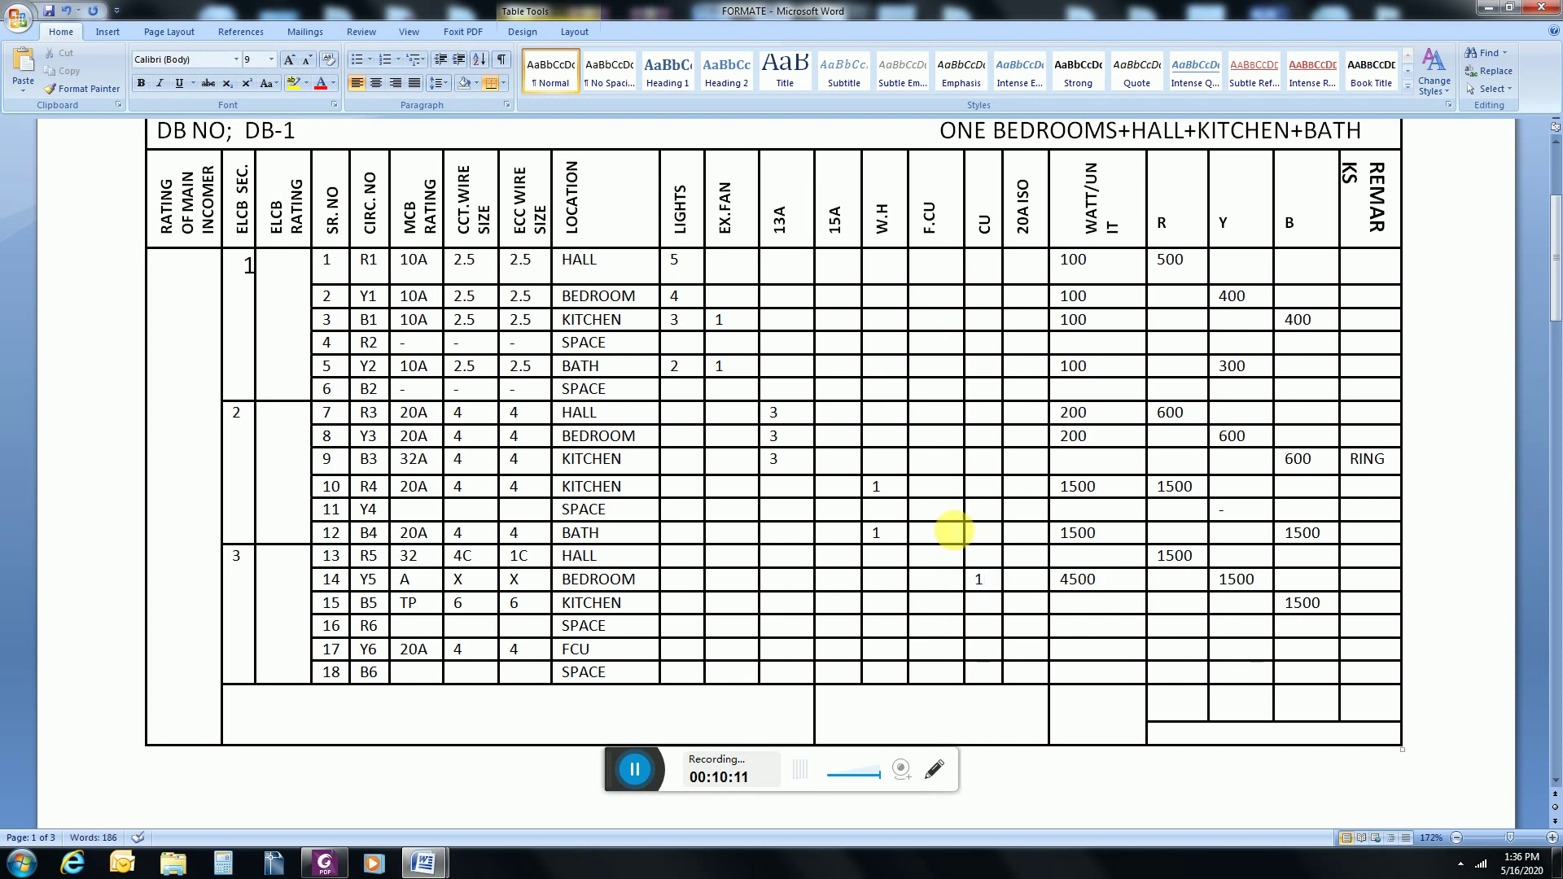
click(936, 645)
text(1)
click(1089, 651)
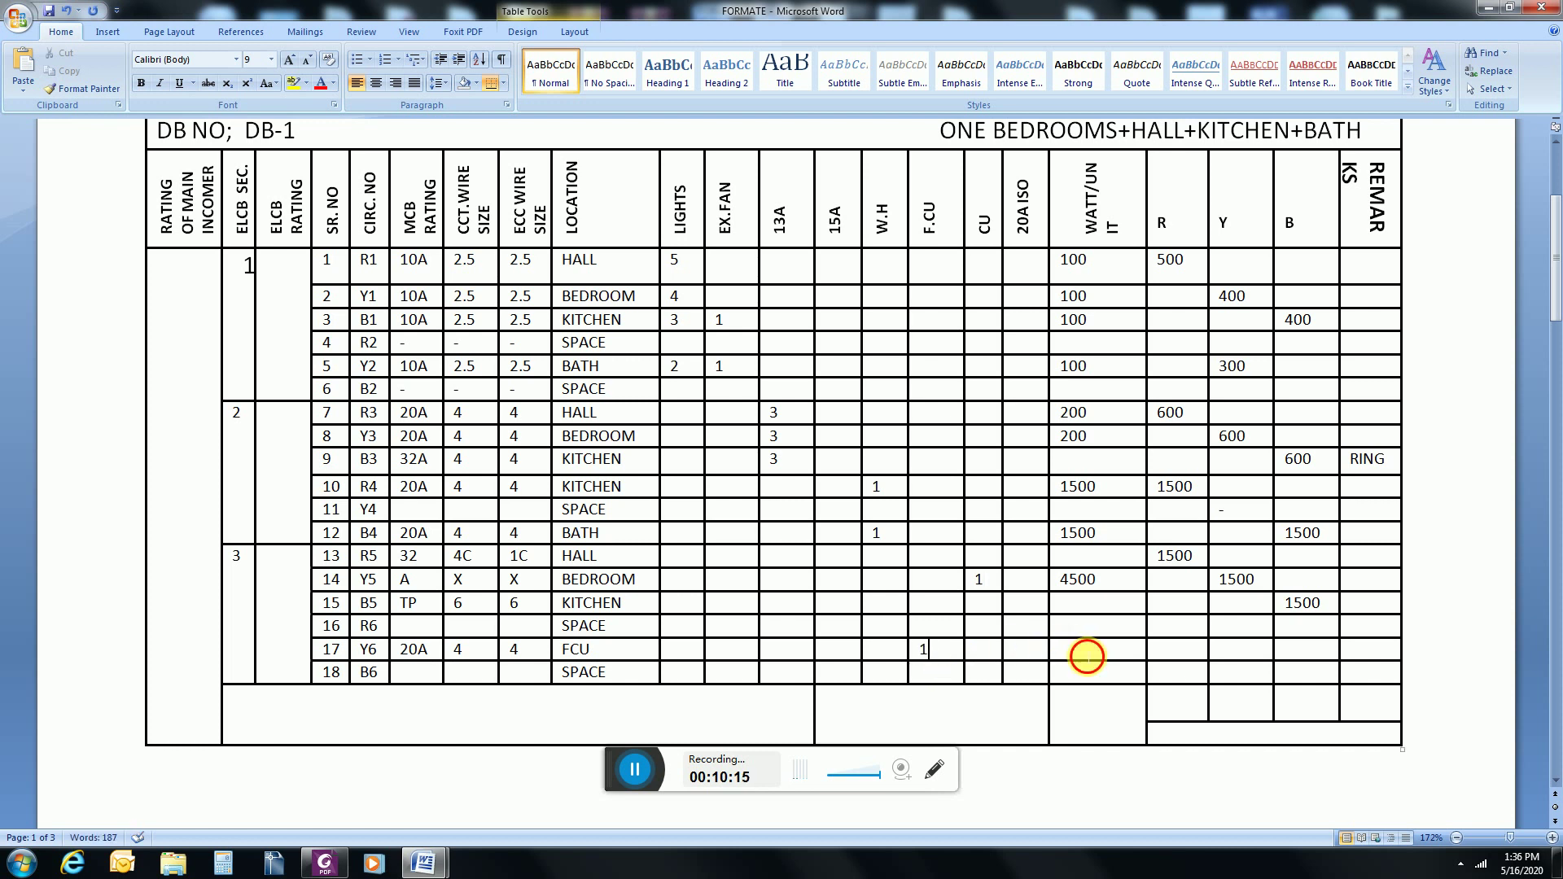
text(500)
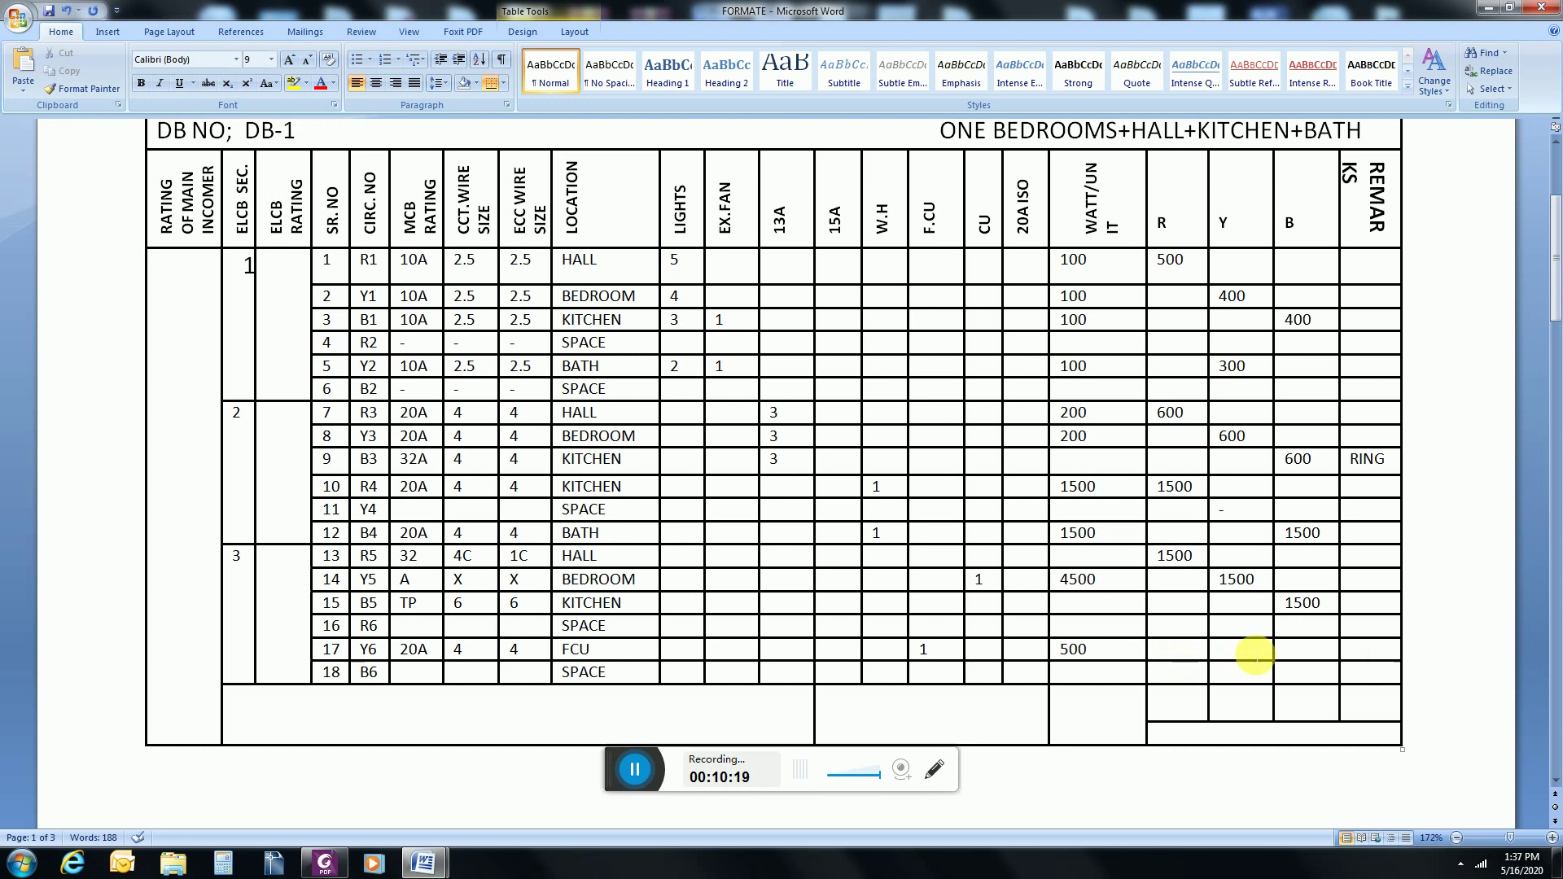
click(1254, 653)
text(500)
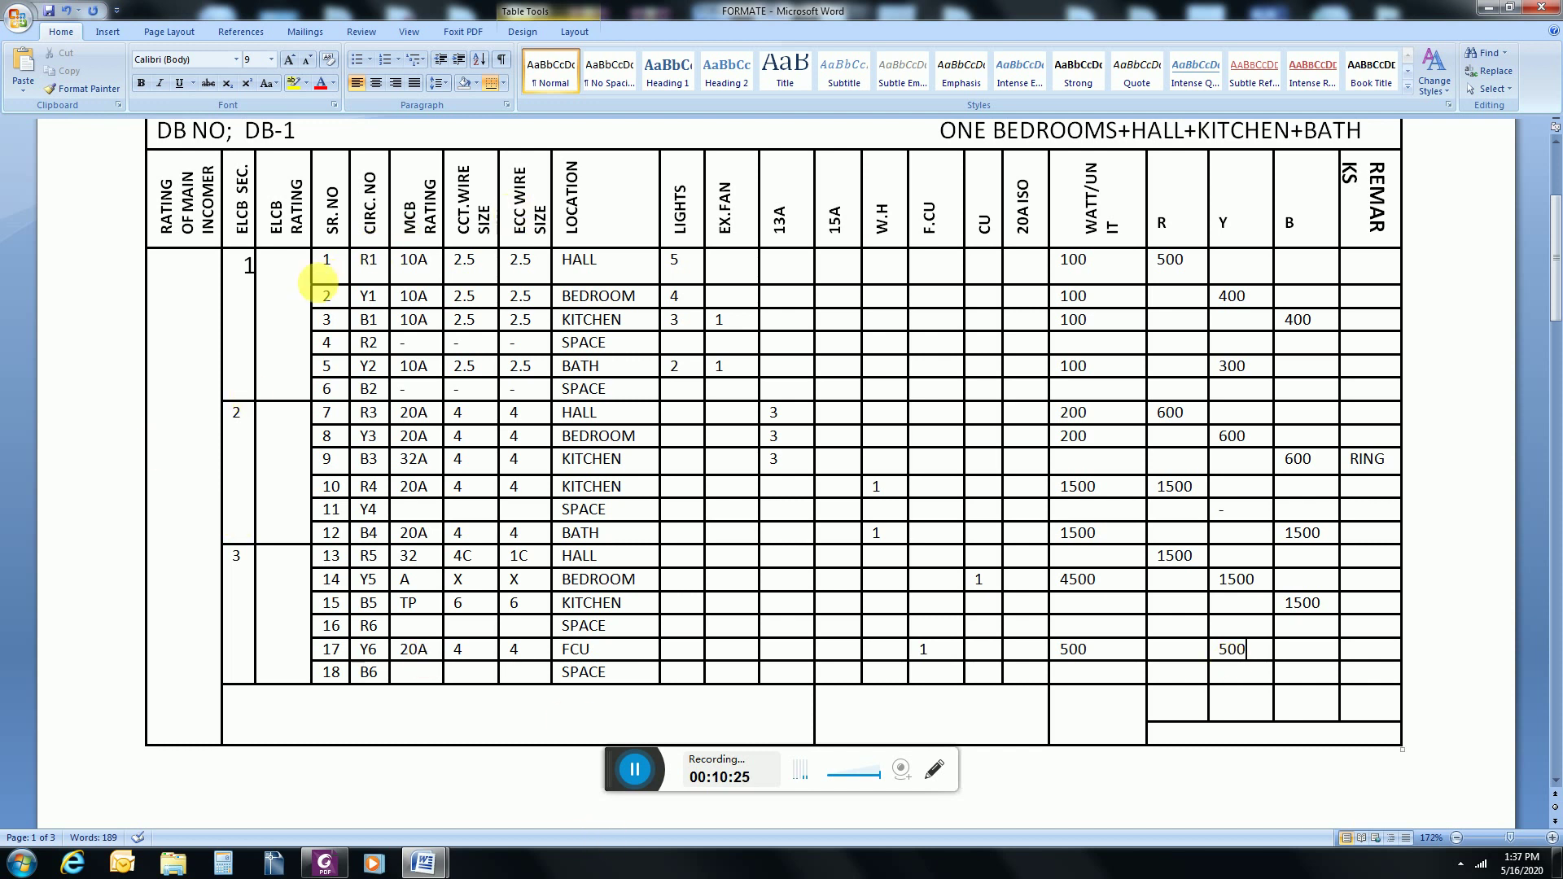
Step: Enter 40 A 4P and 100mA on two lines as the ELCB rating of section 1
click(301, 283)
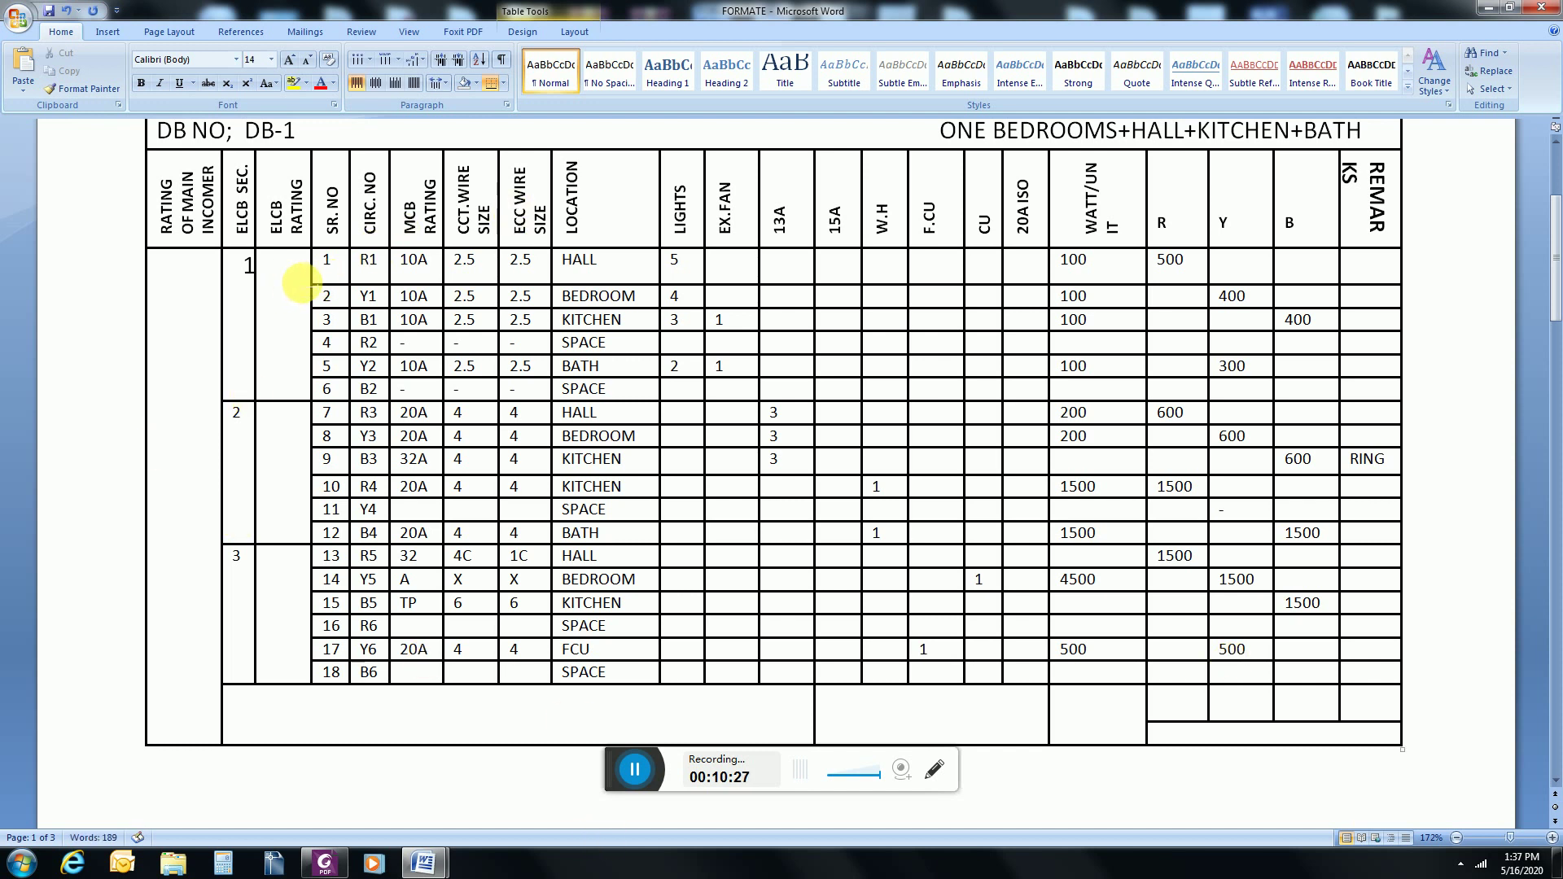
text(40 A)
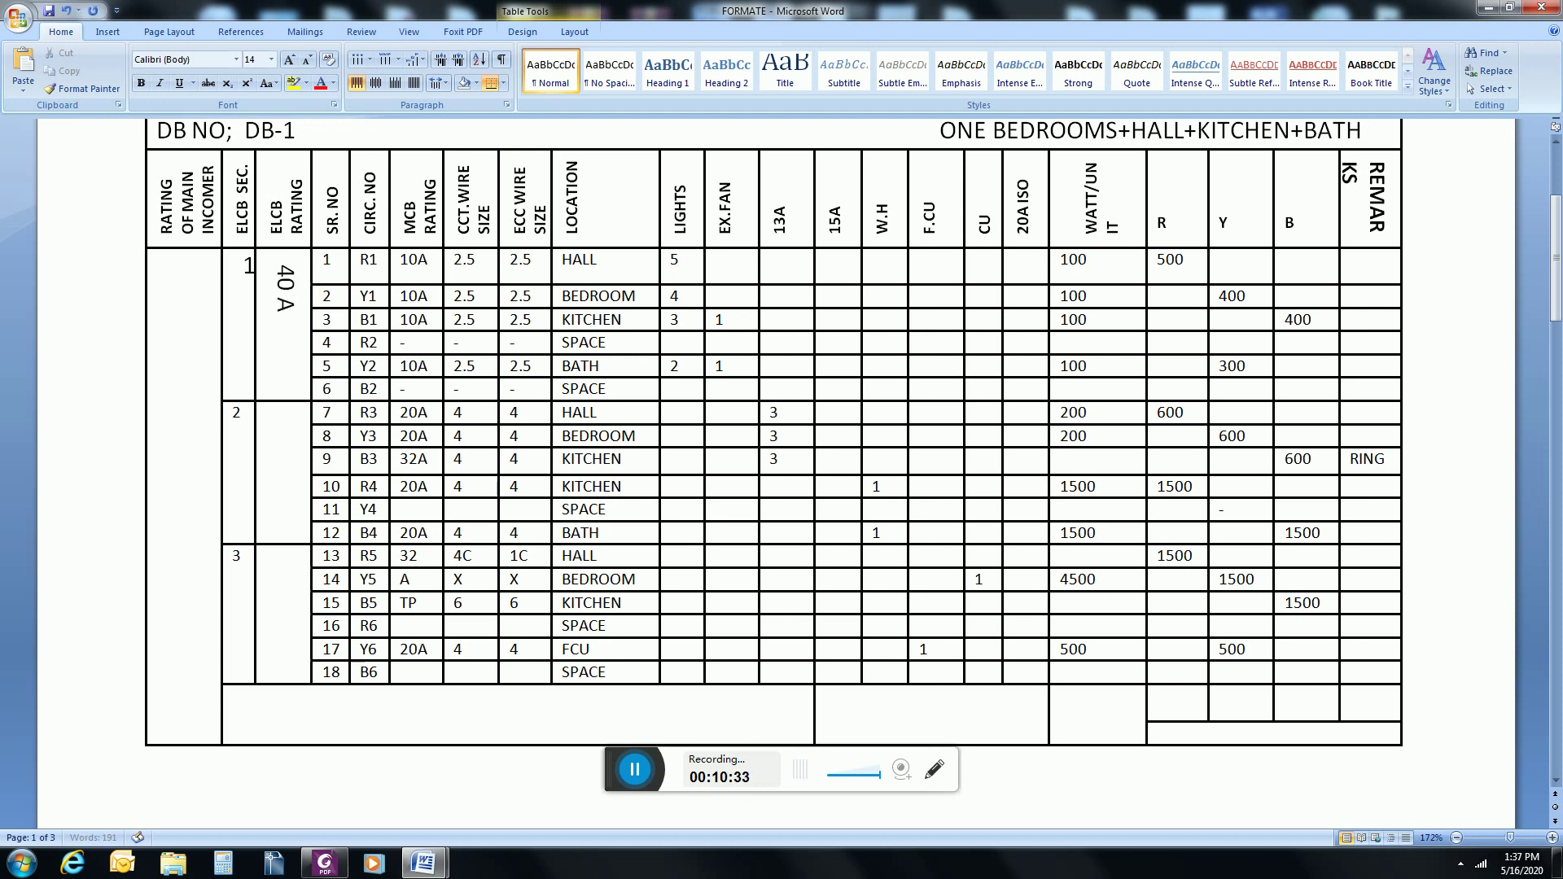
text( 4P)
key(Return)
text(100mA)
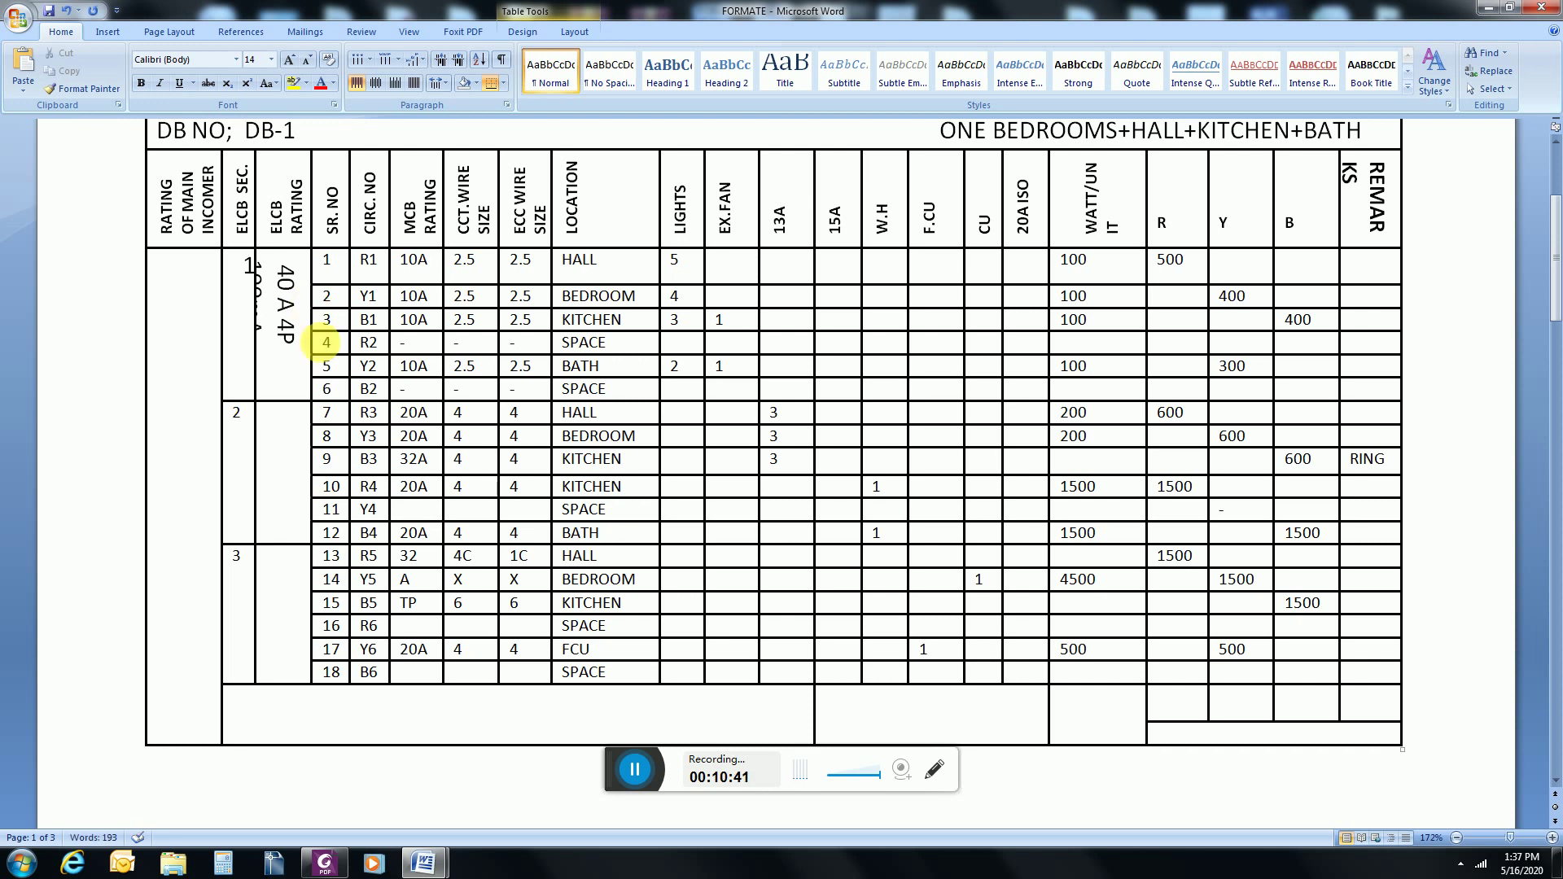
Step: Reduce the section 1 ELCB rating text, setting 40 A 4P to font size 9 and 100mA to size 10
drag(286, 352, 283, 262)
click(259, 266)
click(271, 59)
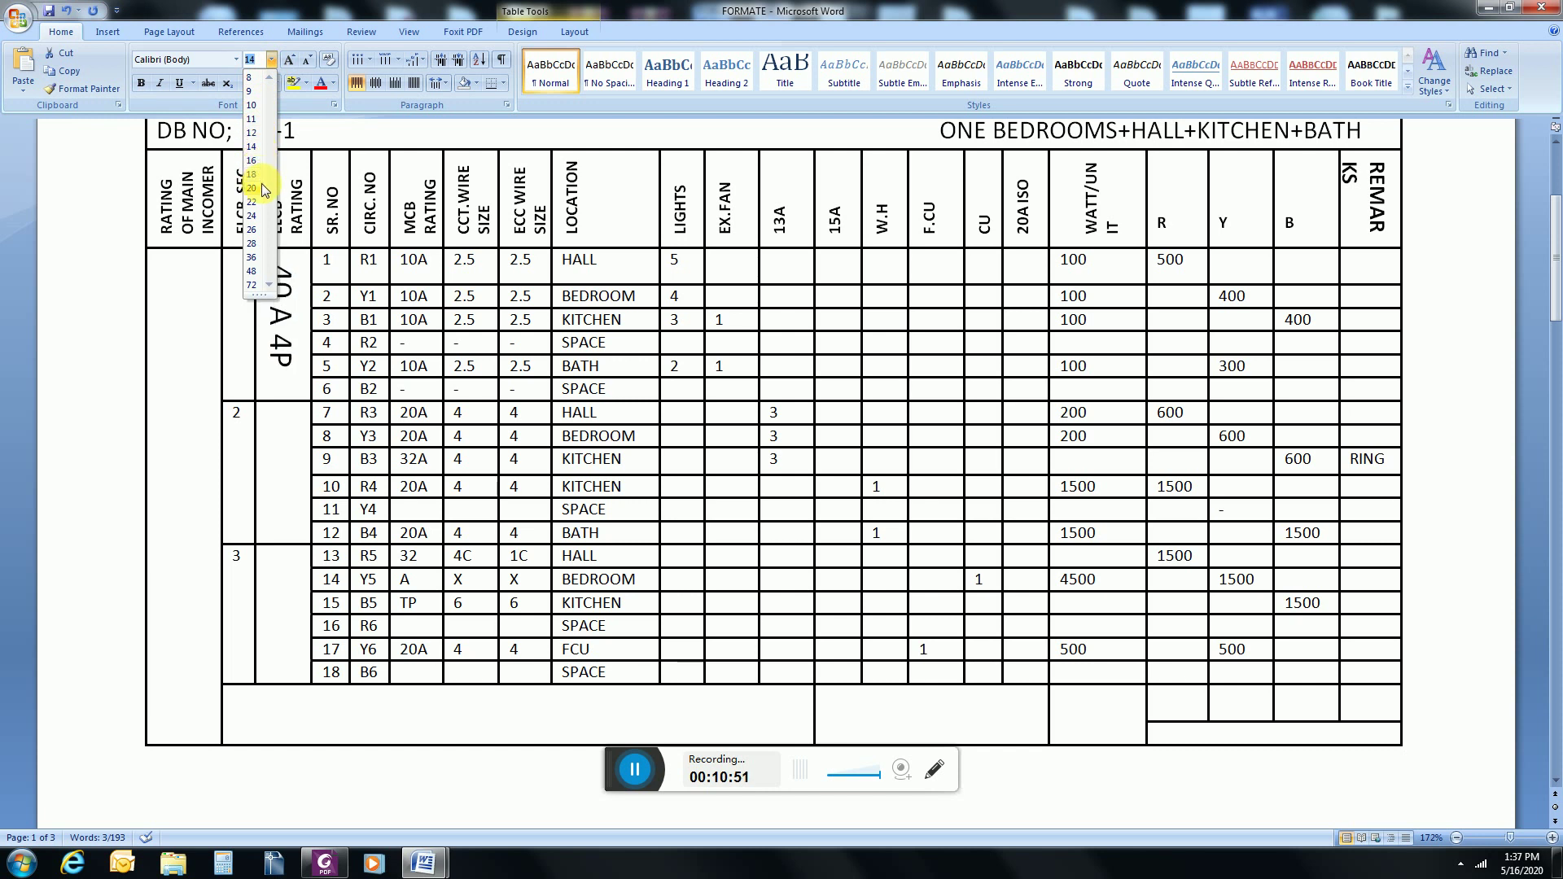
click(257, 95)
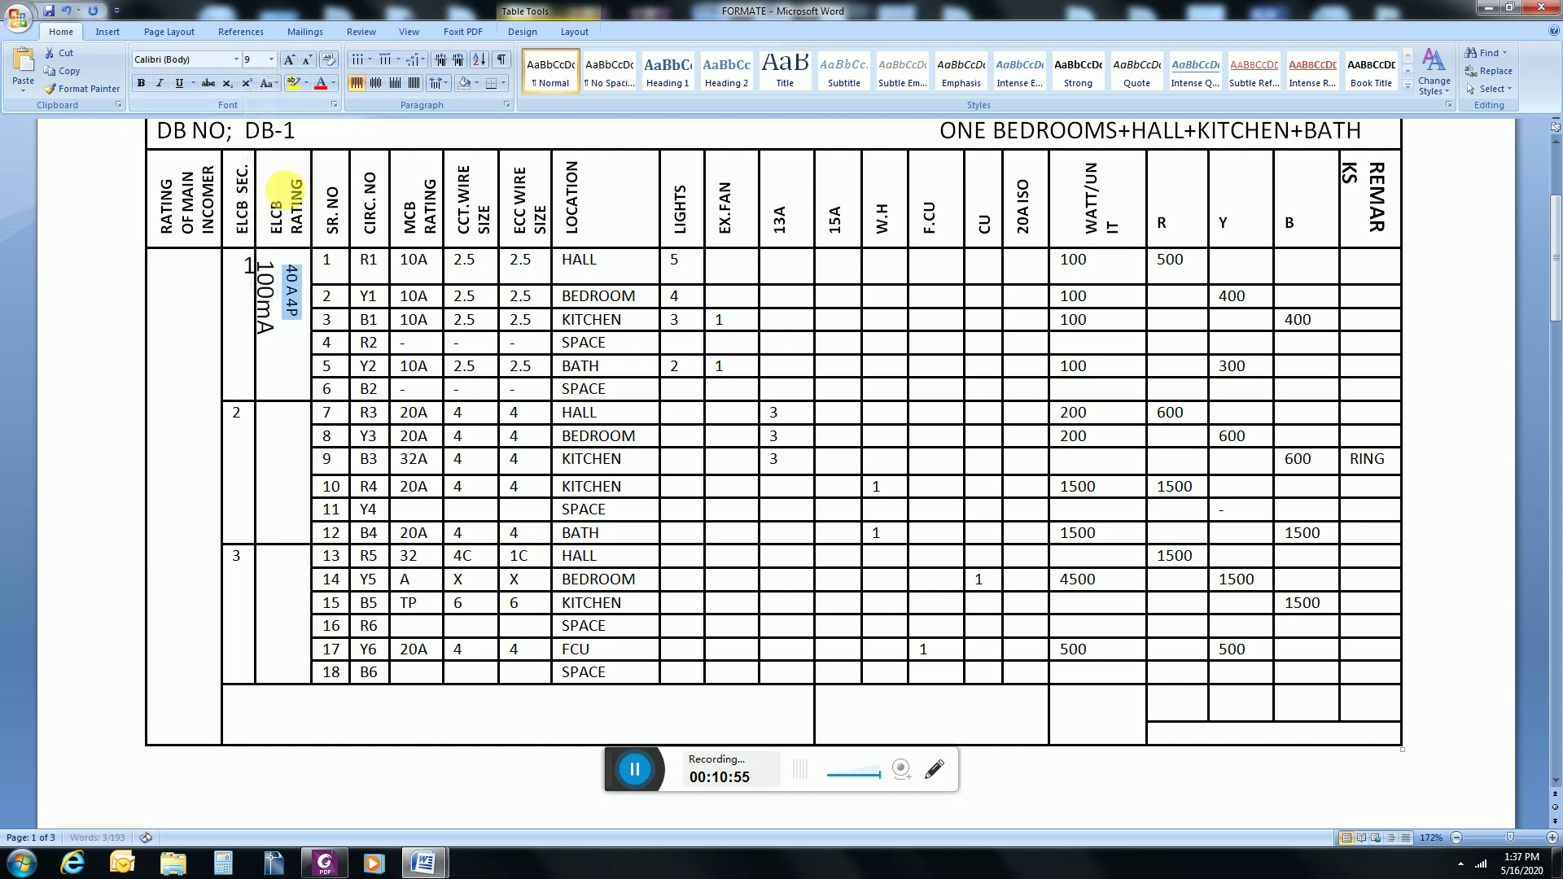
click(267, 334)
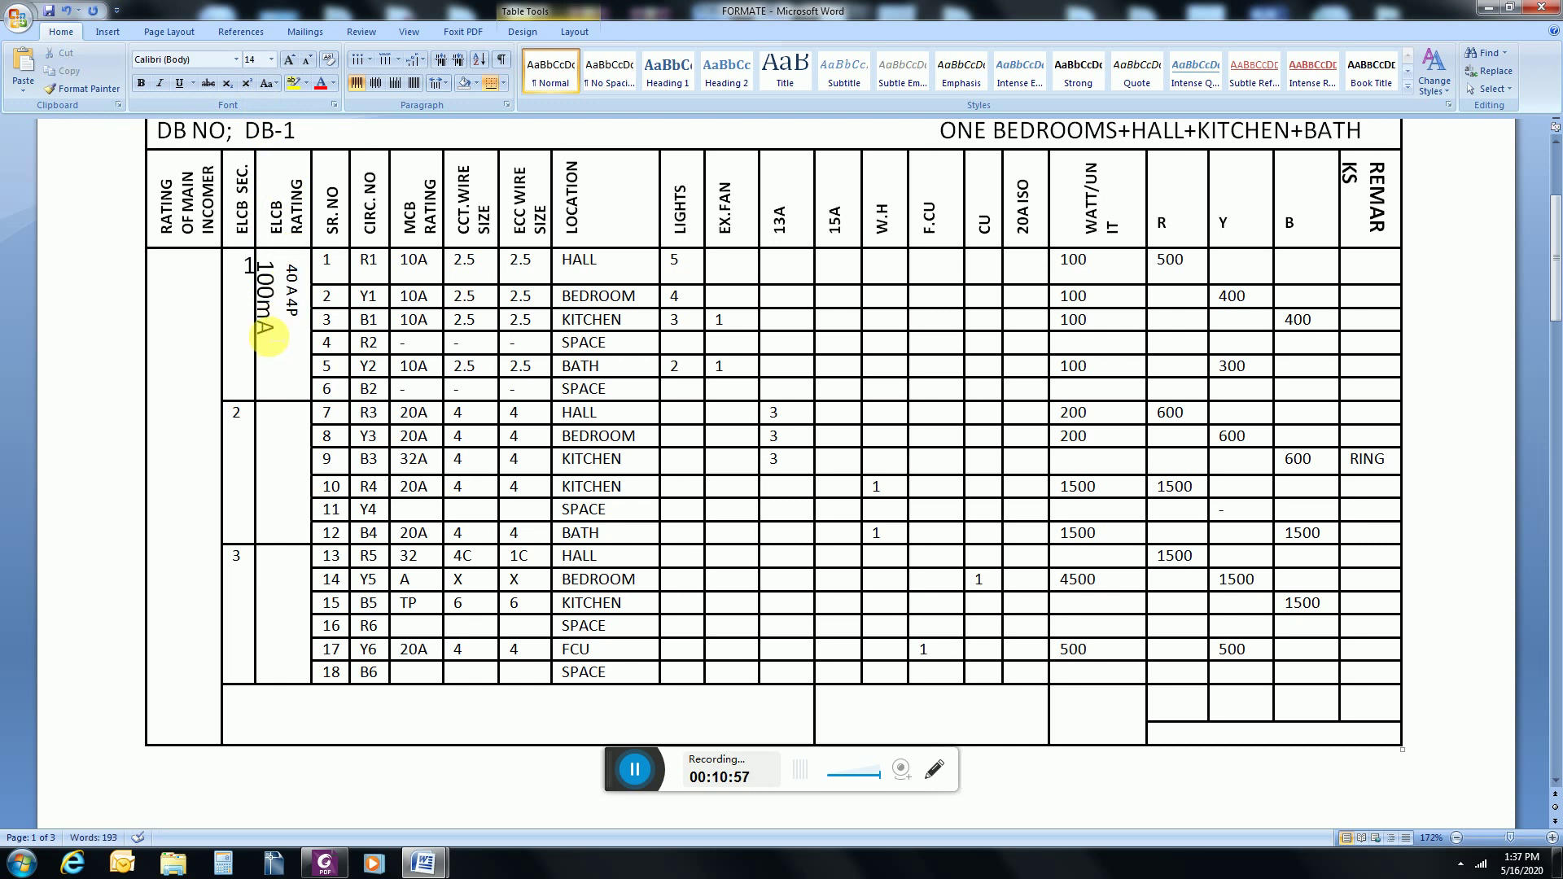
drag(267, 334, 267, 262)
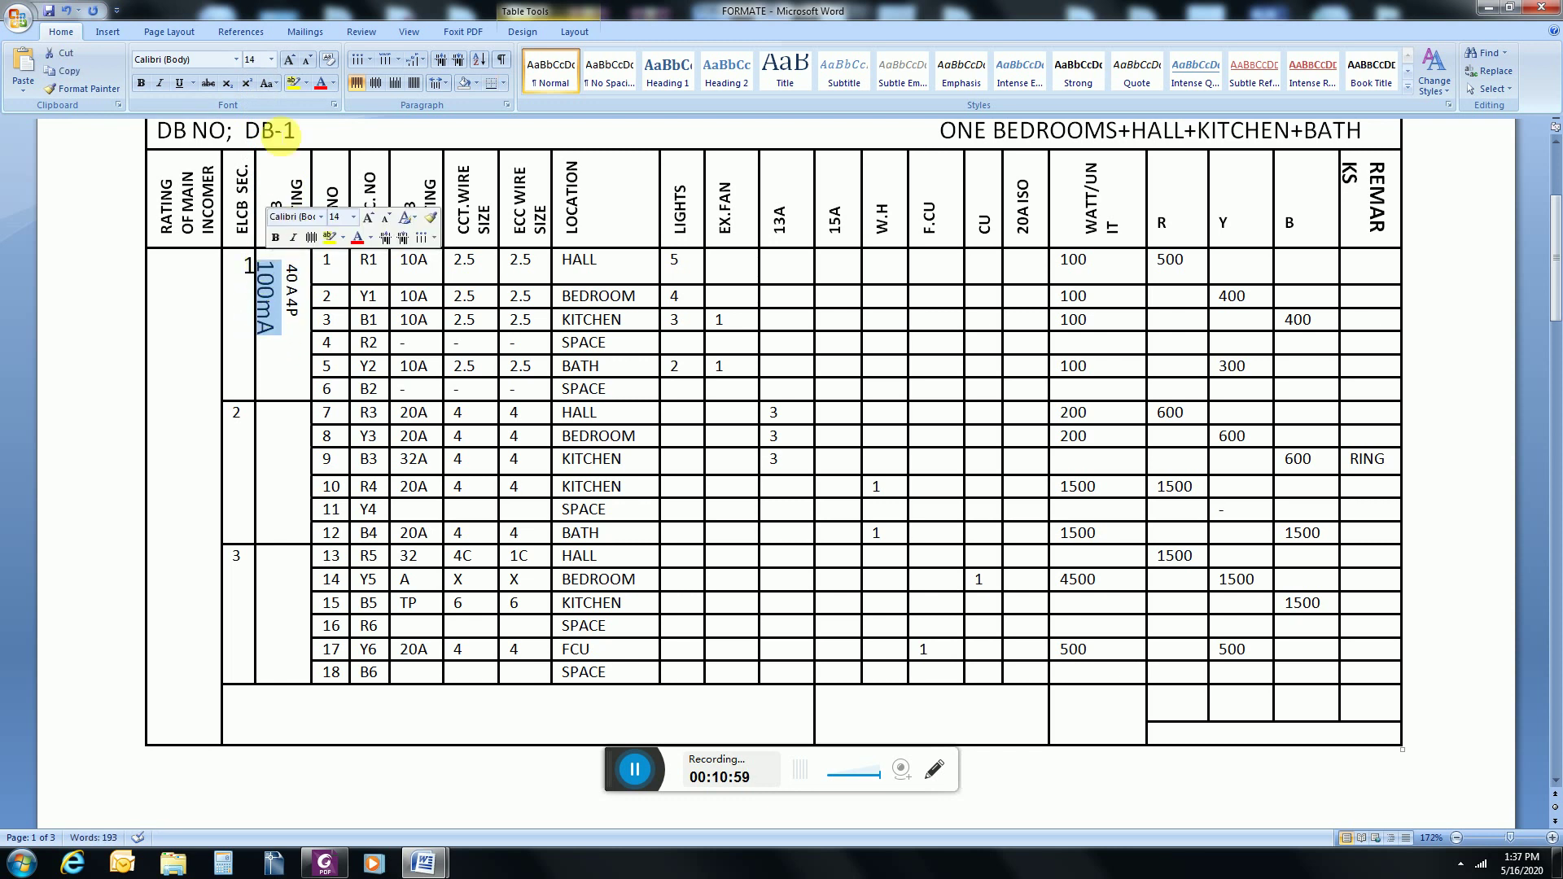
click(270, 59)
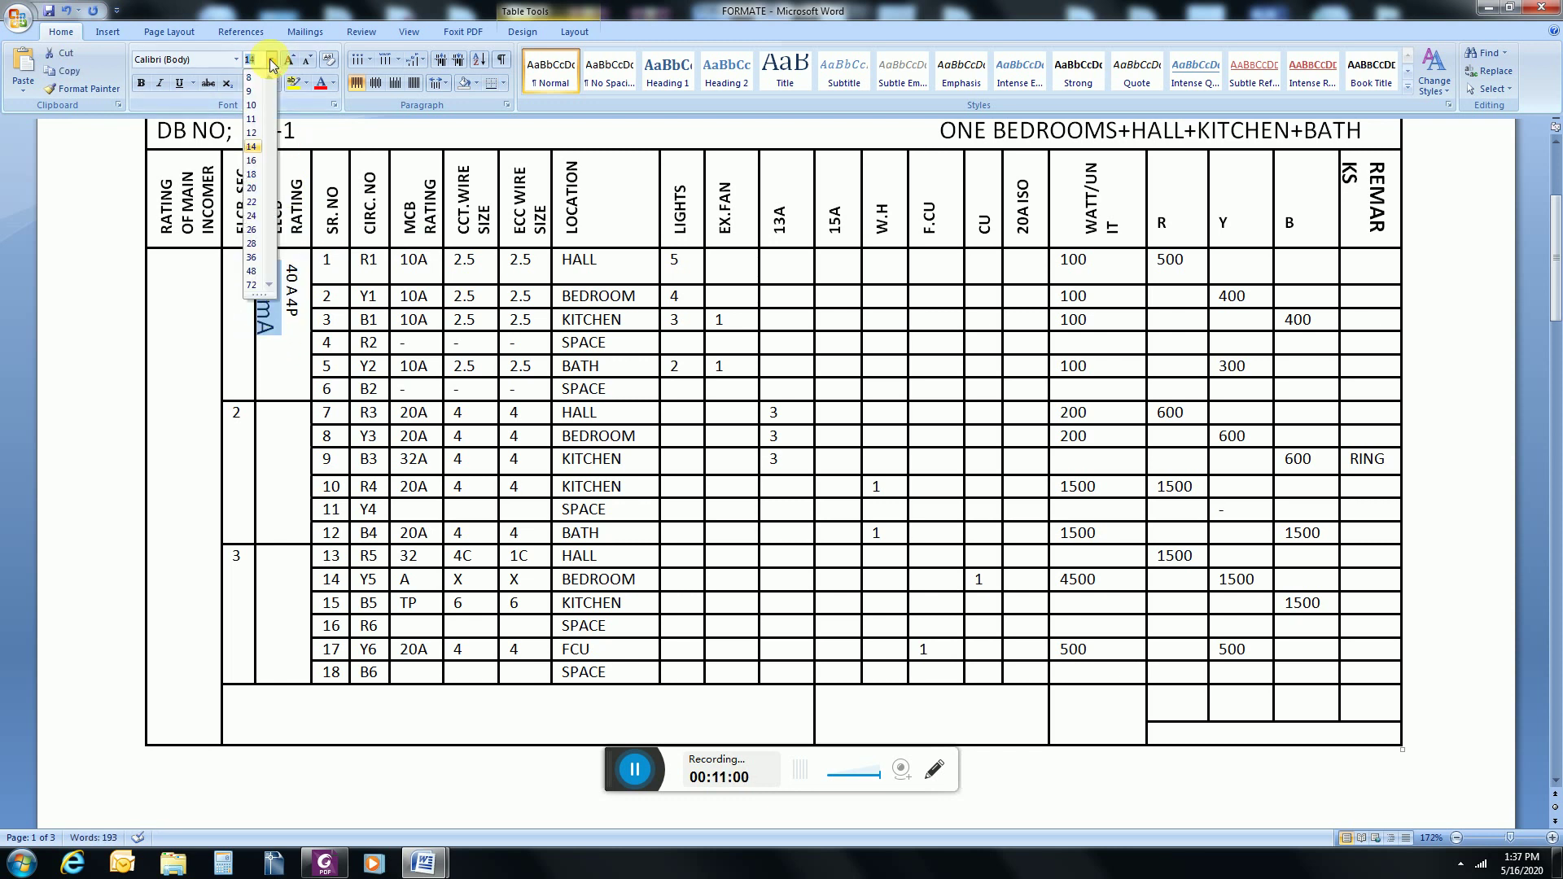
click(255, 107)
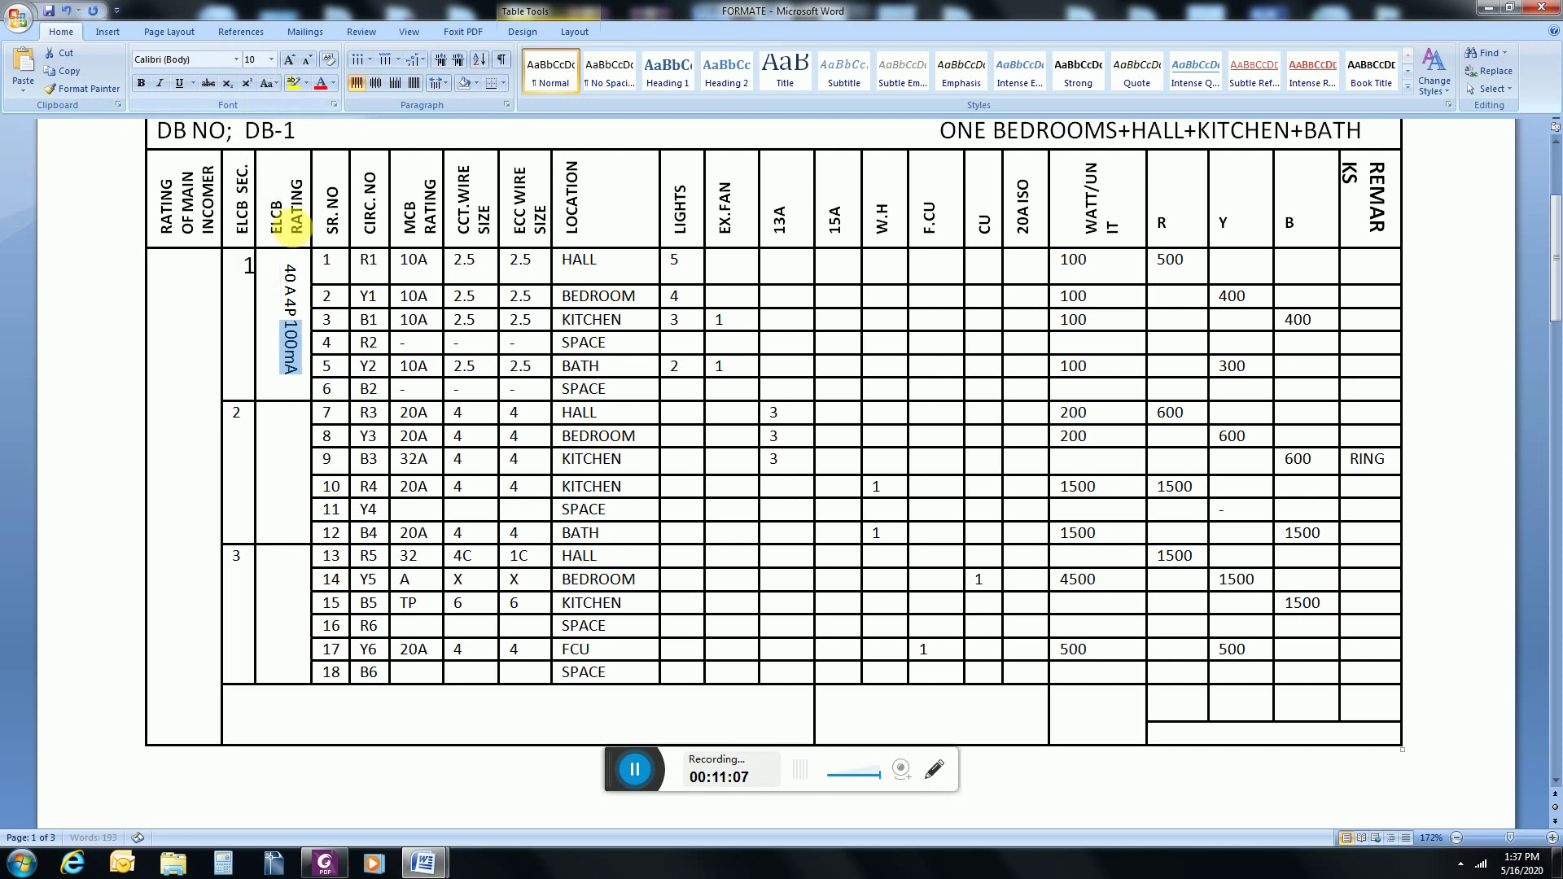
Step: Copy the section 1 ELCB rating into the section 2 rating cell and turn its text to run vertically
drag(292, 374, 290, 269)
right_click(294, 276)
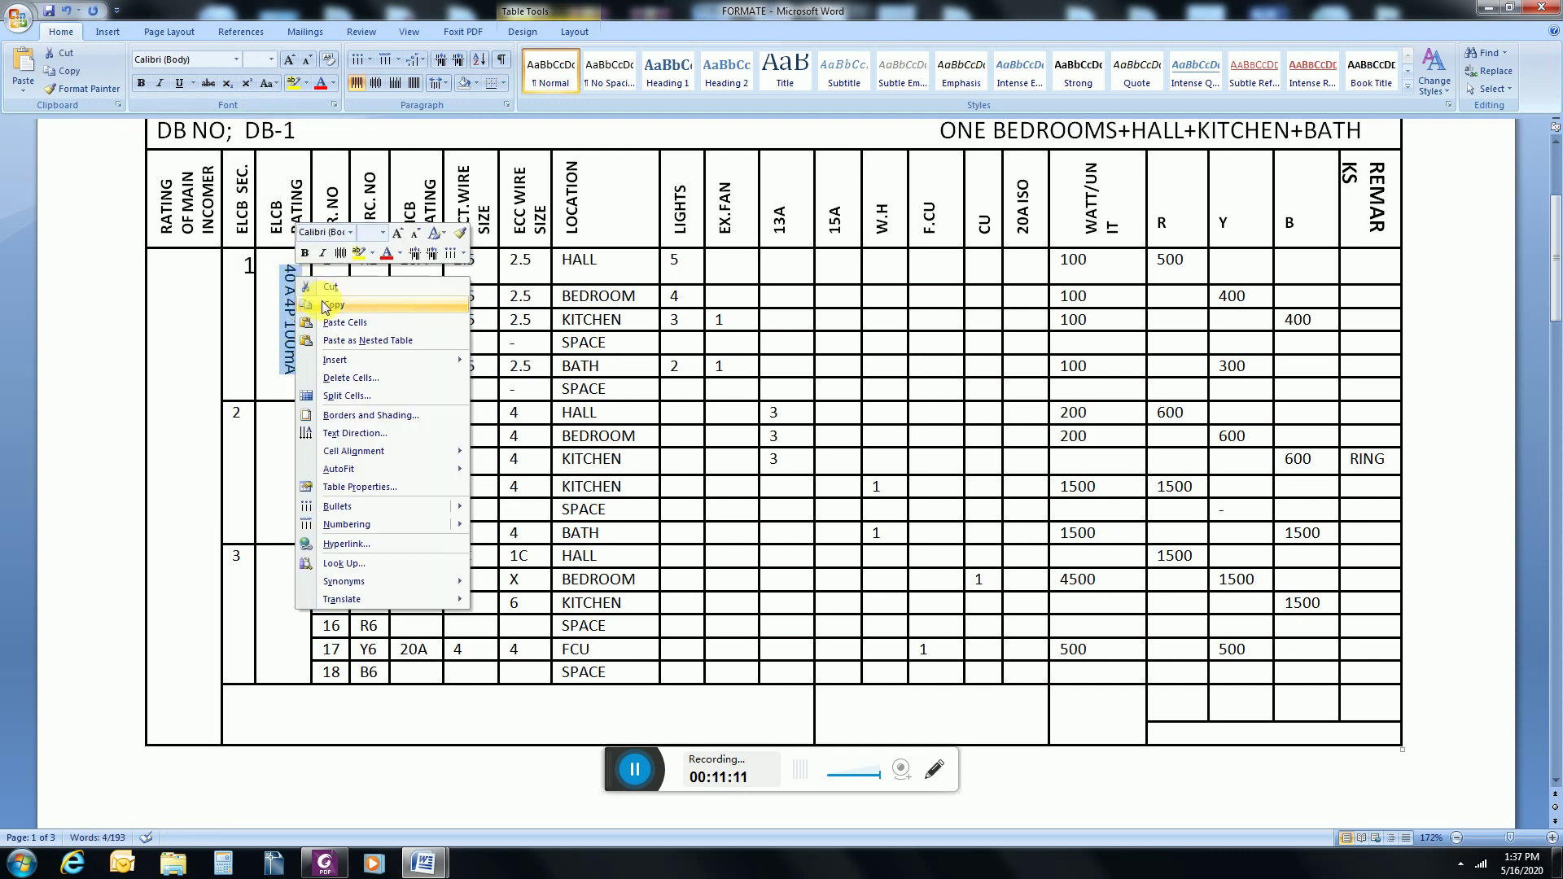
click(328, 307)
click(280, 417)
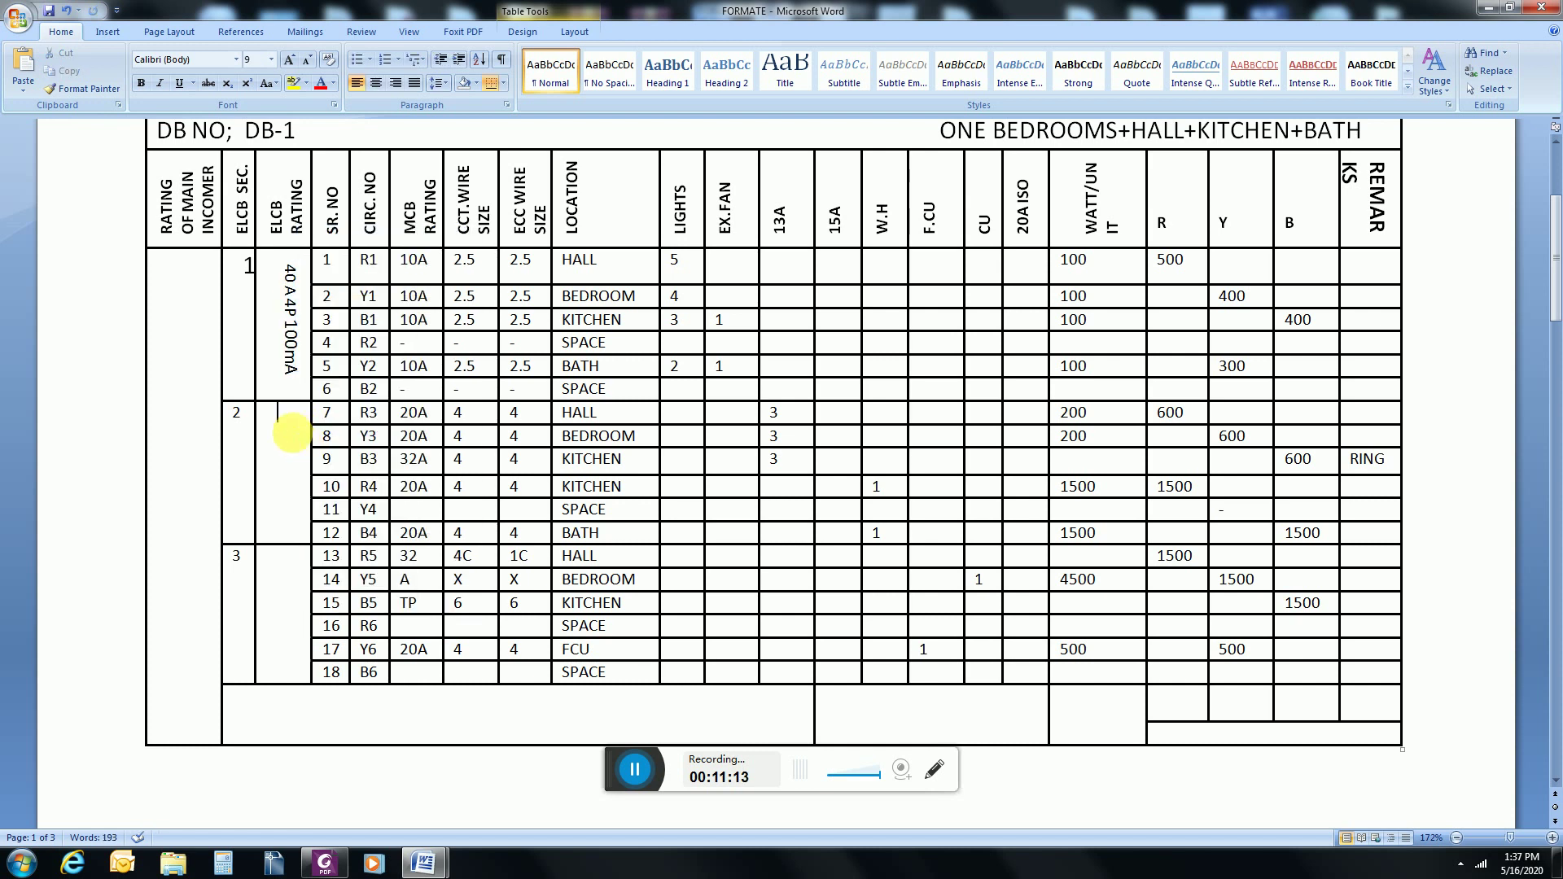
right_click(295, 435)
click(332, 479)
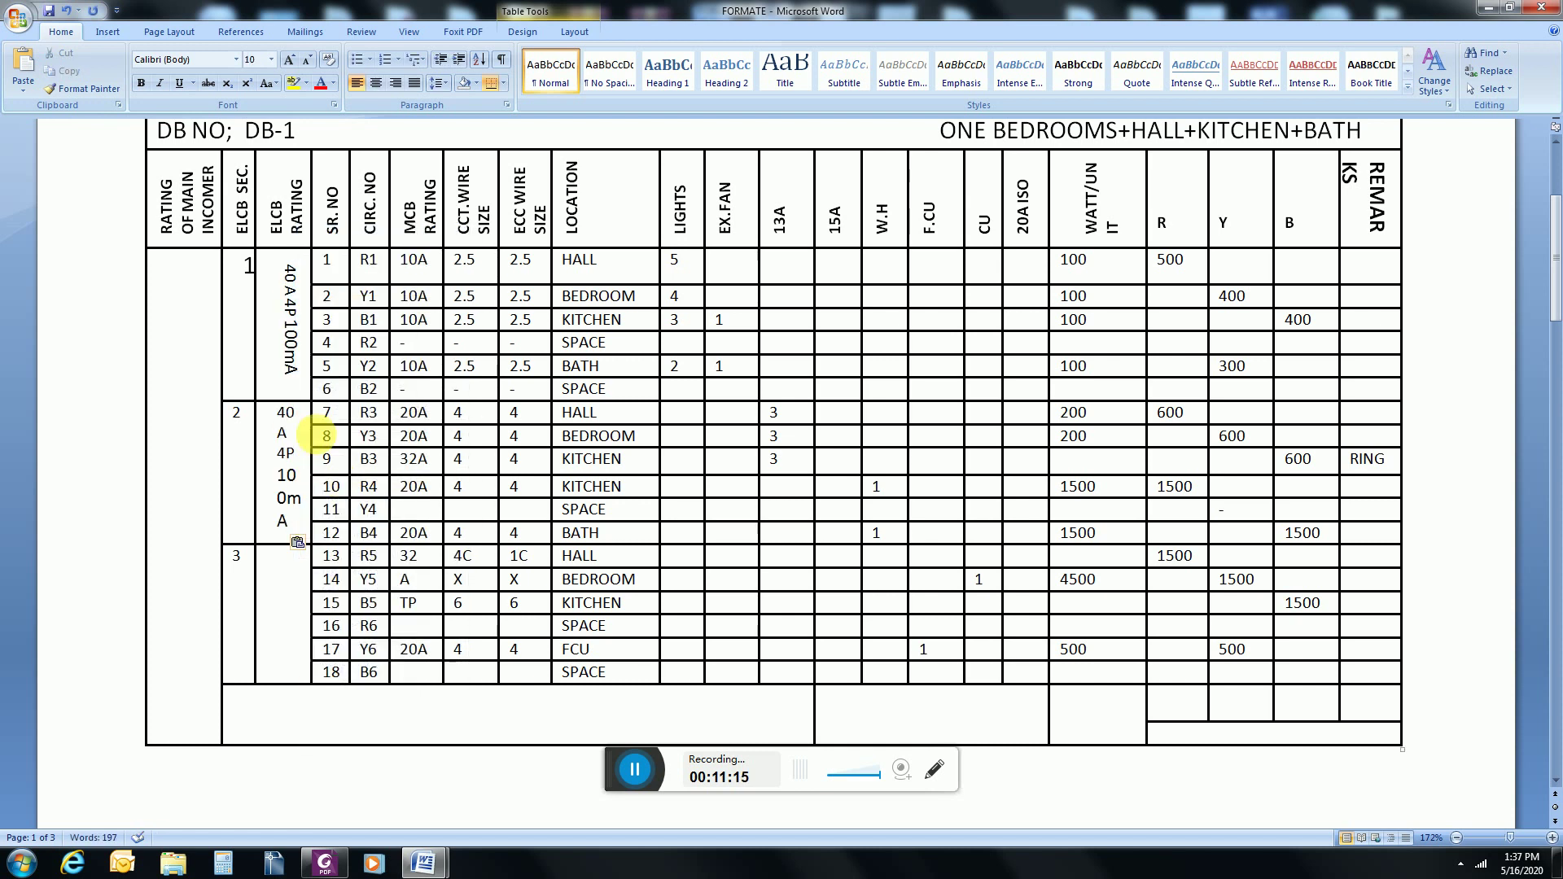
drag(293, 523, 284, 409)
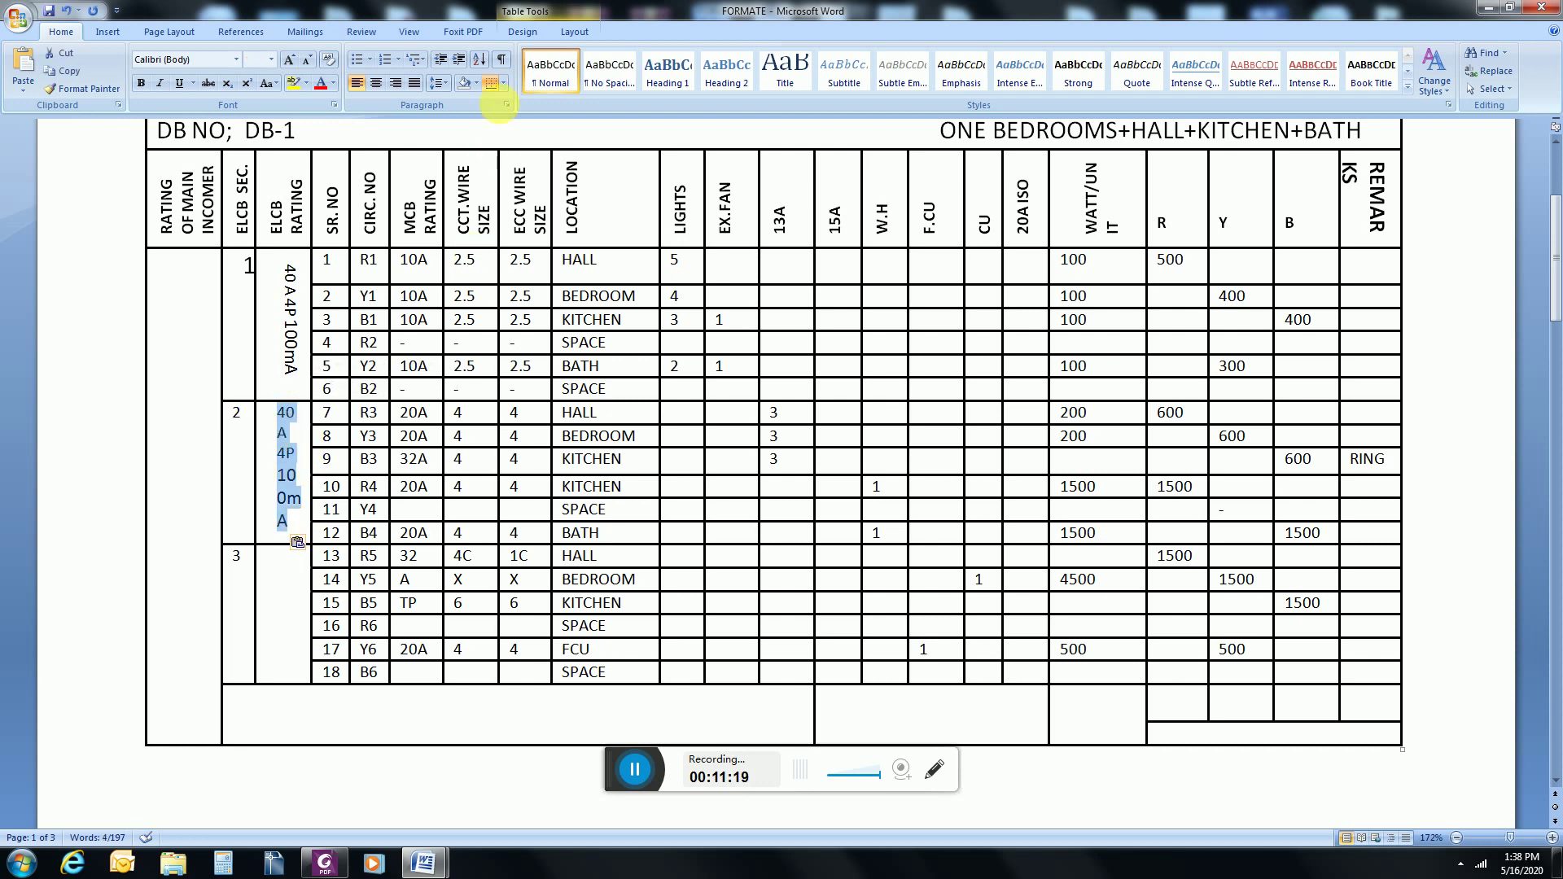
click(574, 32)
click(787, 68)
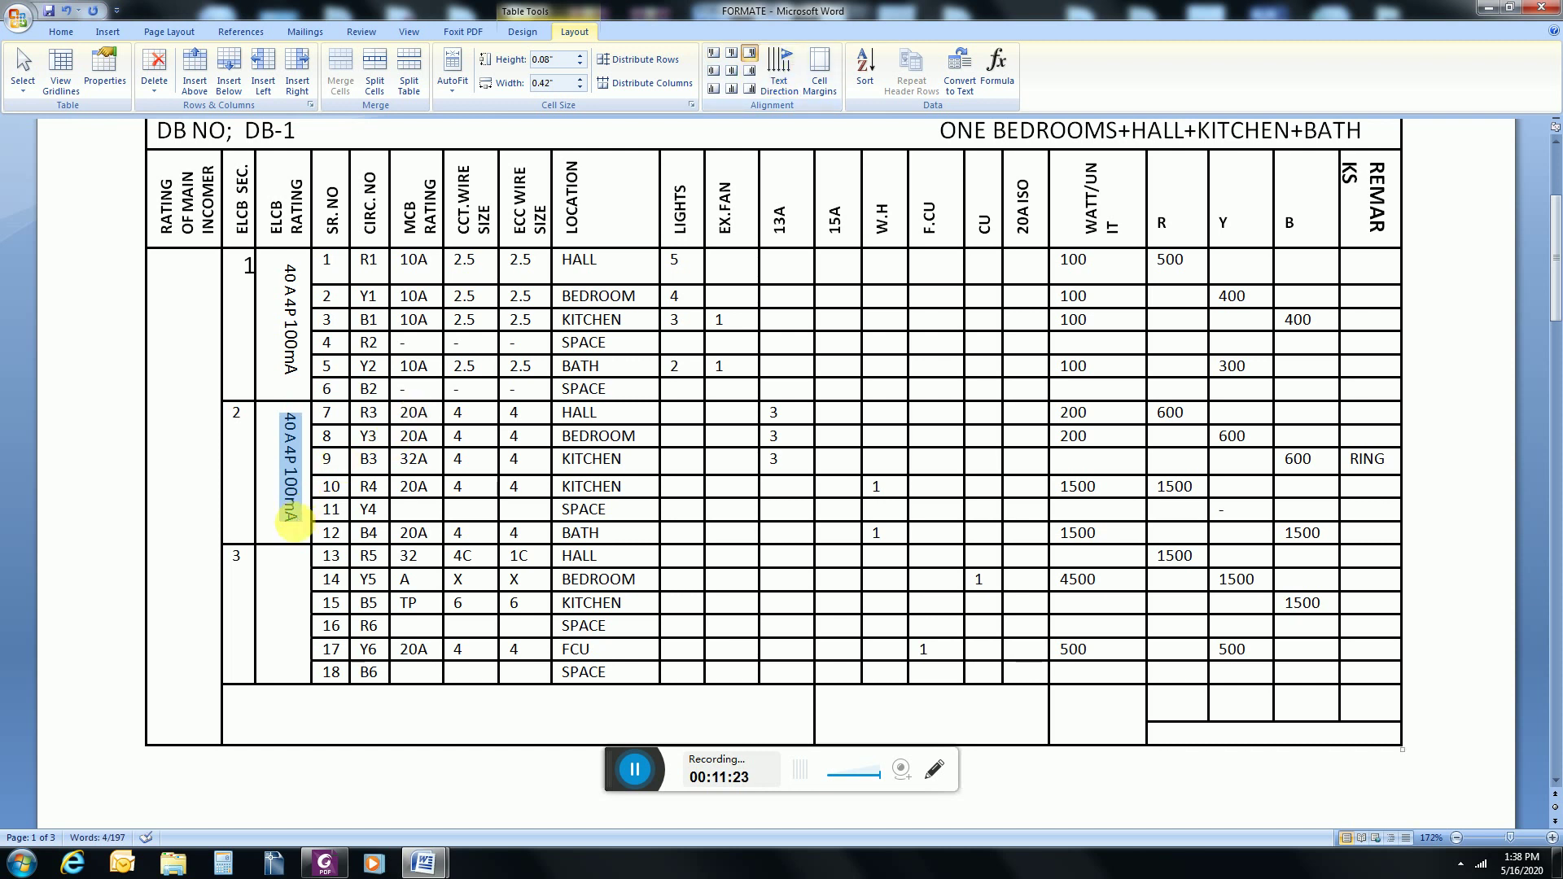
Step: Replace the 40 A 4P part of section 2's ELCB rating with 40A4P, without inner spaces
click(291, 527)
click(291, 471)
key(BackSpace)
key(BackSpace)
key(BackSpace)
key(BackSpace)
key(BackSpace)
key(BackSpace)
key(BackSpace)
key(BackSpace)
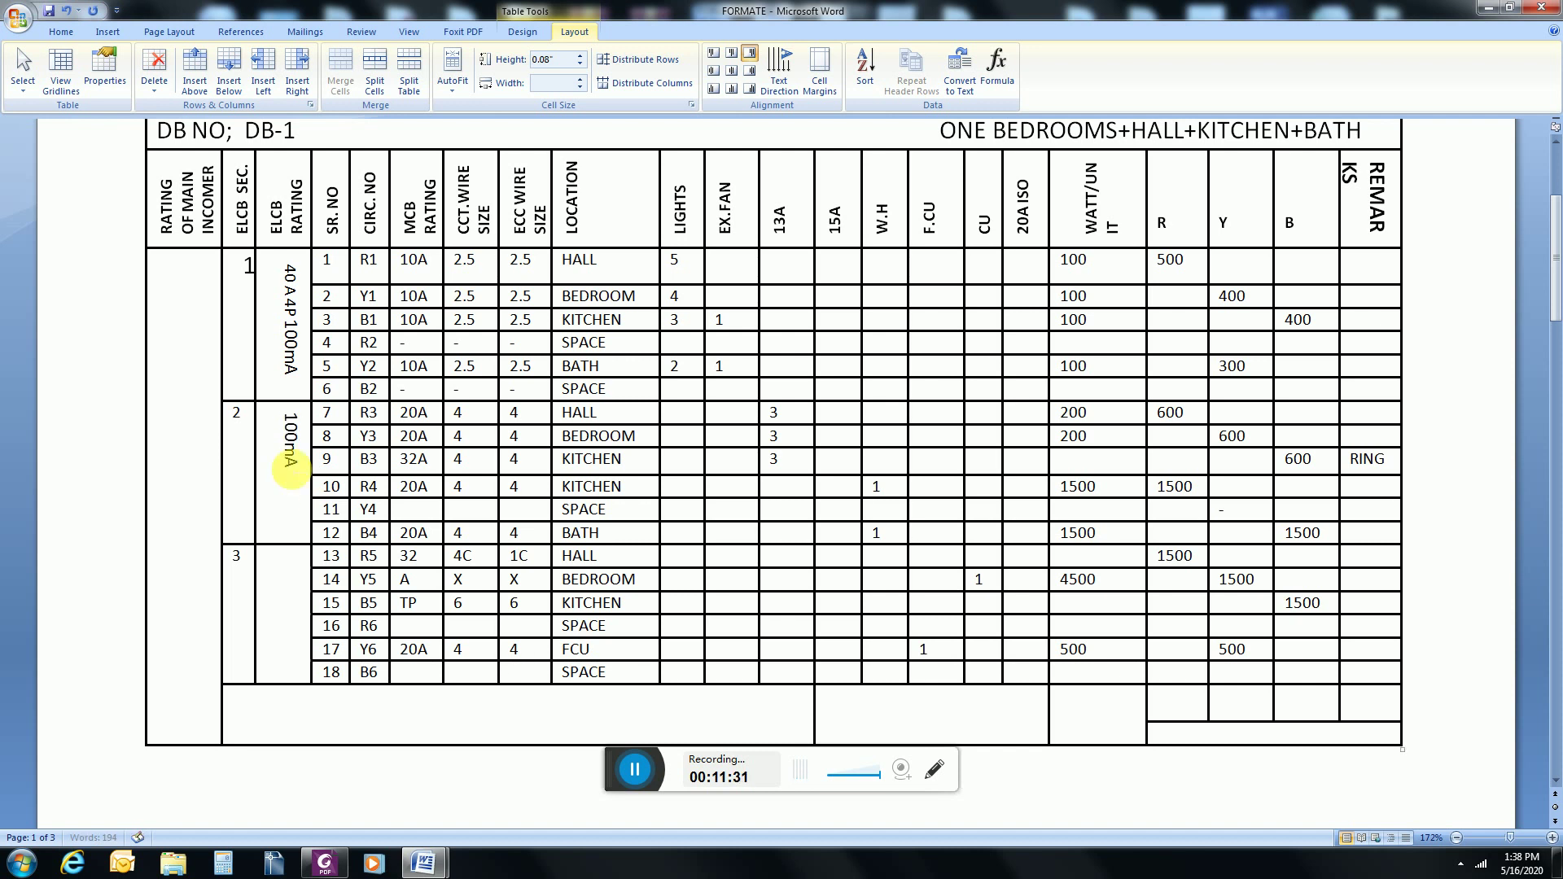
text(40A4)
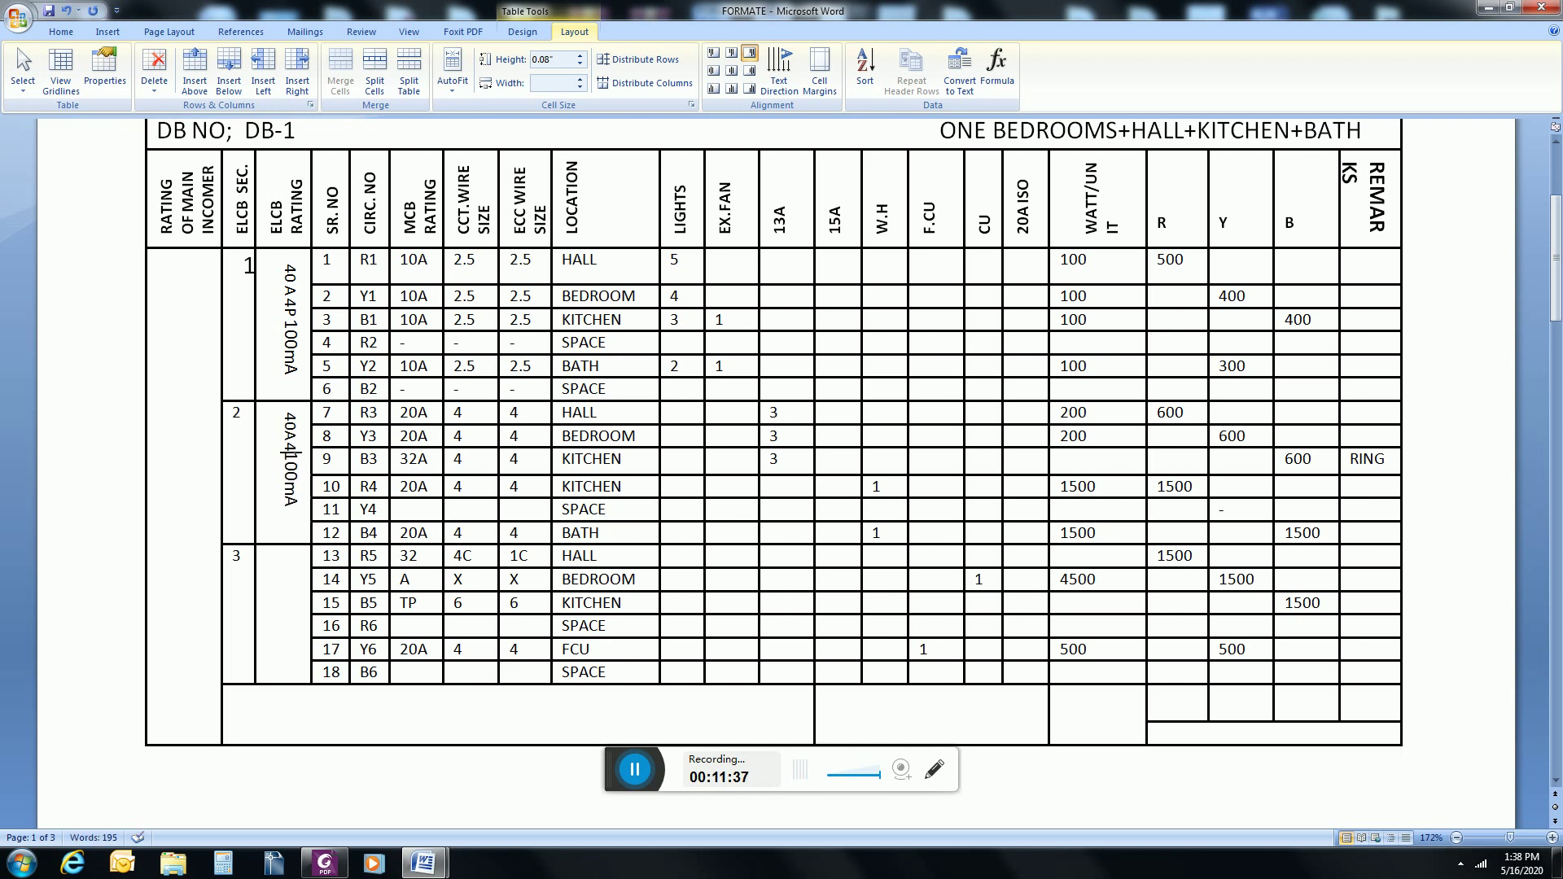
text(P)
Step: Change the sensitivity in section 2's ELCB rating to 30mA and separate it from 40A4P with a space
click(286, 462)
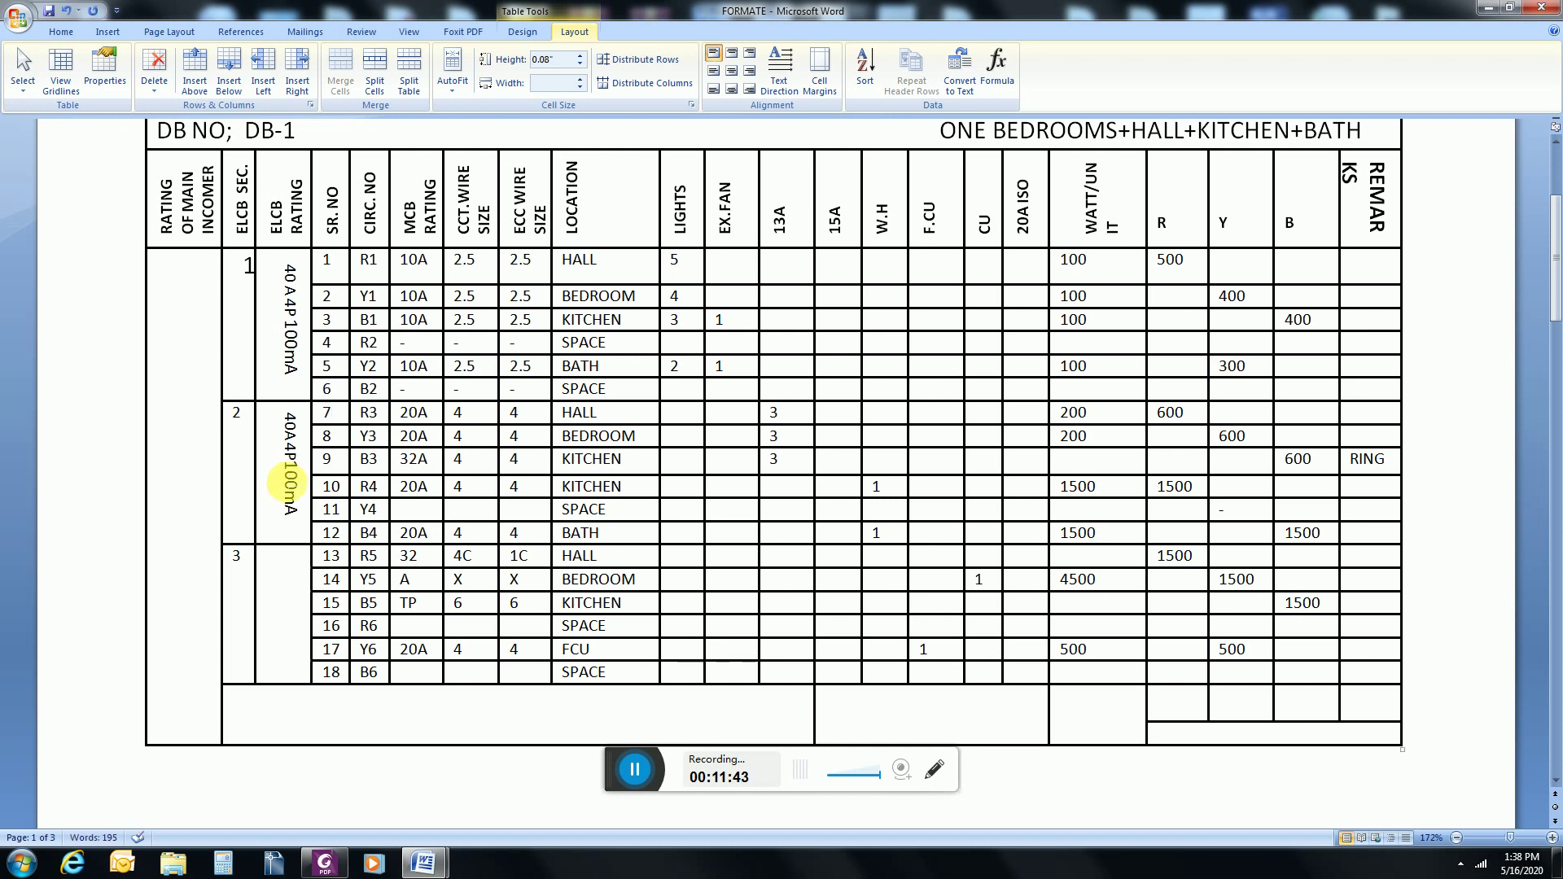
click(288, 482)
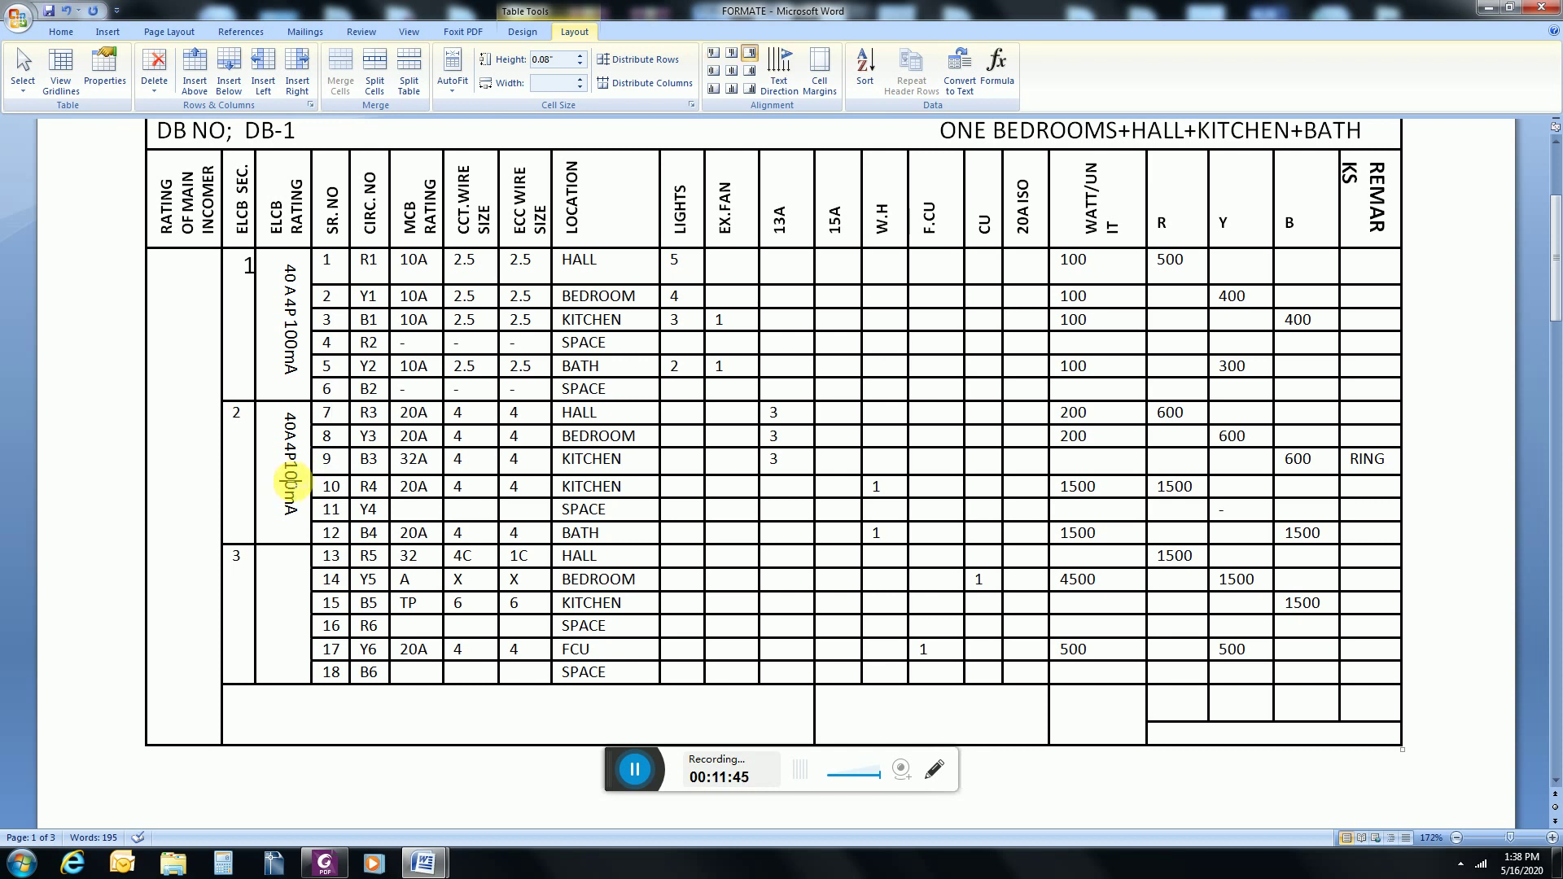
key(BackSpace)
key(BackSpace)
text(3)
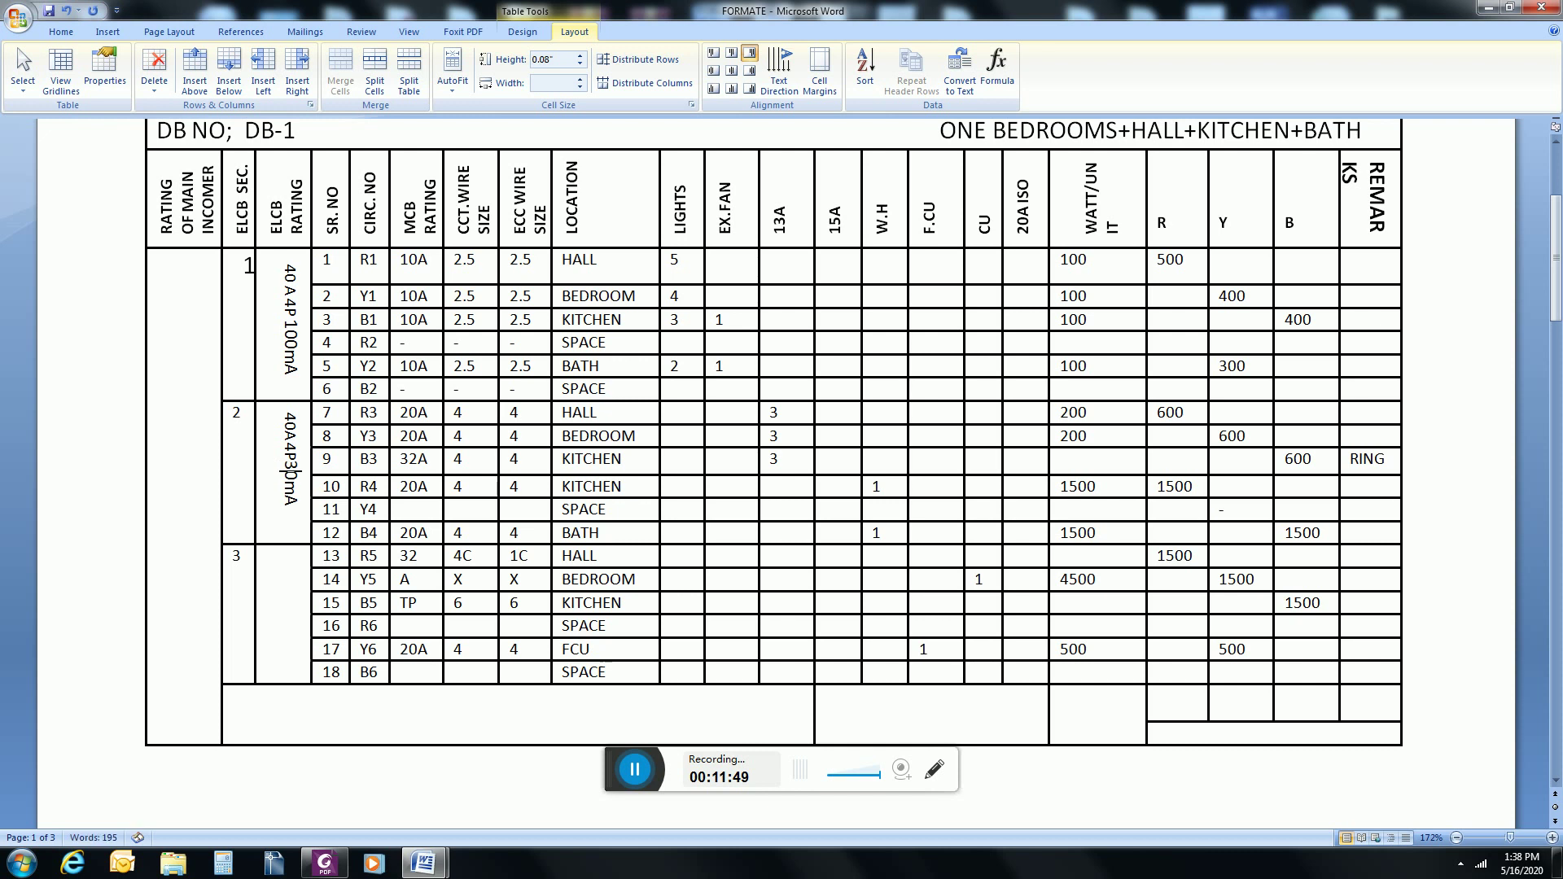
key(BackSpace)
key(Left)
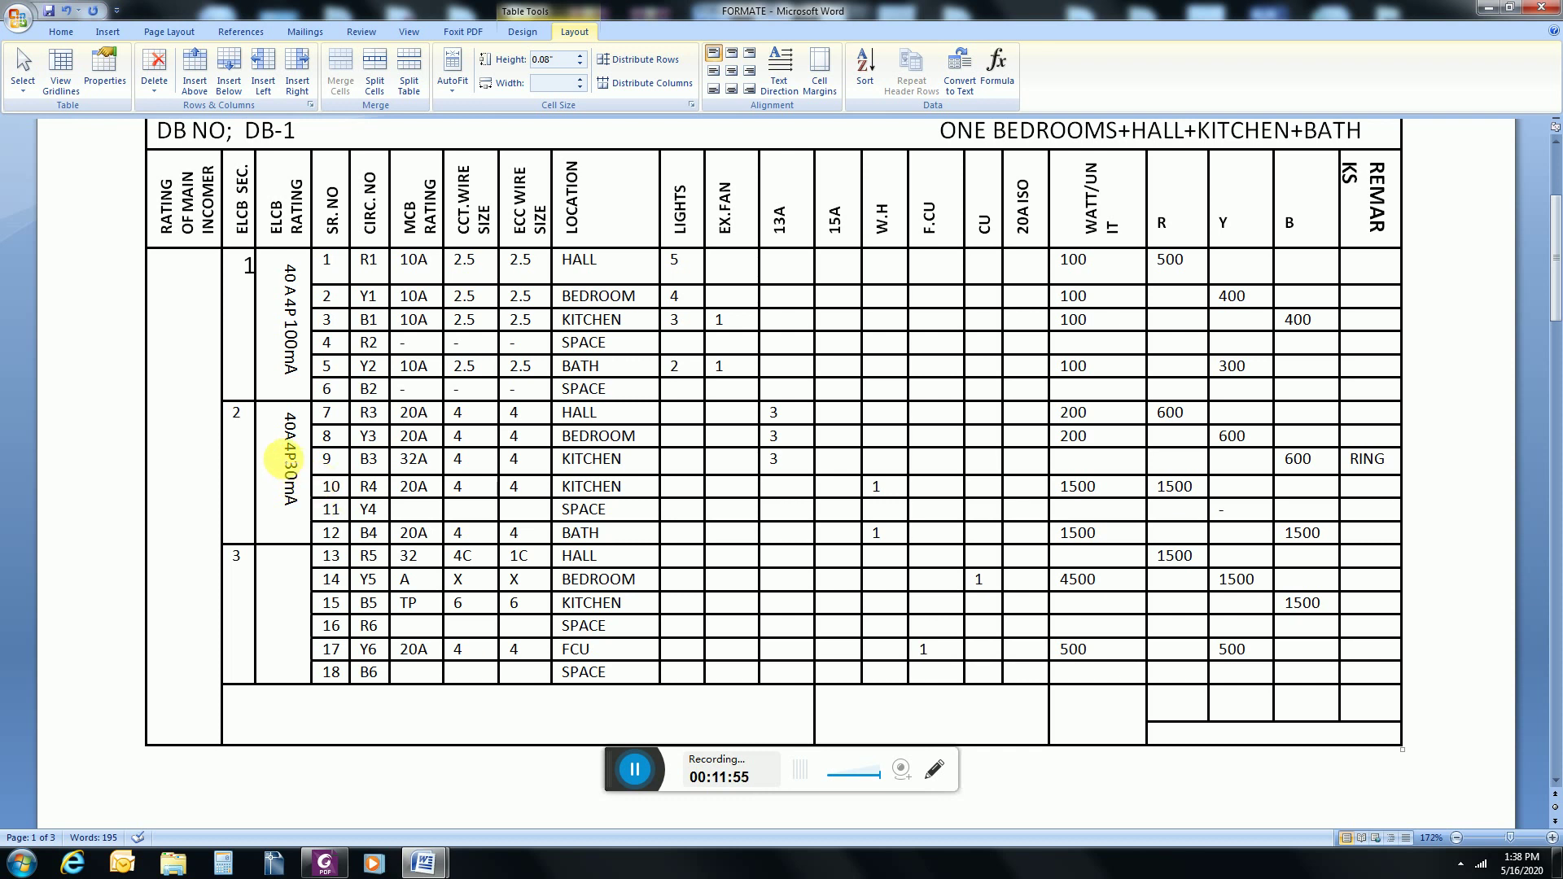
click(290, 462)
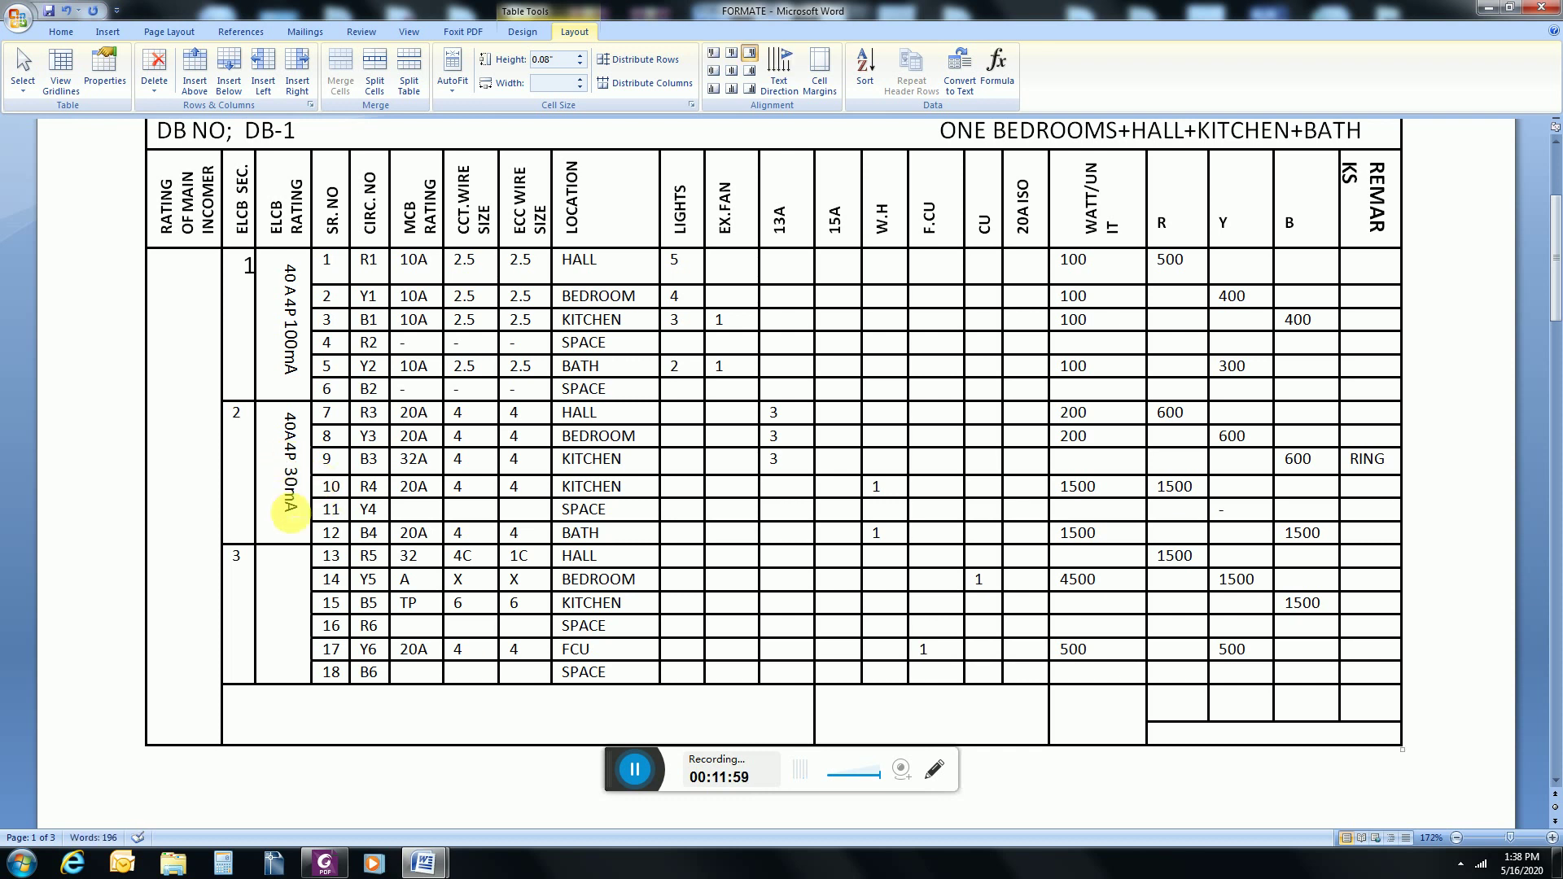
Step: Copy the section 1 ELCB rating into the section 3 rating cell and turn its text to run vertically
drag(291, 374, 290, 276)
right_click(290, 280)
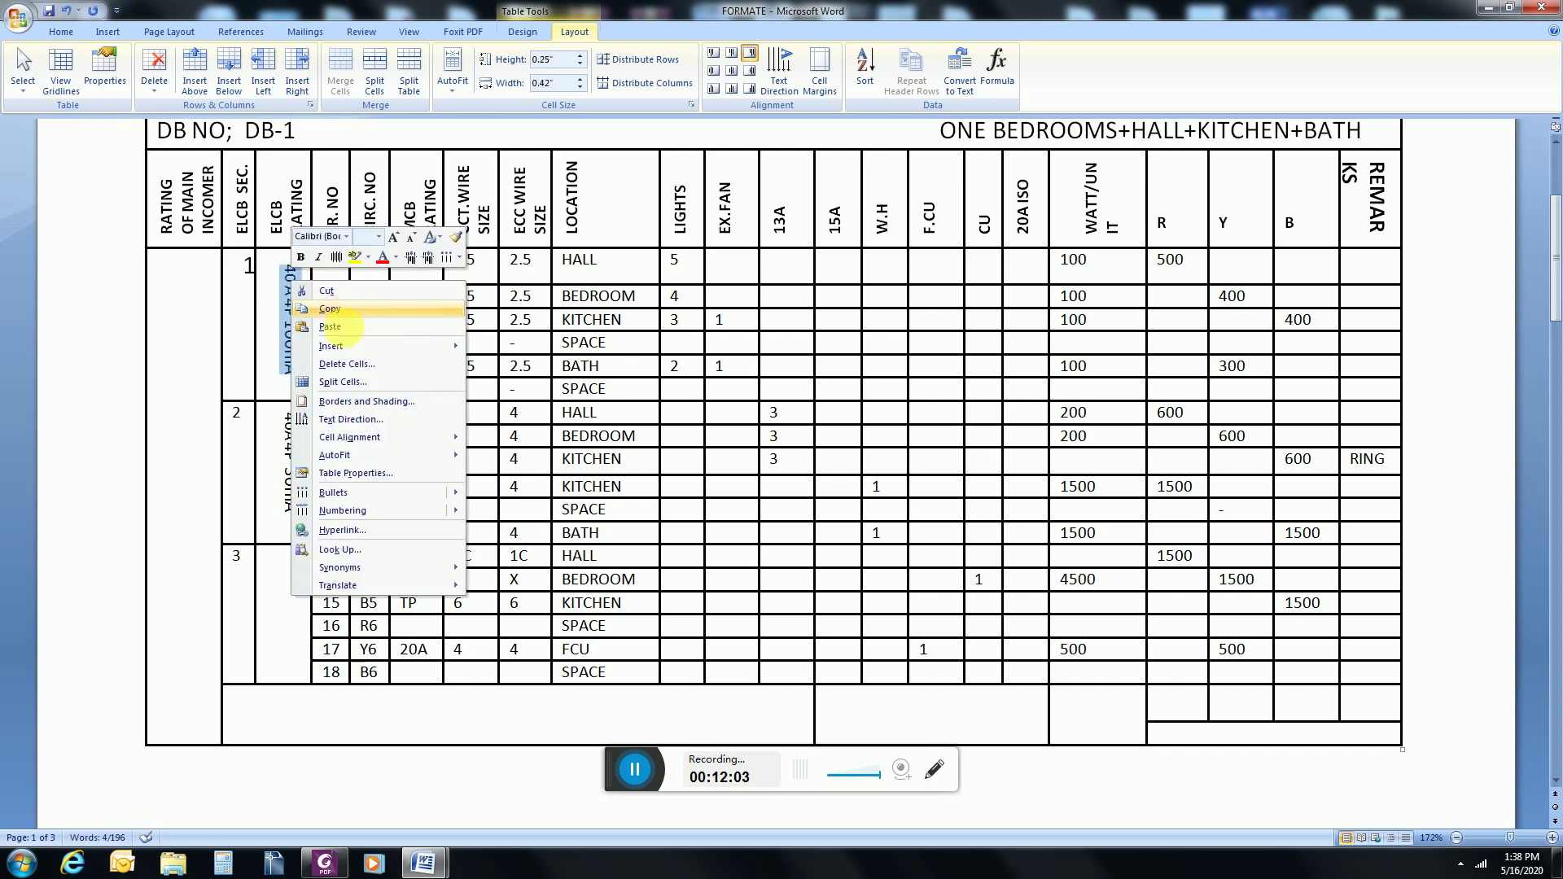
click(348, 311)
click(293, 585)
right_click(293, 584)
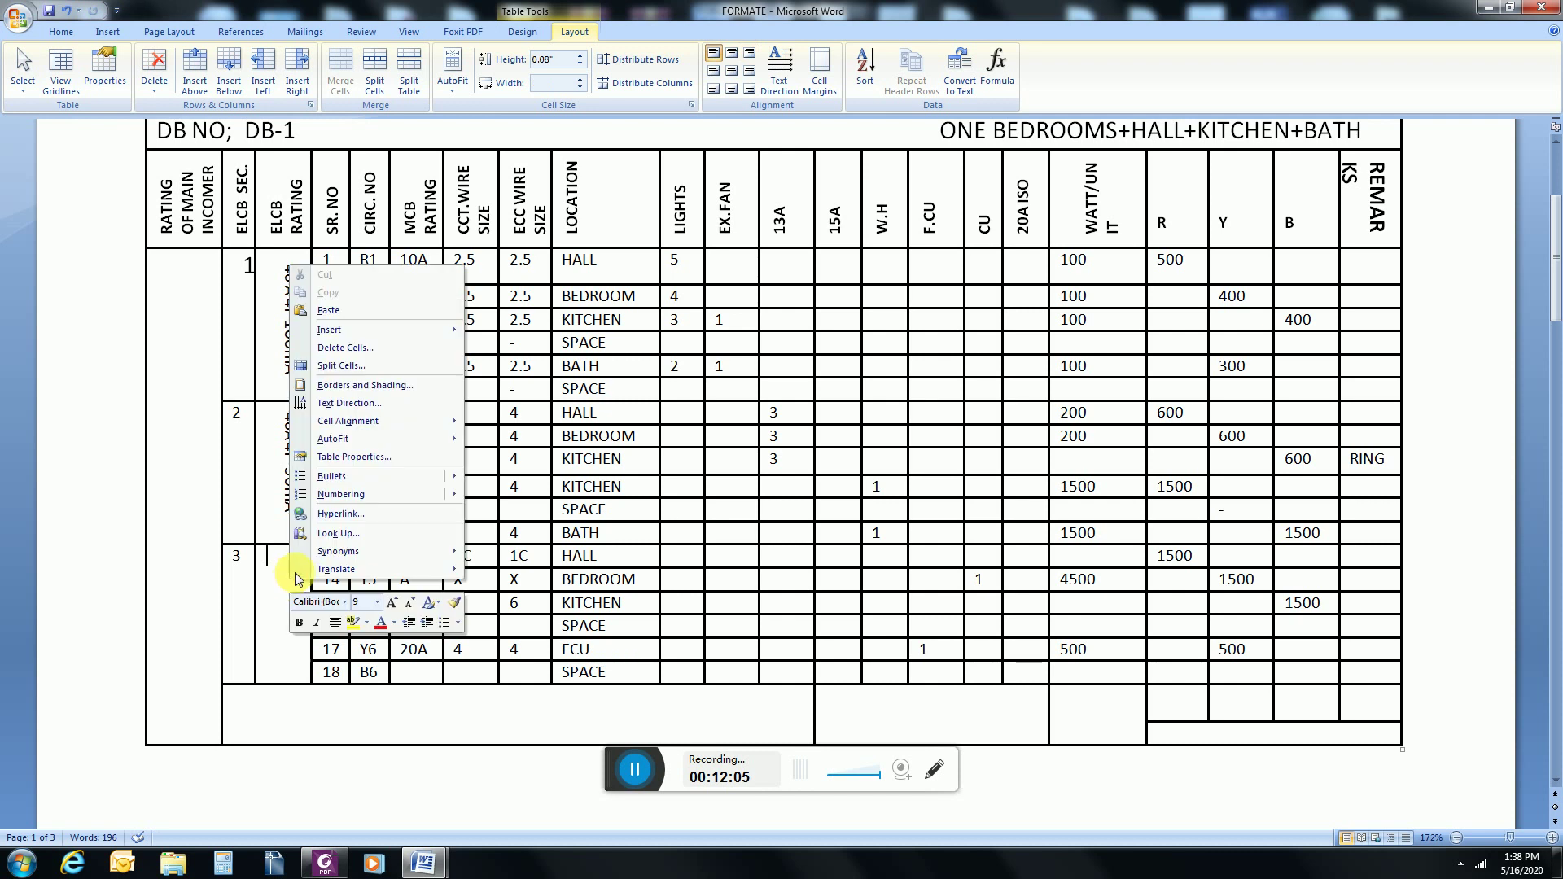
click(334, 319)
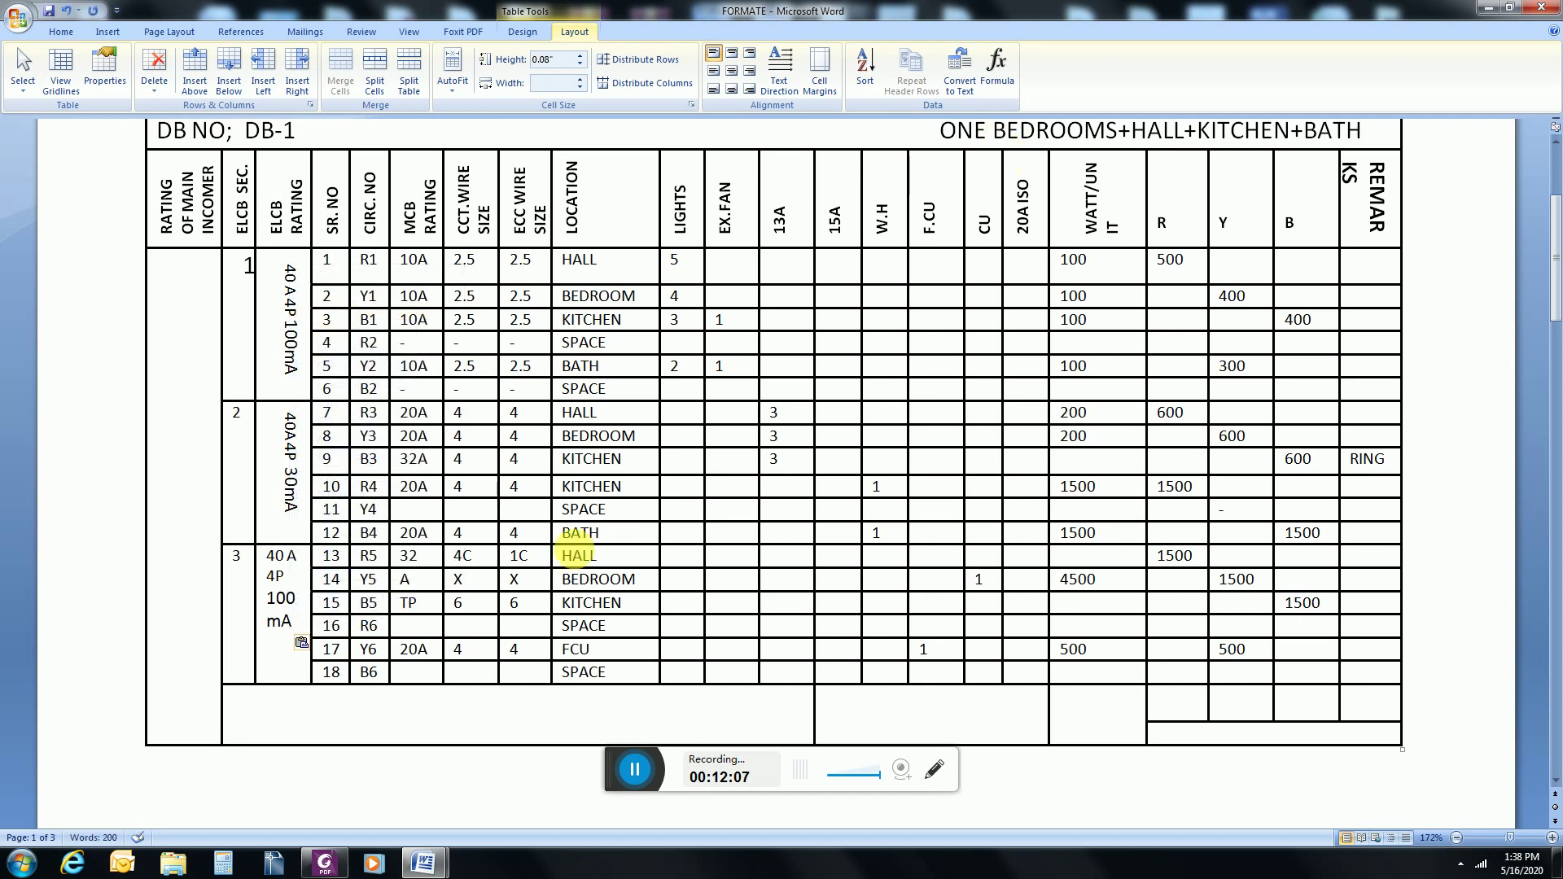
drag(294, 620, 273, 549)
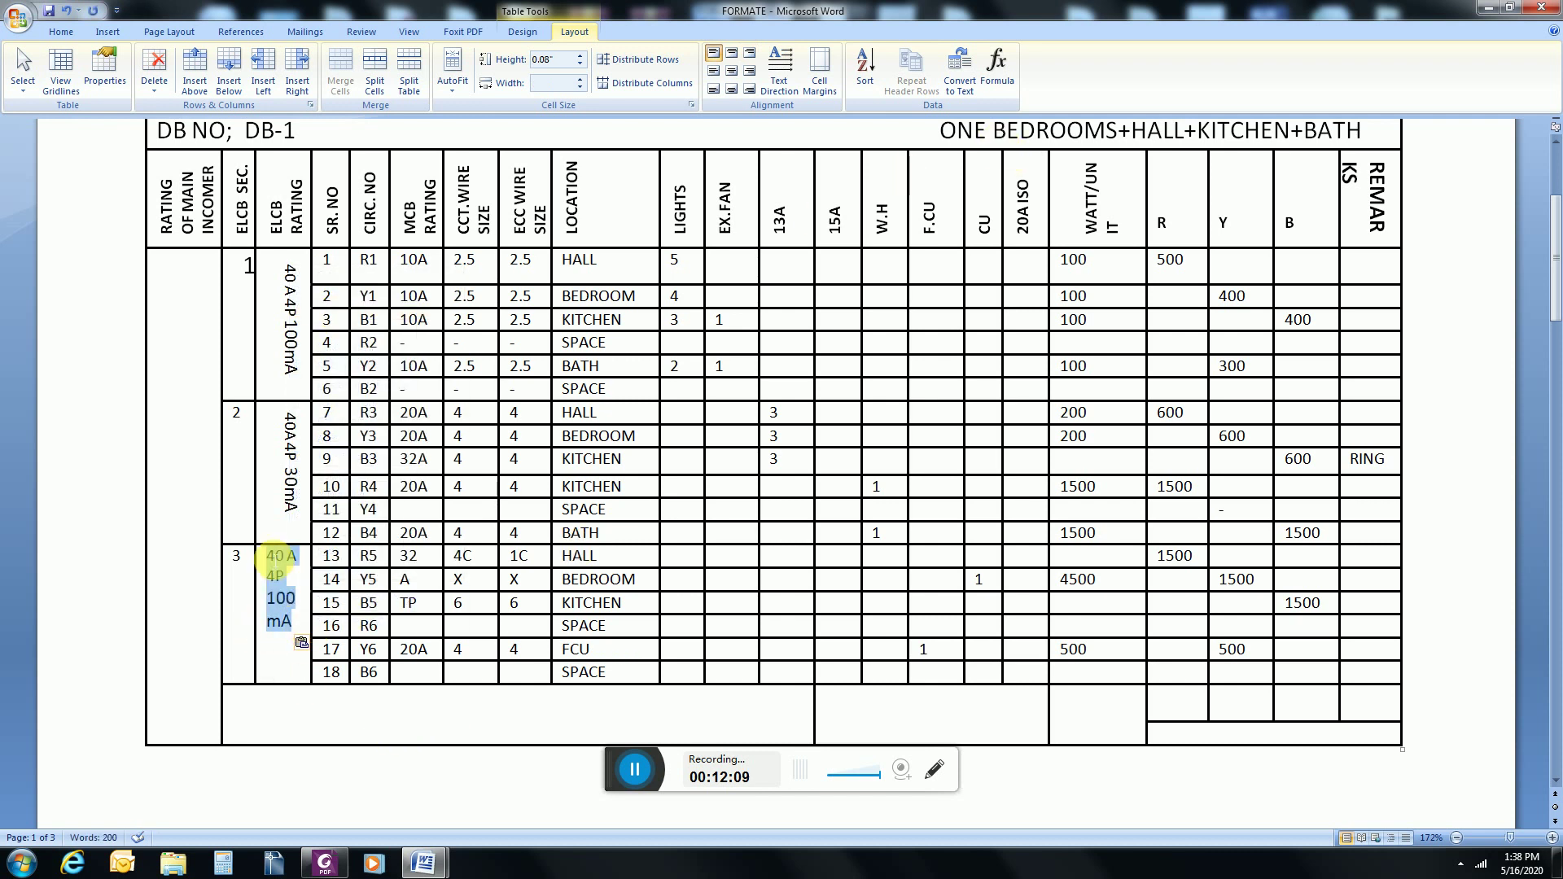
click(779, 63)
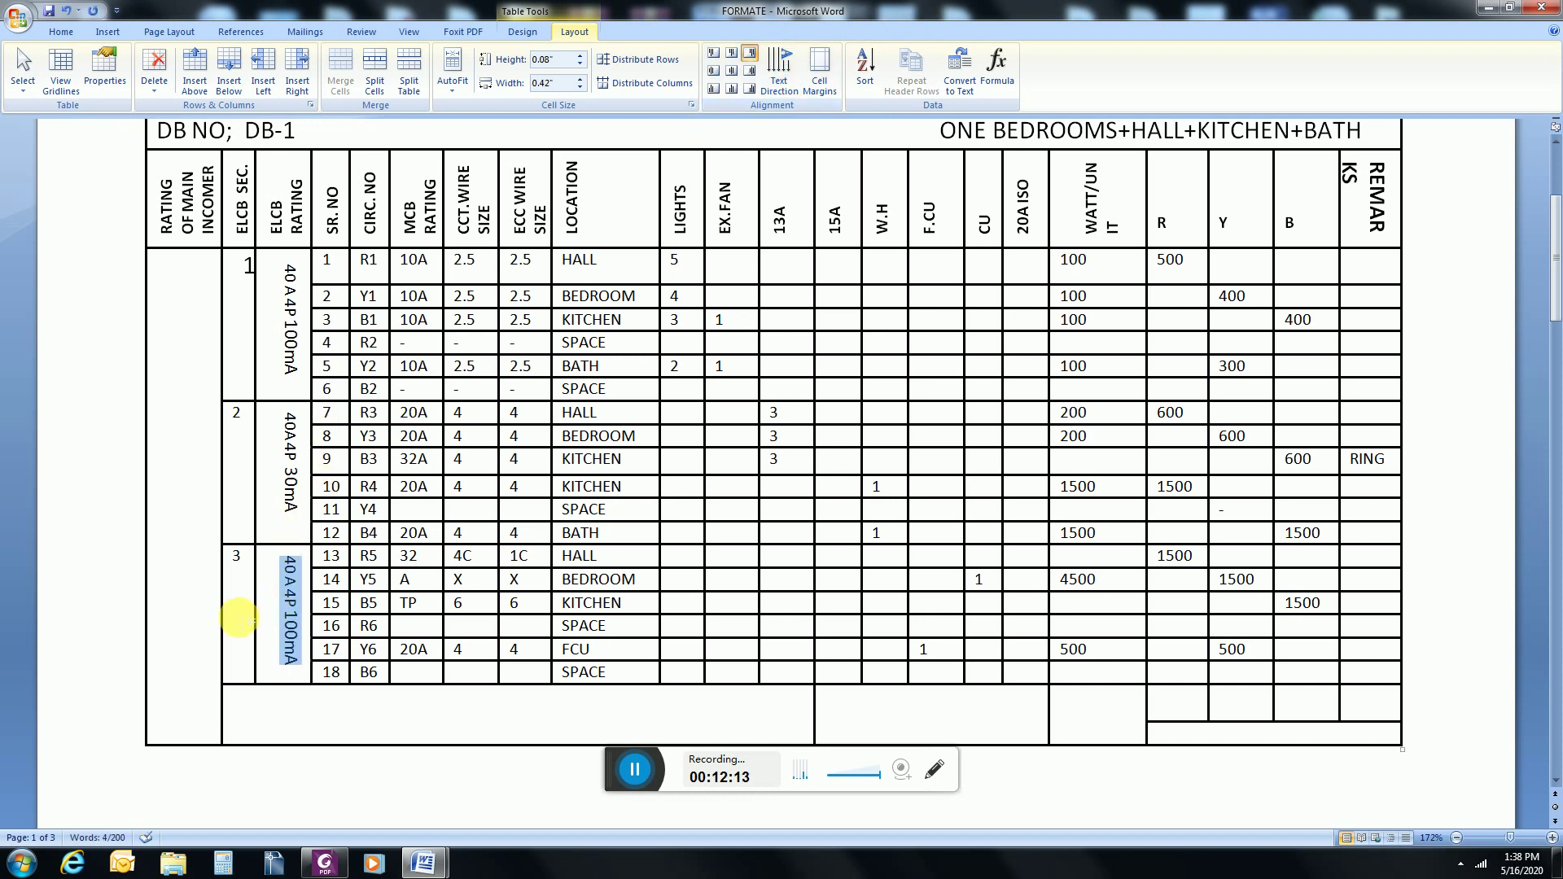
click(239, 618)
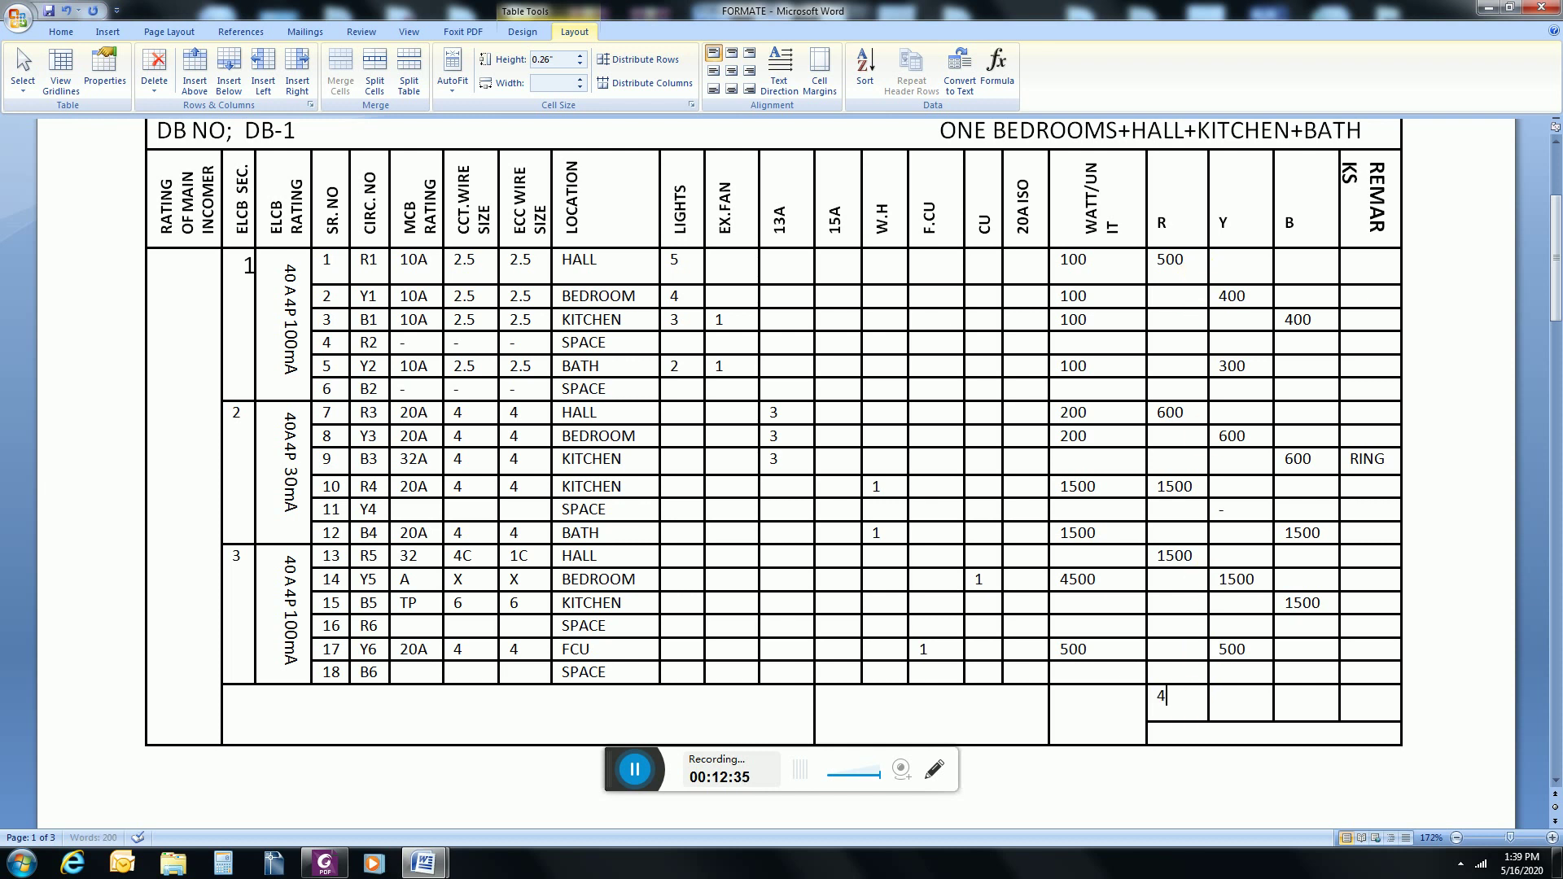
Step: Enter the phase load totals below the circuits: 4100 for R, 3300 for Y and 4000 for B
text(00)
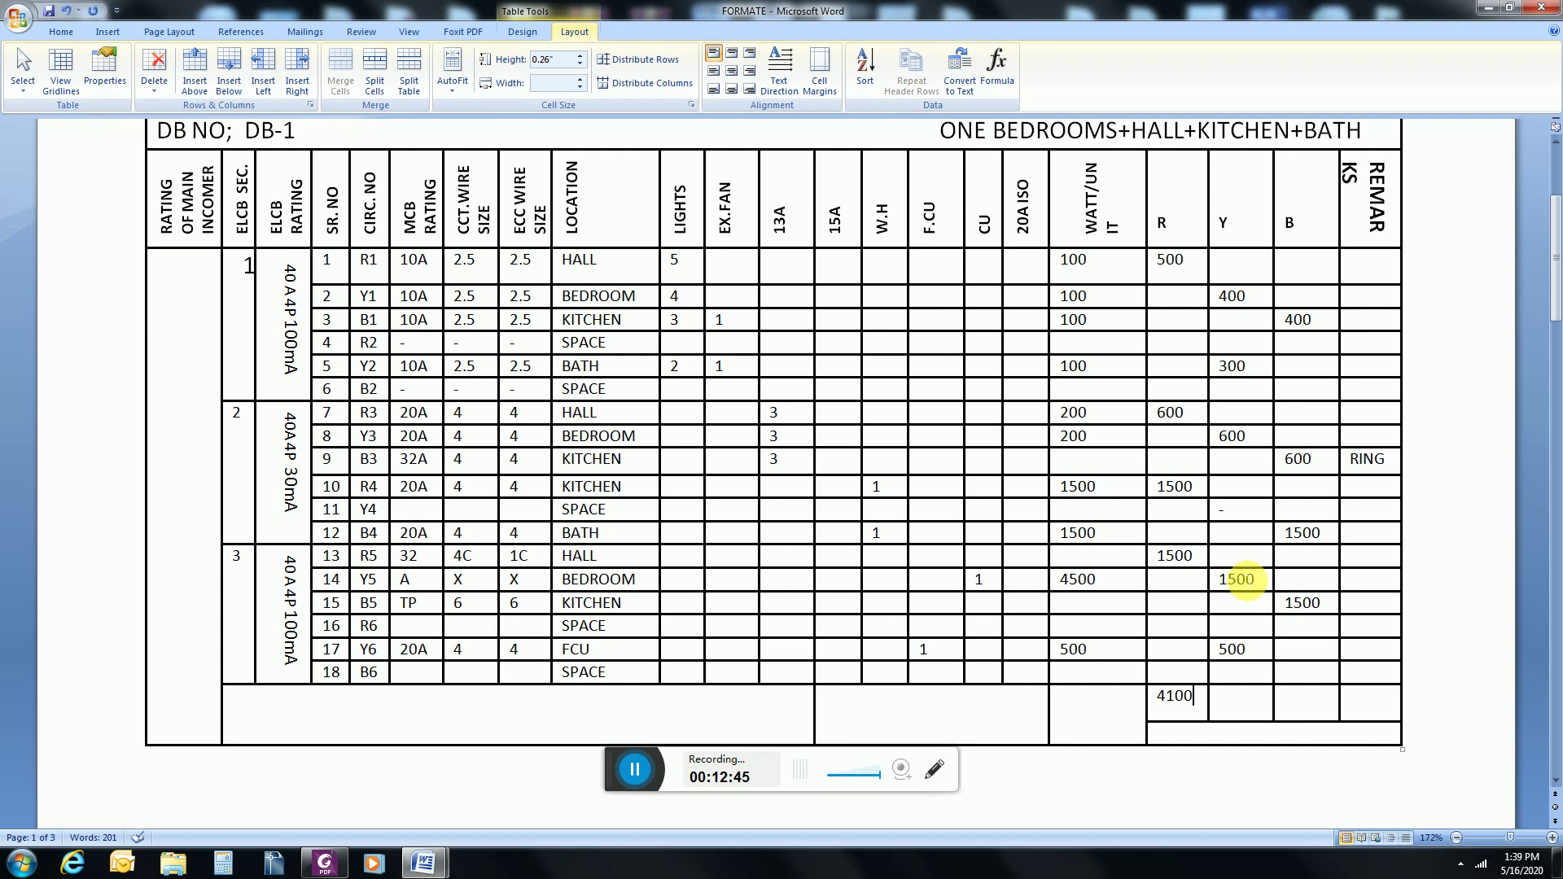
click(1237, 700)
text(3300)
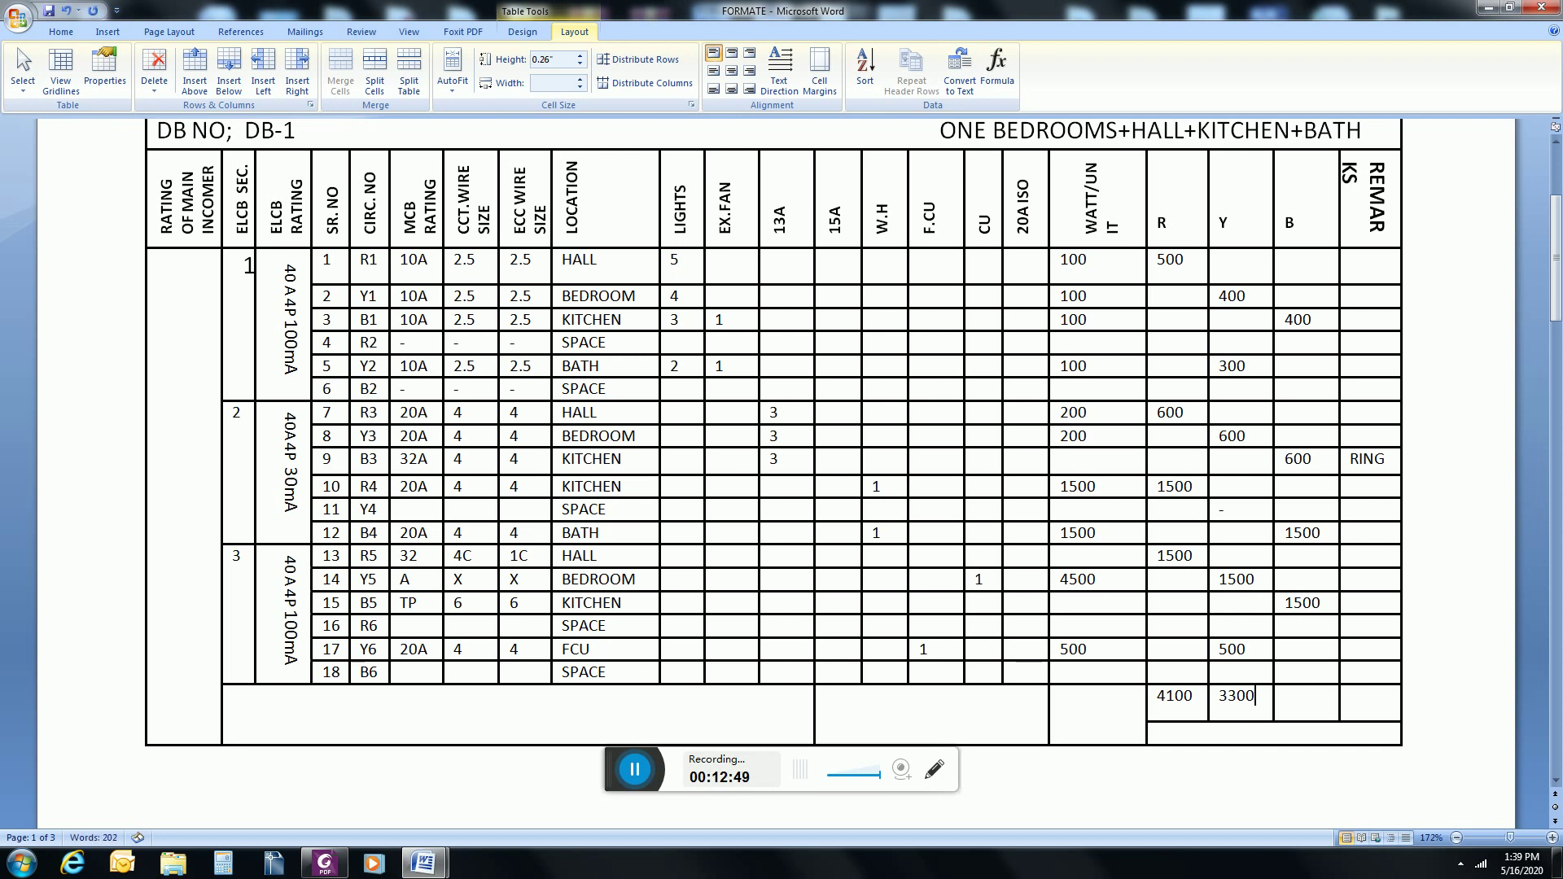
click(1317, 703)
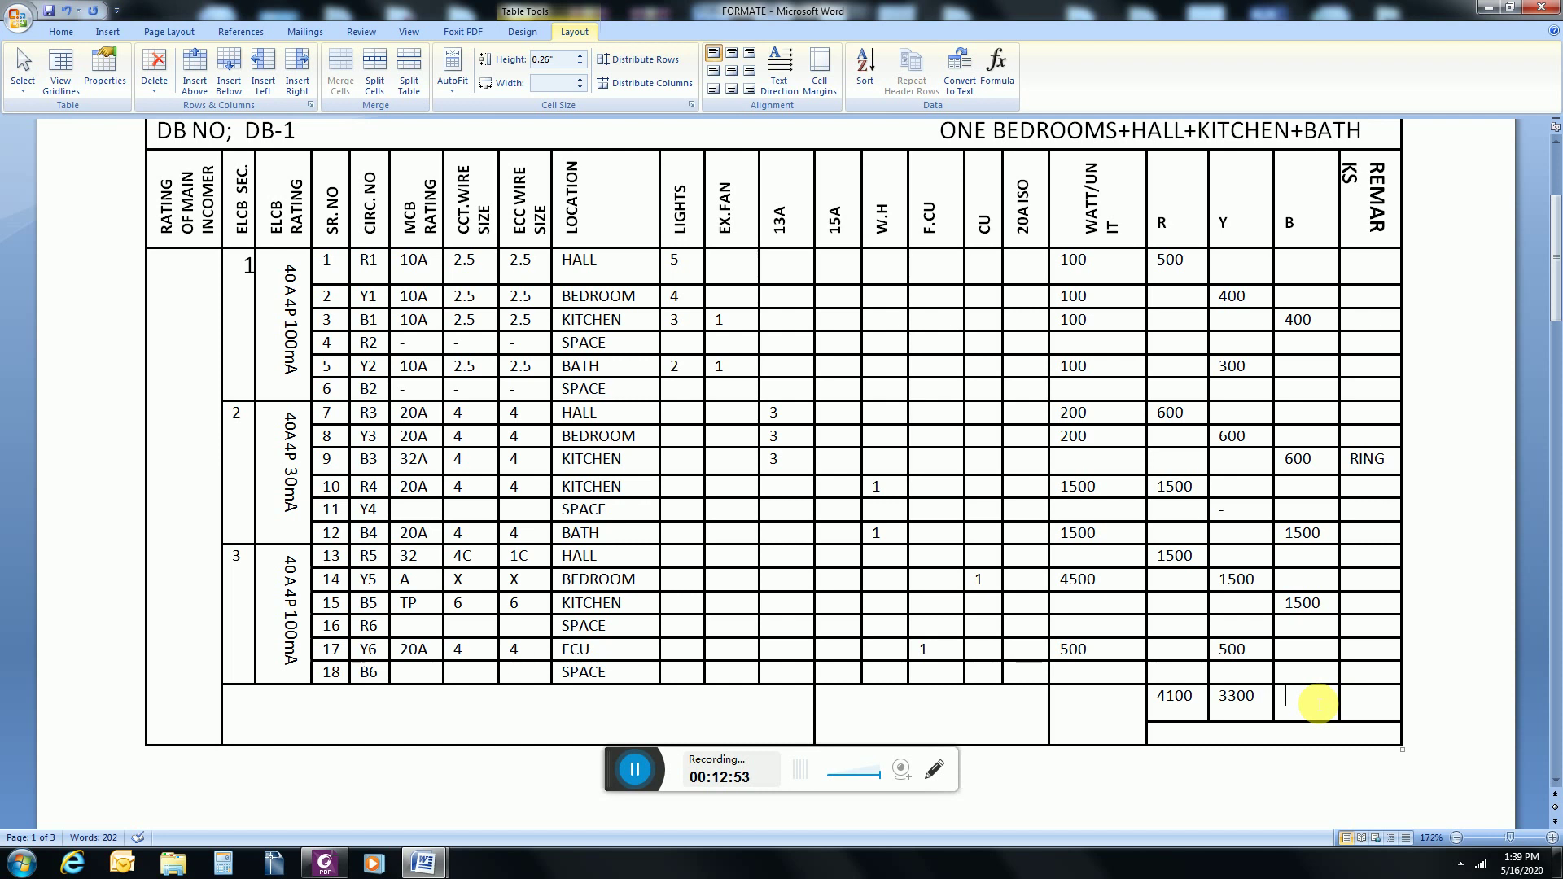
click(1317, 703)
text(4000)
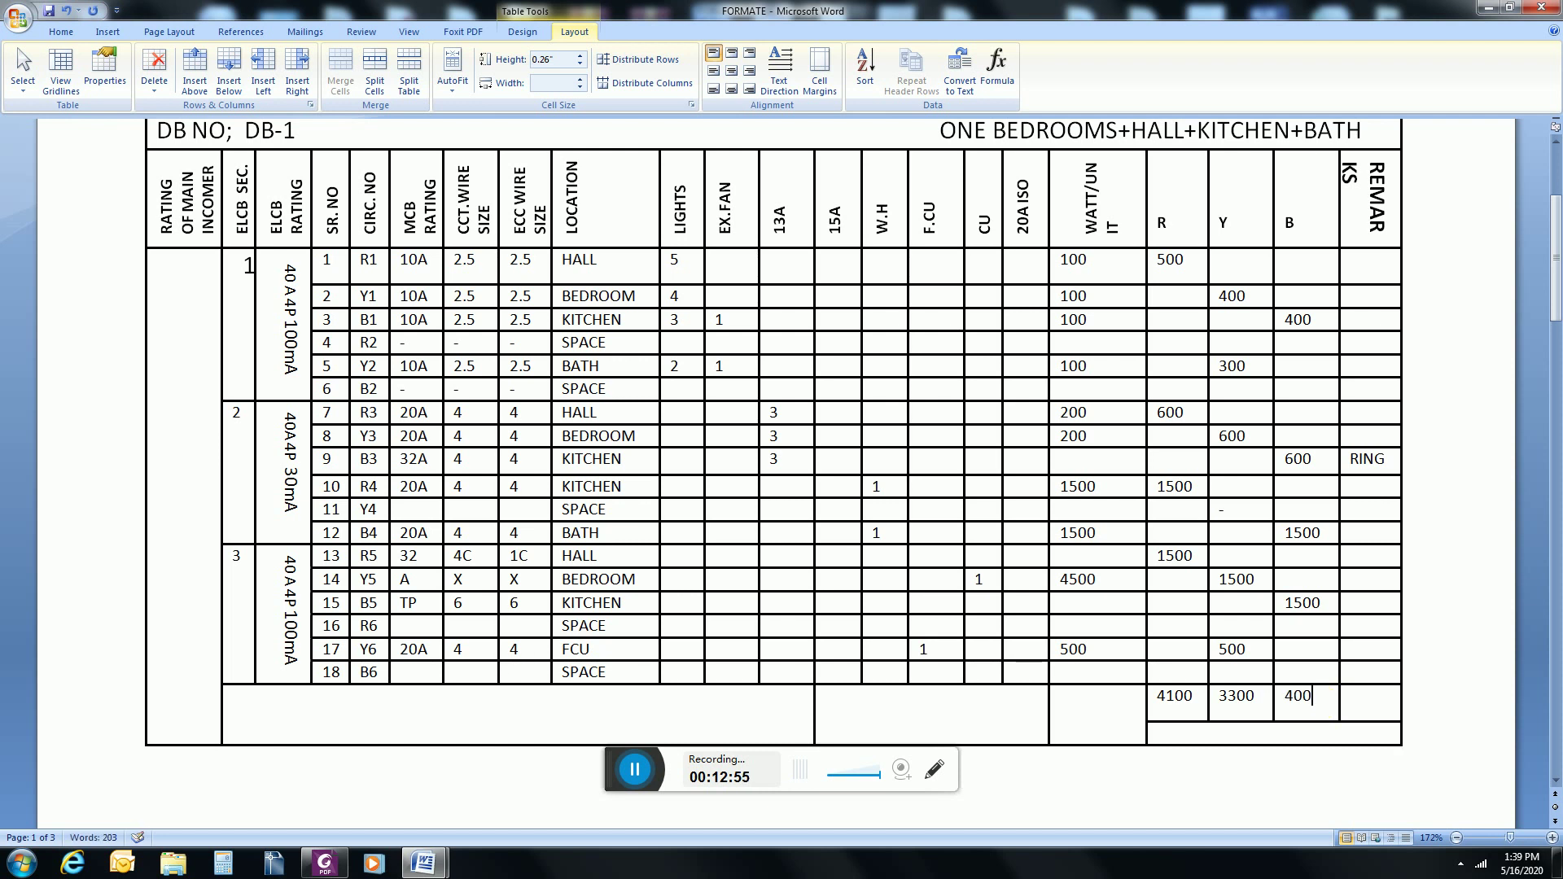
Step: Enter the total connected load as 11400=11.400KW in the merged cell below the R, Y and B phase totals
click(1252, 743)
click(1193, 701)
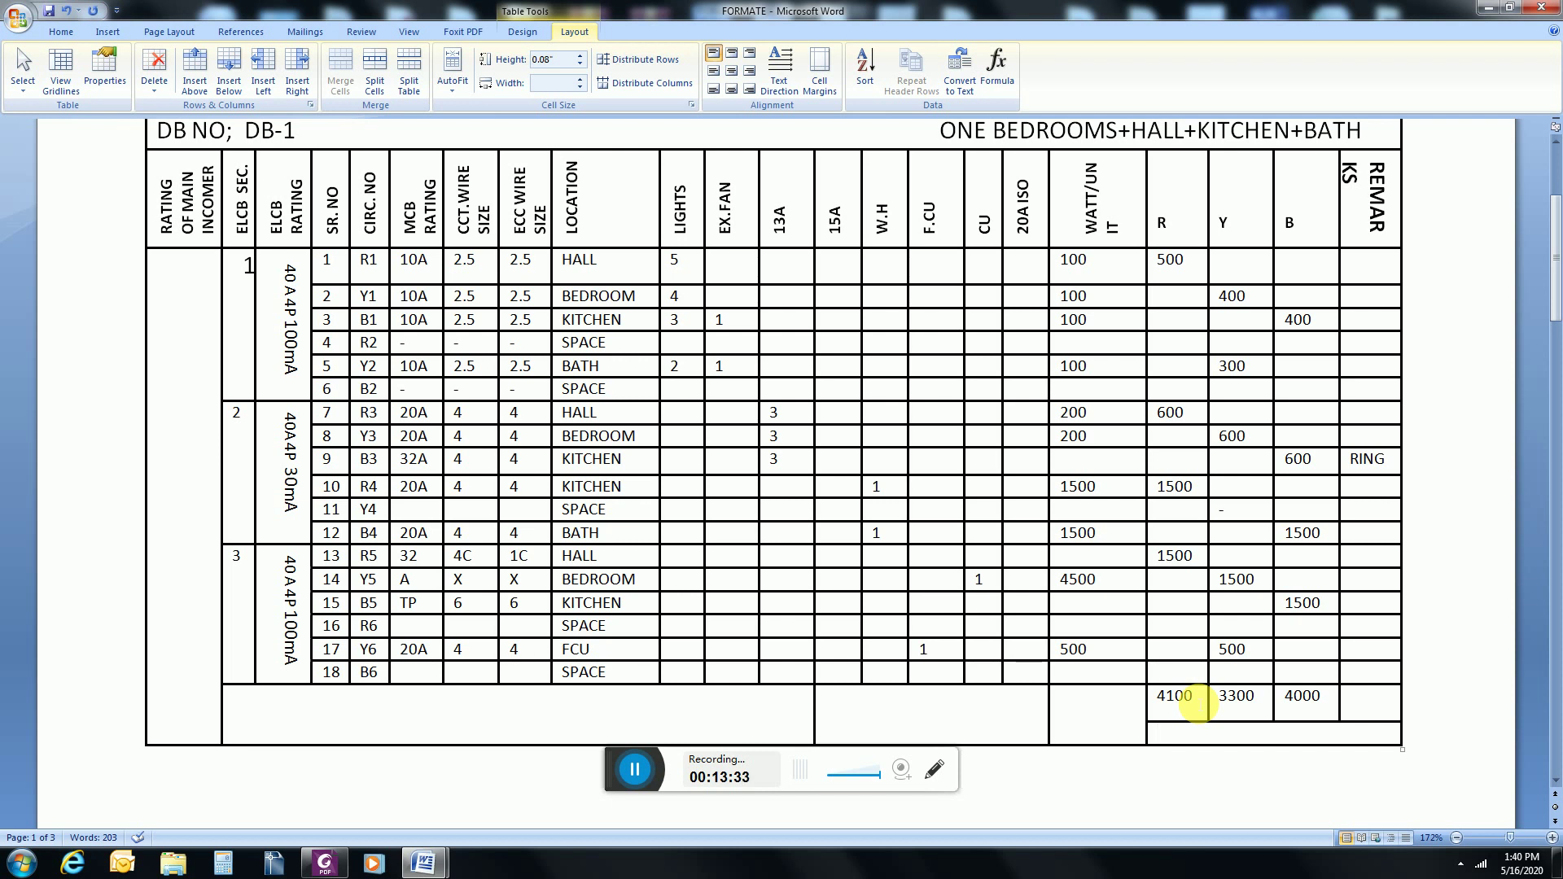
text(11400)
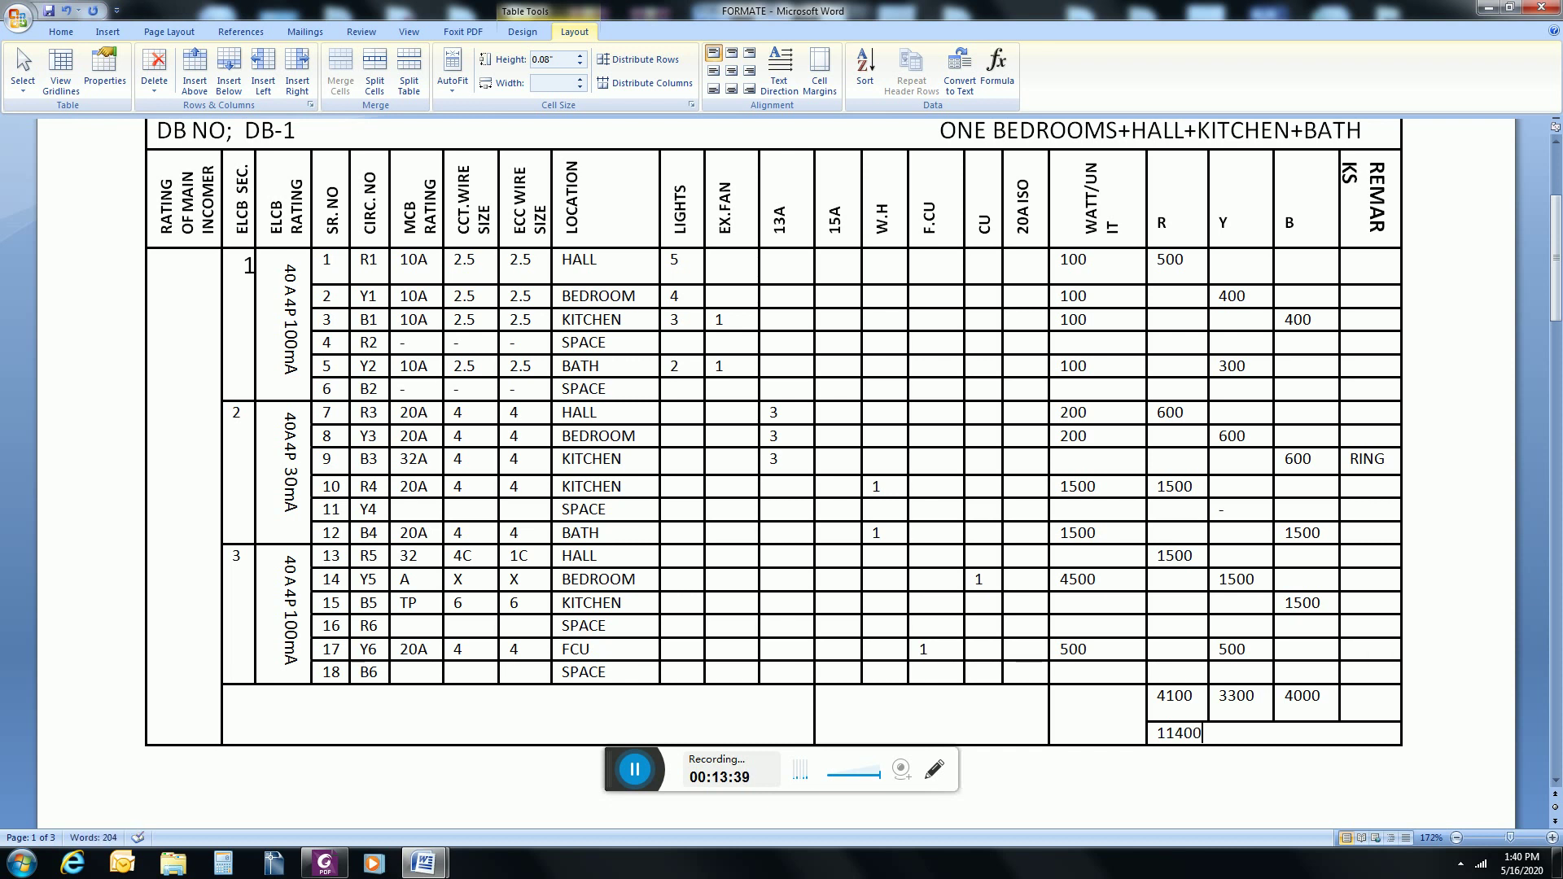
text(=11.400KW)
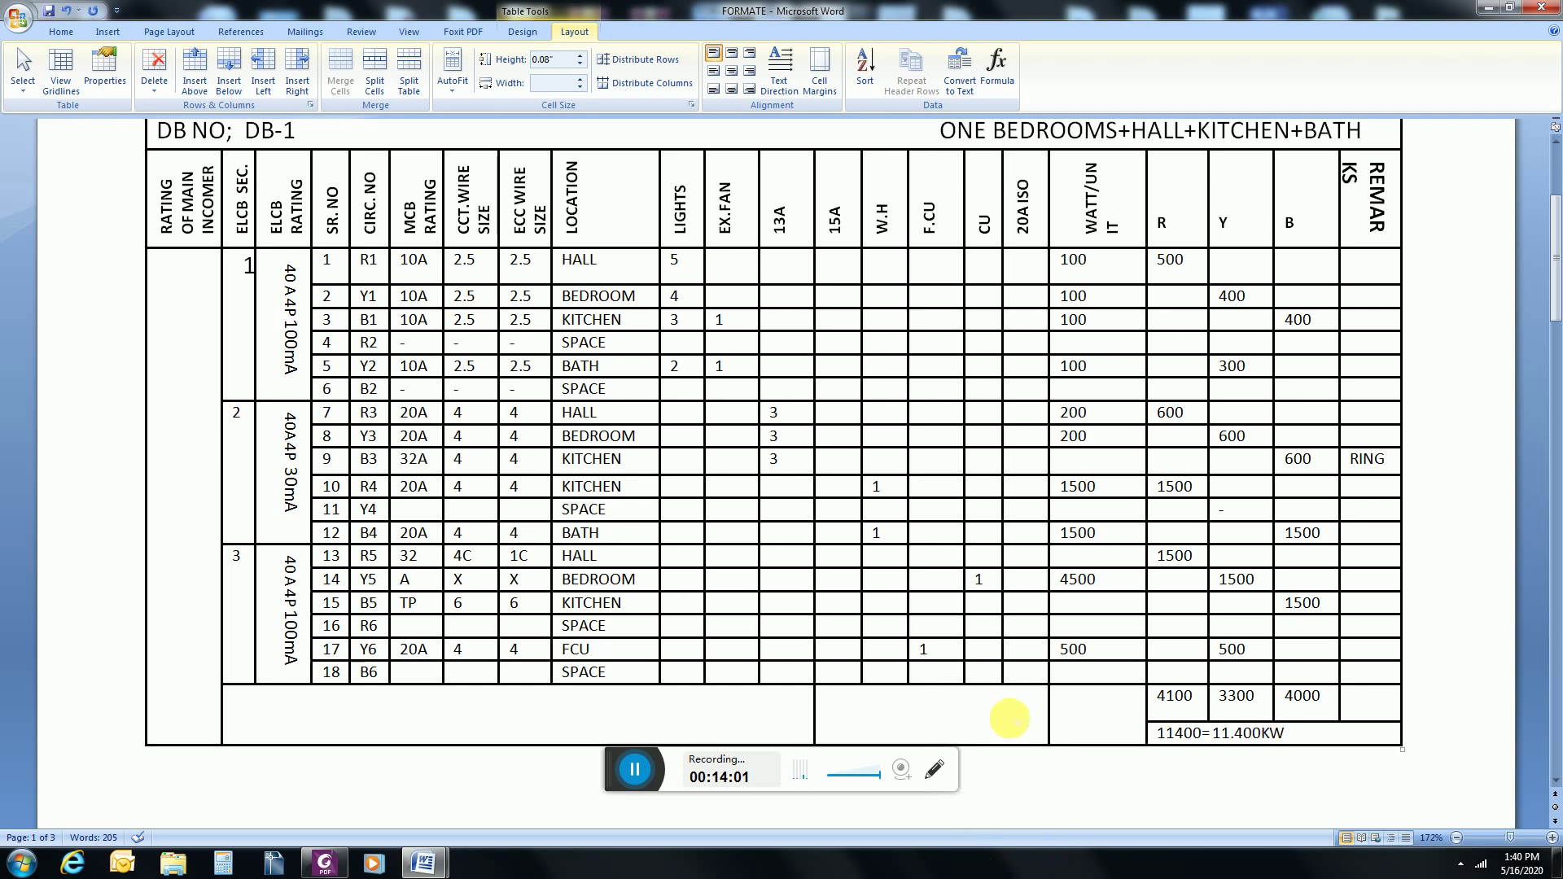
Step: Enter the total current as 19.836A in the empty bottom-row cell below the 15A to 20A ISO columns
click(958, 724)
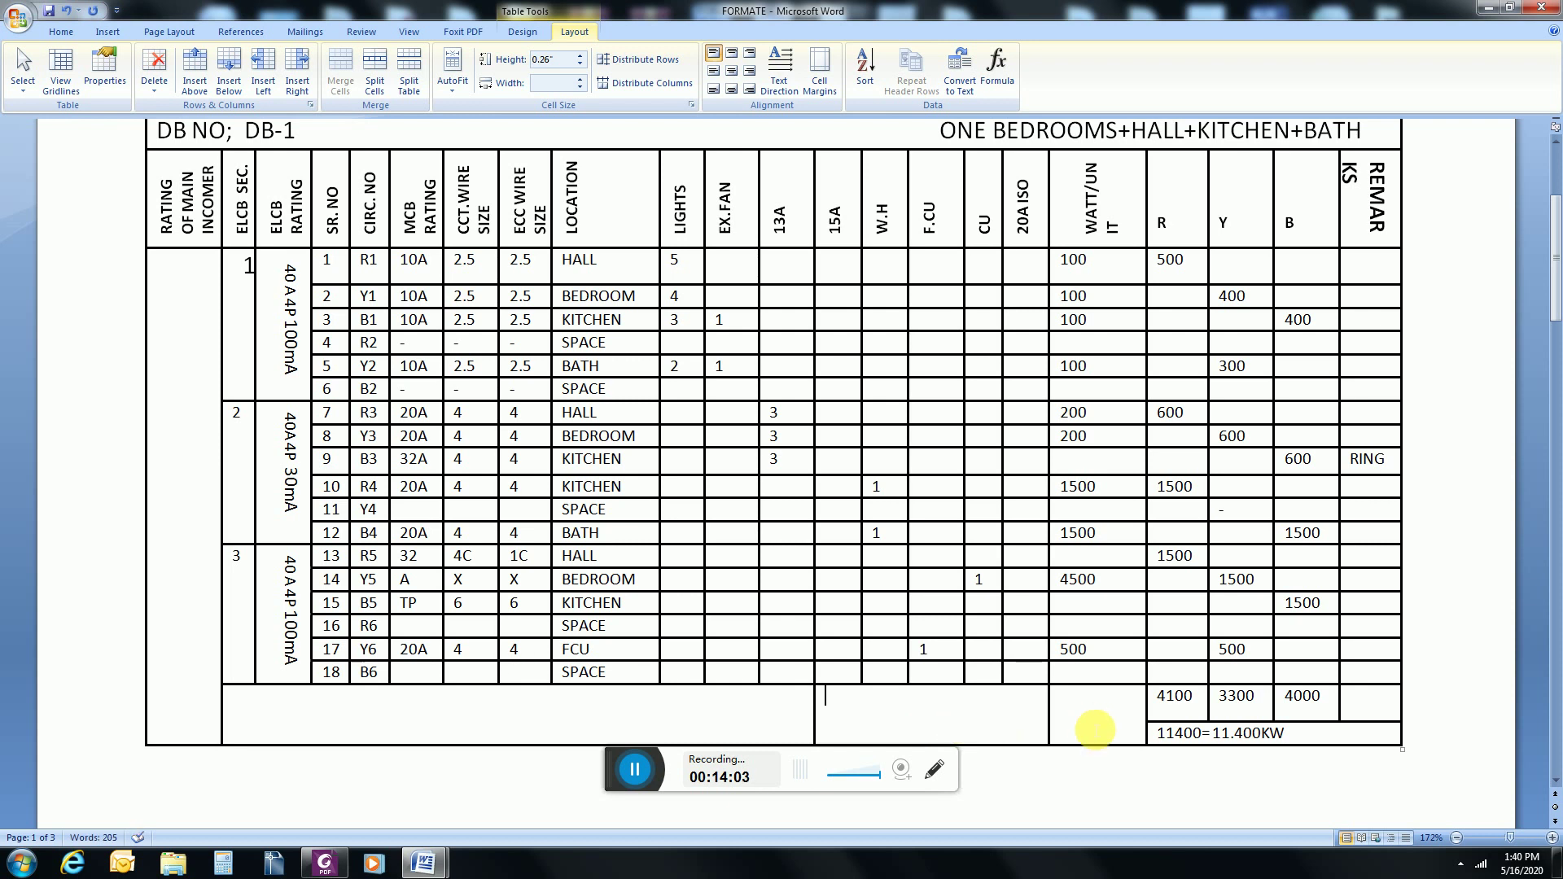
text(19)
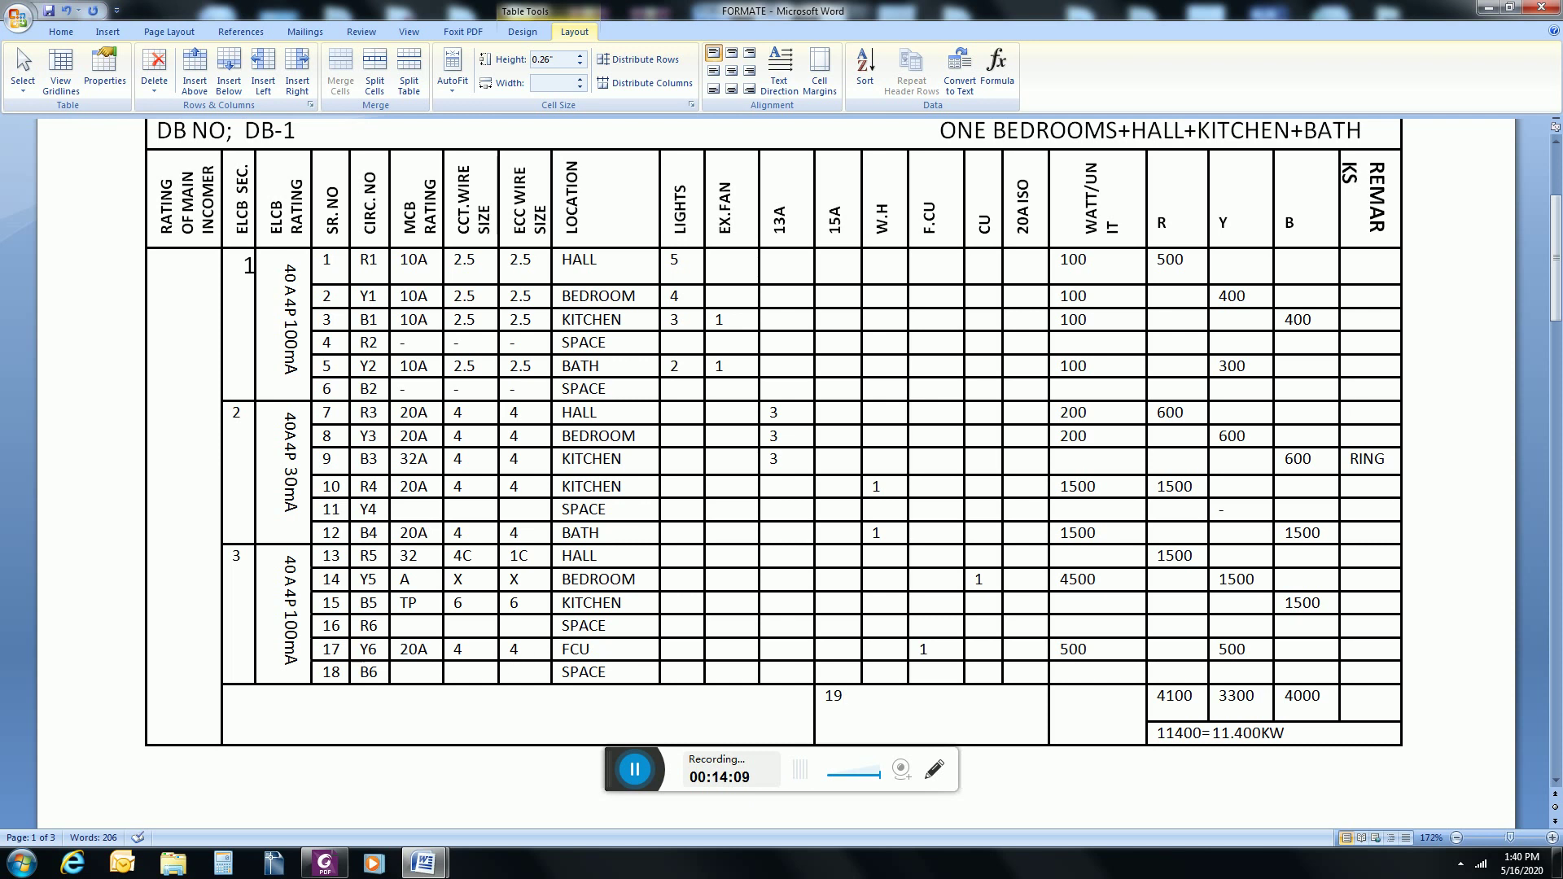
text(.836A)
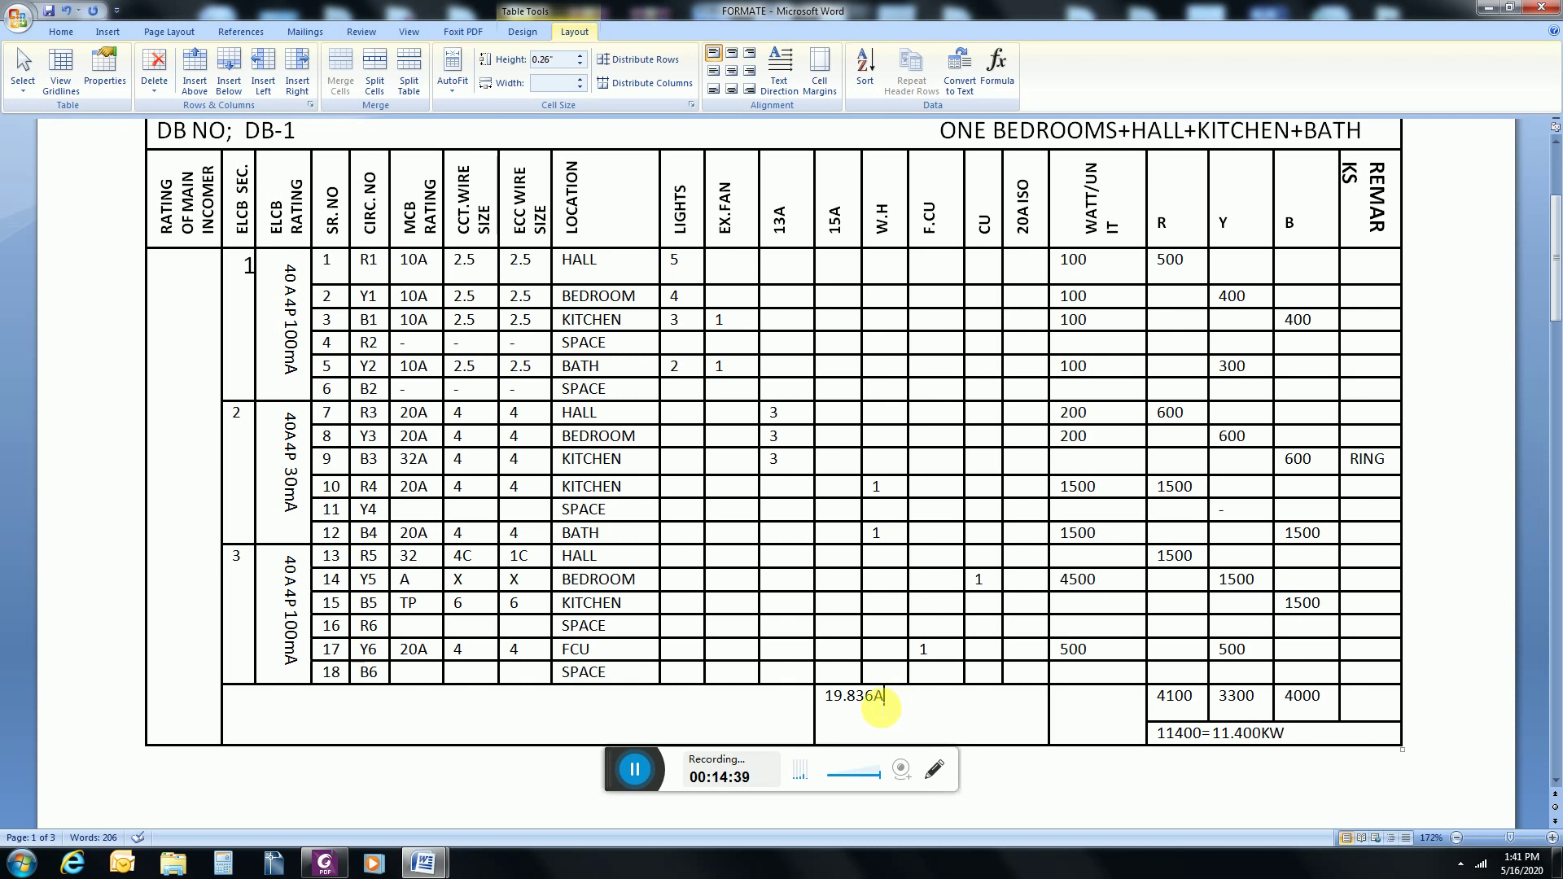
Step: Enter 40A TP+N+E as the rating of the main incomer, in the tall cell beside the ELCB sections
click(194, 364)
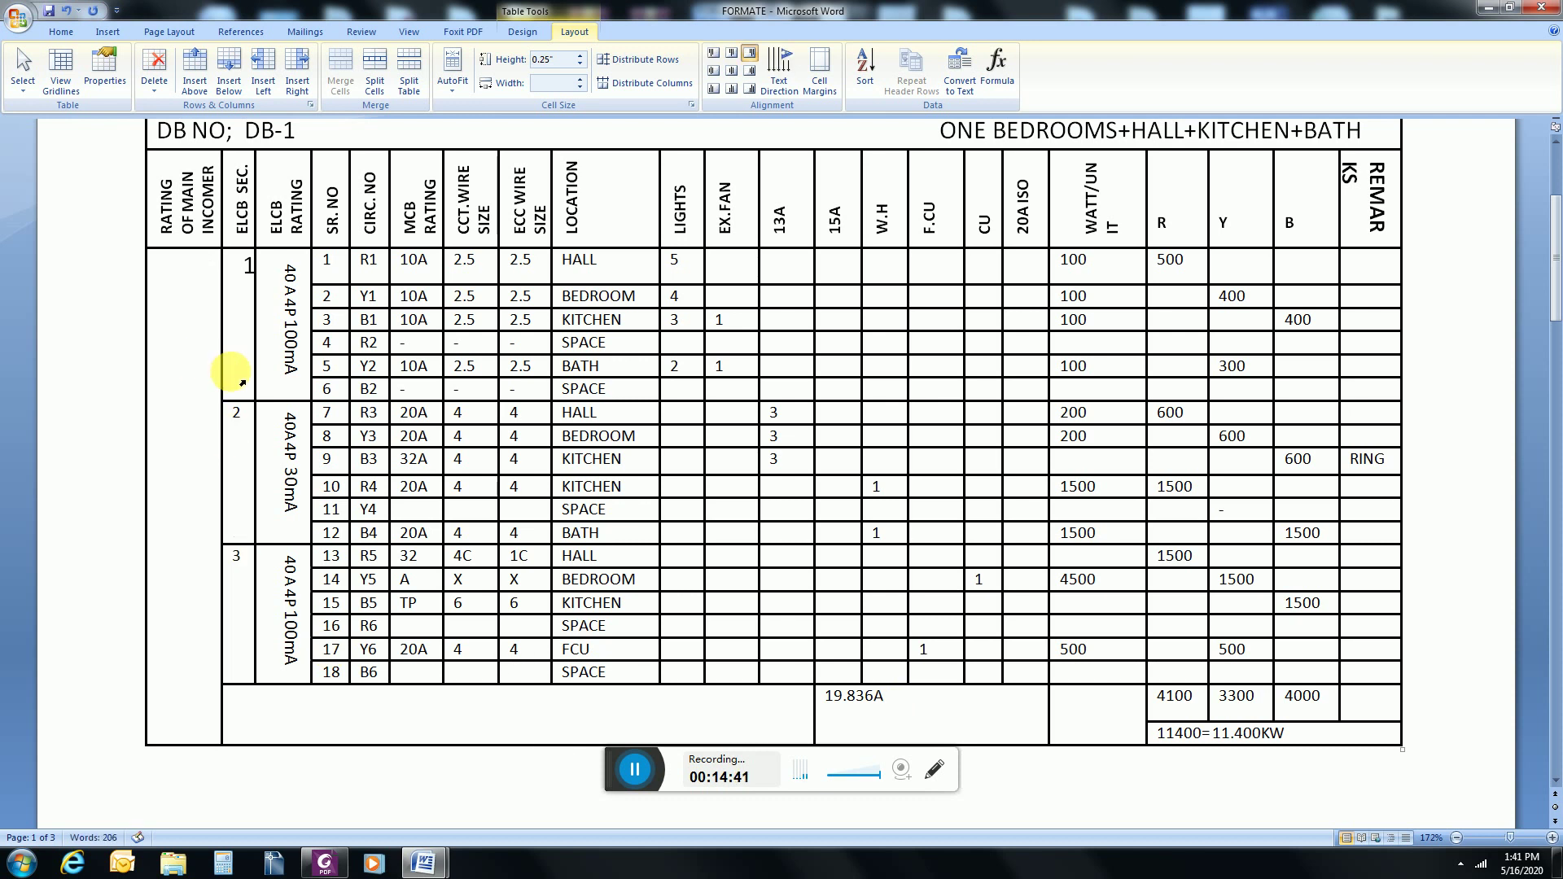
text(40)
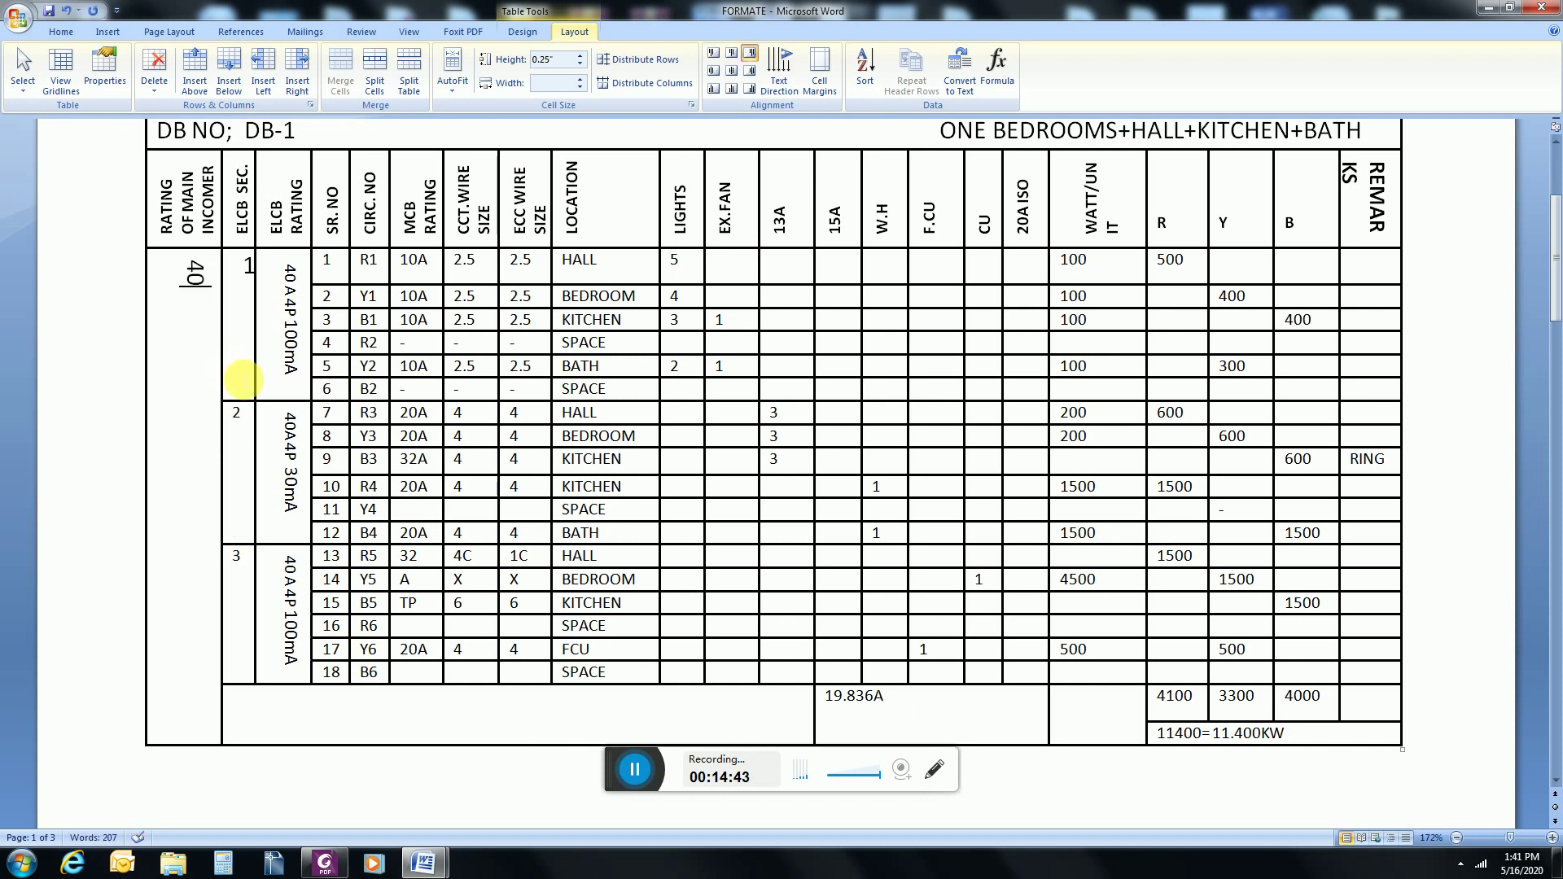
text(A TP)
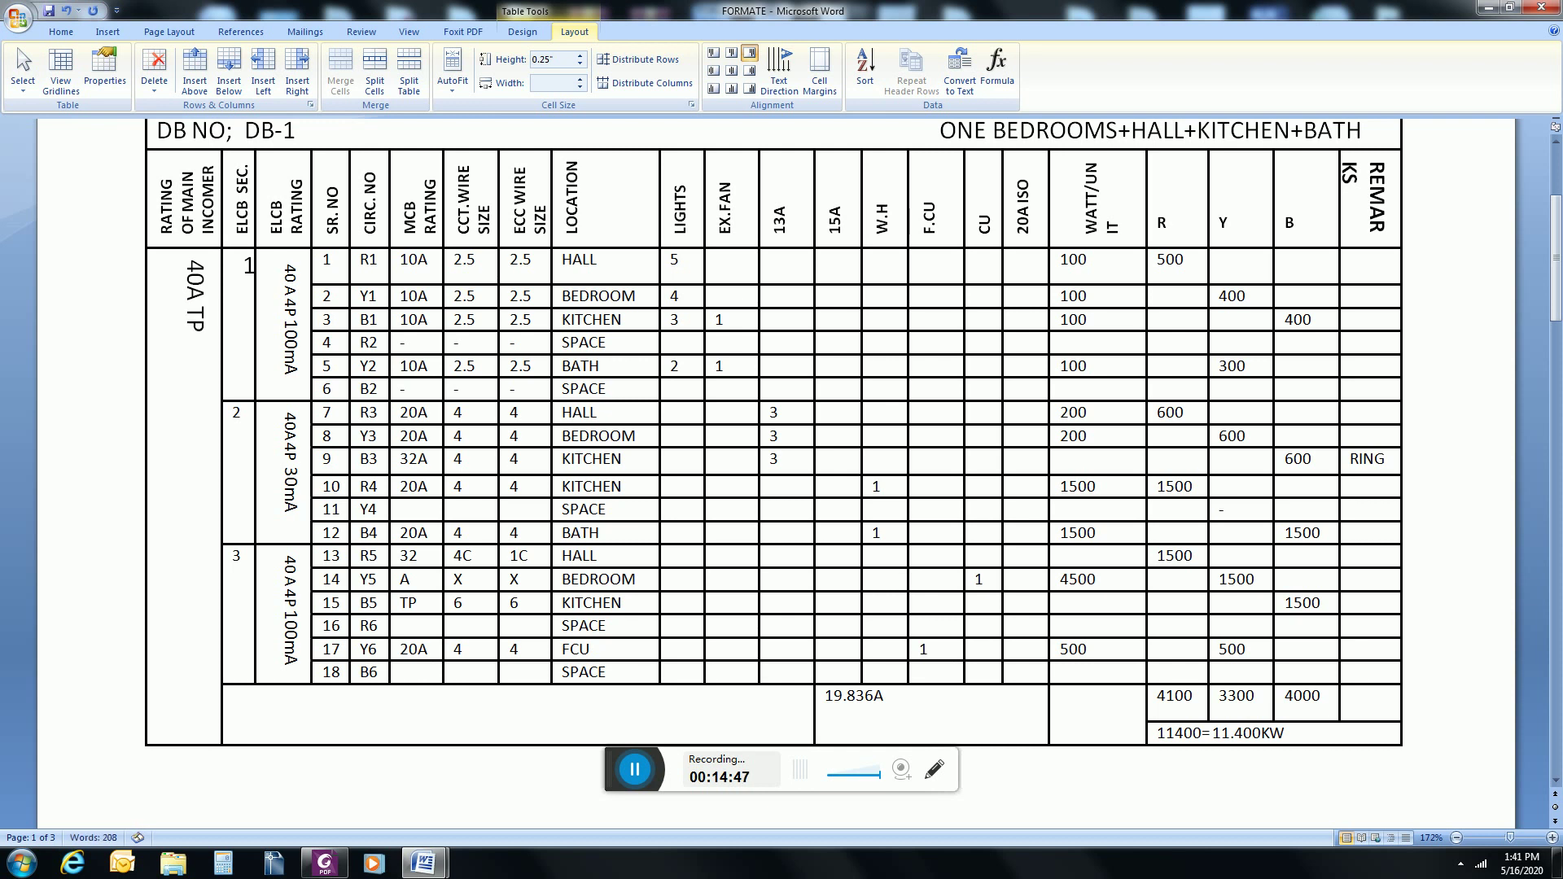
text(+N+E)
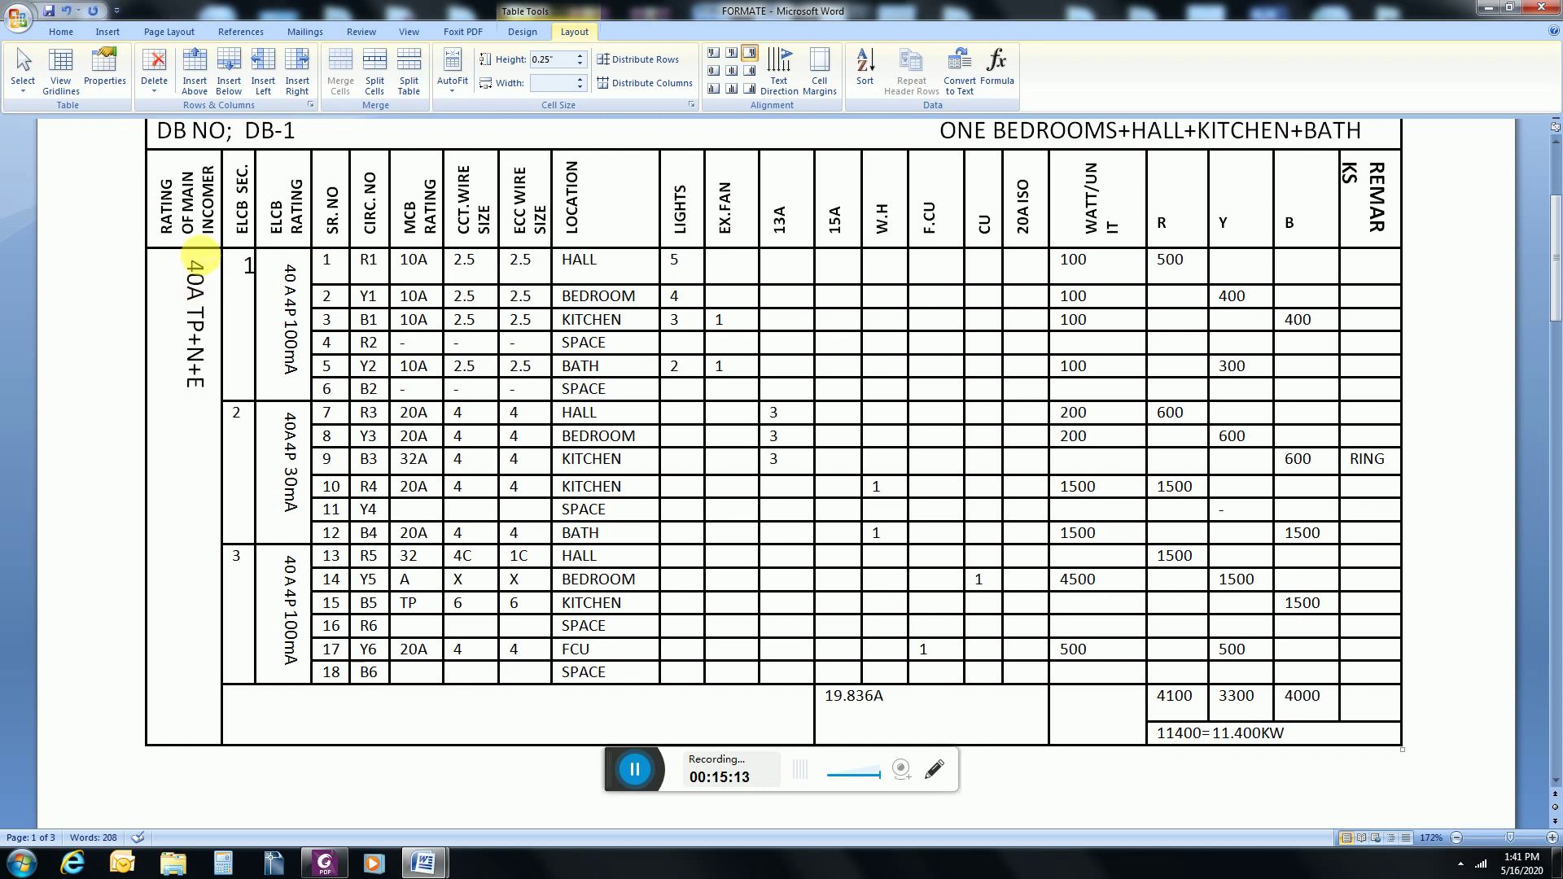
double_click(191, 279)
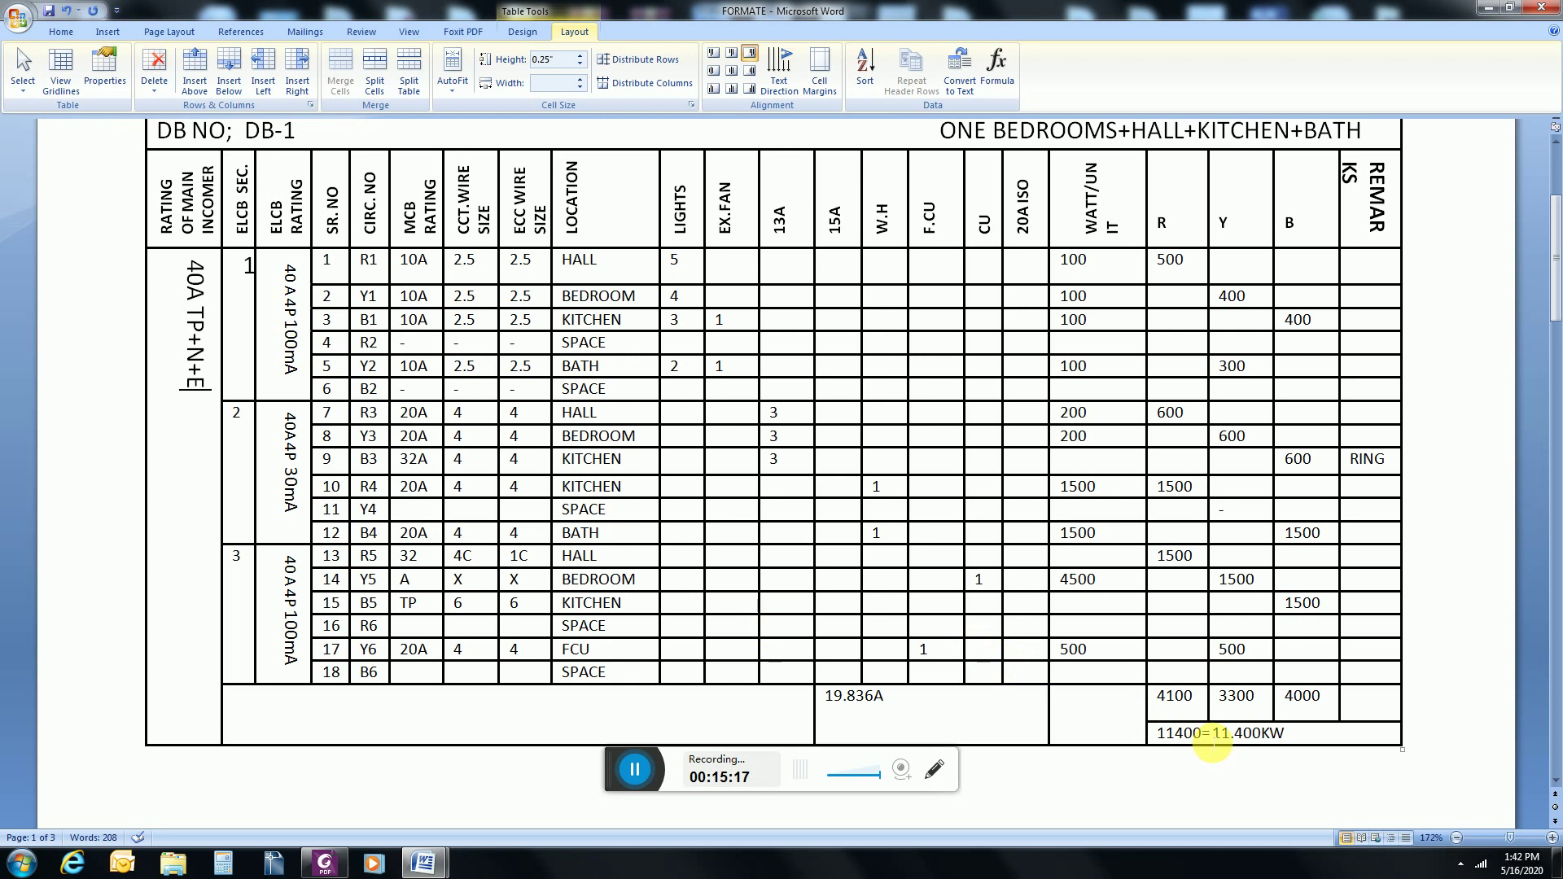